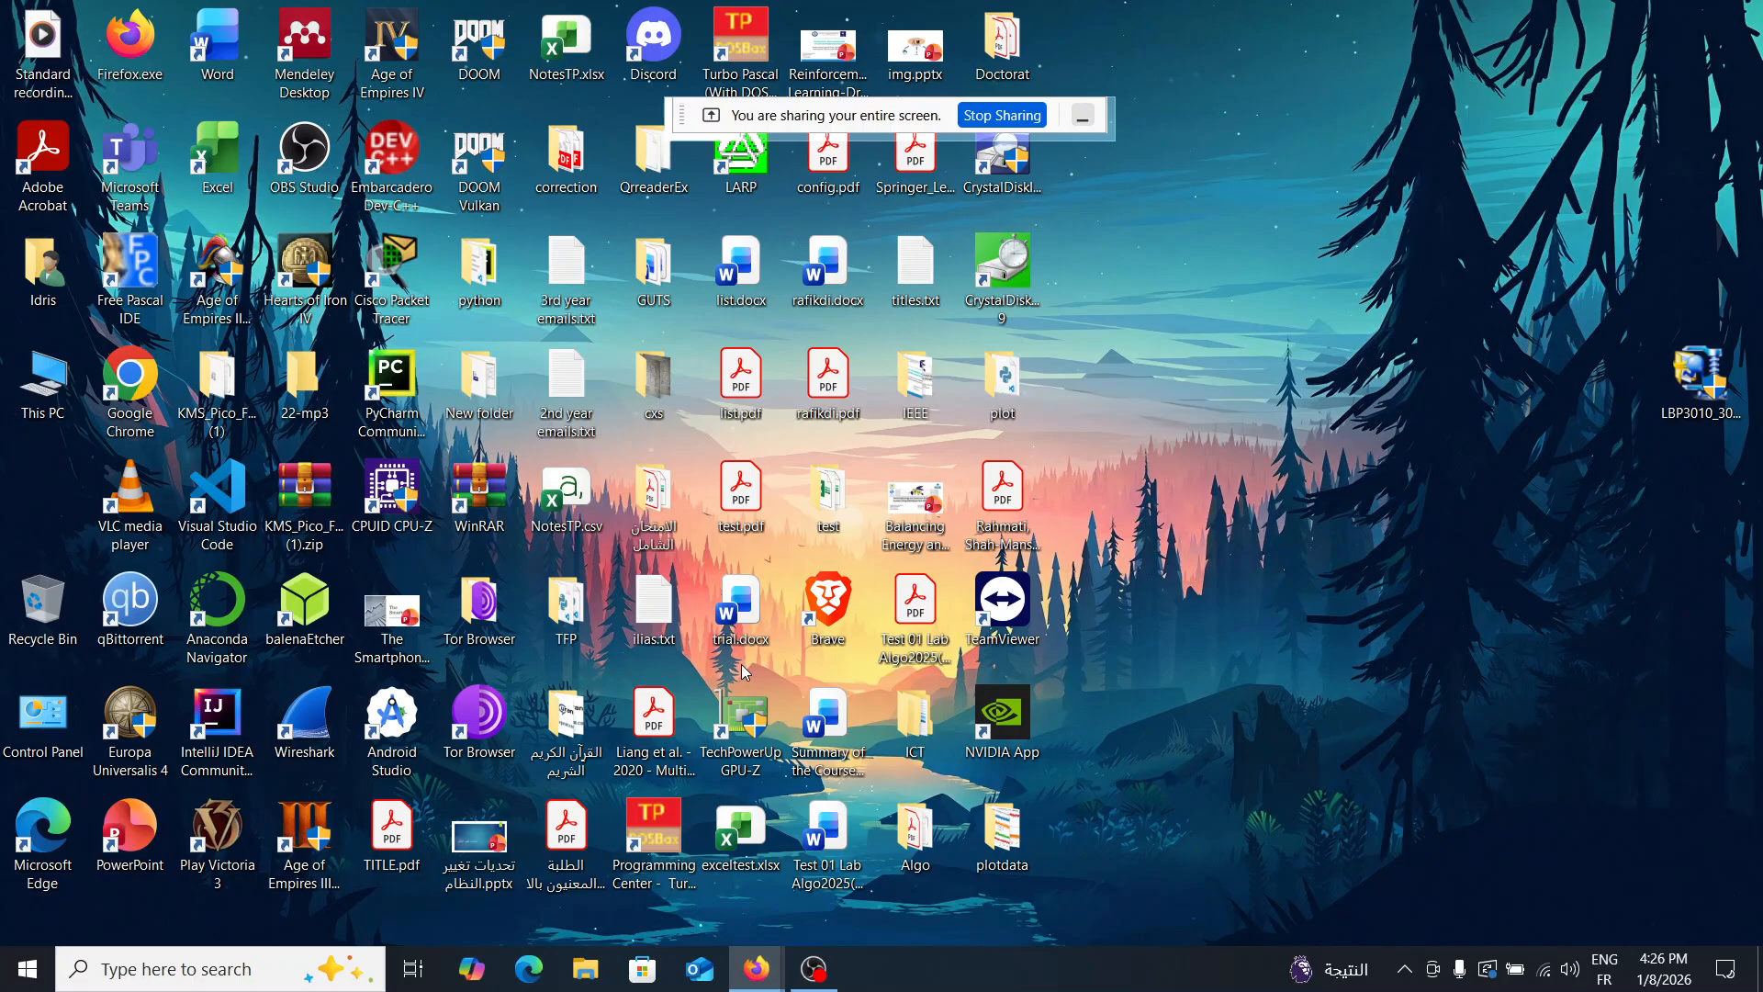
# - Start Excel and create a blank workbook, minimizing the screen-sharing notice that covers the commands
pyautogui.click(212, 126)
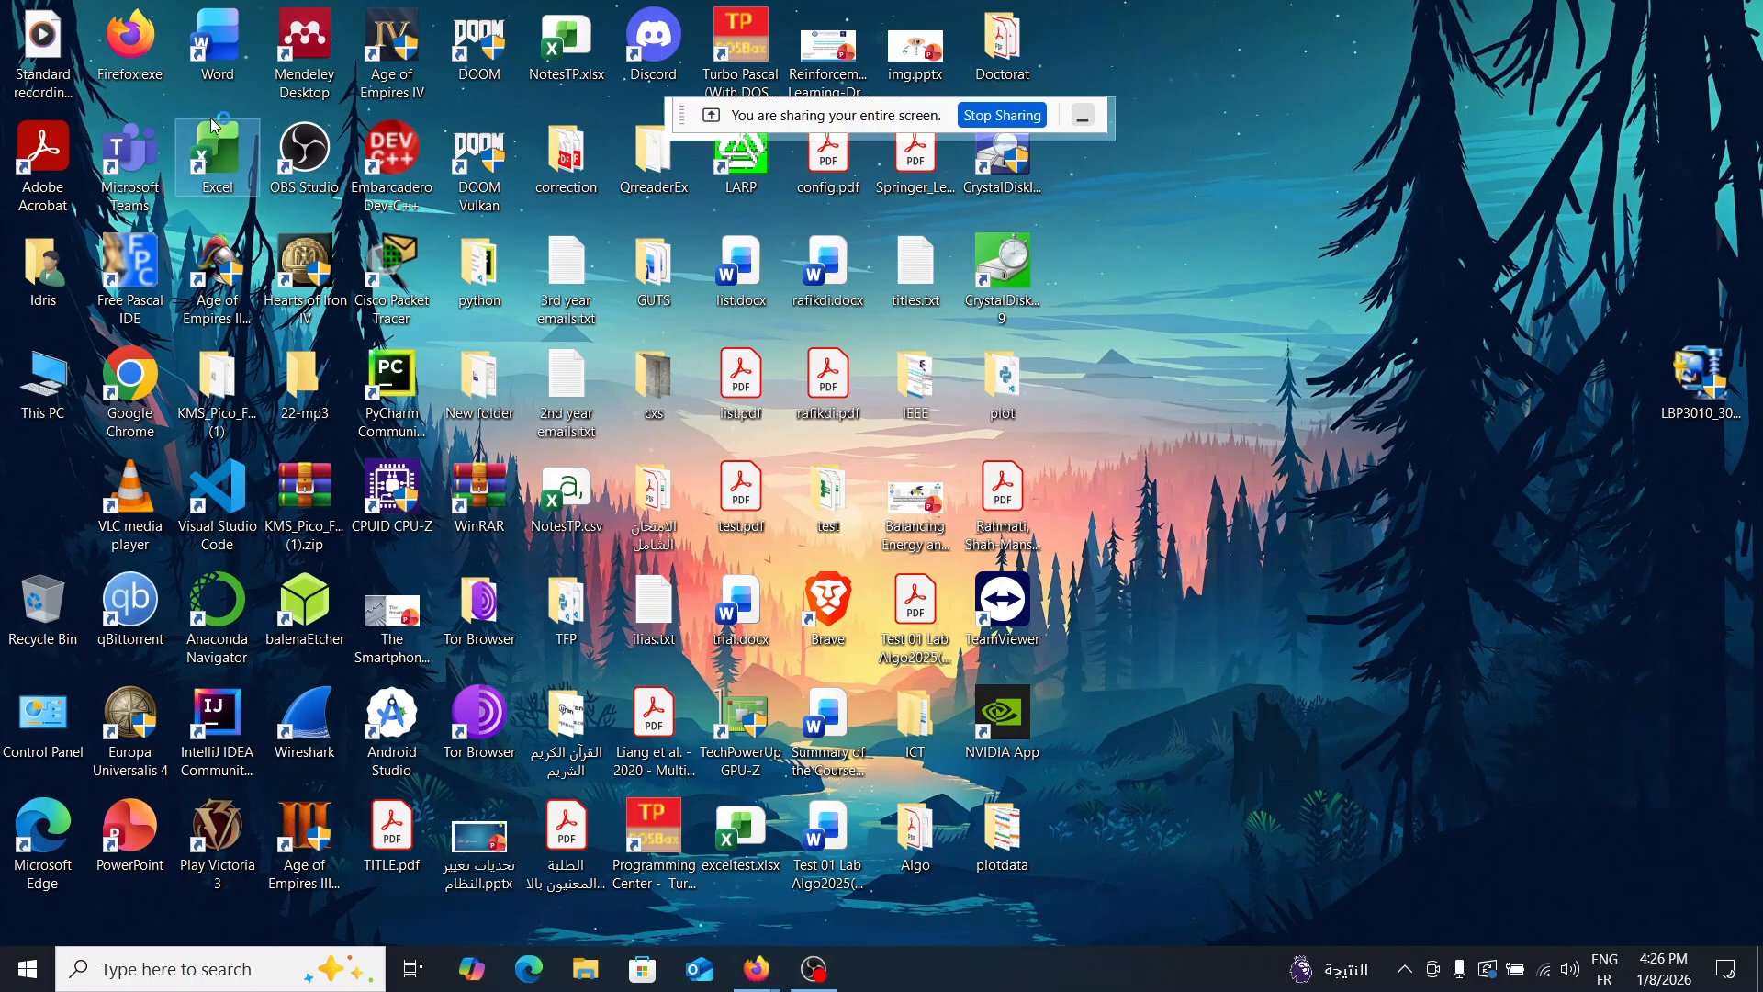
pyautogui.doubleClick(211, 120)
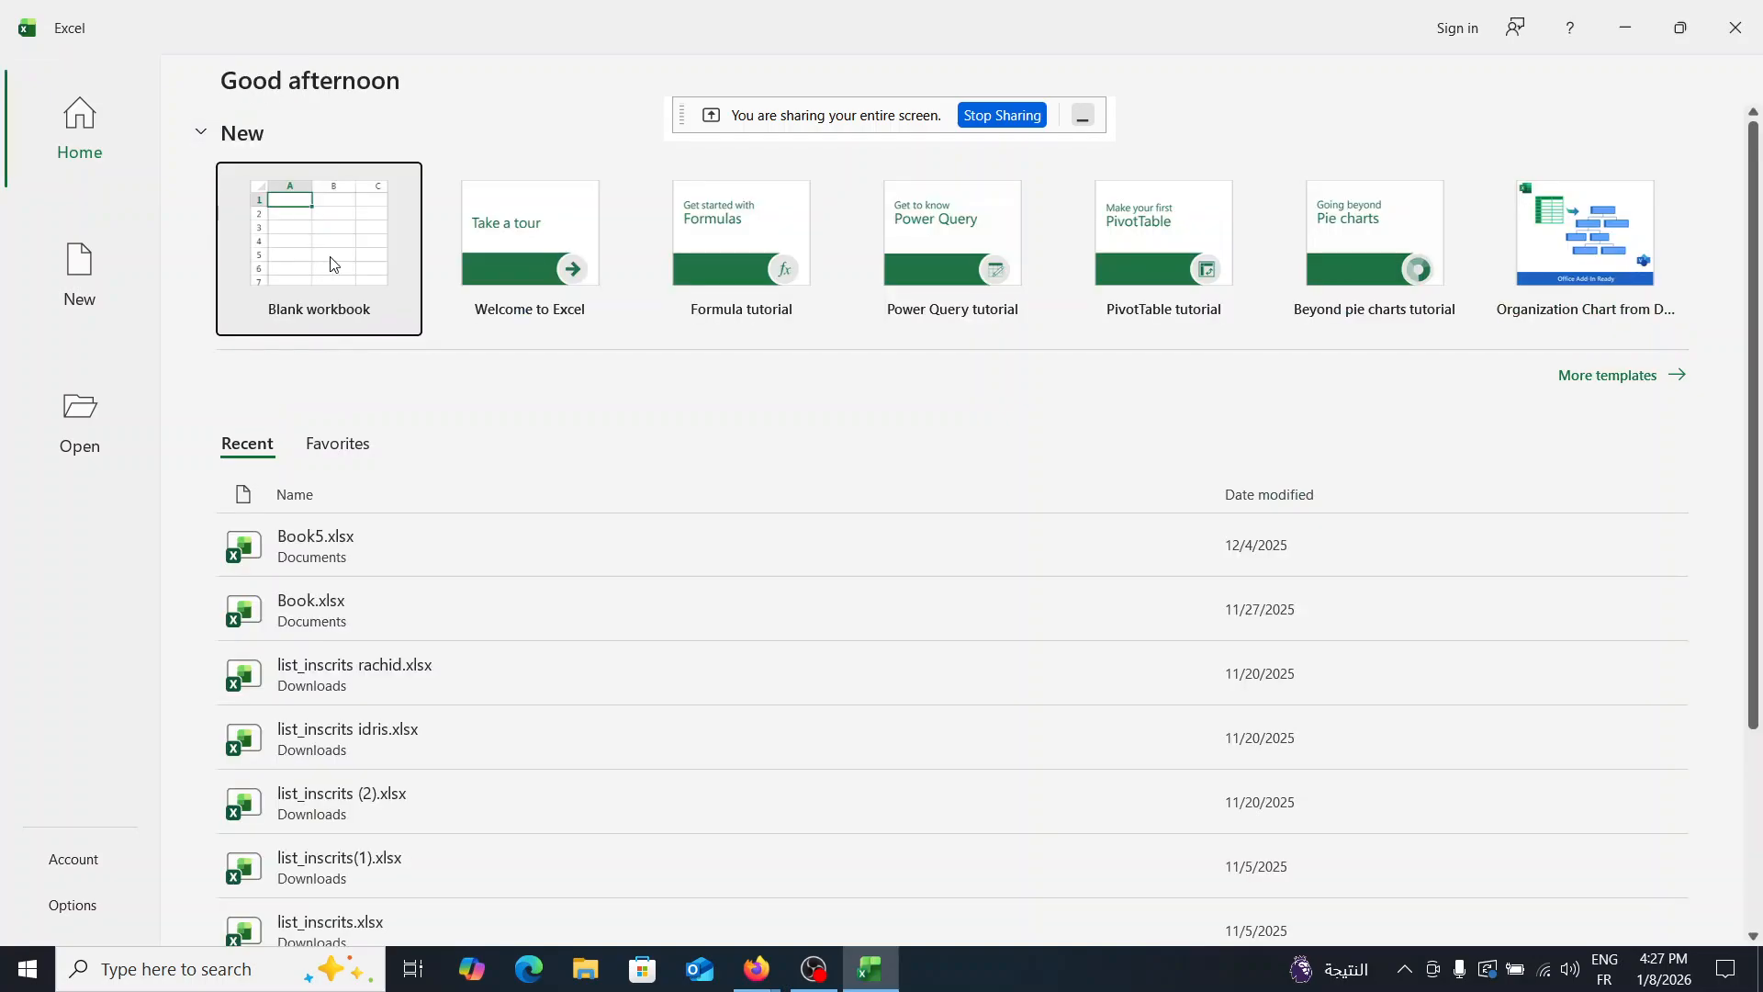
pyautogui.click(332, 265)
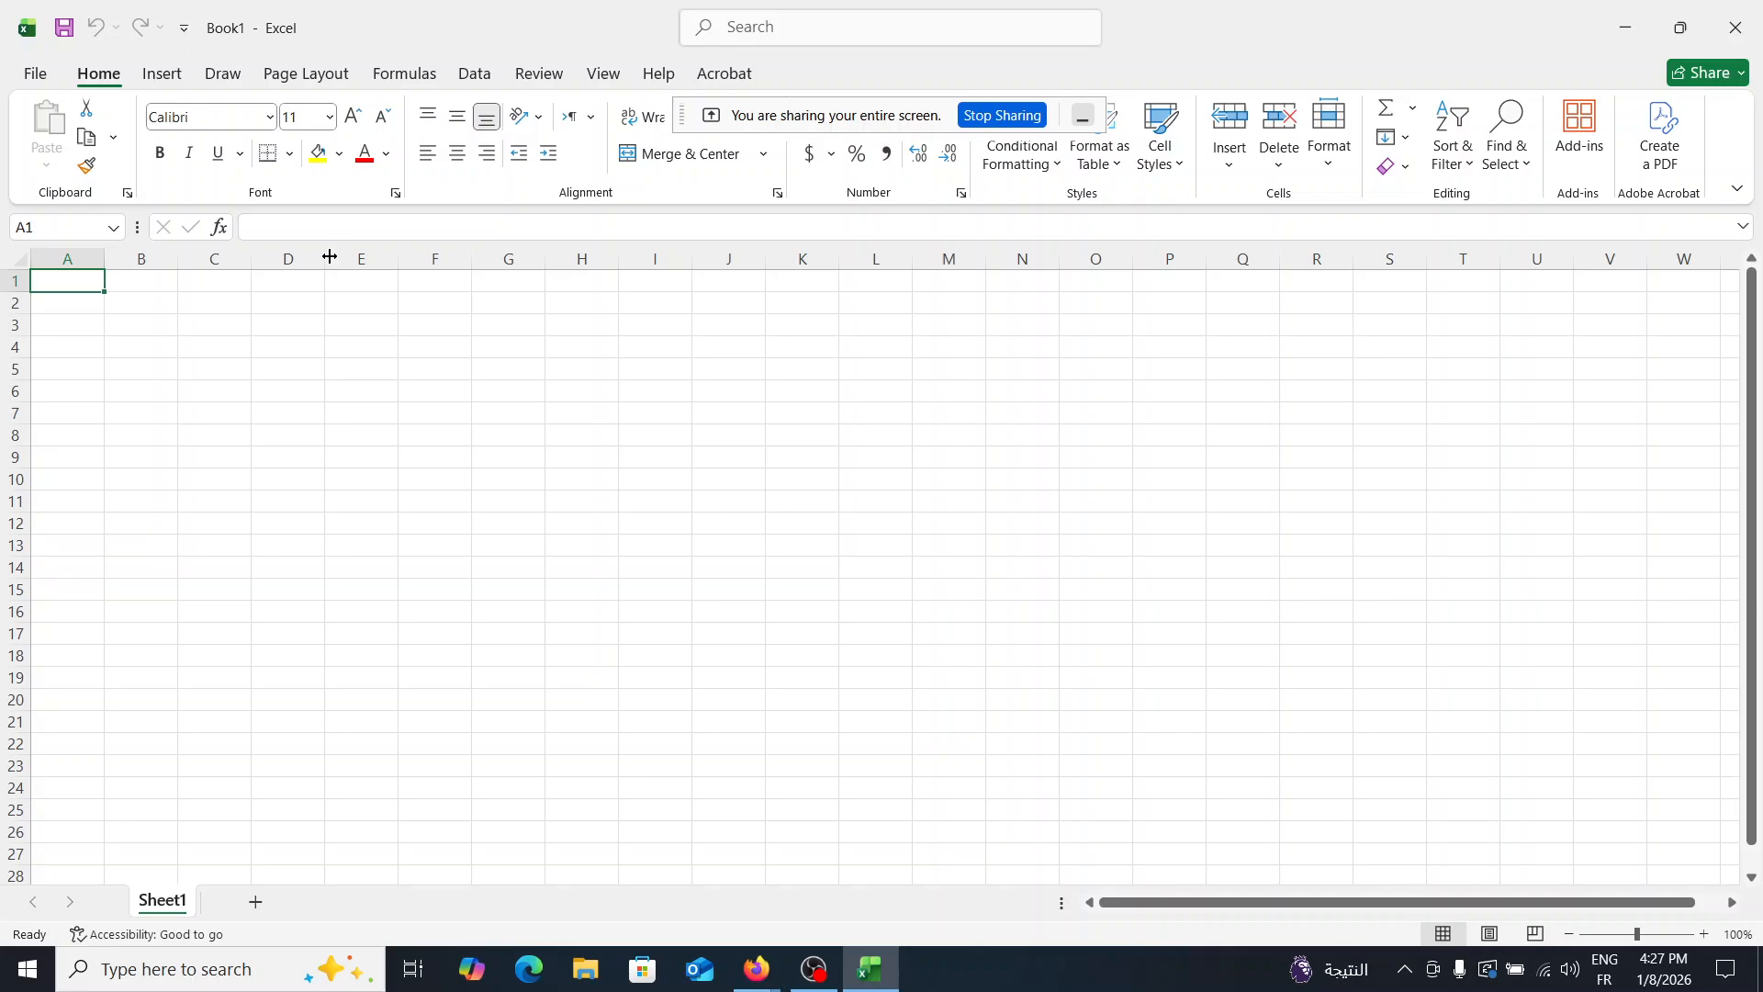
pyautogui.click(1082, 116)
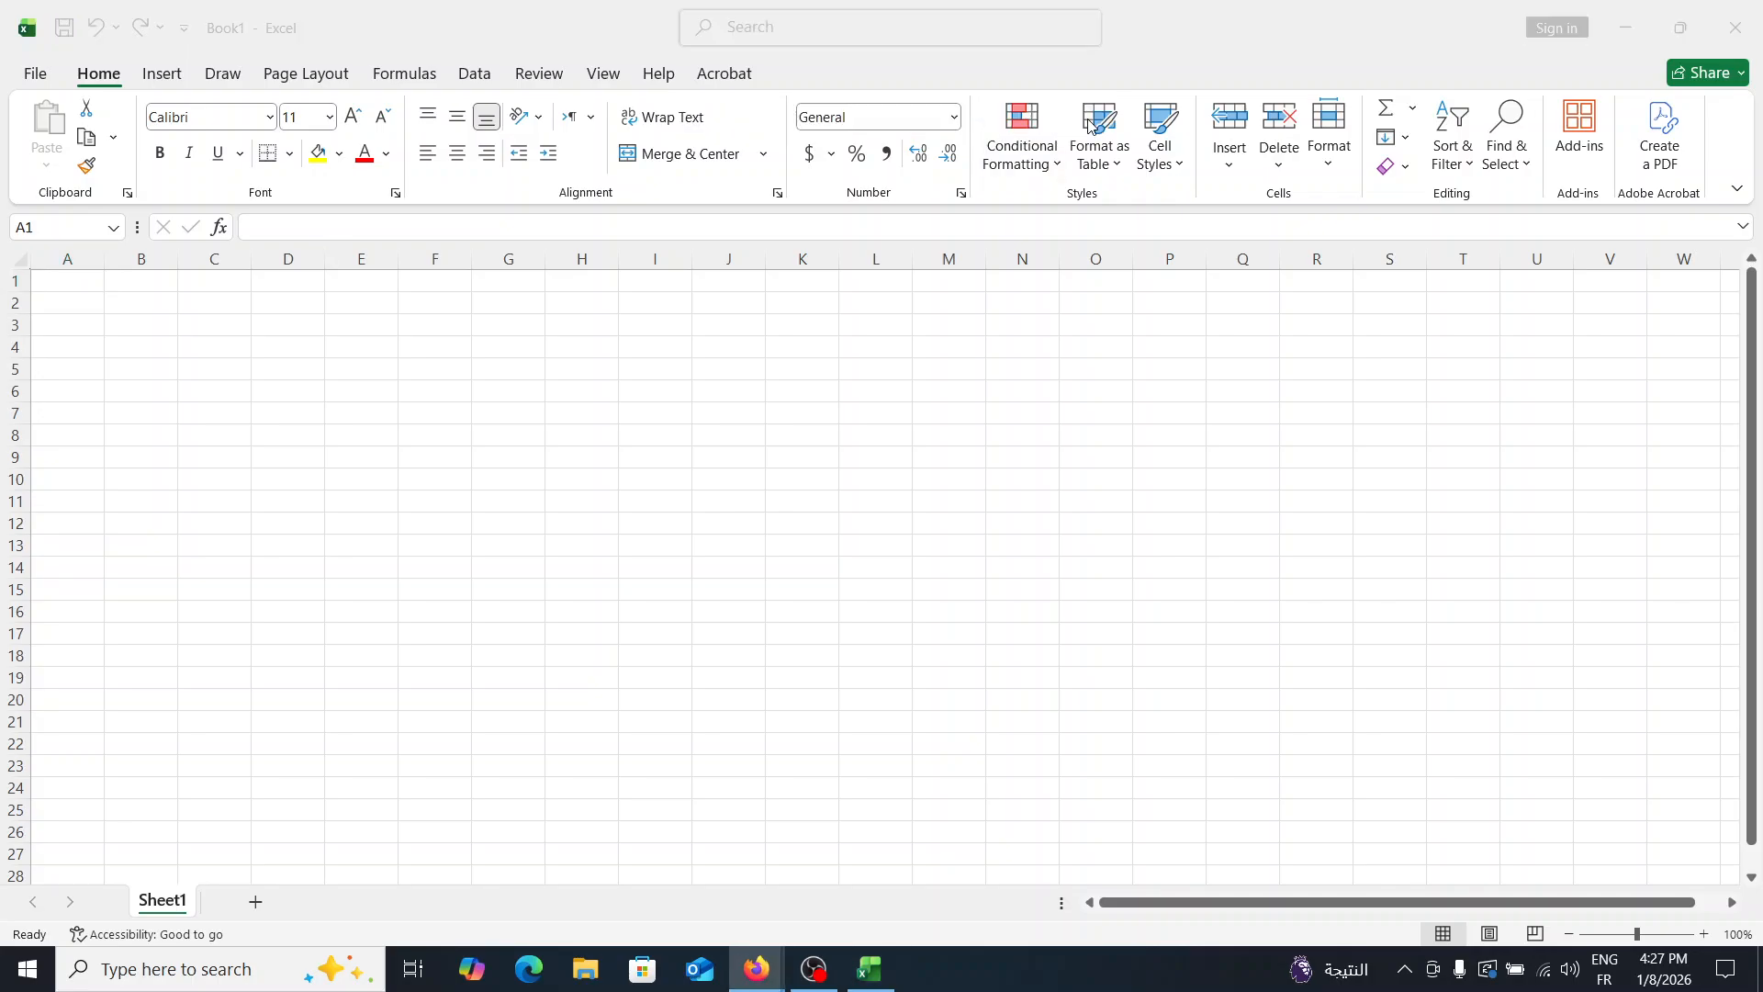
pyautogui.click(75, 279)
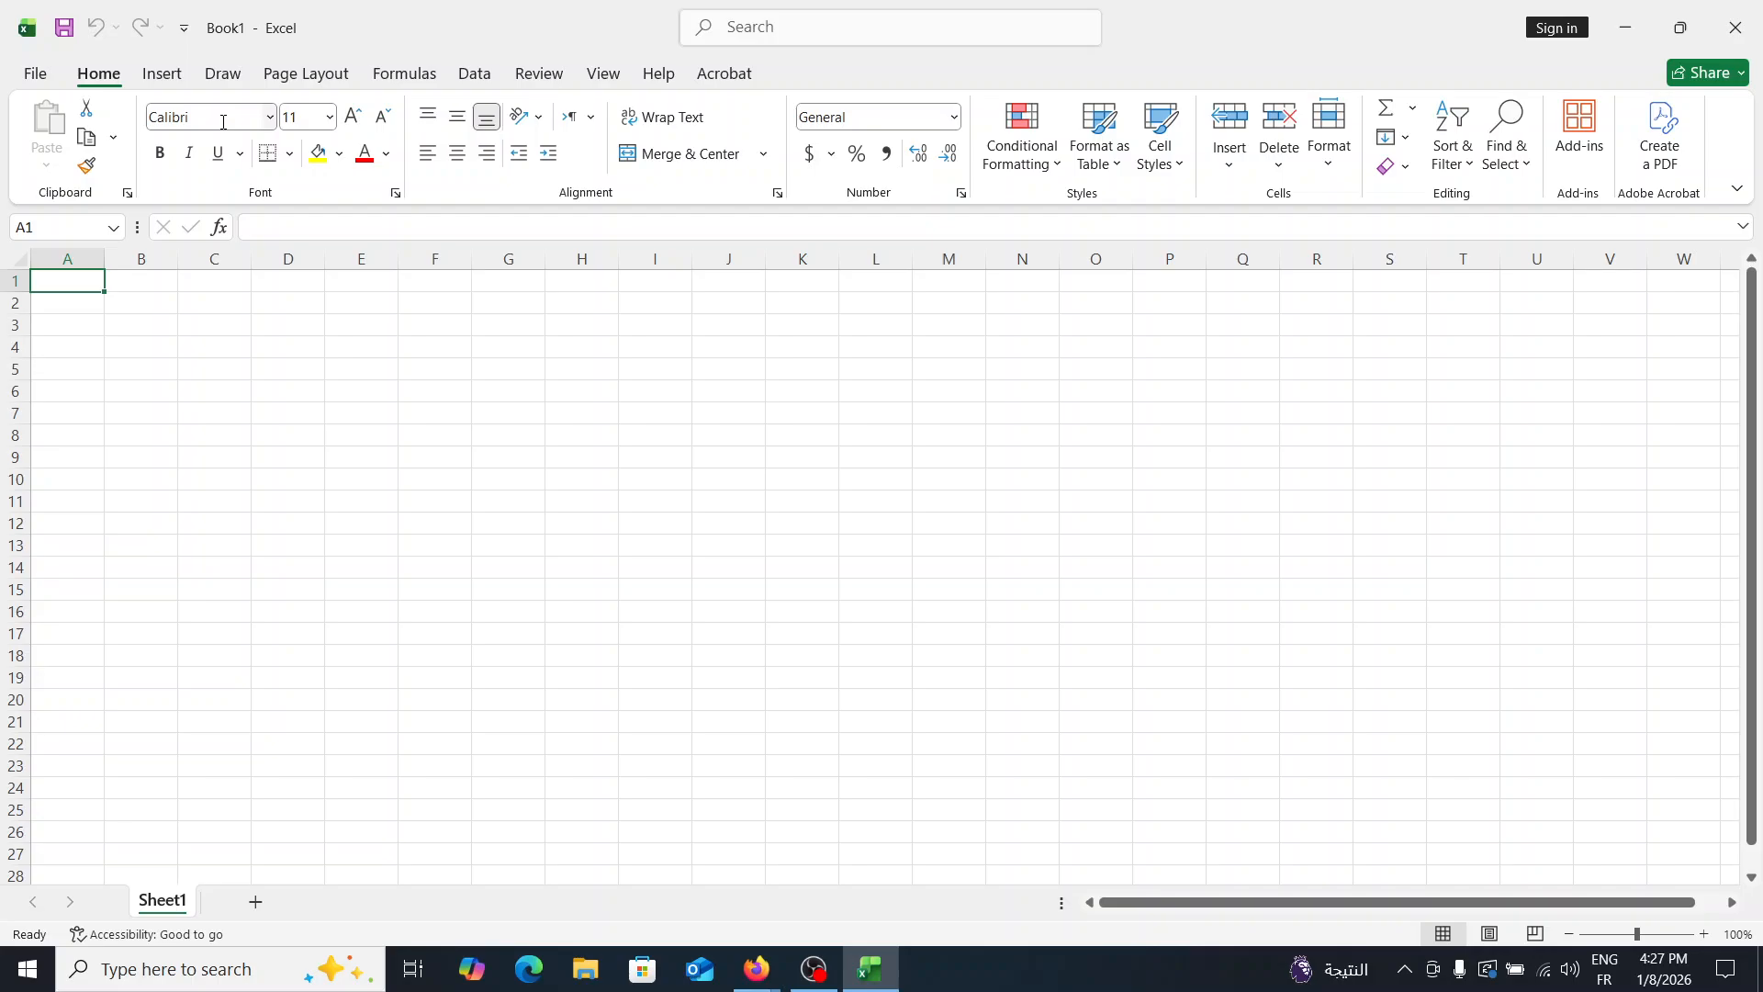
# - Insert the picture IEEE.PNG from this device's Pictures folder into the sheet
pyautogui.click(224, 122)
pyautogui.click(154, 80)
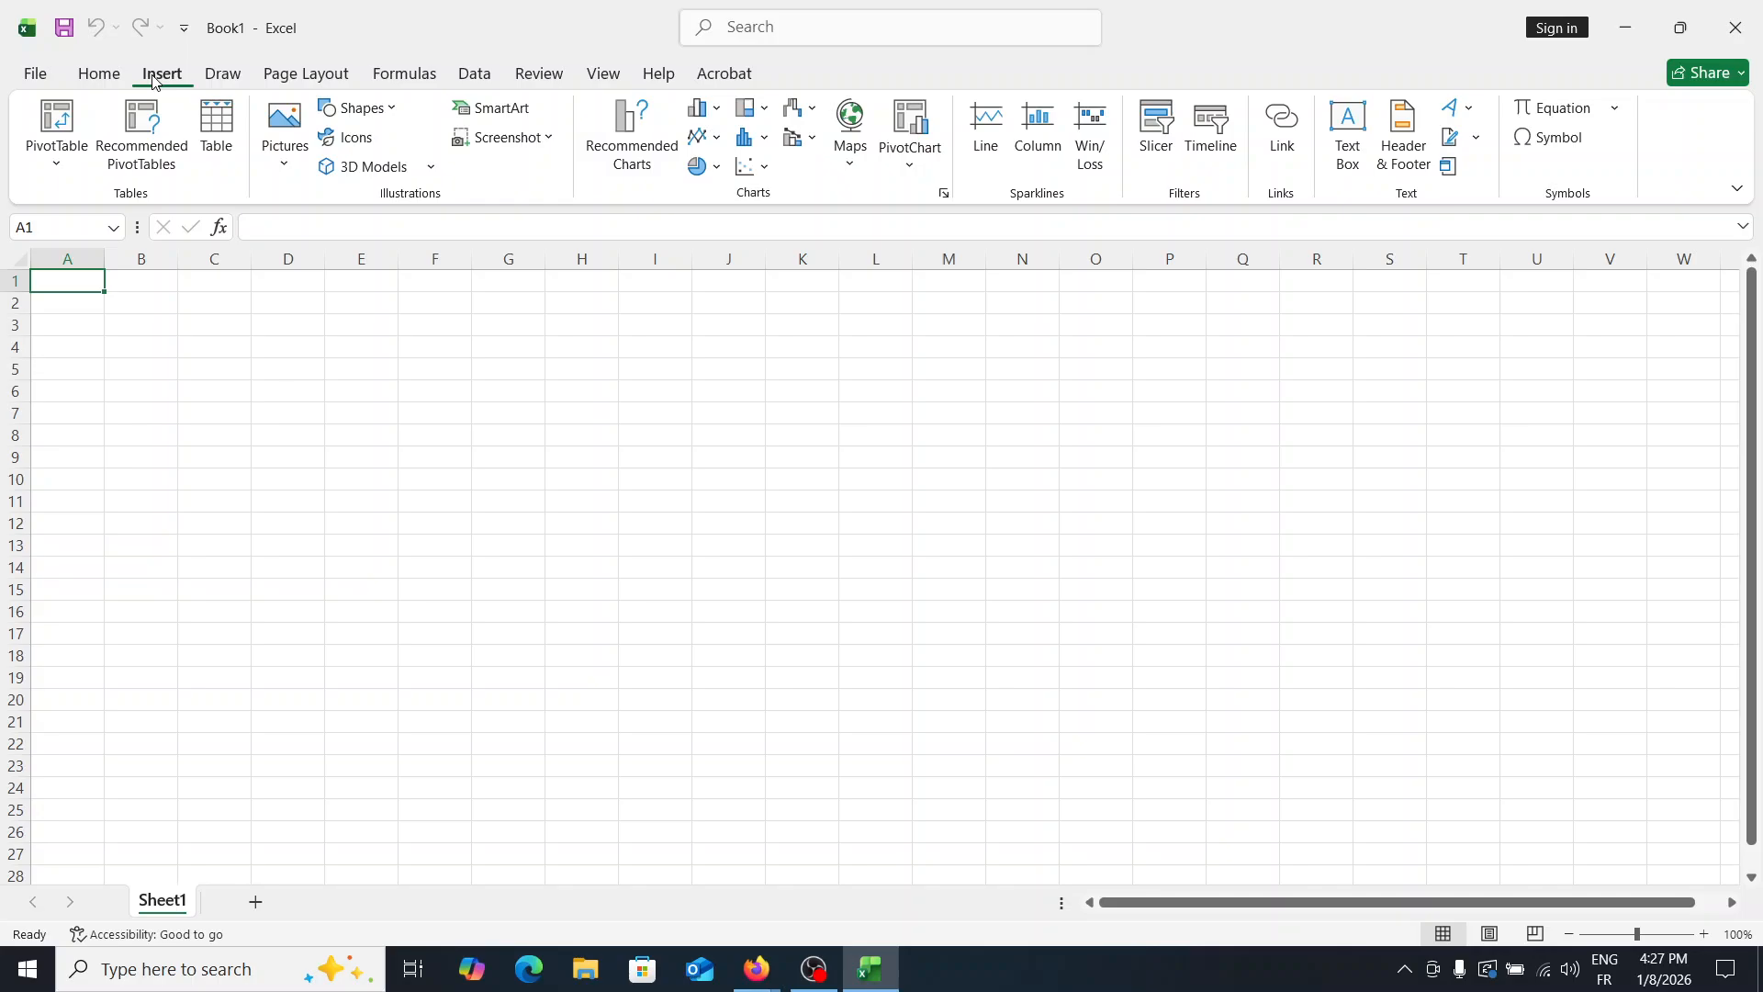
pyautogui.click(284, 146)
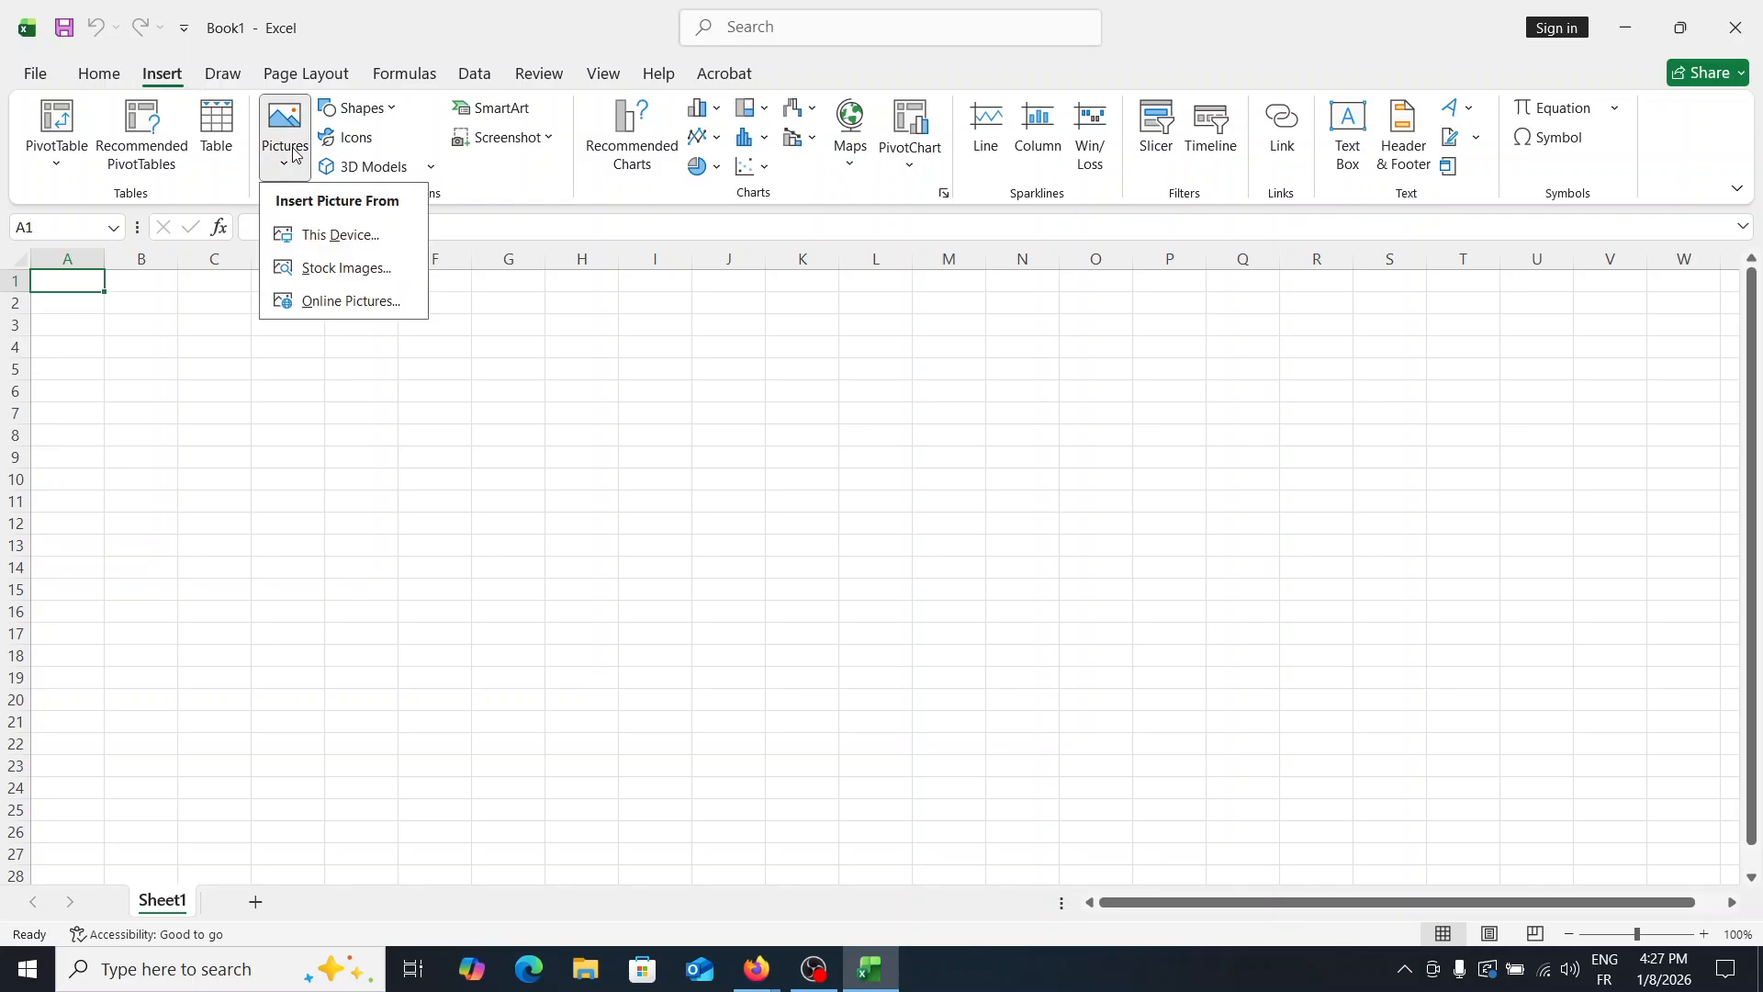
pyautogui.click(340, 235)
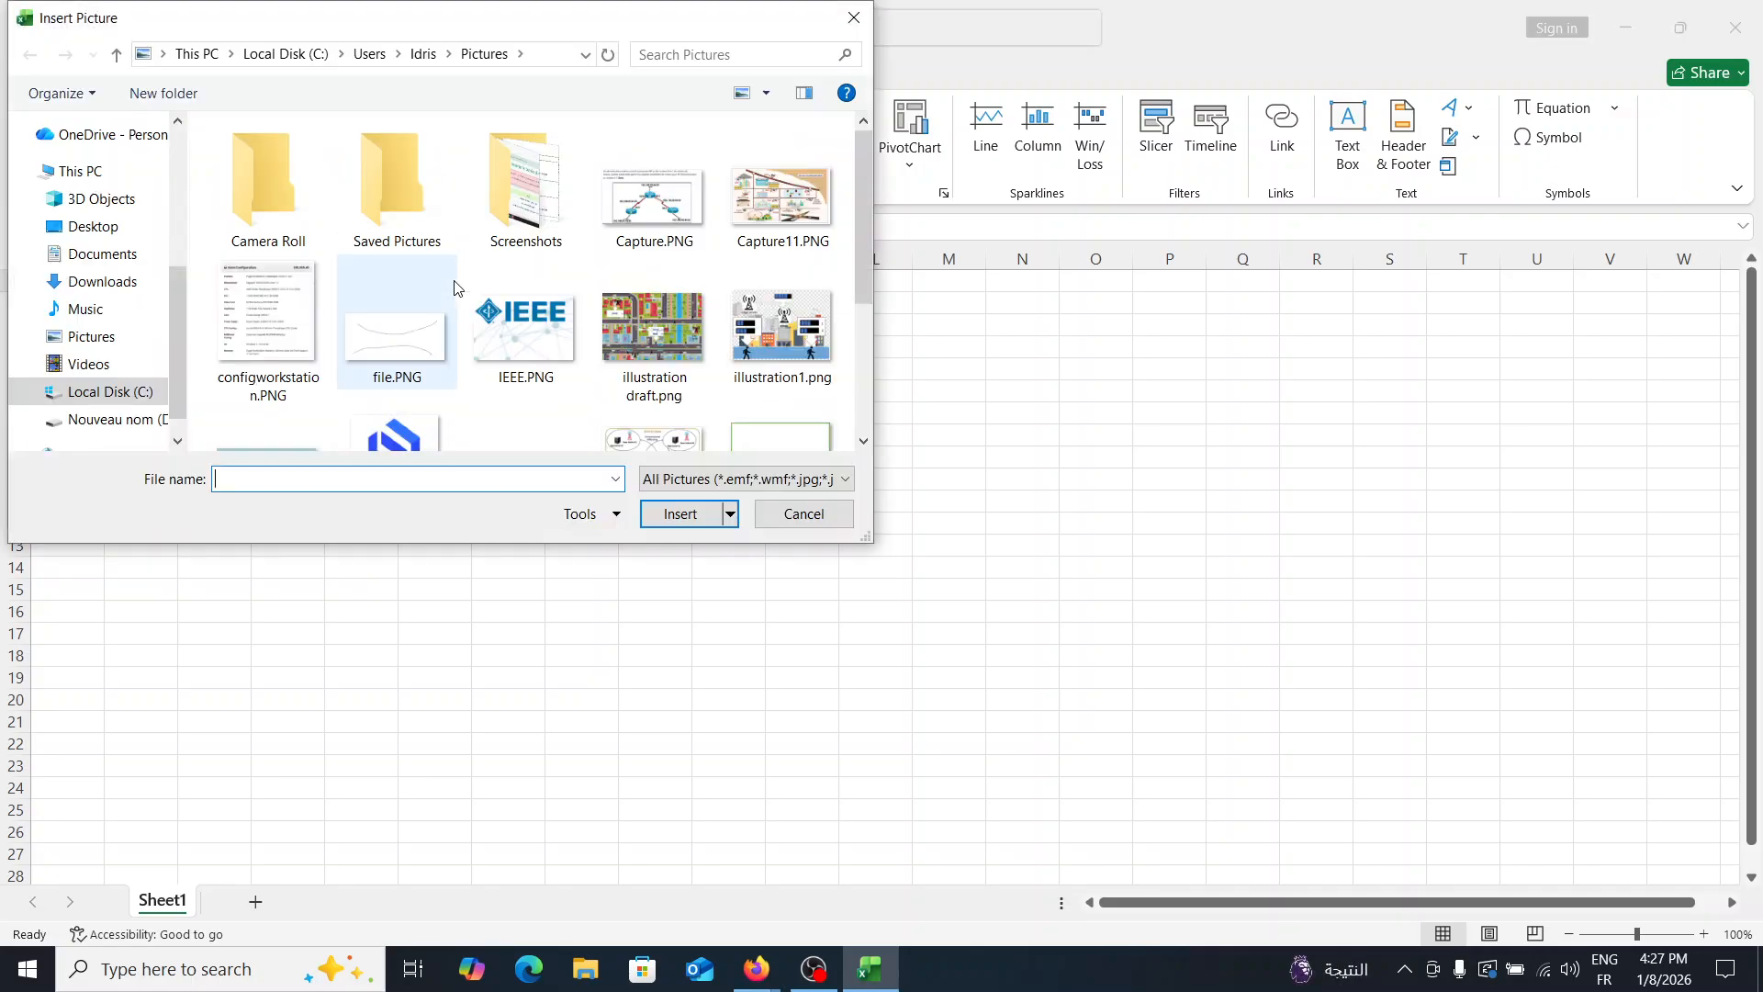
pyautogui.doubleClick(477, 317)
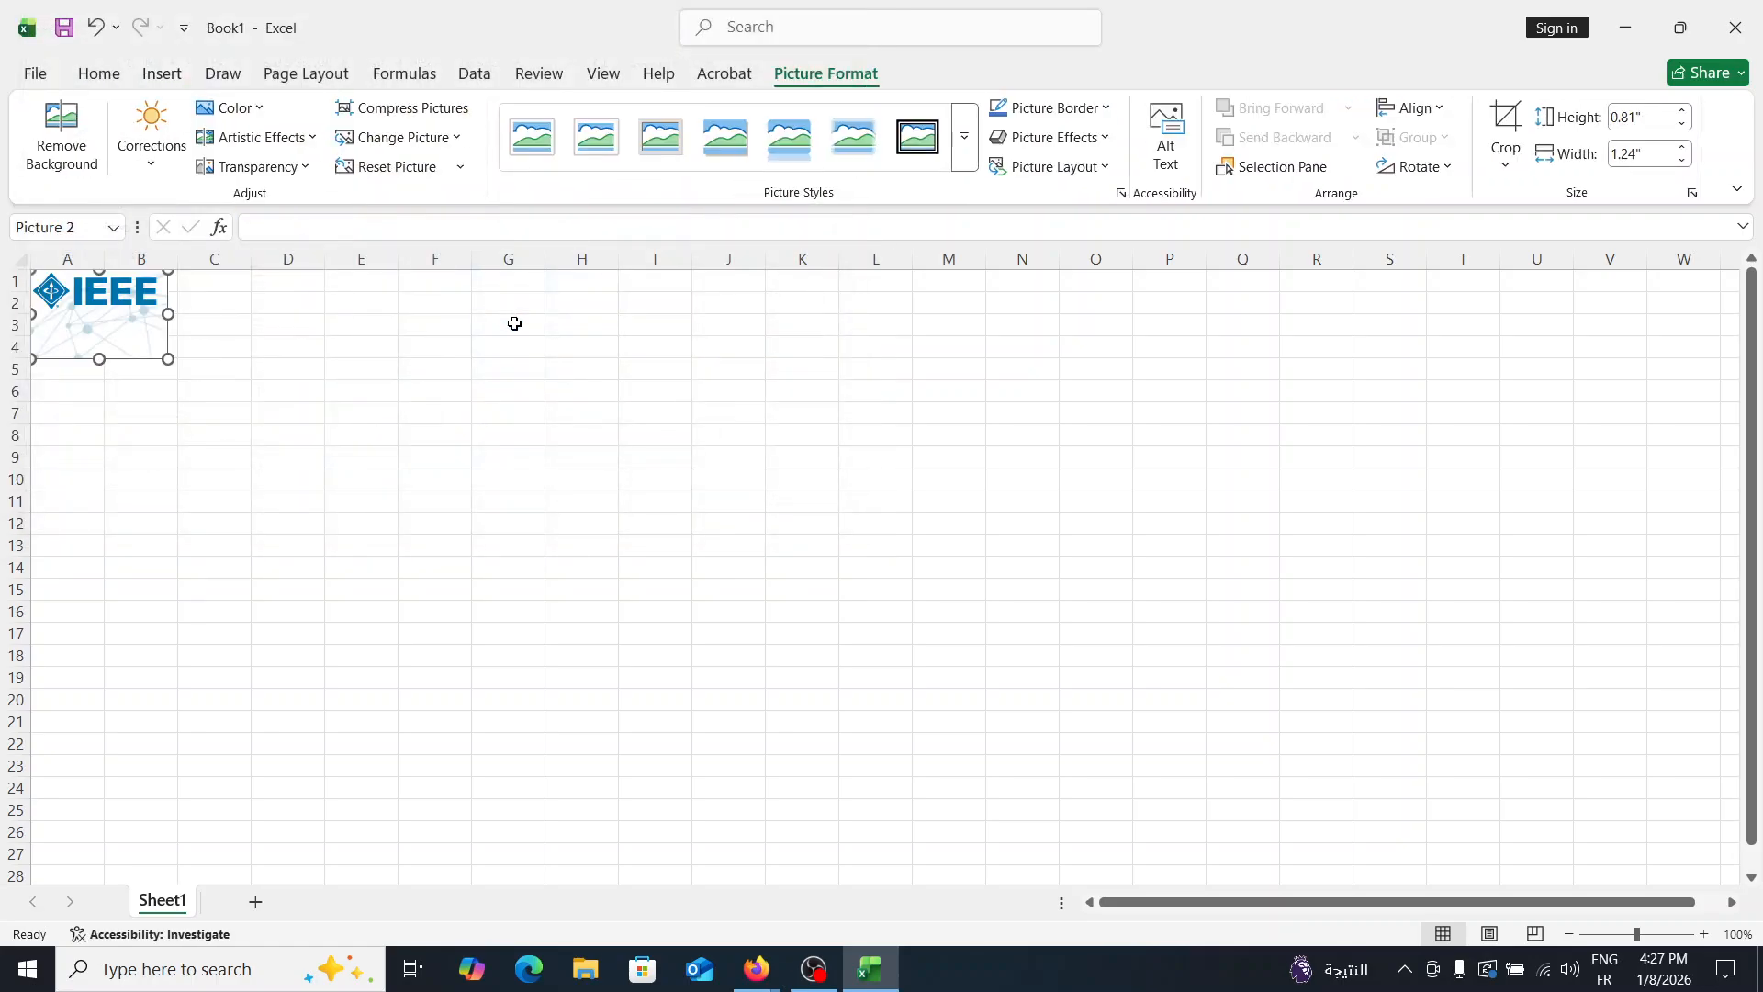
# - Enlarge and reposition the IEEE picture at about 2.23 by 3.43 inches, and delete it from the sheet
pyautogui.moveTo(145, 298); pyautogui.dragTo(740, 465)
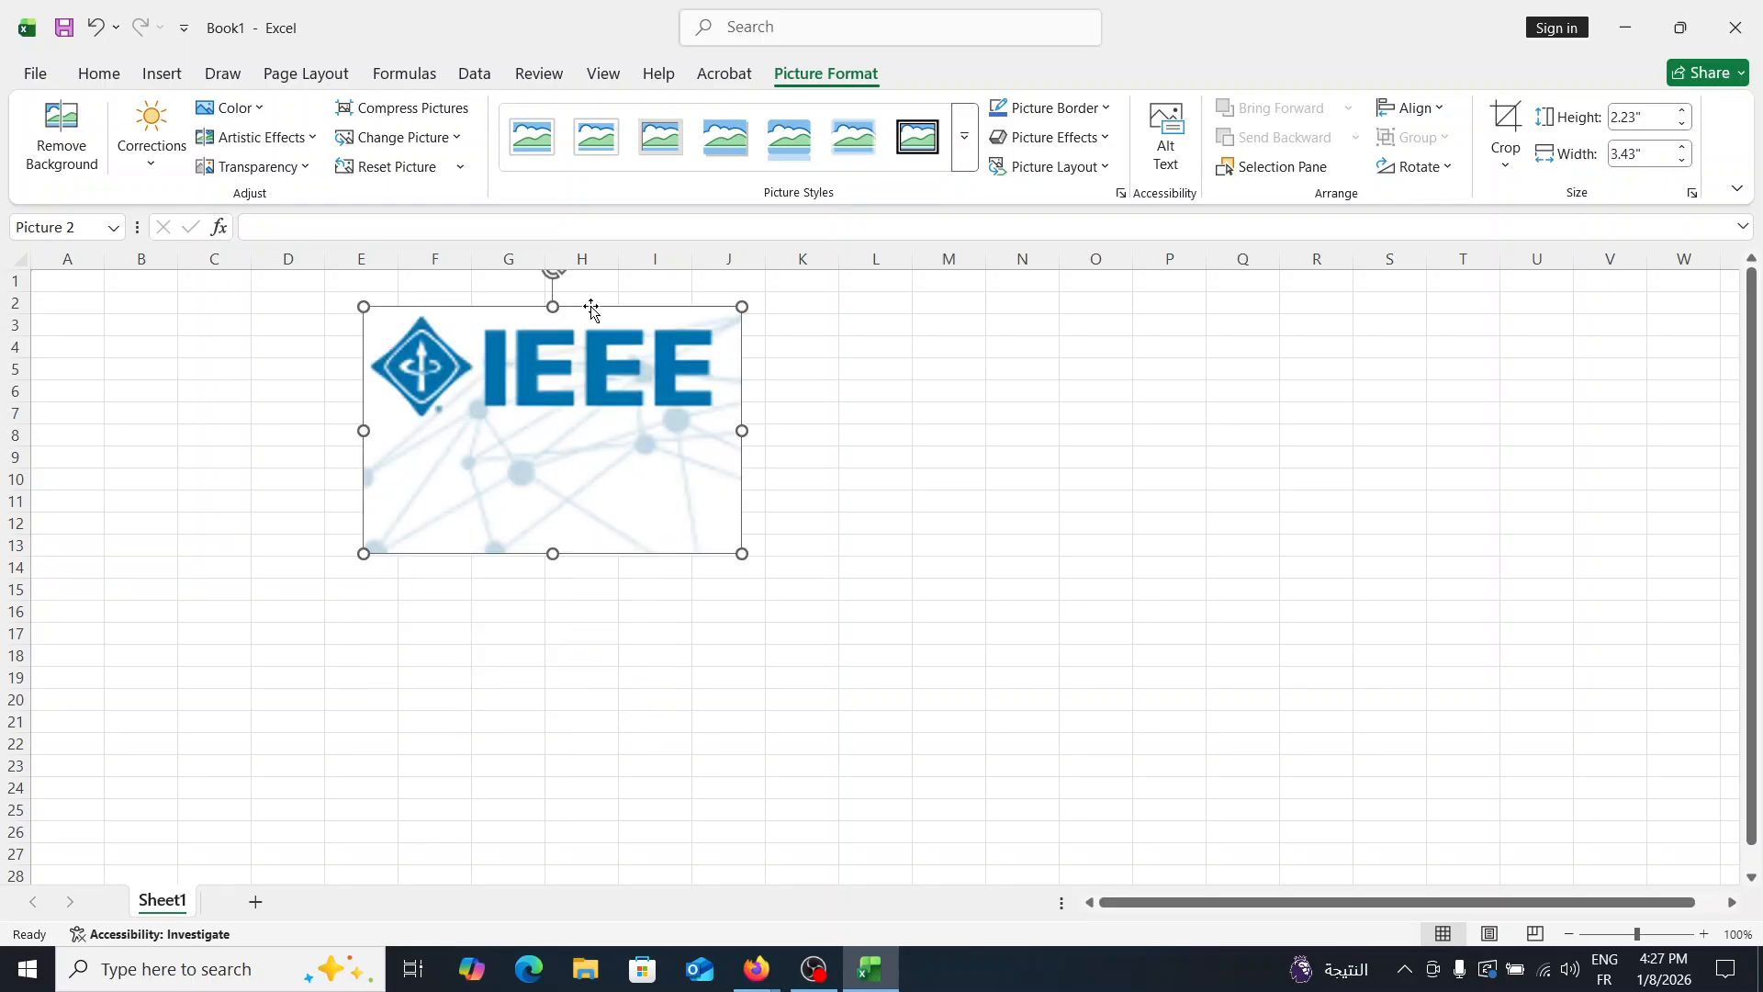
pyautogui.moveTo(591, 360); pyautogui.dragTo(657, 483)
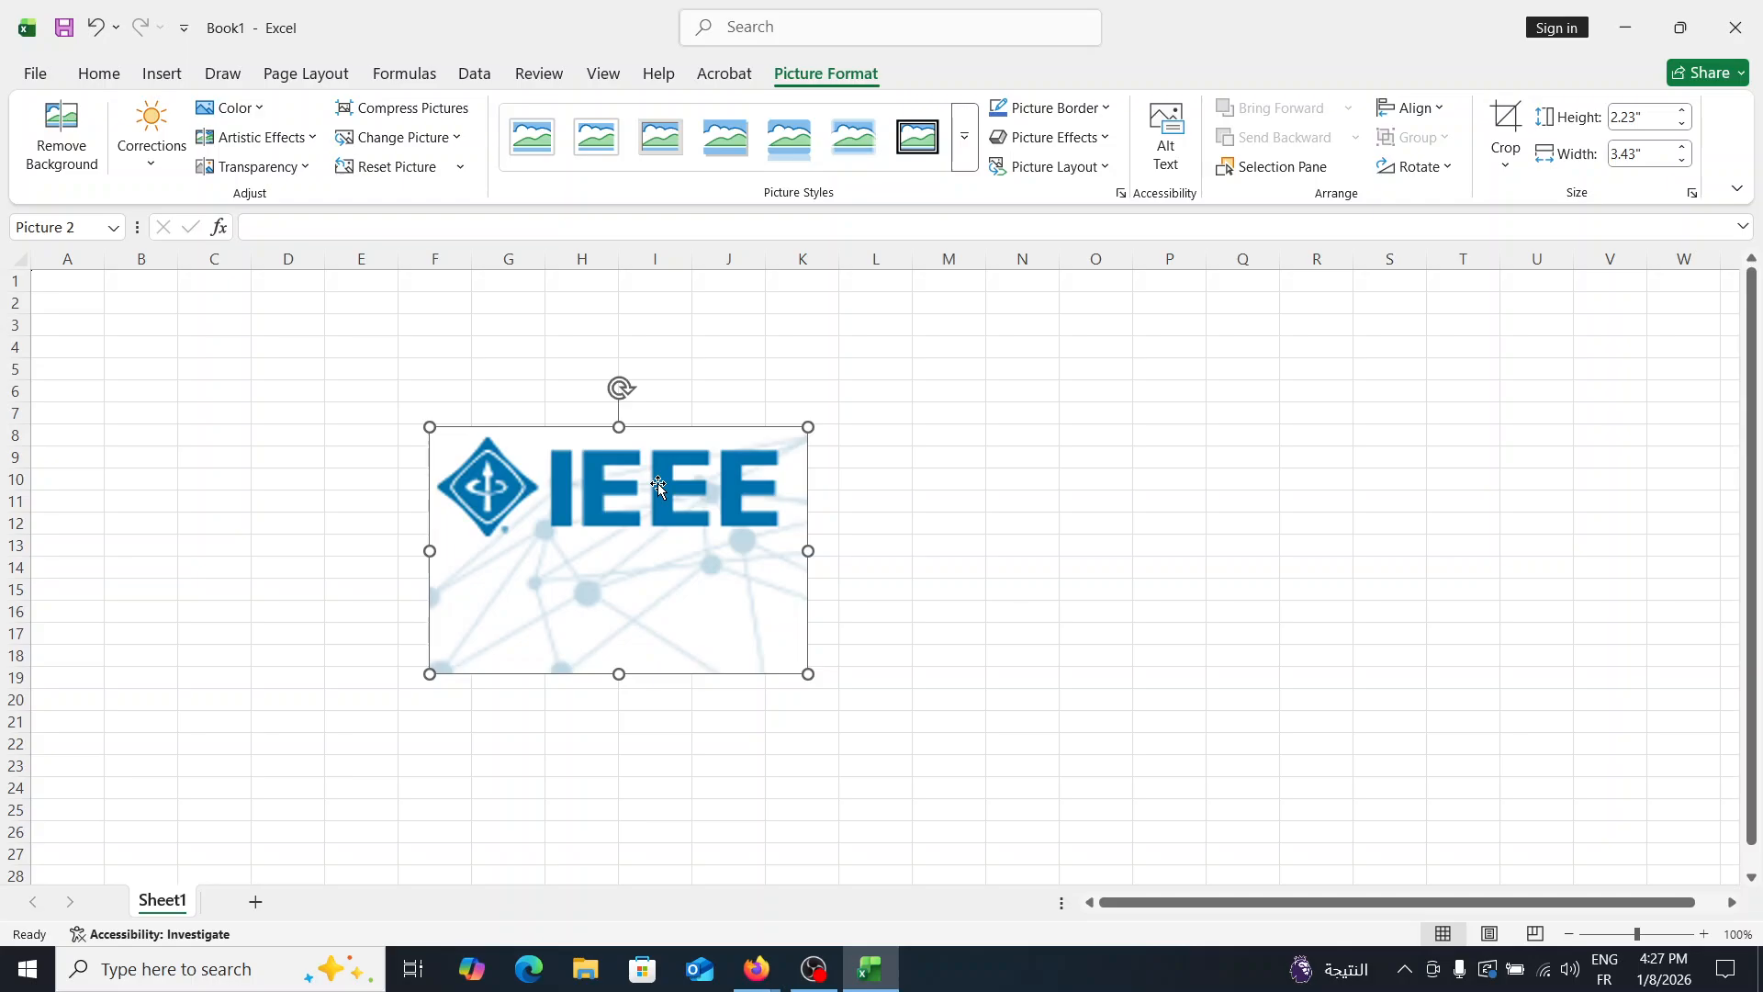
pyautogui.press('Delete')
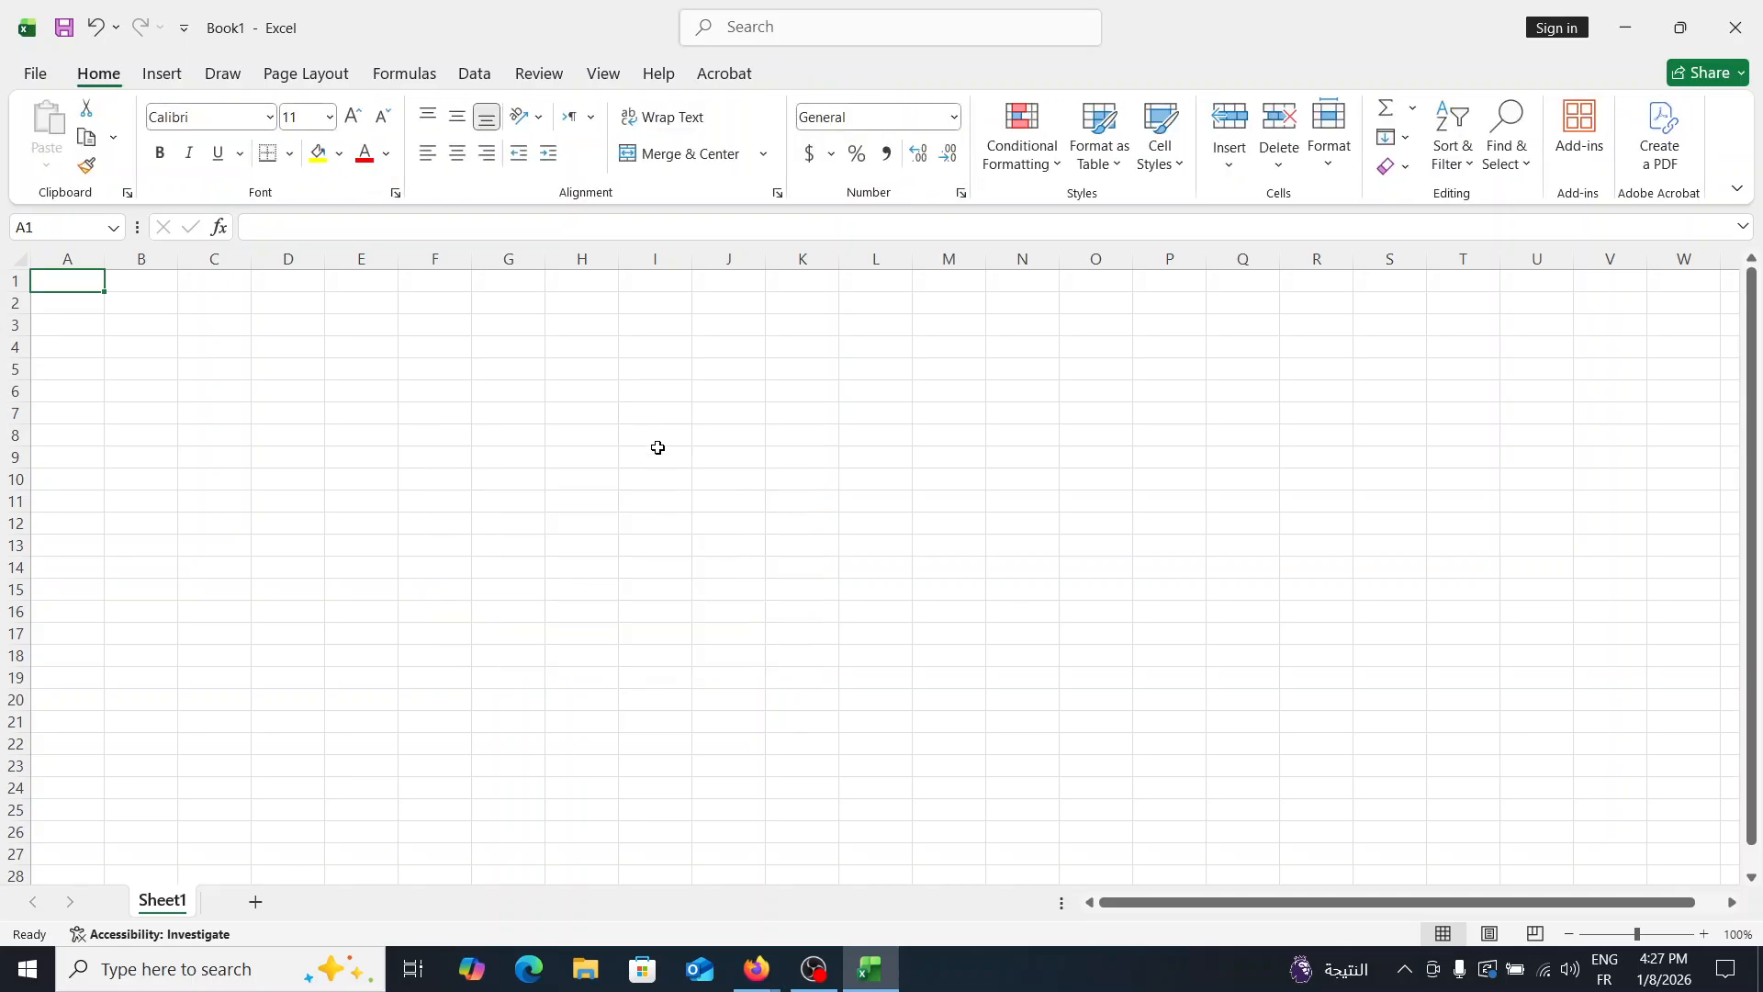
# - Insert a rounded rectangle shape of 1 by 1 inch around cells J21 to K25
pyautogui.click(178, 85)
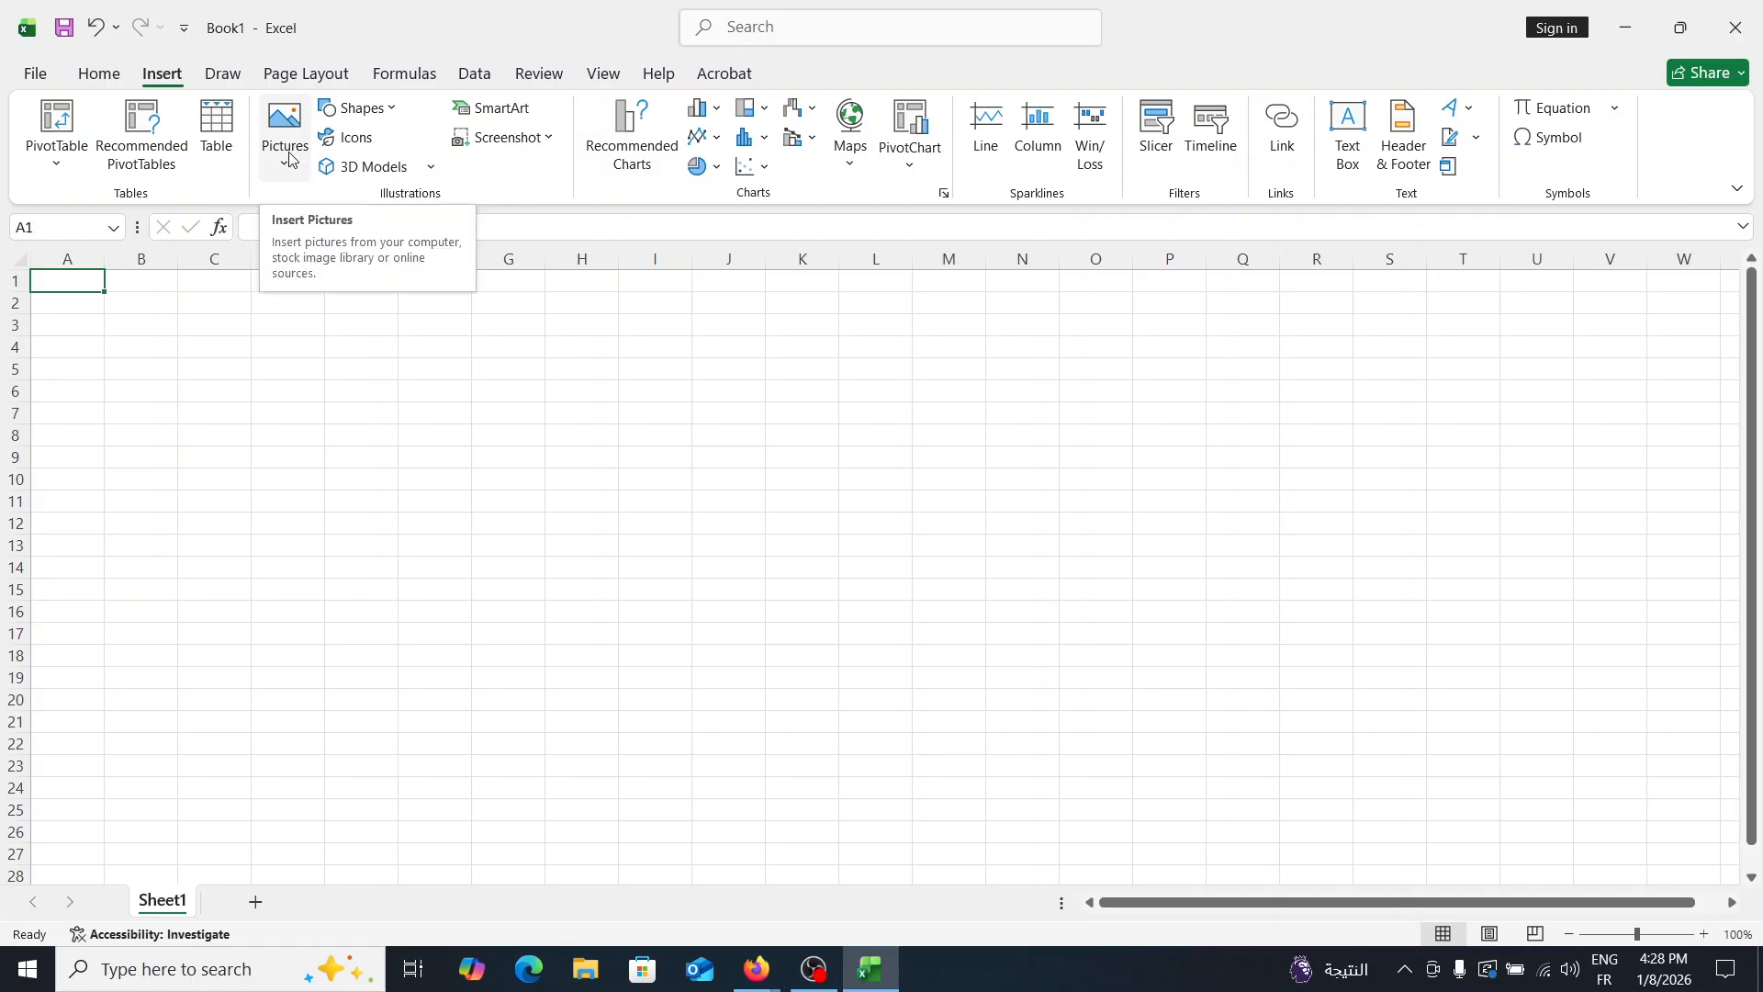
pyautogui.click(361, 108)
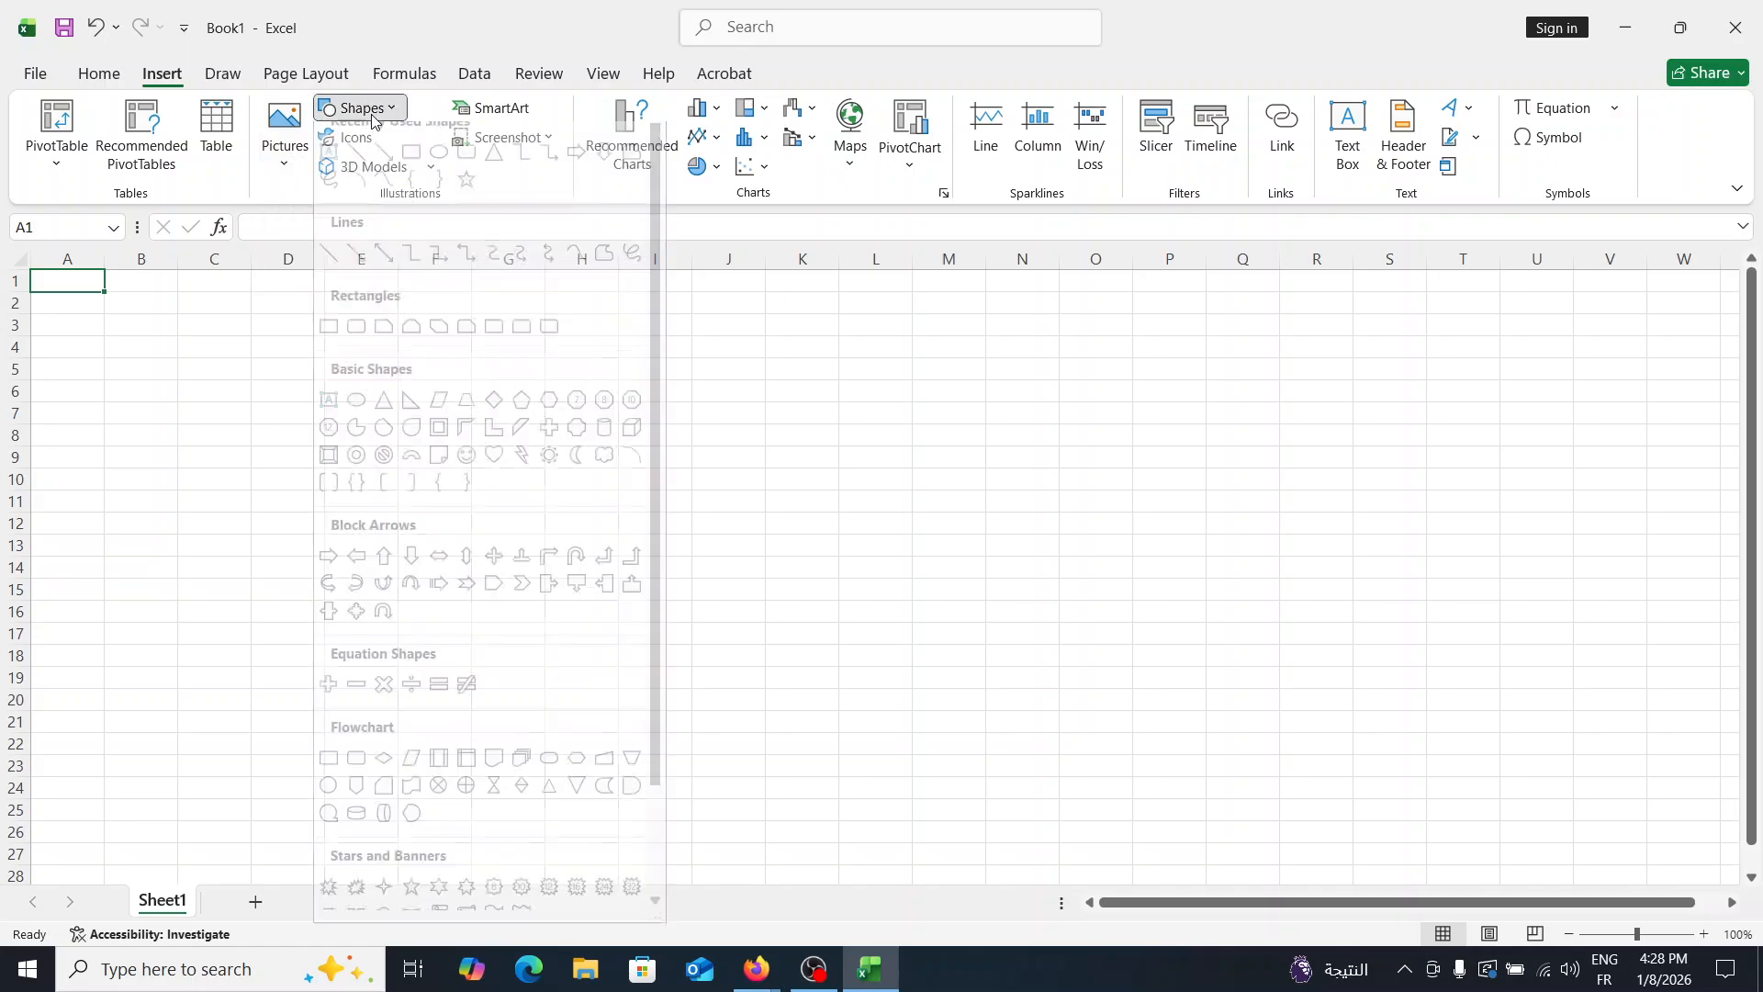
pyautogui.click(466, 170)
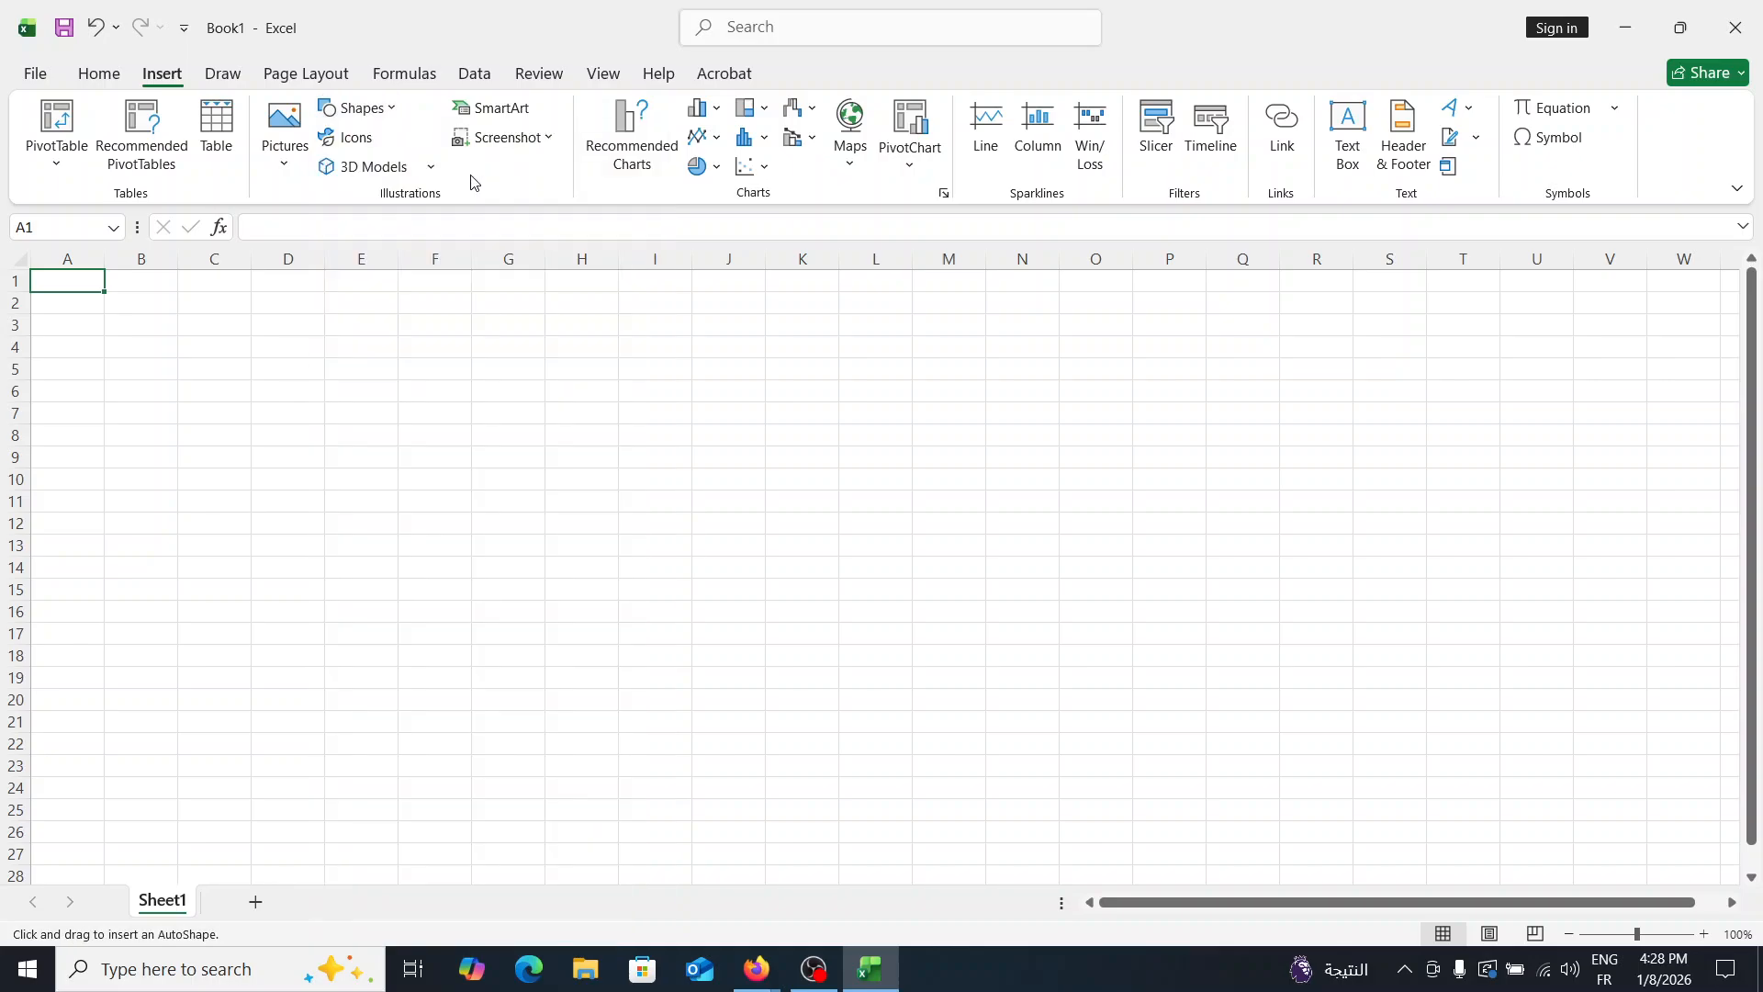
pyautogui.click(732, 712)
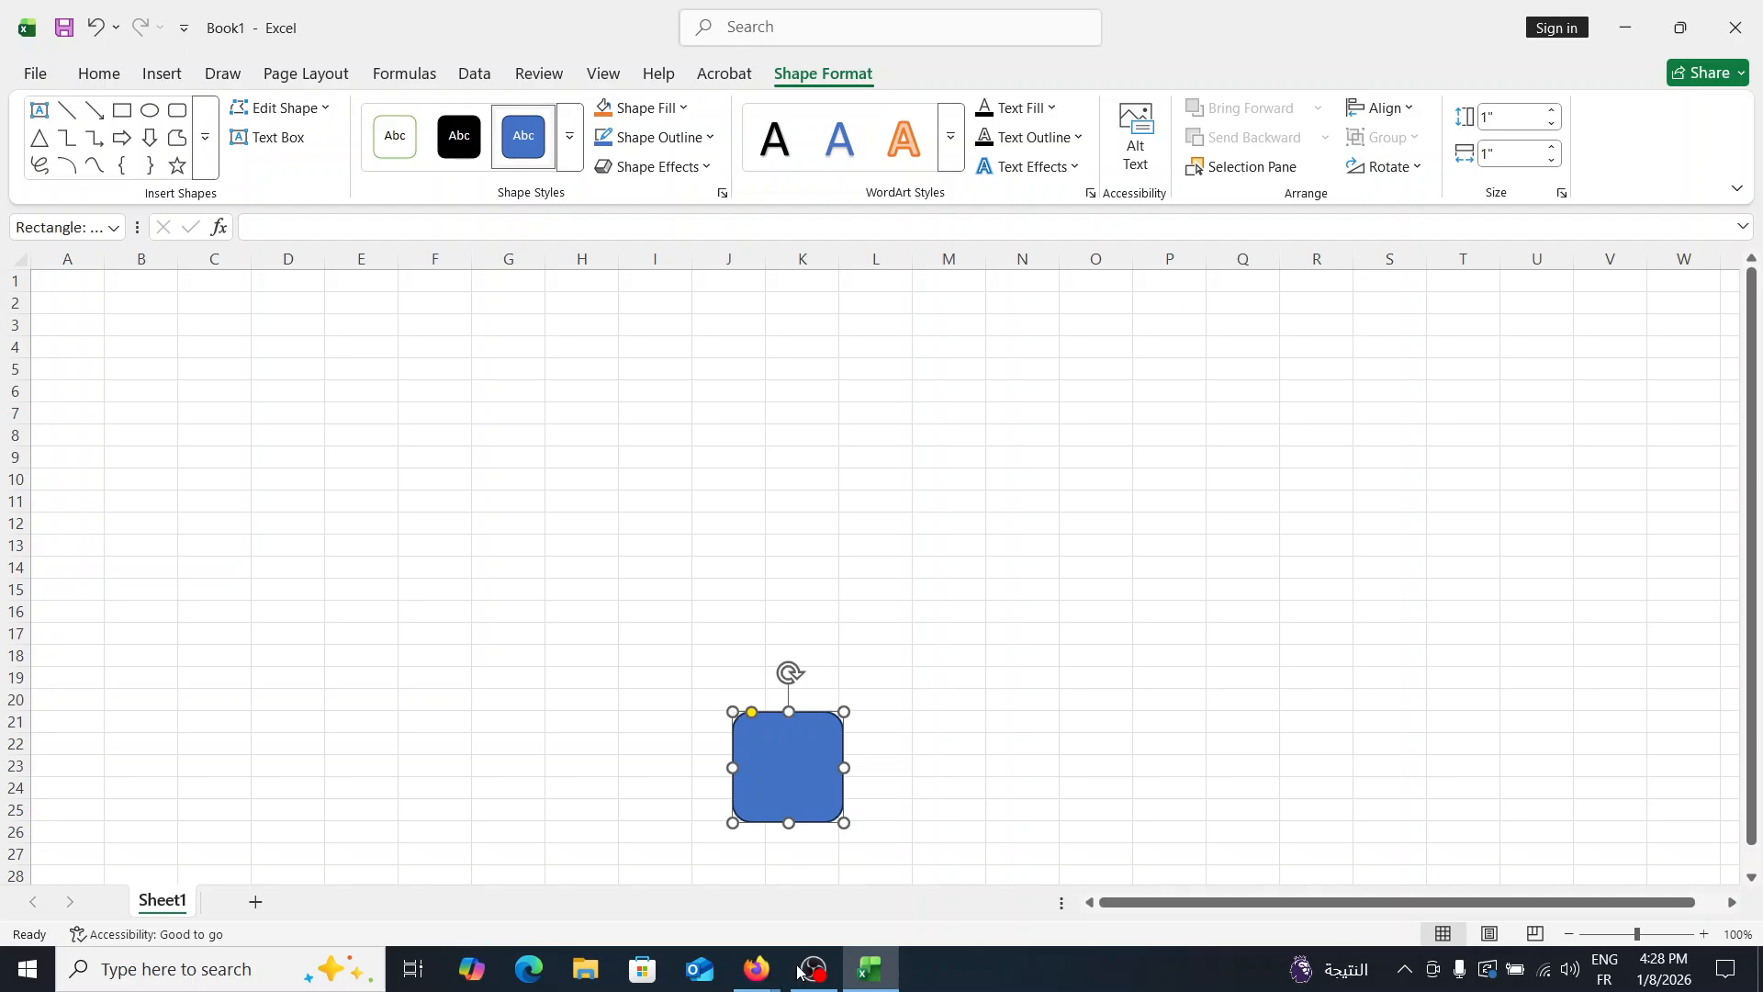
# - Switch to the Google Meet call in Firefox and admit the waiting participant
pyautogui.click(740, 955)
pyautogui.click(653, 874)
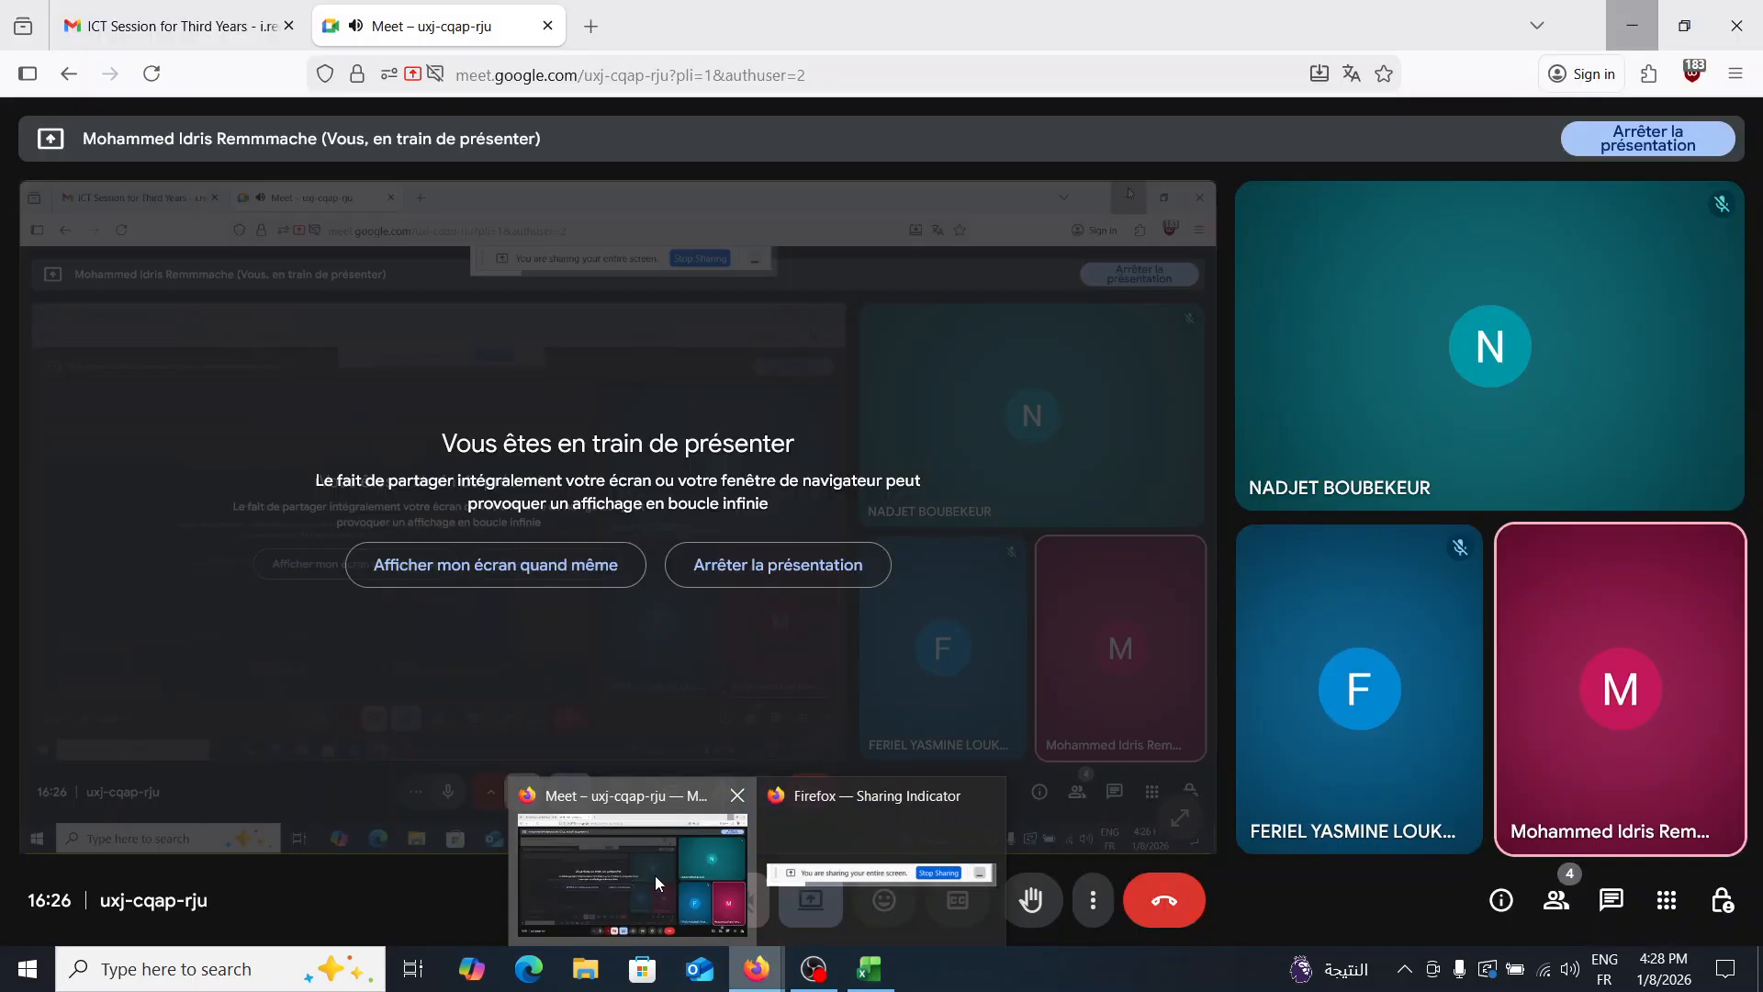
pyautogui.click(1581, 830)
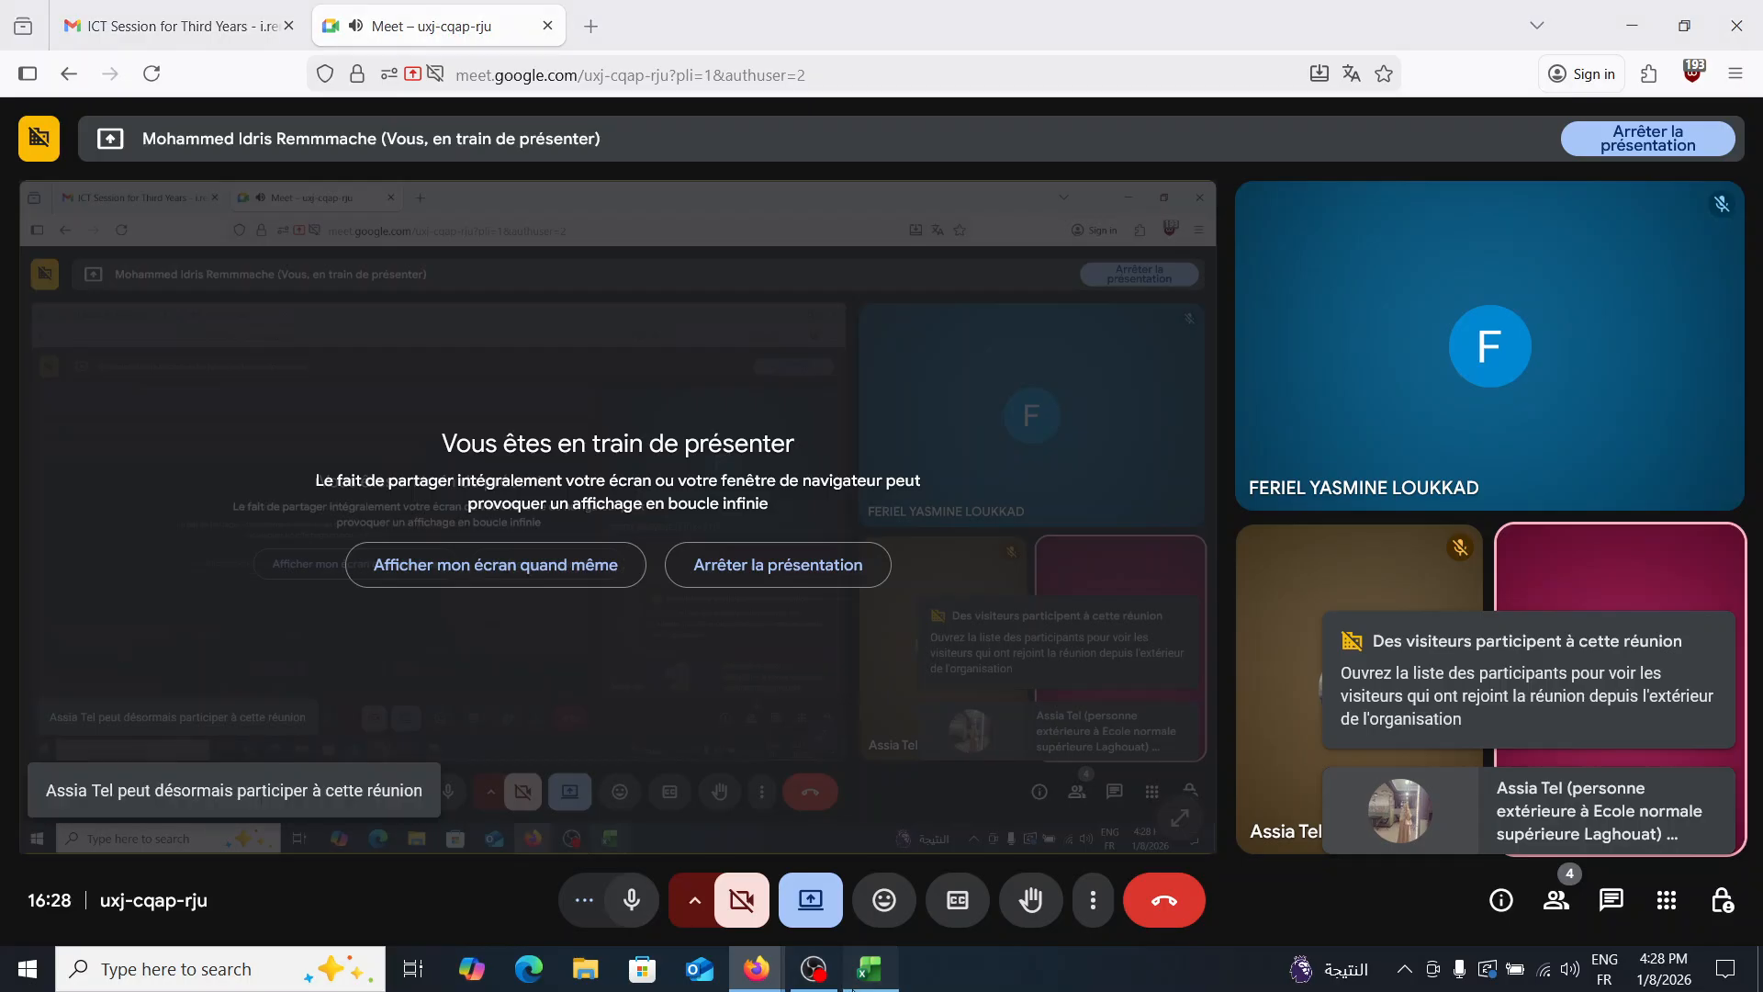
# - Switch back to Excel, and reposition and enlarge the rounded rectangle to about 4.57 inches high by 4.47 inches wide
pyautogui.click(869, 969)
pyautogui.moveTo(733, 710); pyautogui.dragTo(440, 425)
pyautogui.moveTo(608, 488); pyautogui.dragTo(804, 560)
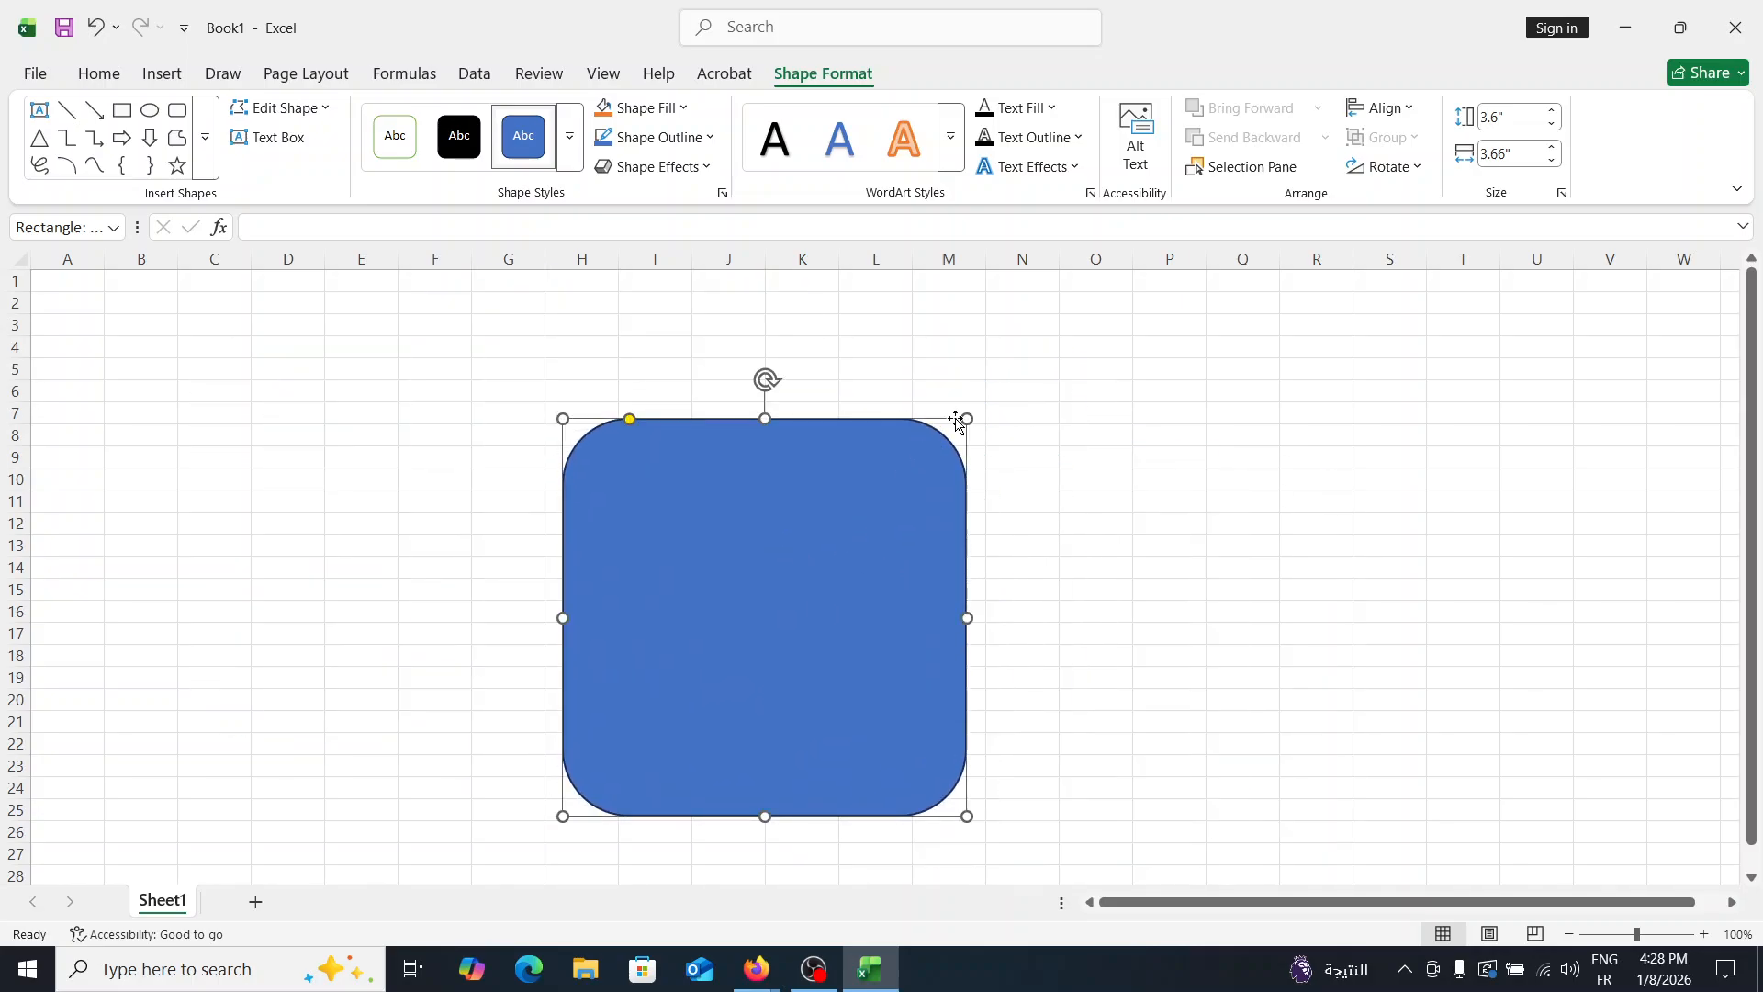
pyautogui.moveTo(965, 418); pyautogui.dragTo(1055, 311)
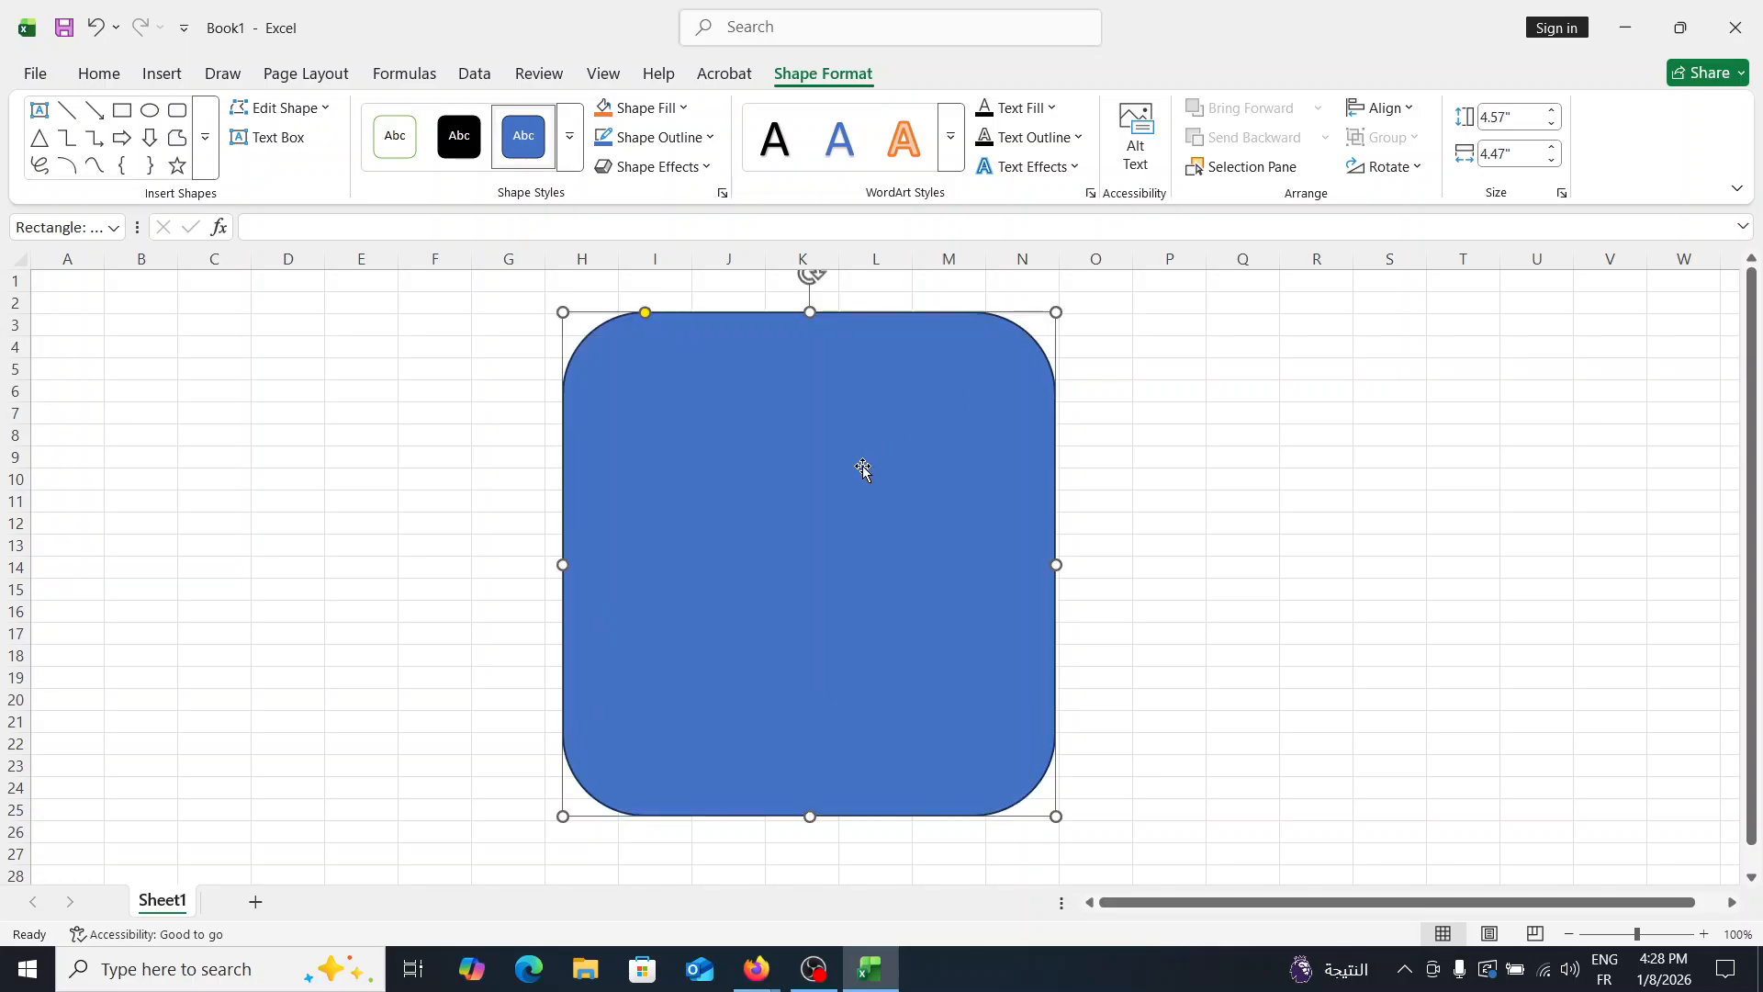
# - Delete the blue rounded rectangle from the sheet
pyautogui.rightClick(861, 468)
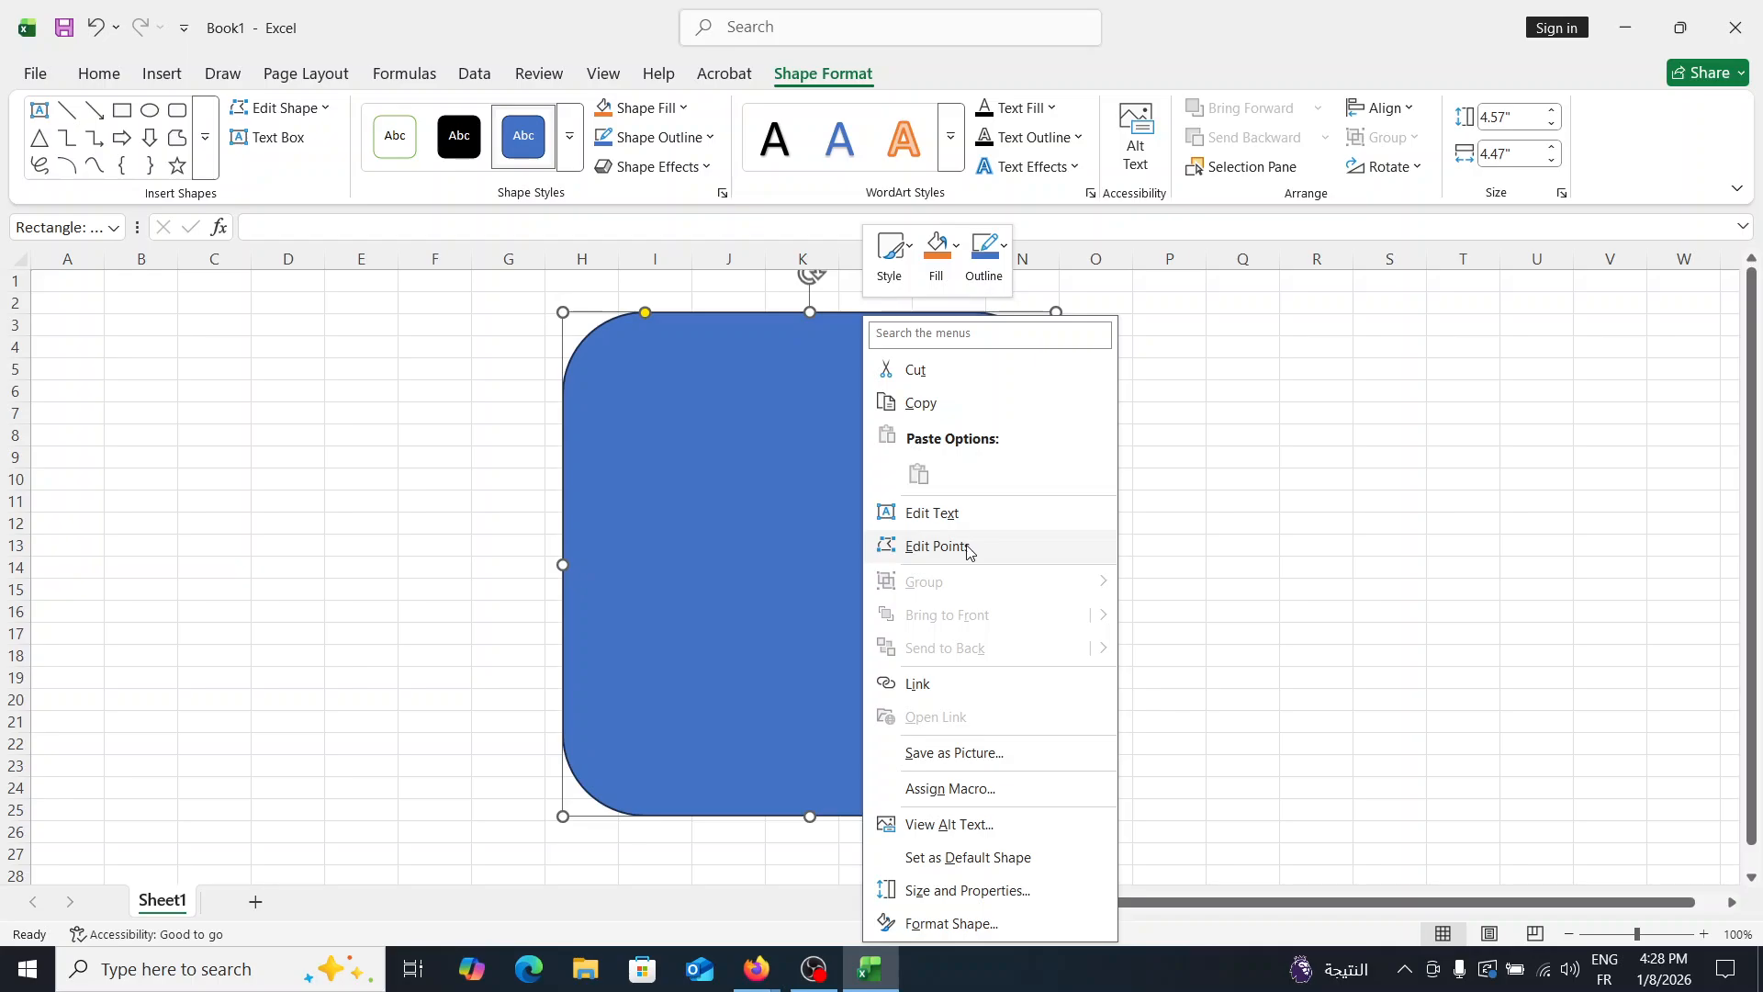
pyautogui.click(647, 476)
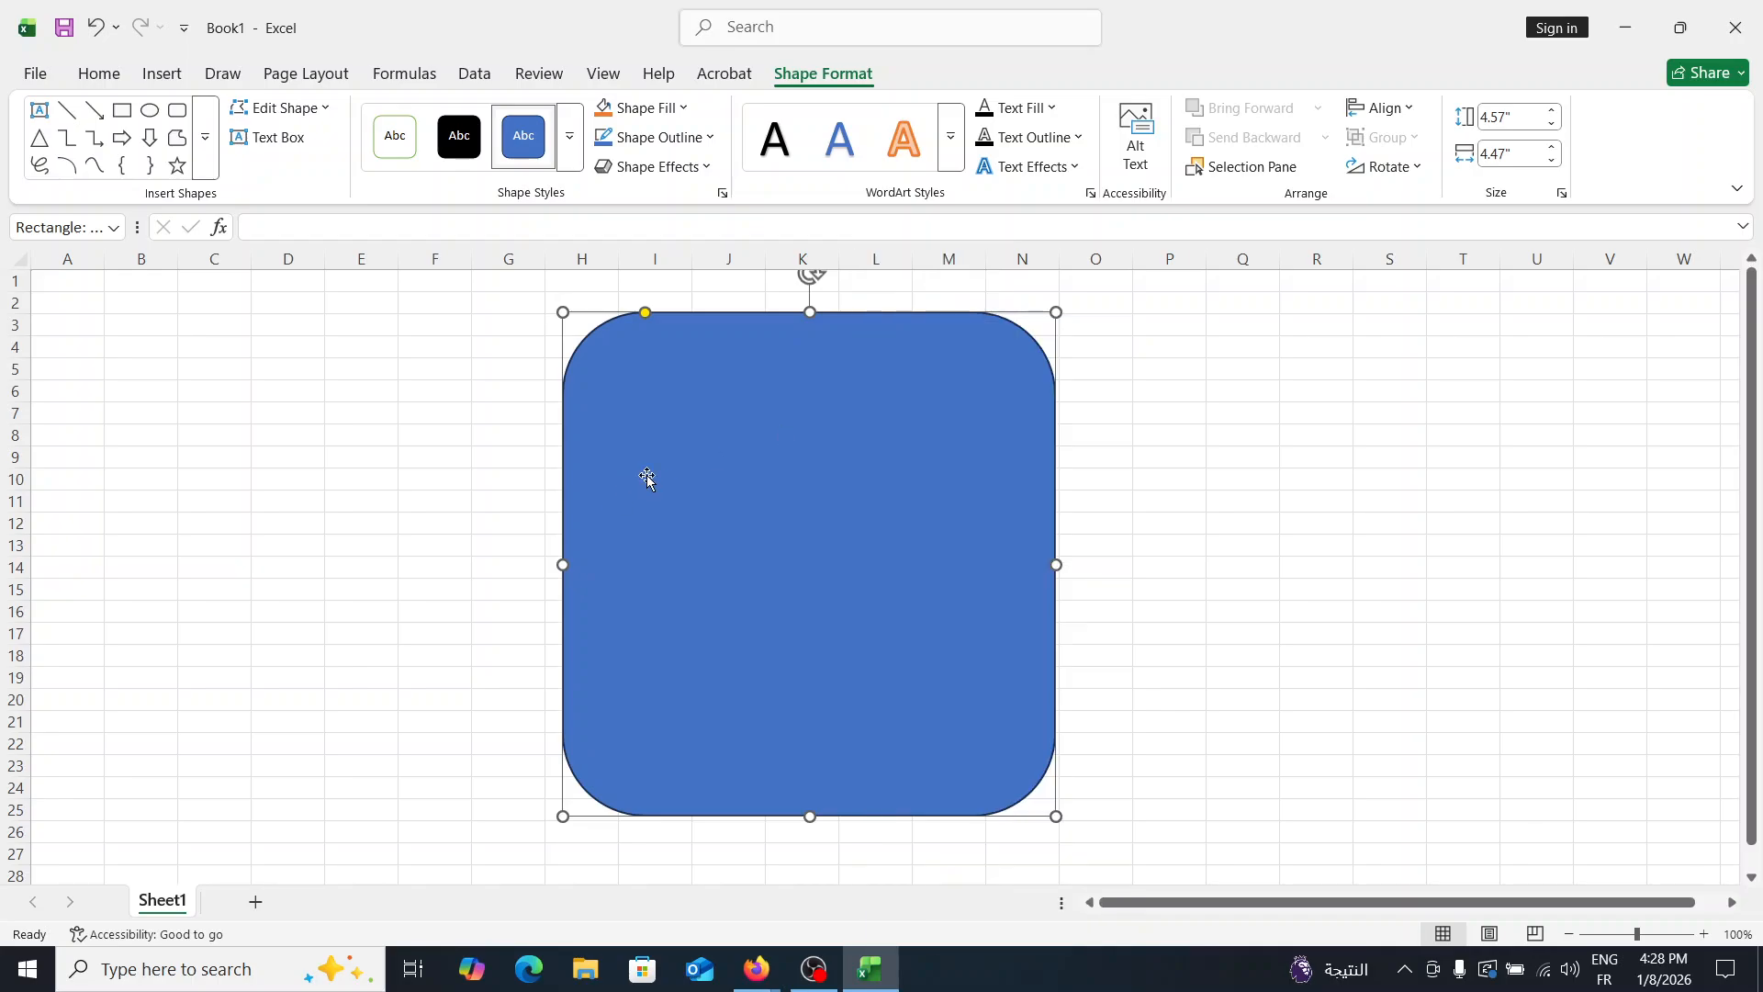
pyautogui.press('Delete')
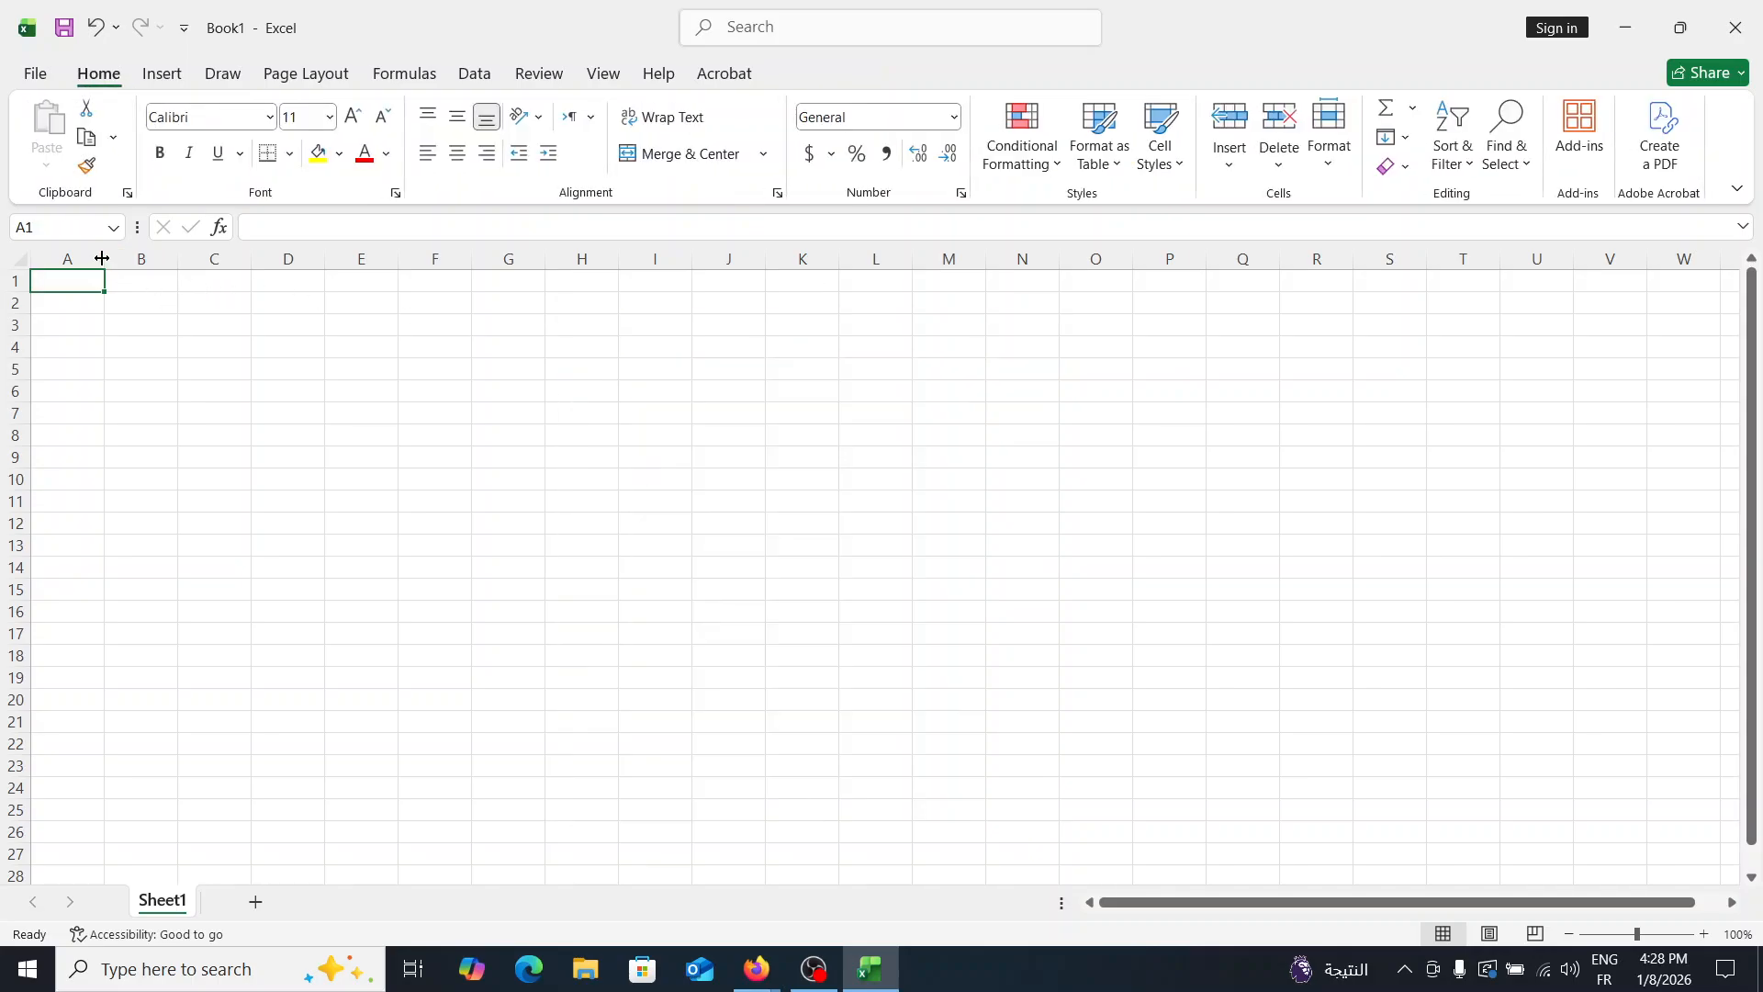
# - Widen column A to several times its default width and make rows 1 to 7 about twice as tall
pyautogui.moveTo(101, 269); pyautogui.dragTo(350, 268)
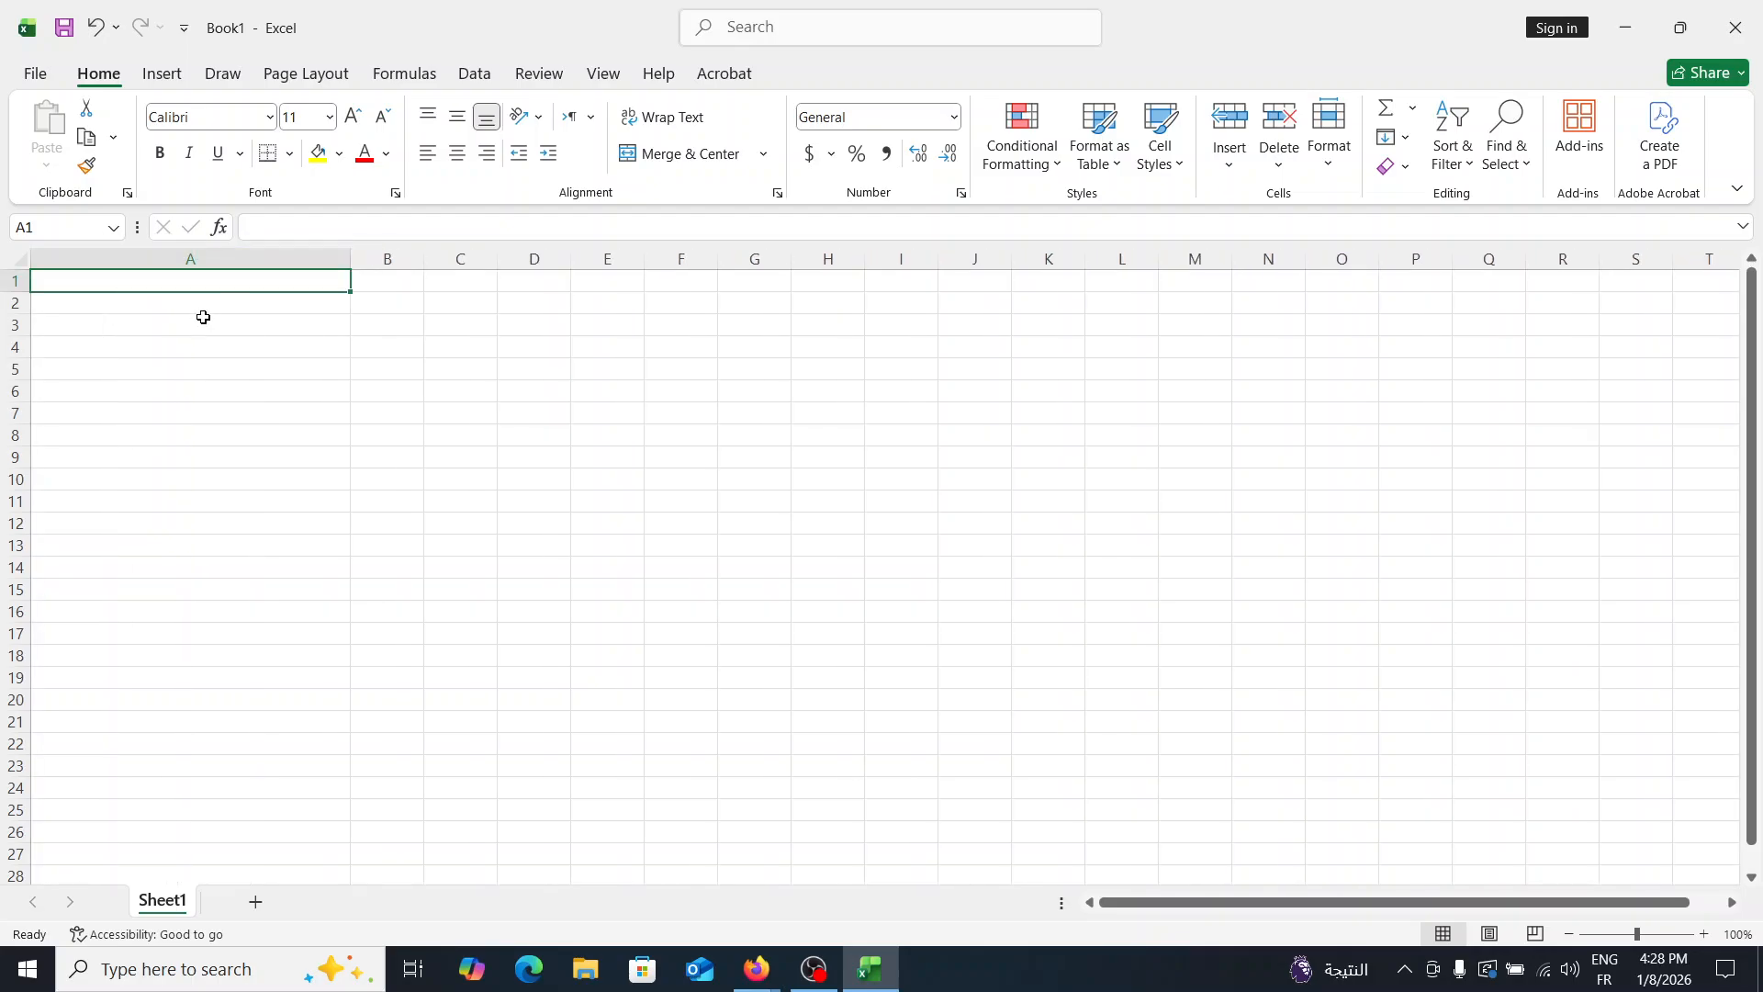
pyautogui.moveTo(29, 291); pyautogui.dragTo(31, 491)
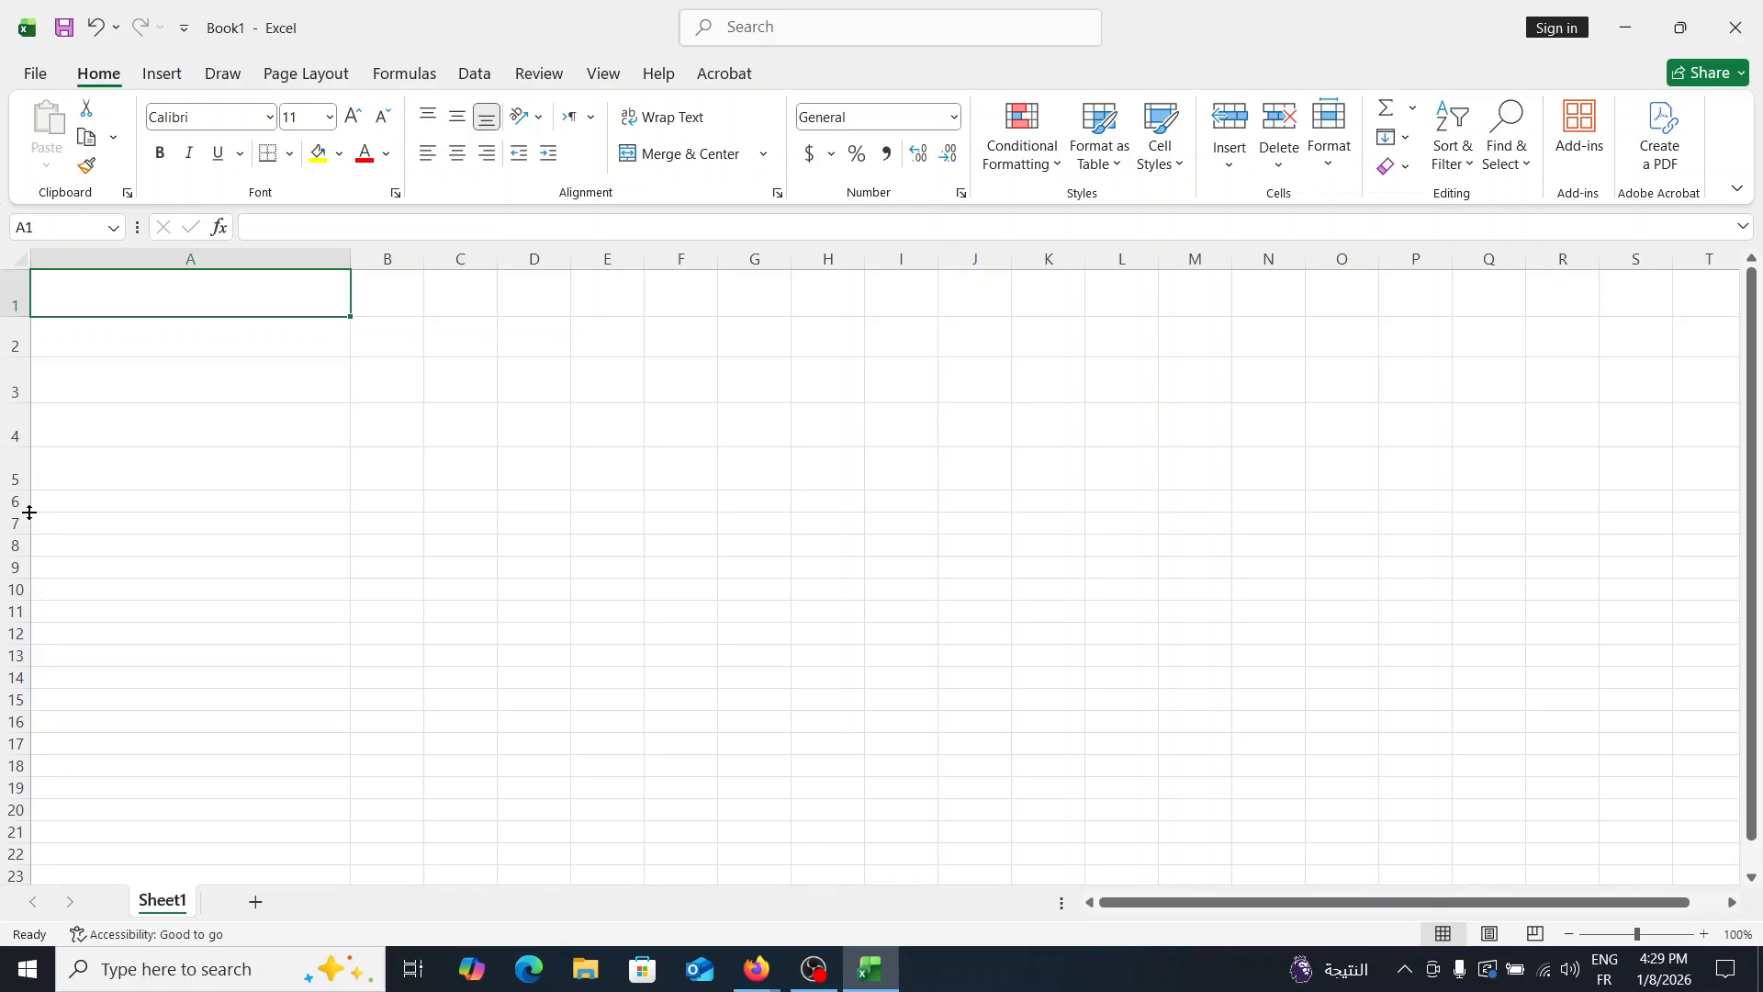
pyautogui.moveTo(30, 513); pyautogui.dragTo(31, 571)
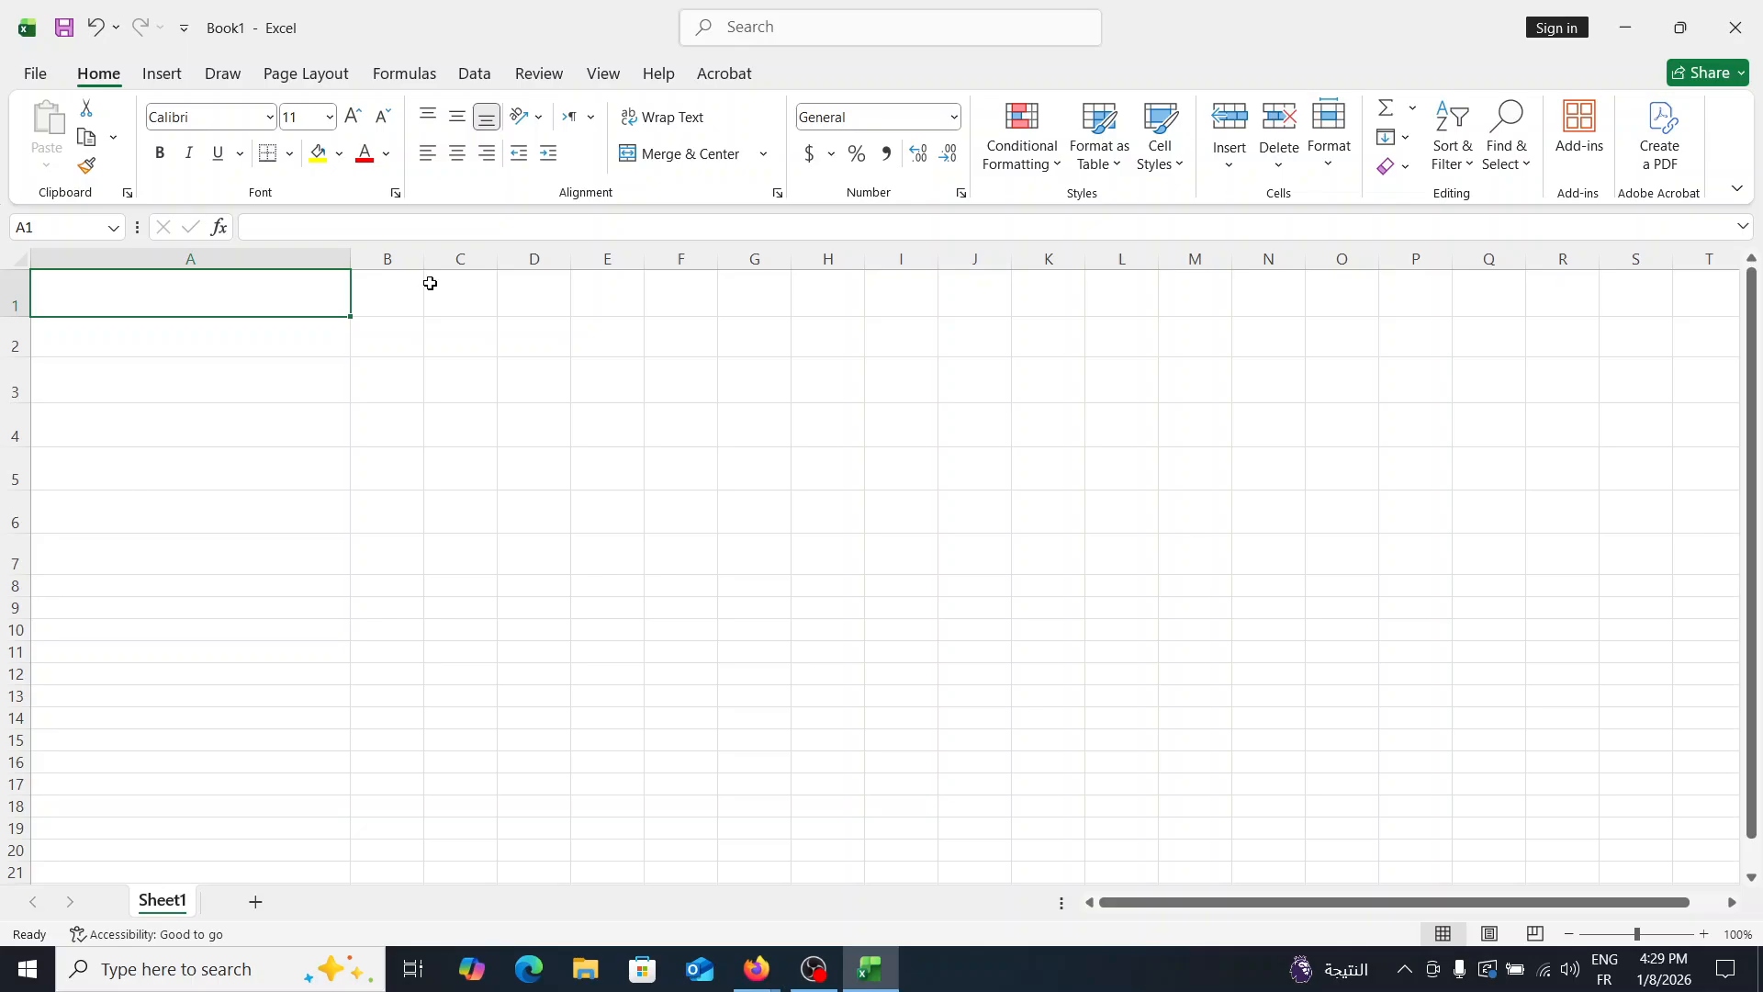
# - Widen columns B through F to roughly one and a half times their default width
pyautogui.moveTo(423, 260); pyautogui.dragTo(488, 272)
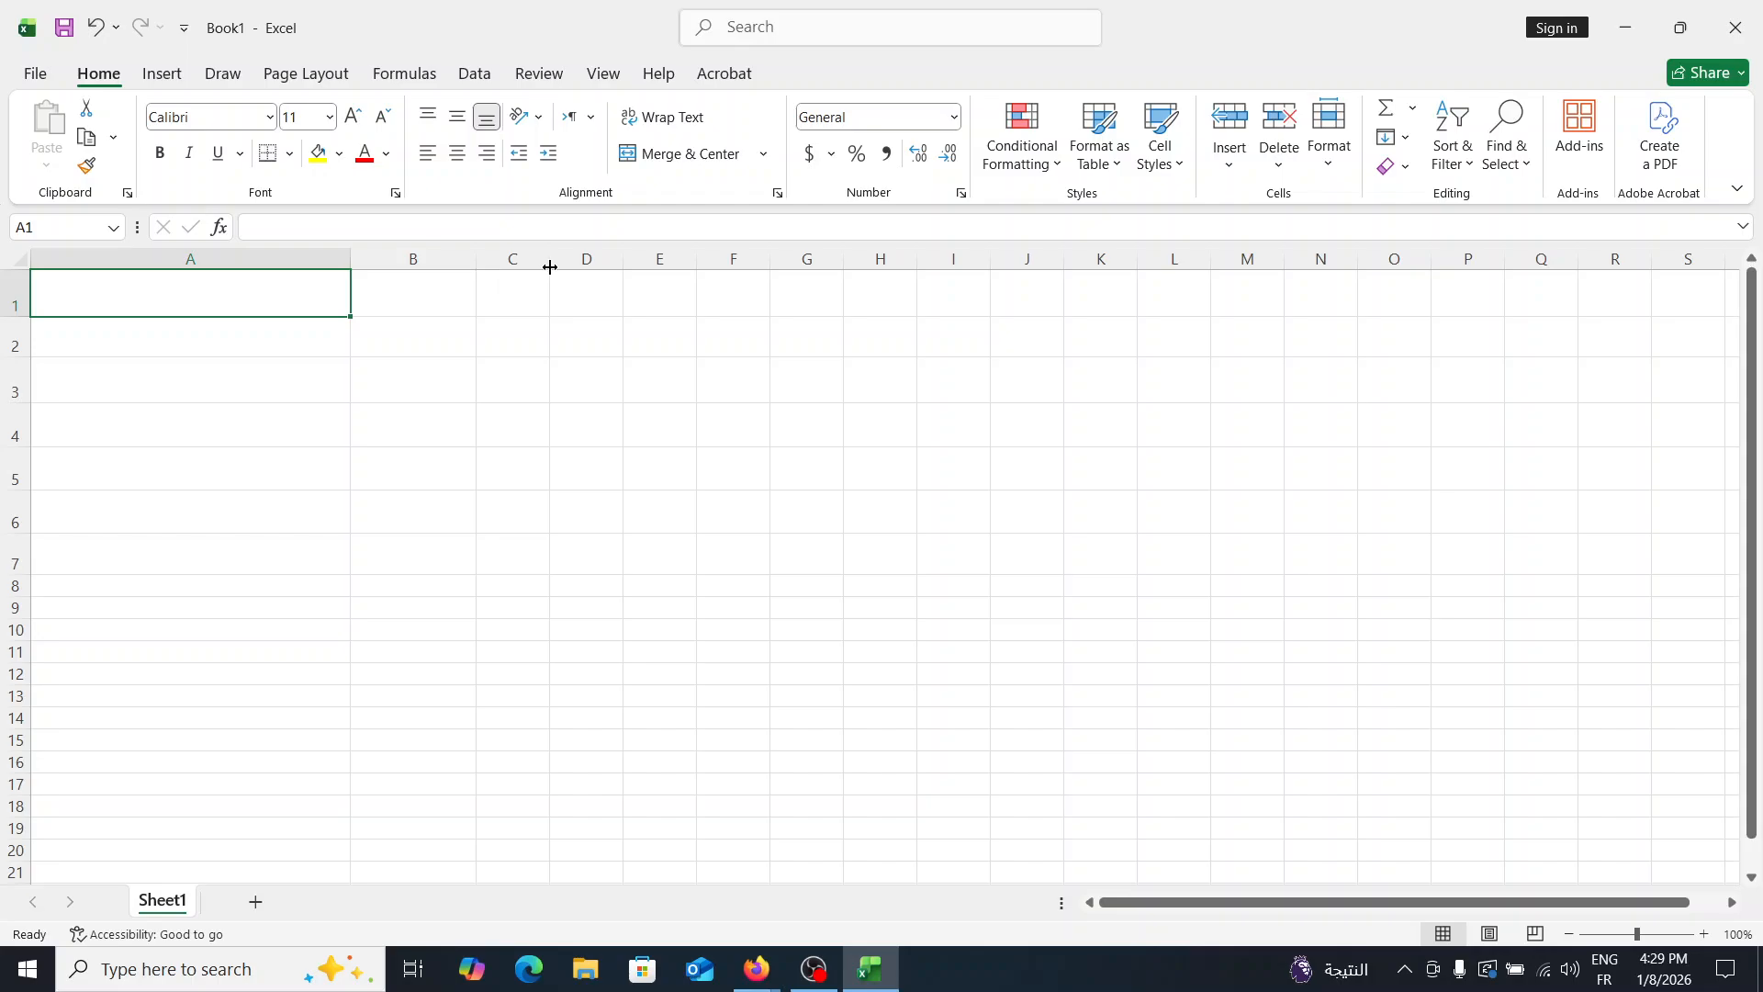
pyautogui.moveTo(550, 267); pyautogui.dragTo(600, 267)
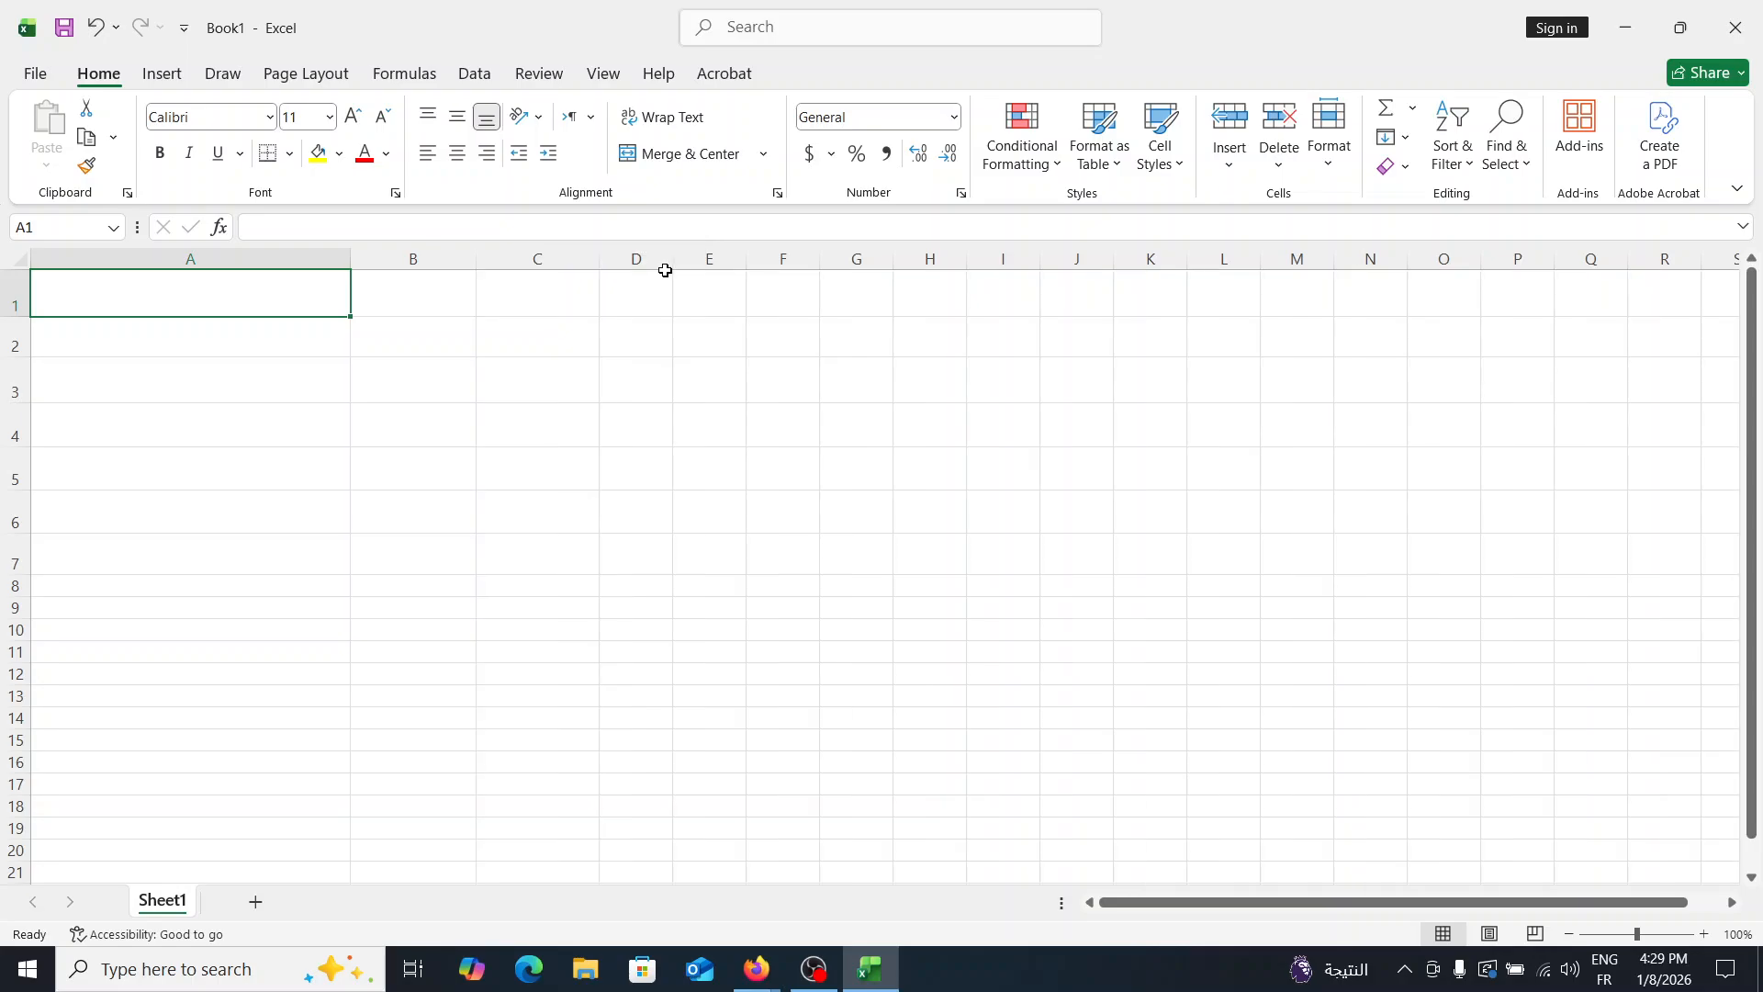
pyautogui.moveTo(672, 269); pyautogui.dragTo(819, 272)
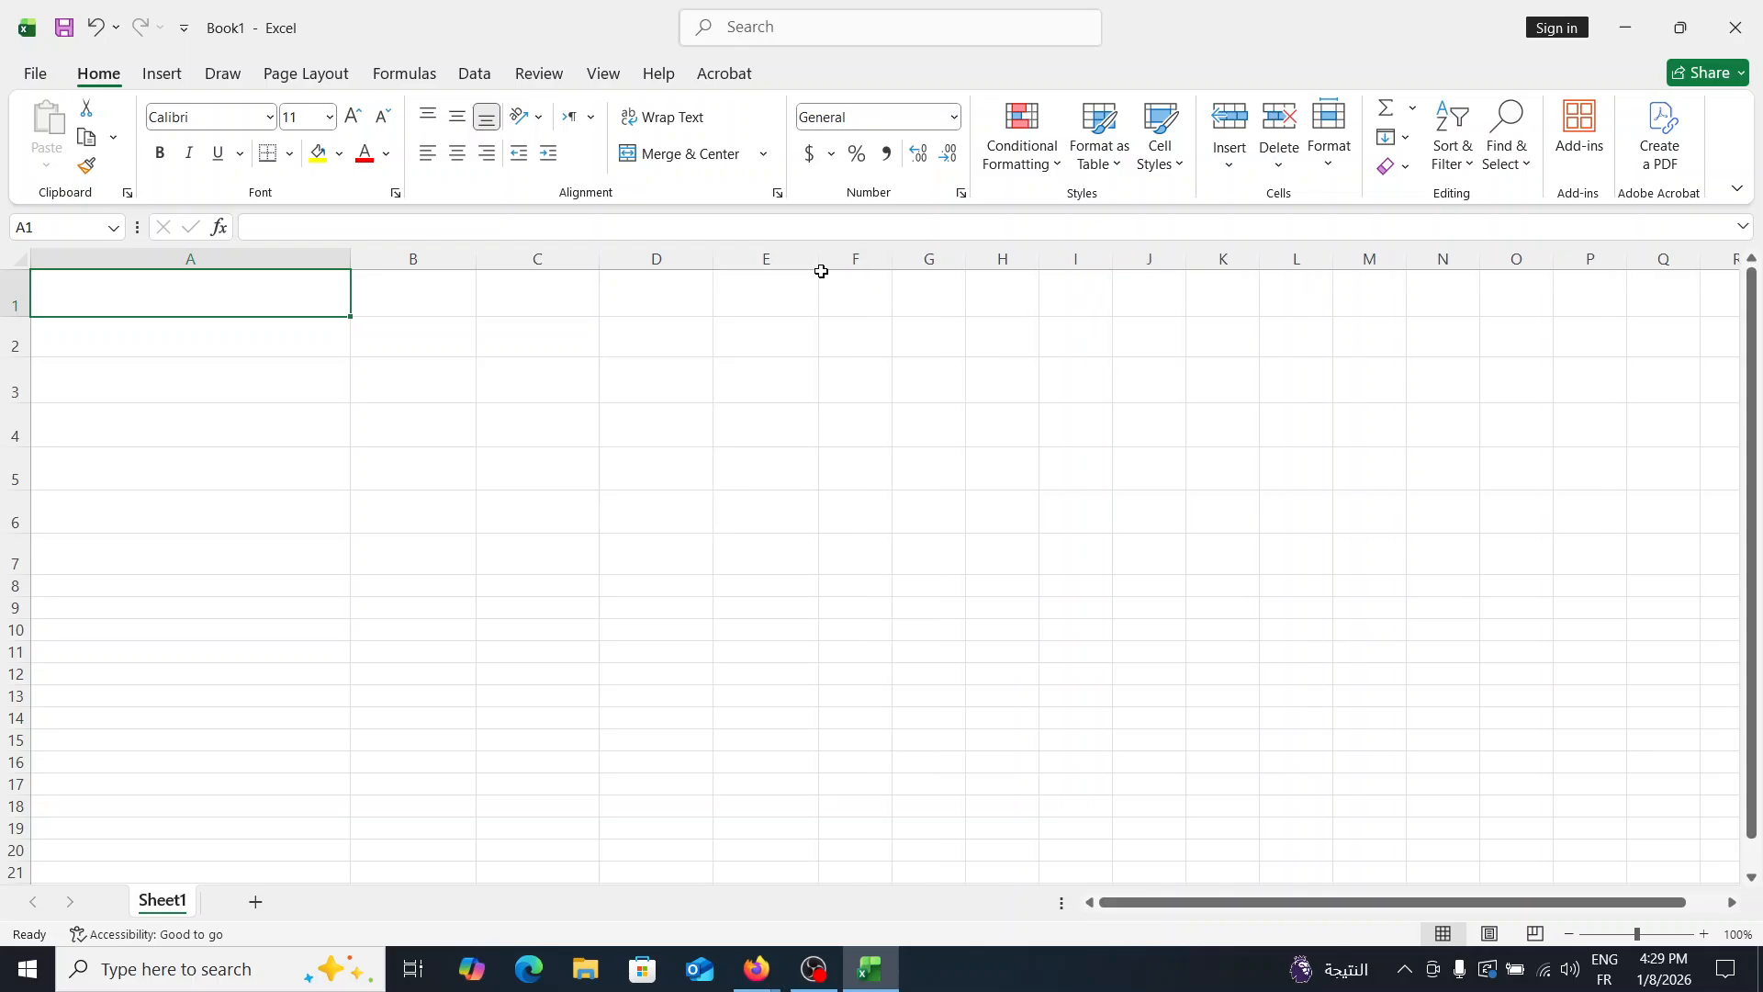
pyautogui.moveTo(891, 264); pyautogui.dragTo(925, 266)
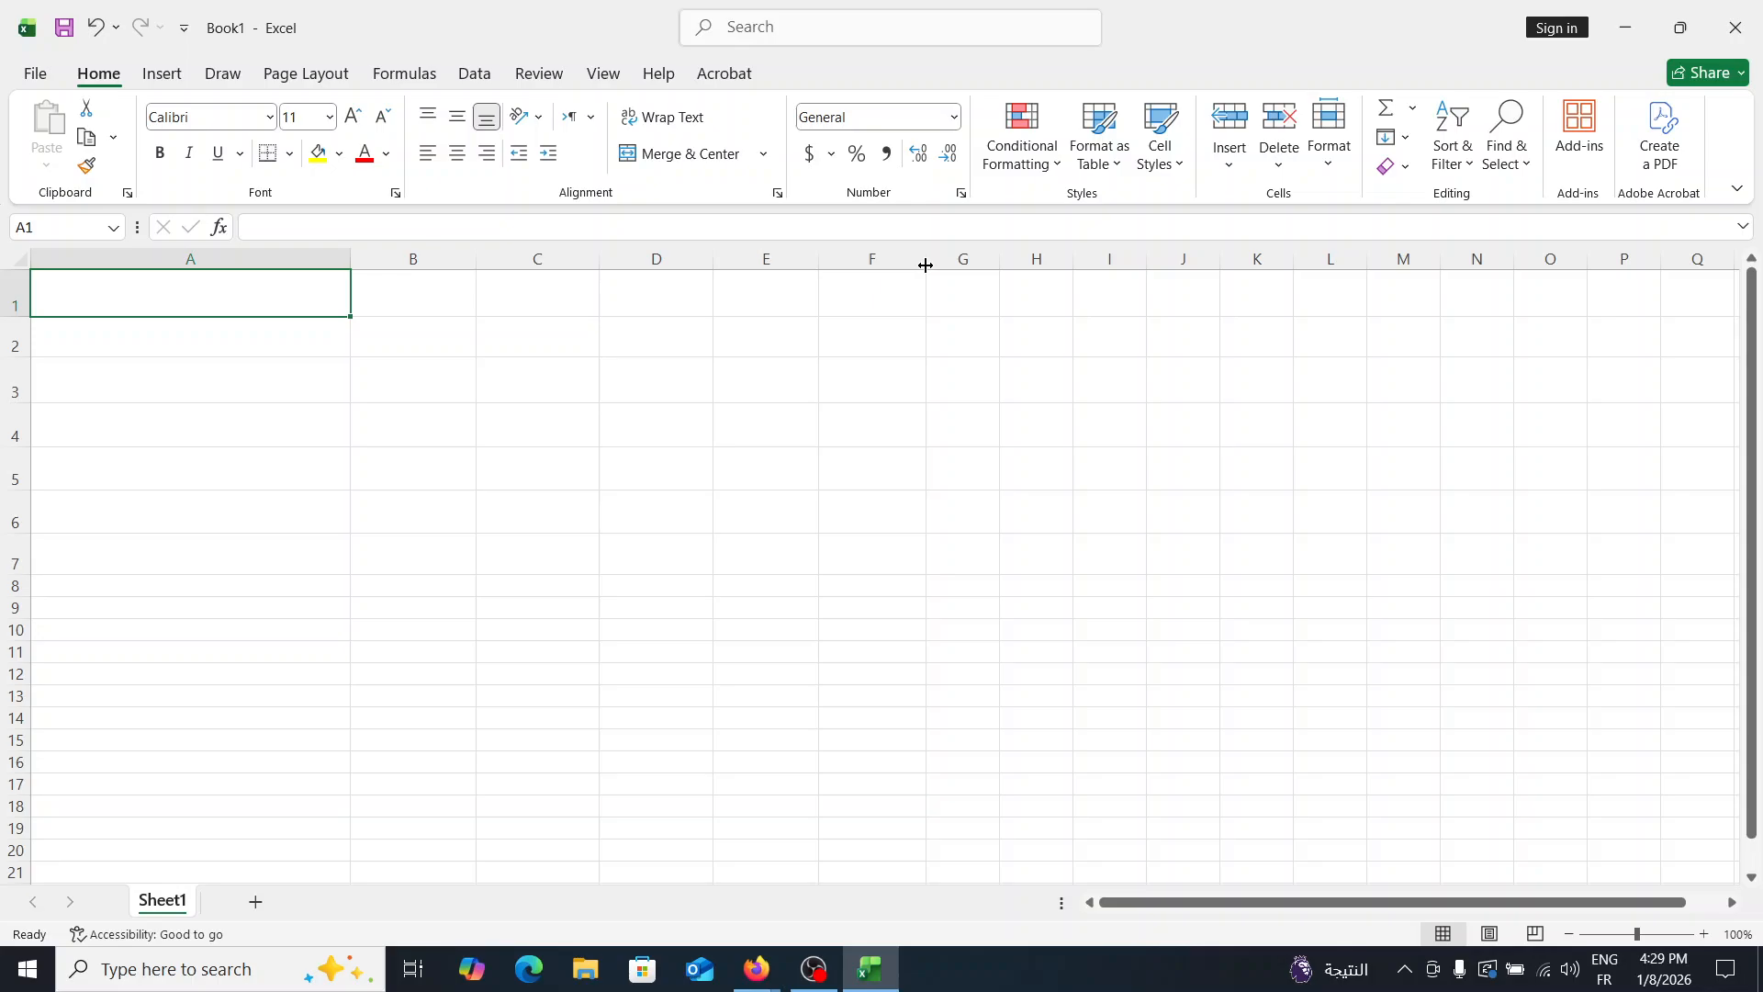
# - Apply all borders to the range A1:F7
pyautogui.moveTo(229, 294); pyautogui.dragTo(574, 354)
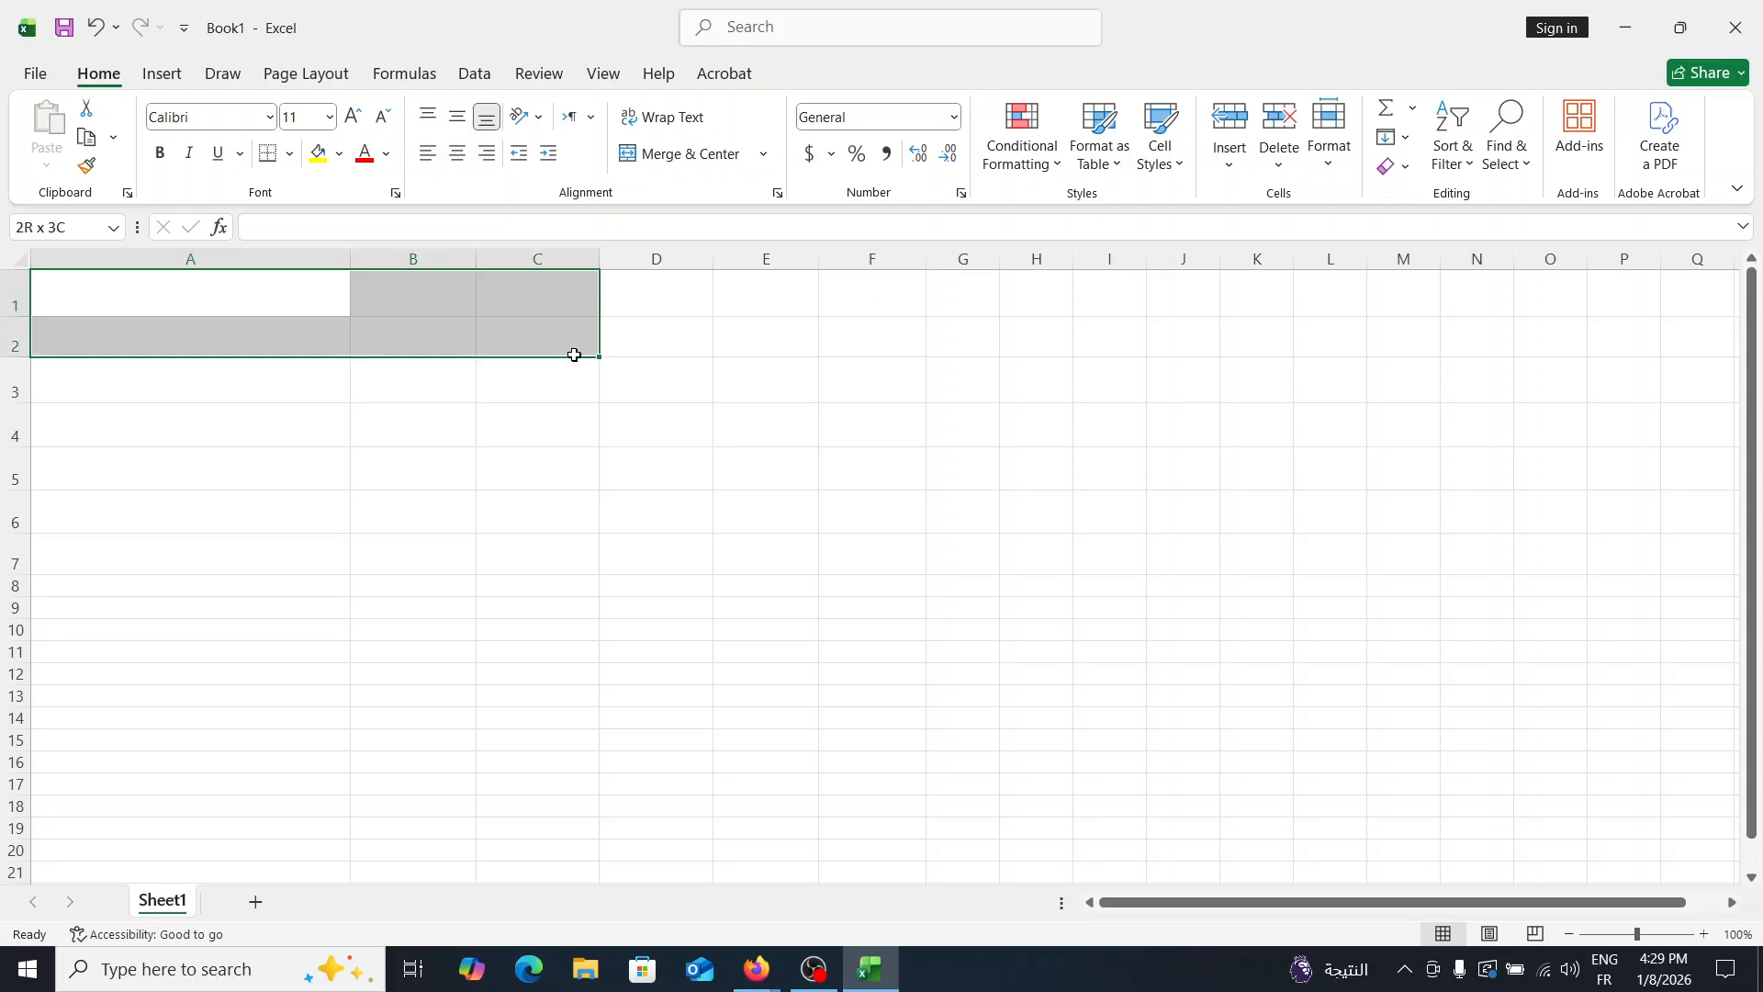
pyautogui.moveTo(574, 355); pyautogui.dragTo(895, 560)
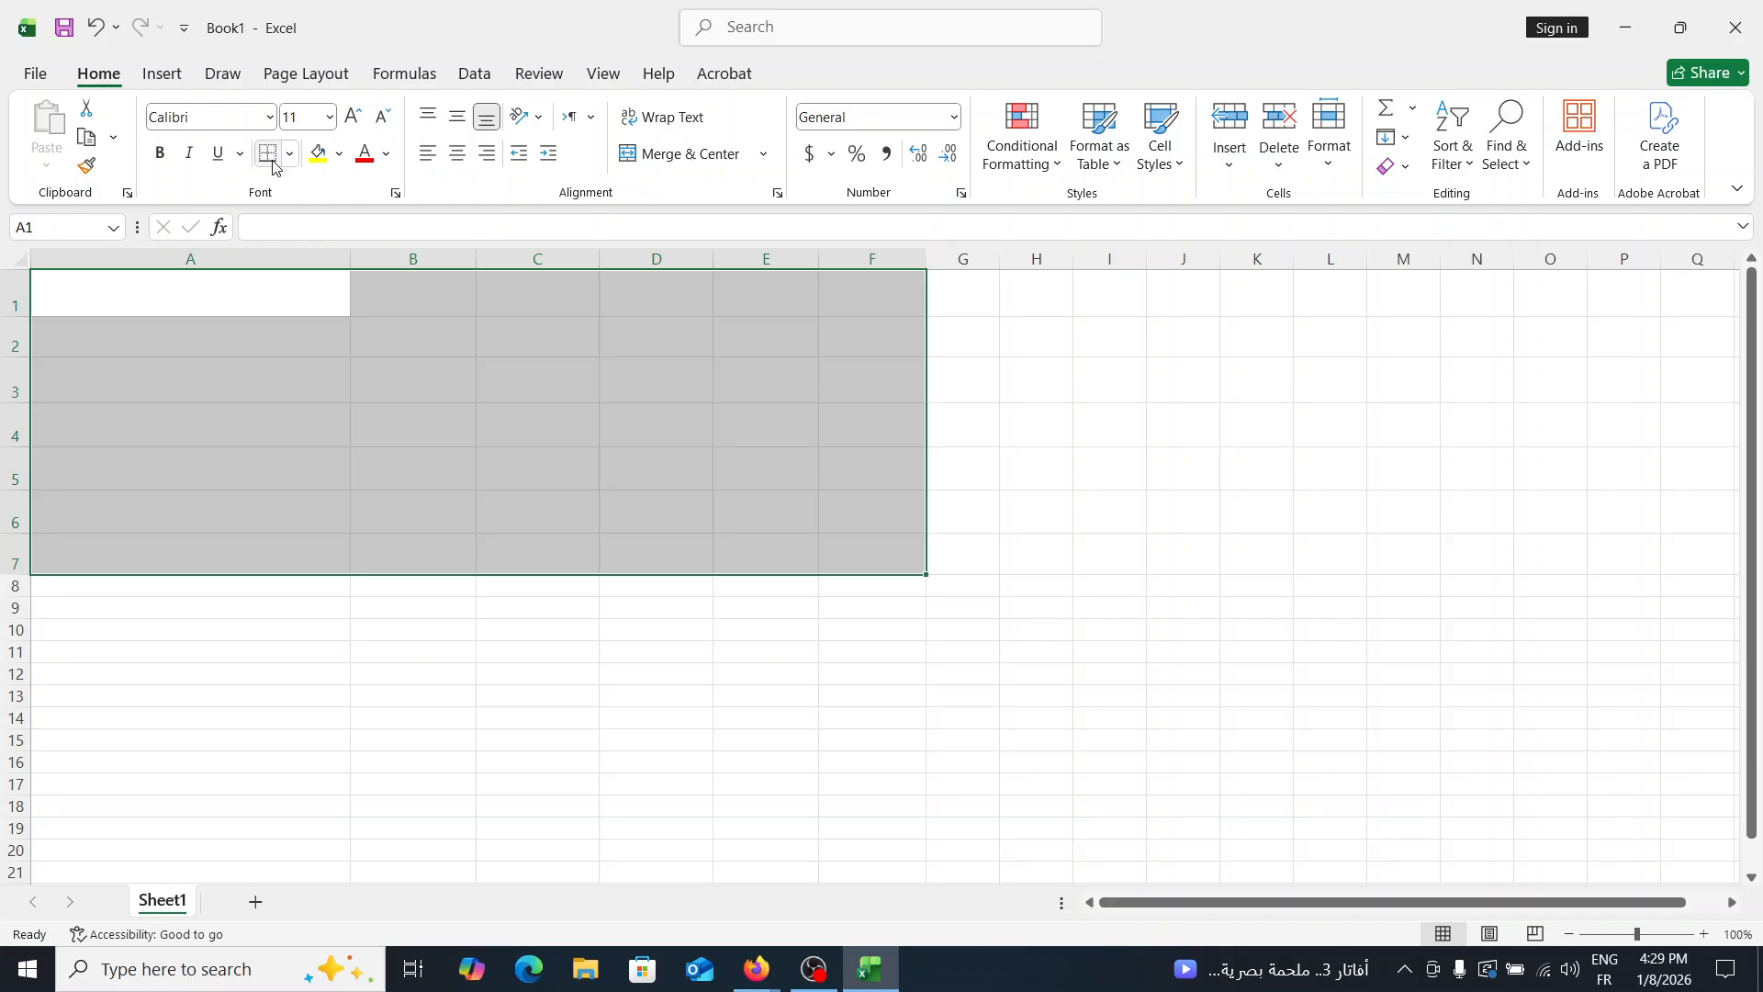
pyautogui.click(269, 156)
# - Enter the column header "Student" in cell A1 and move on to cell B1
pyautogui.click(235, 288)
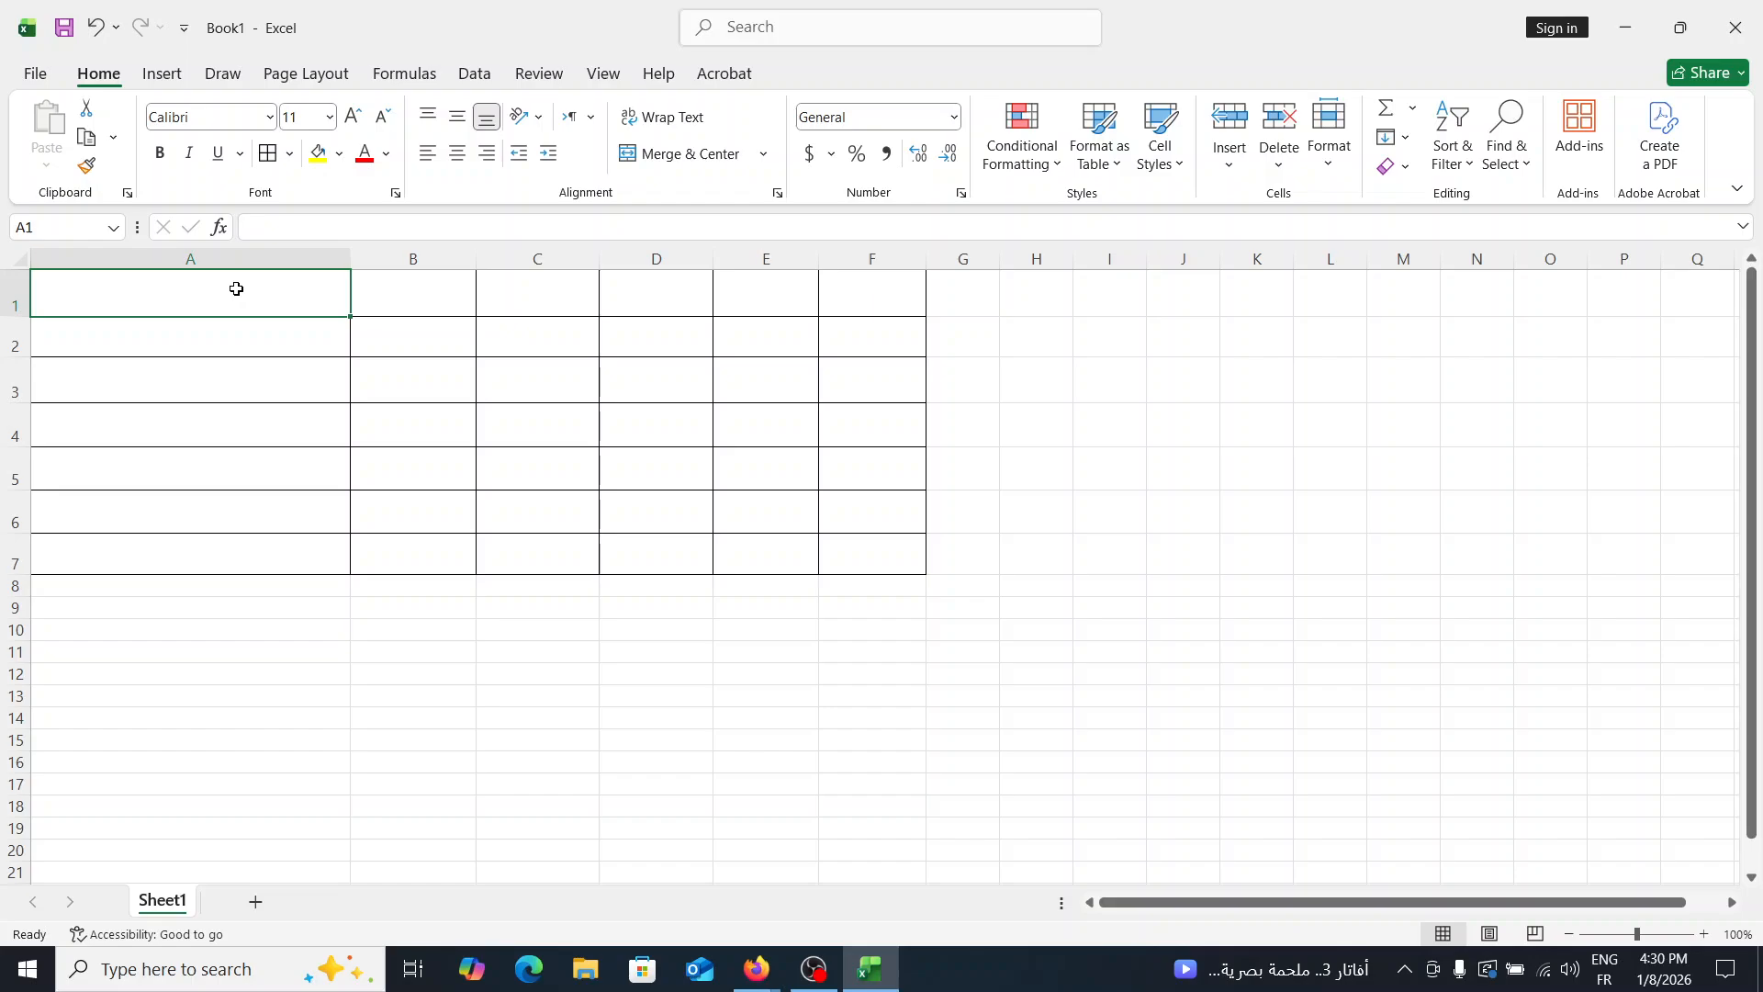
pyautogui.write('Studen')
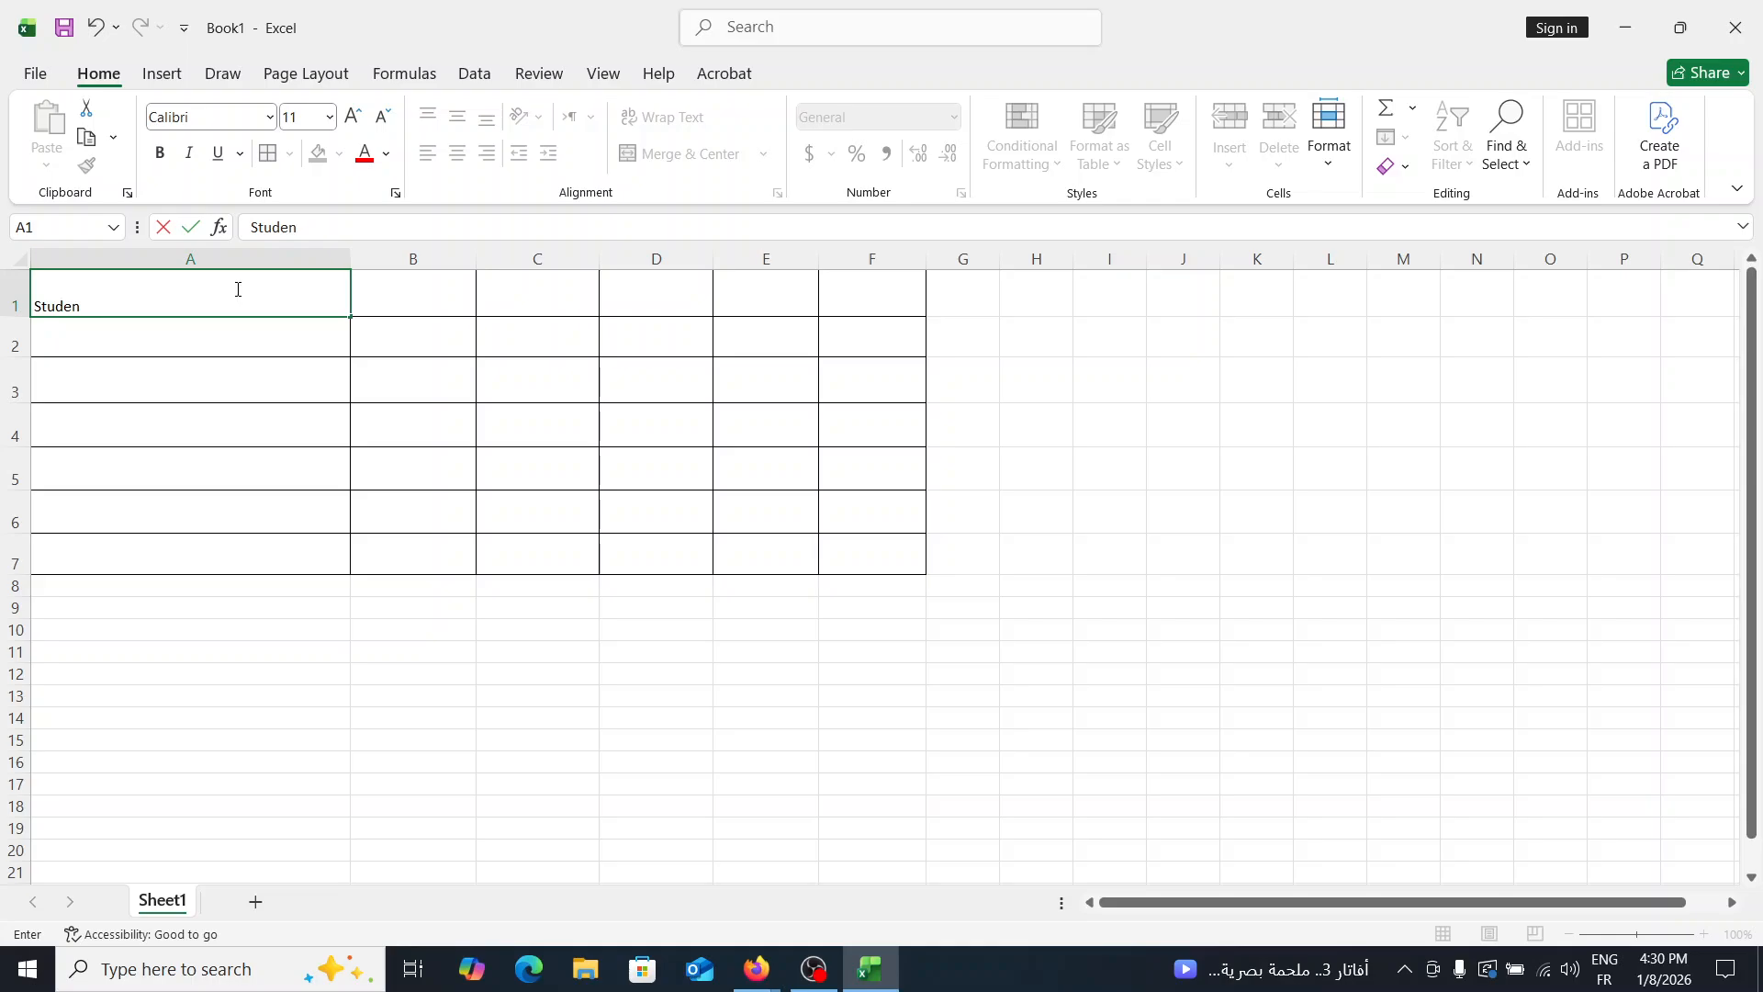
pyautogui.write('t')
pyautogui.click(402, 291)
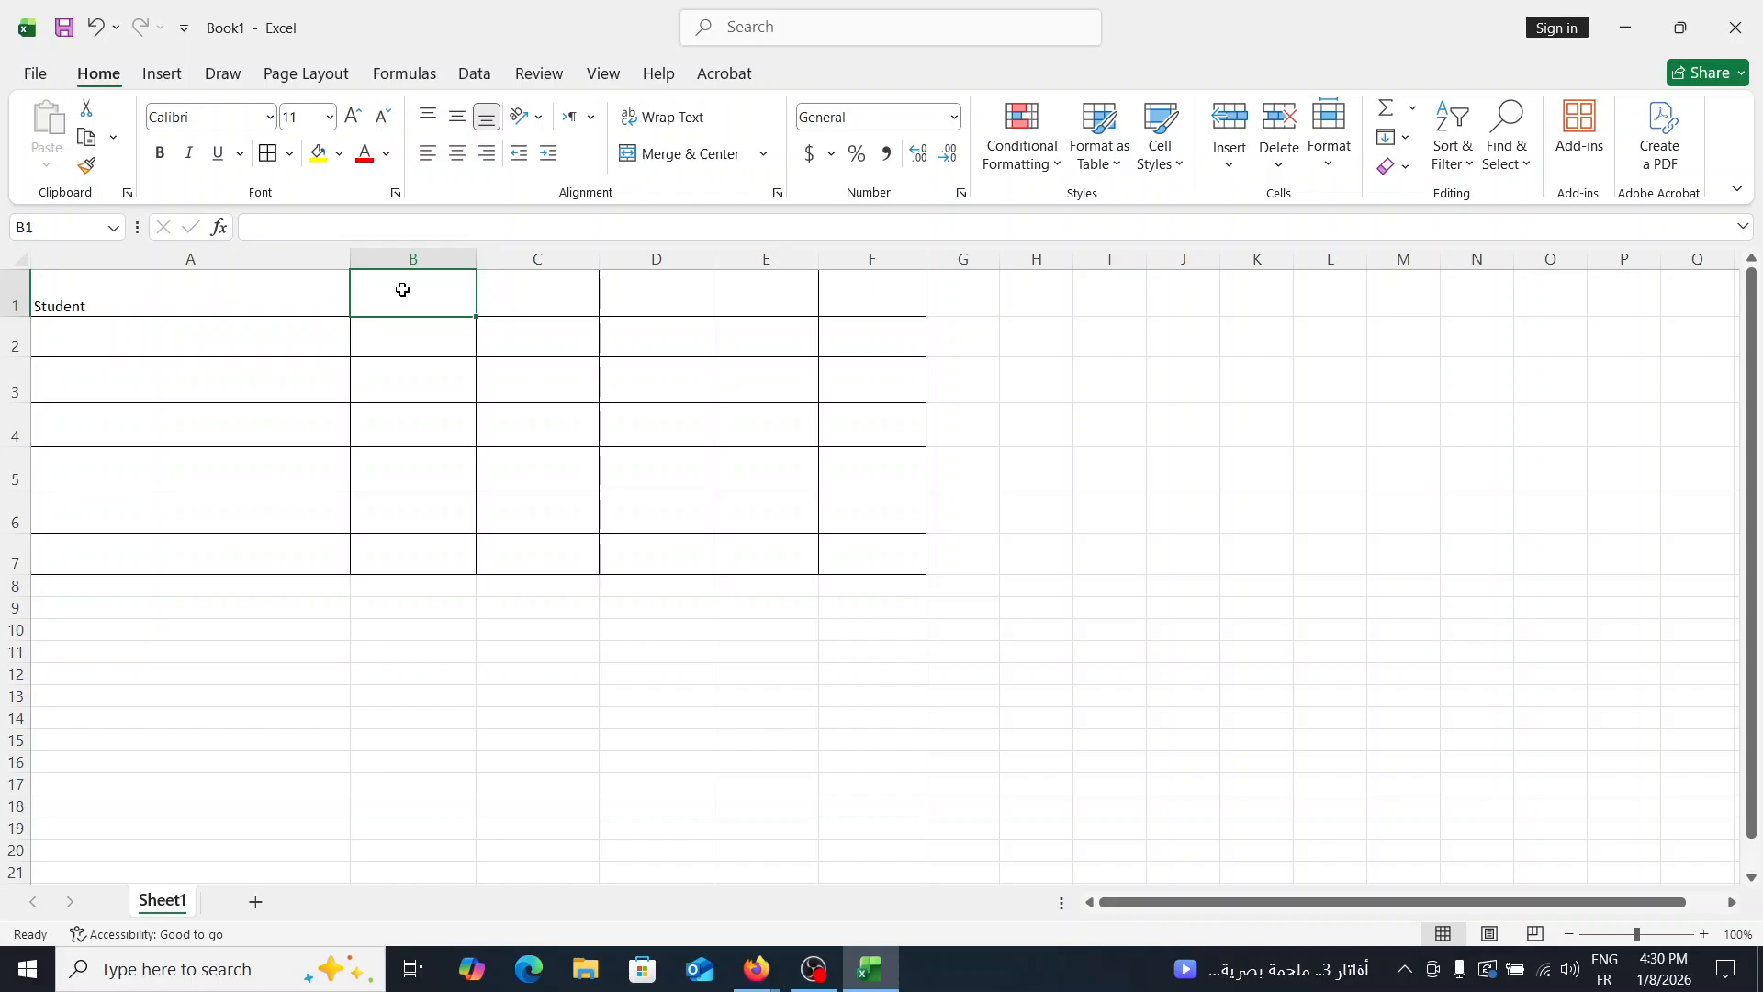
# - Enter the column headers "M1", "M2" and "M3" in cells B1, C1 and D1
pyautogui.write('M1')
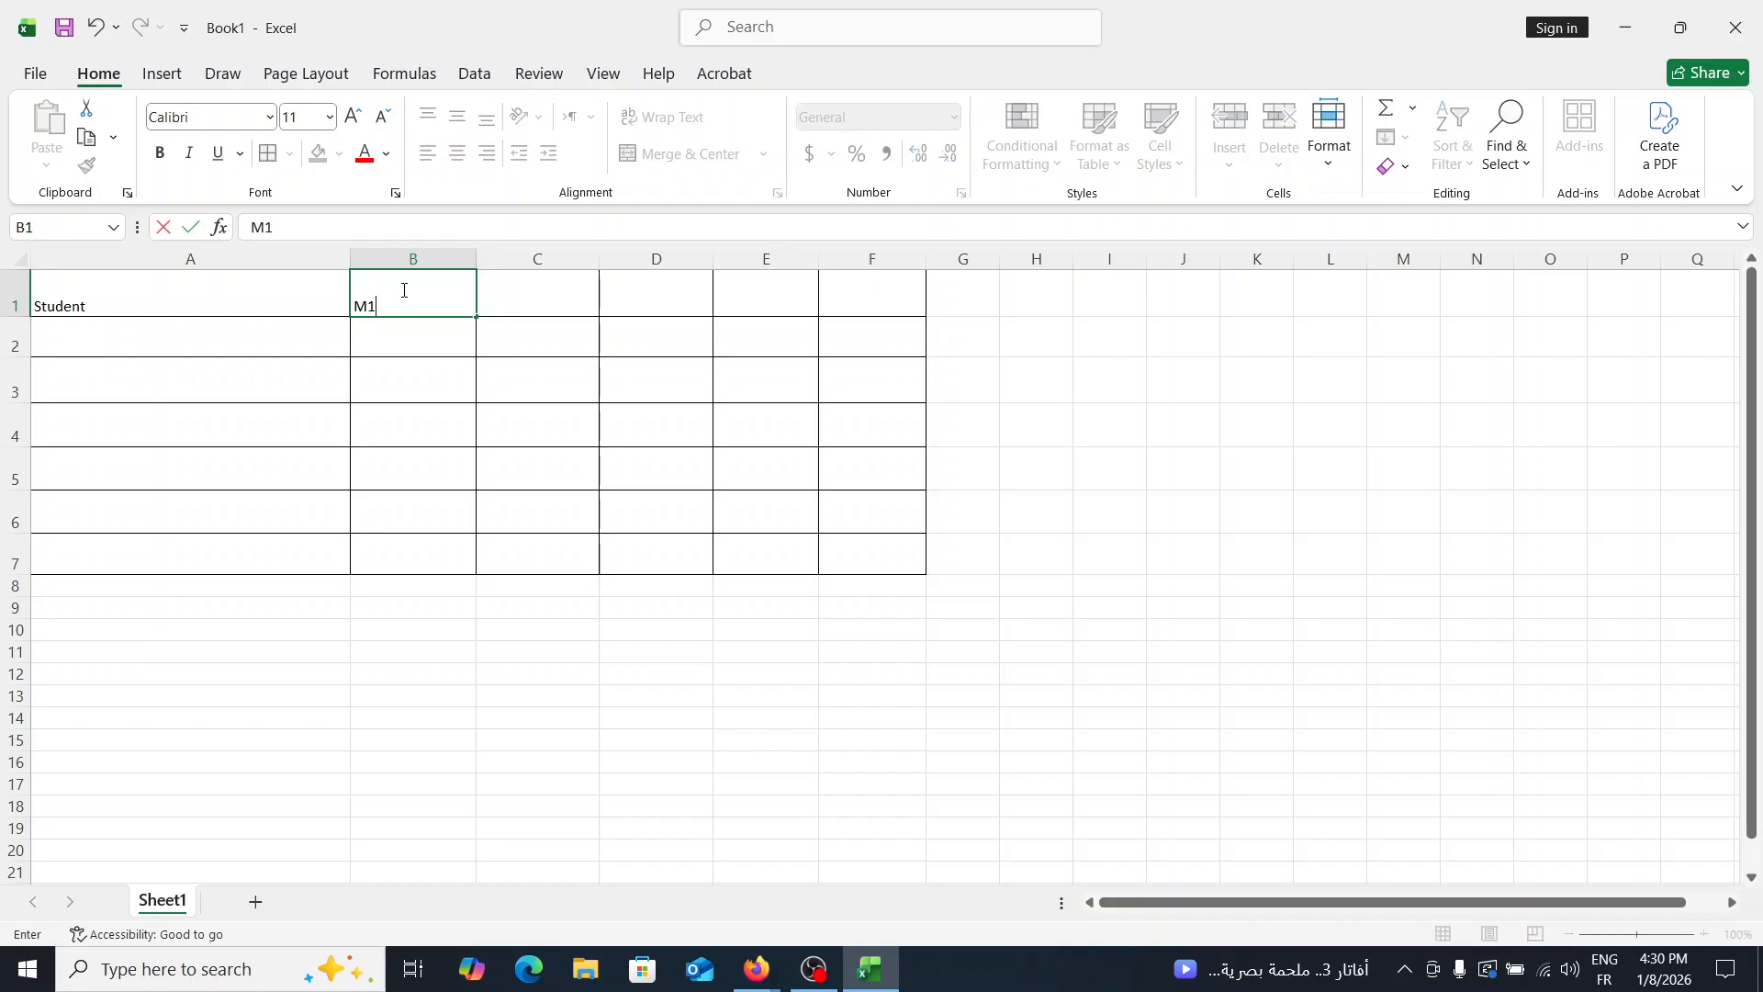
pyautogui.click(546, 276)
pyautogui.write('M')
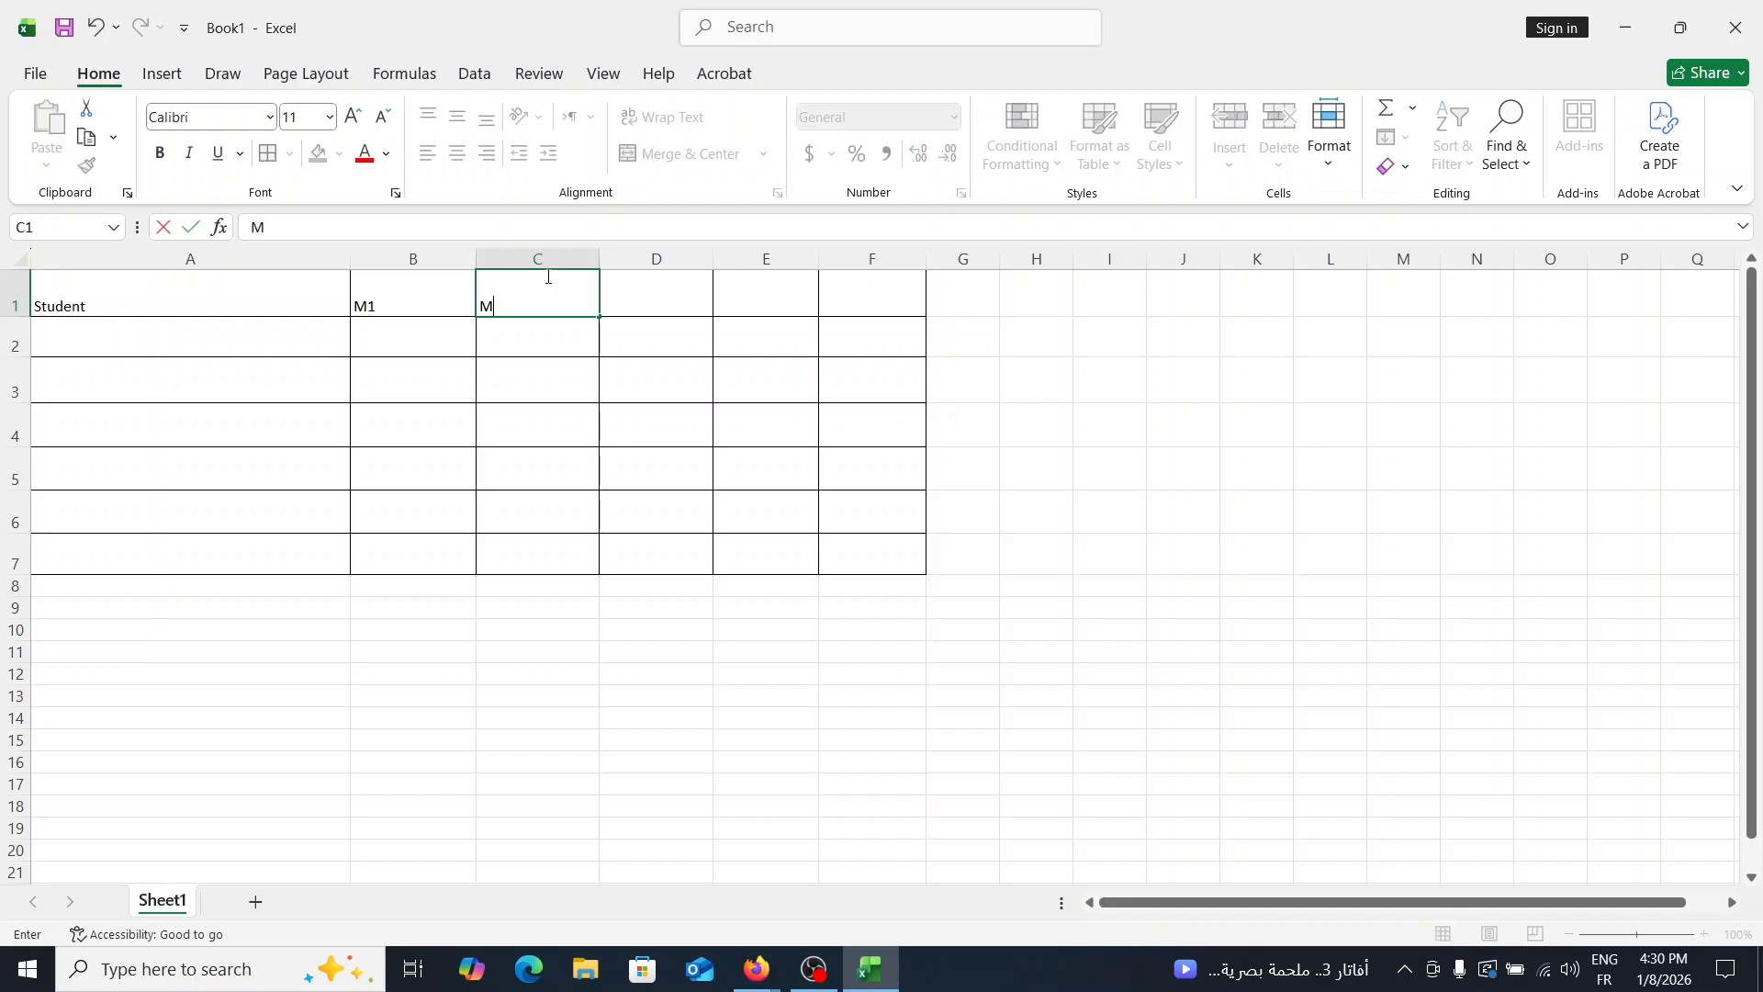
pyautogui.write('2')
pyautogui.click(652, 279)
pyautogui.write('M3')
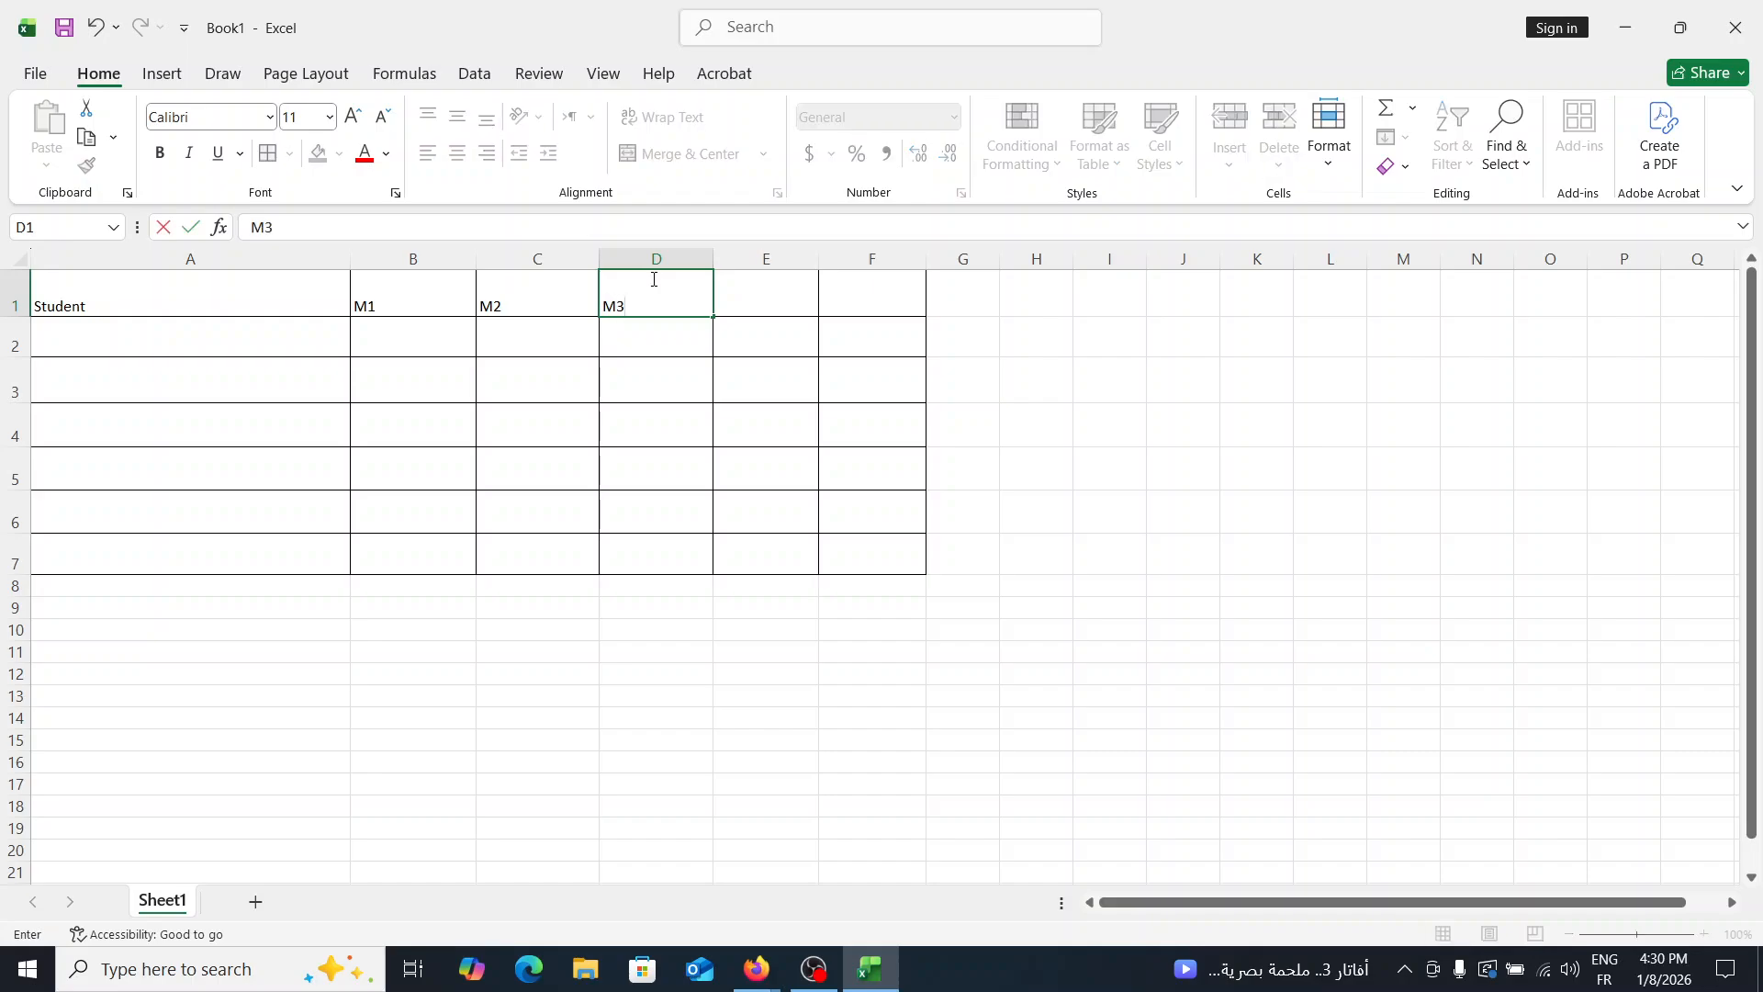
# - Enter the column headers "Mark" in cell E1 and "Note" in cell F1
pyautogui.click(772, 296)
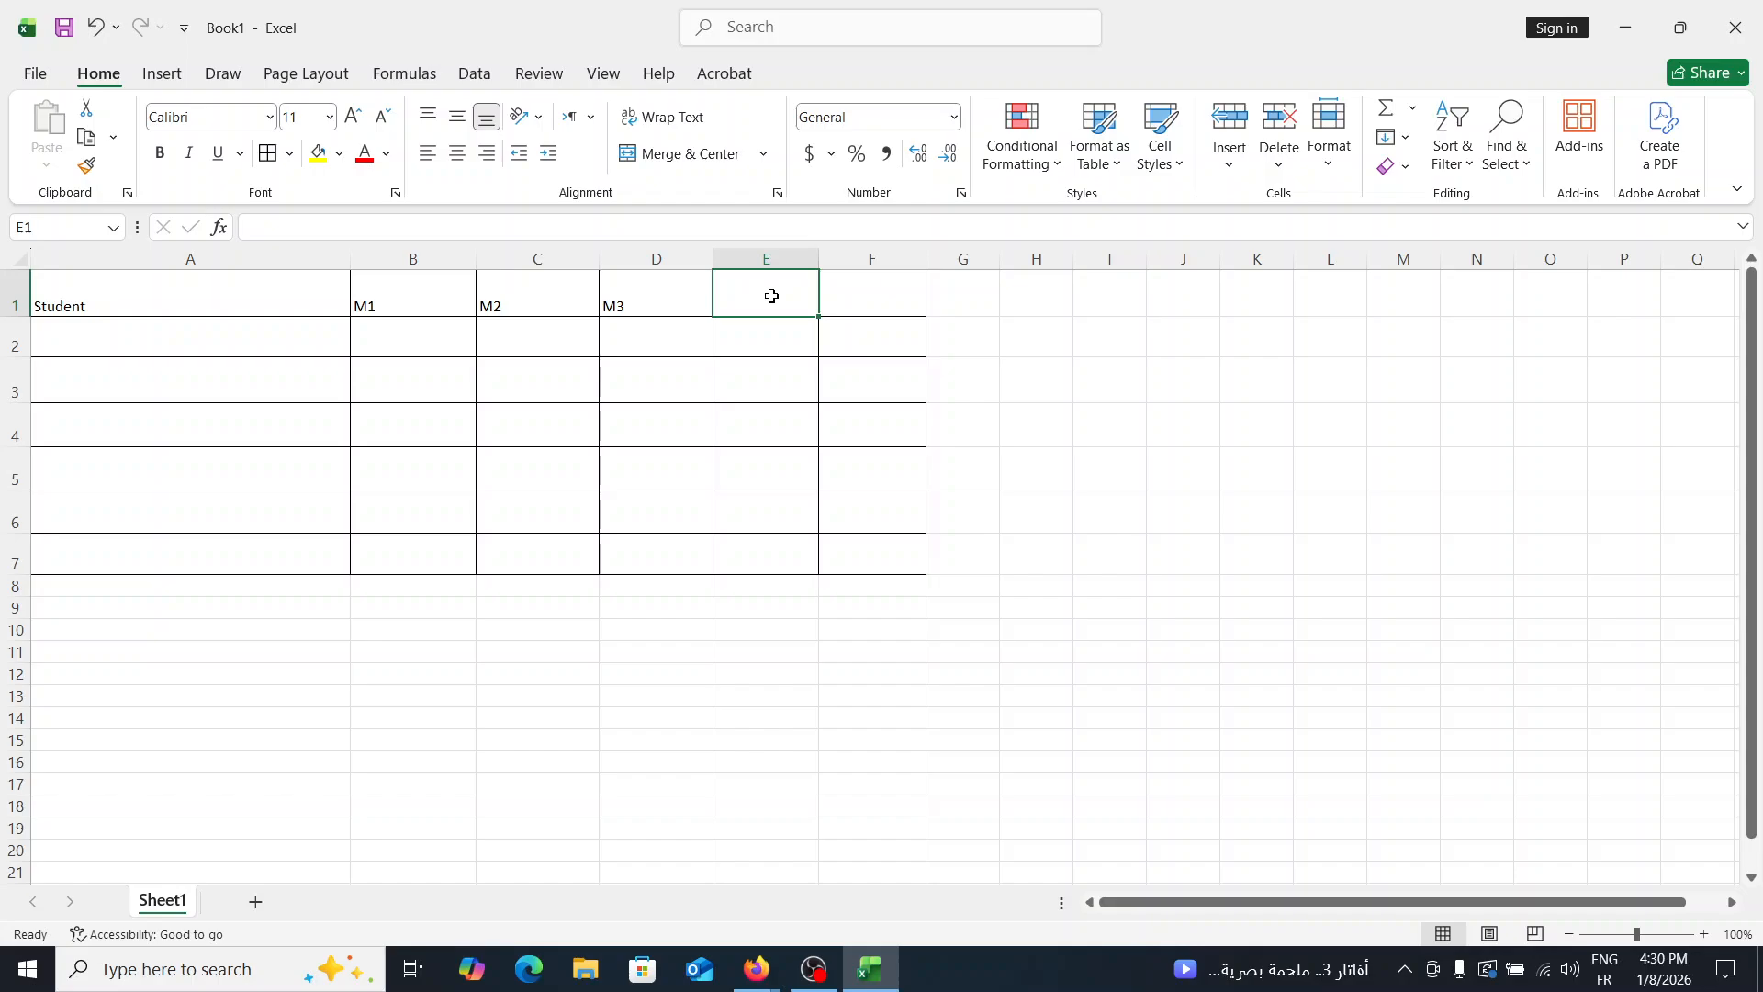
pyautogui.write('G')
pyautogui.press('BackSpace')
pyautogui.write('Mark')
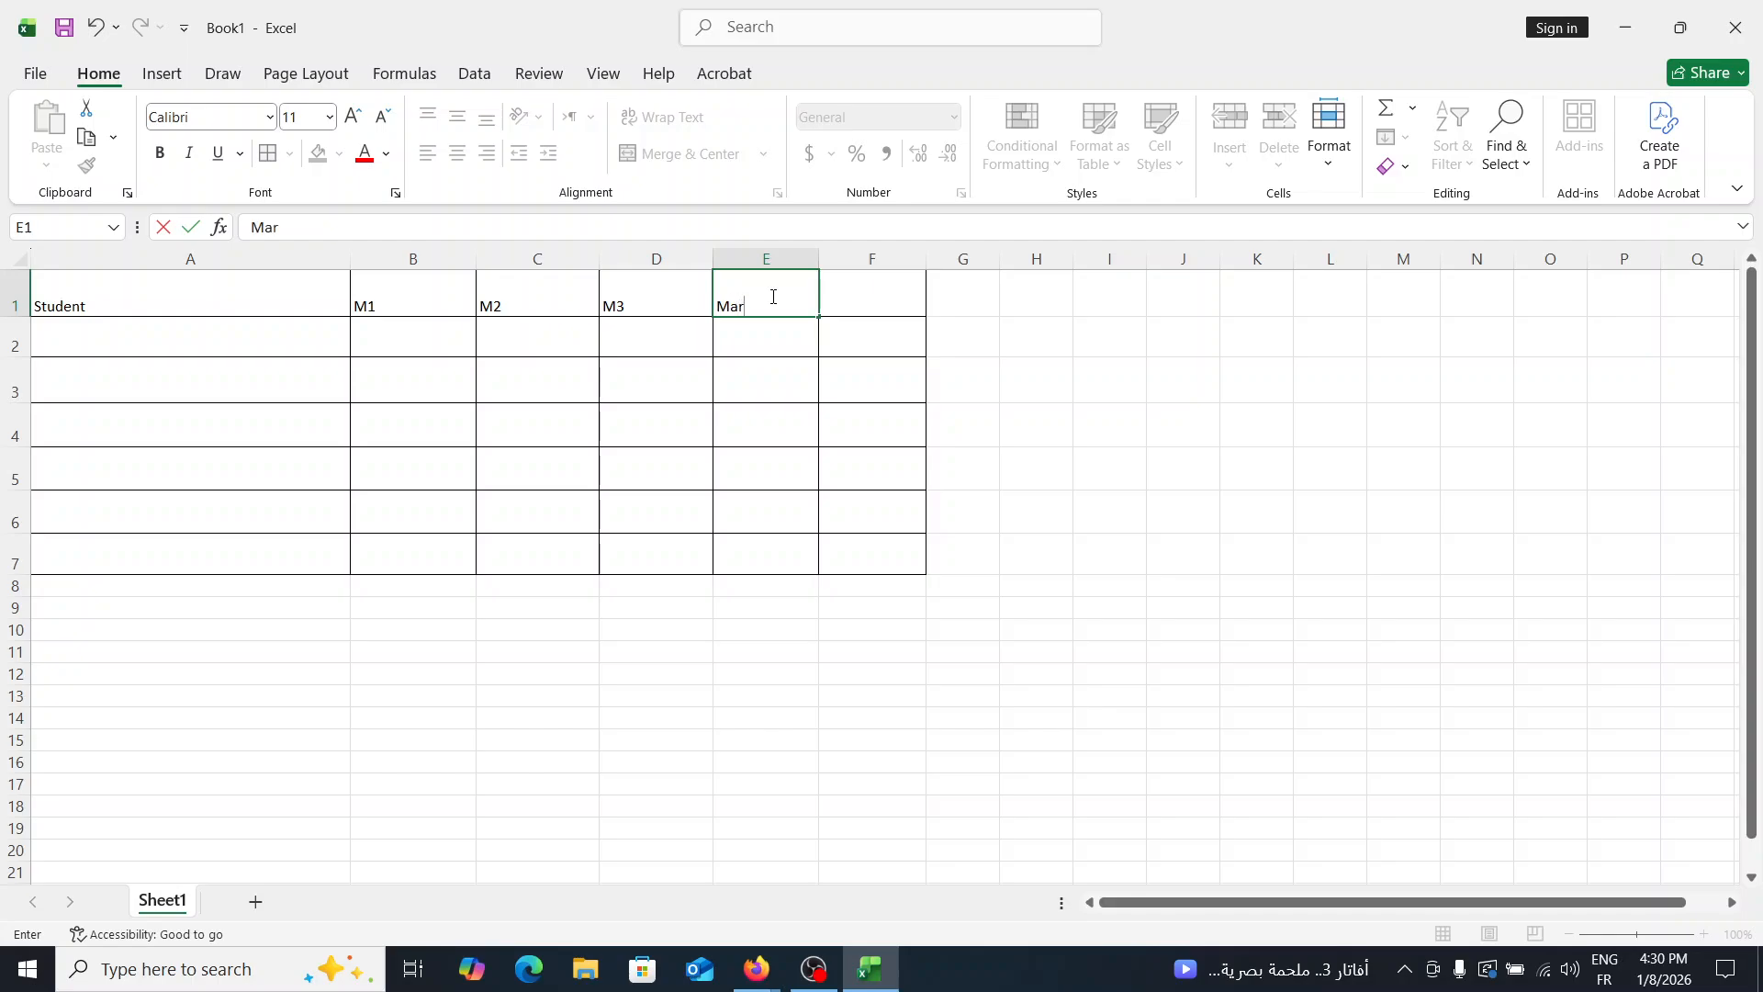
pyautogui.click(883, 291)
pyautogui.write('N')
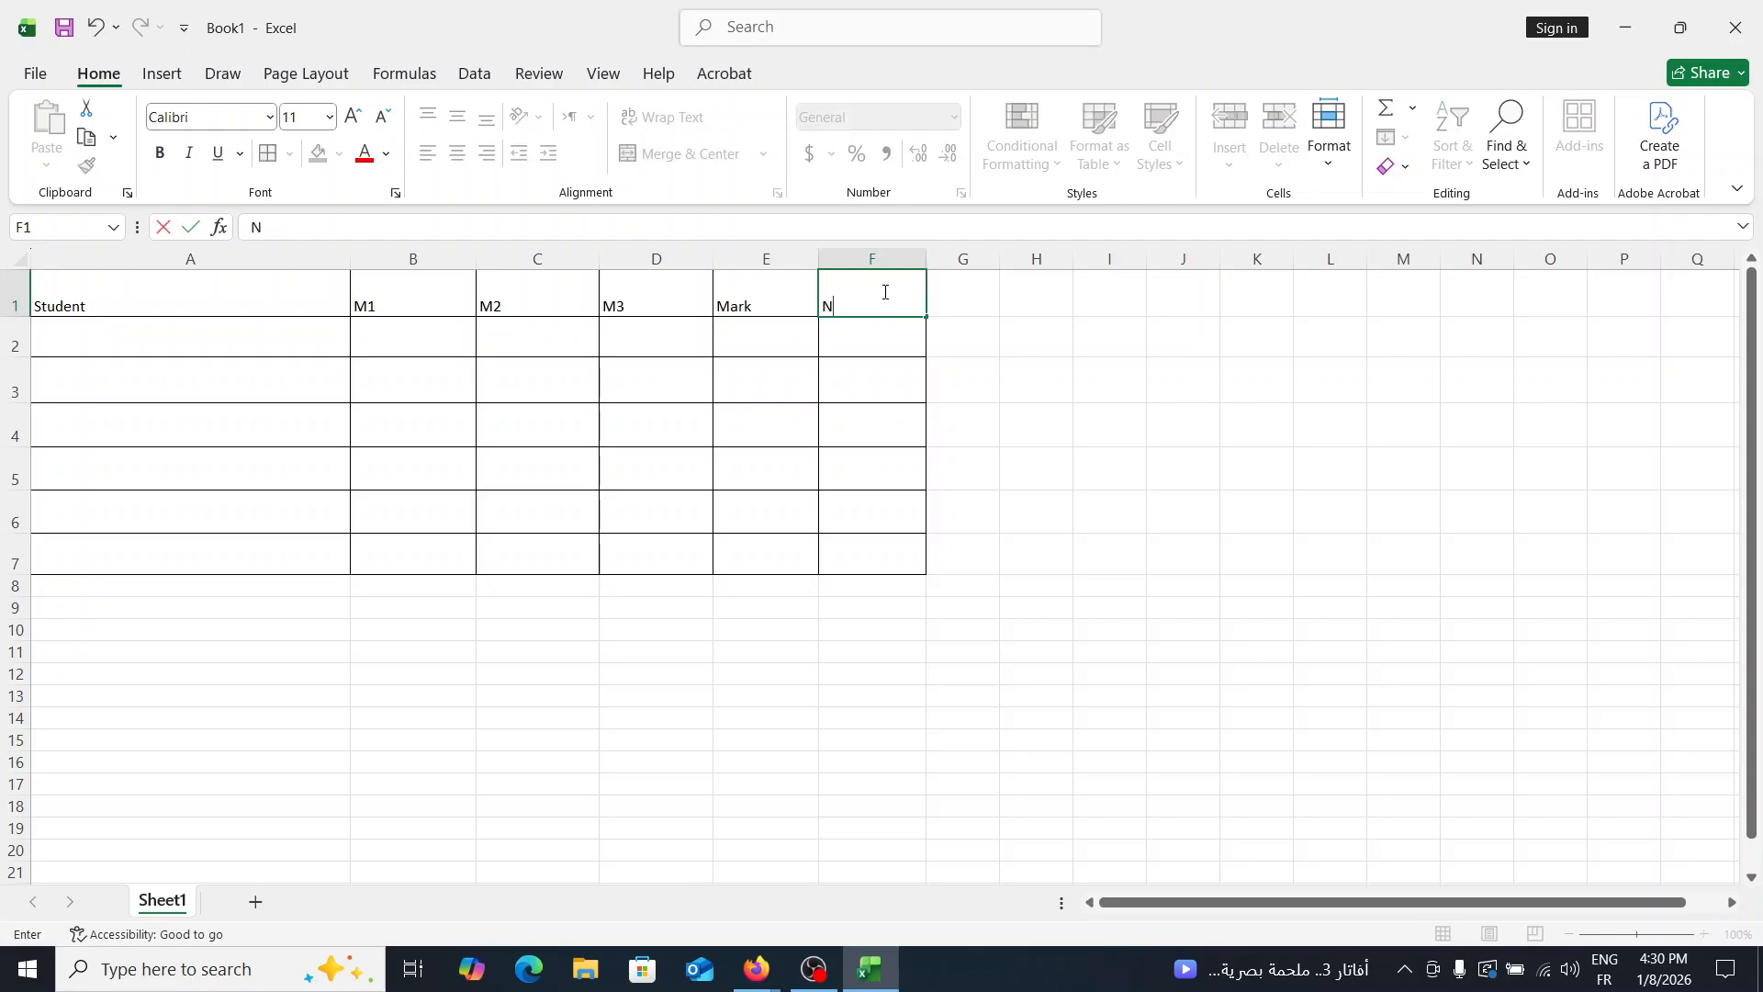
pyautogui.write('ote')
pyautogui.click(388, 338)
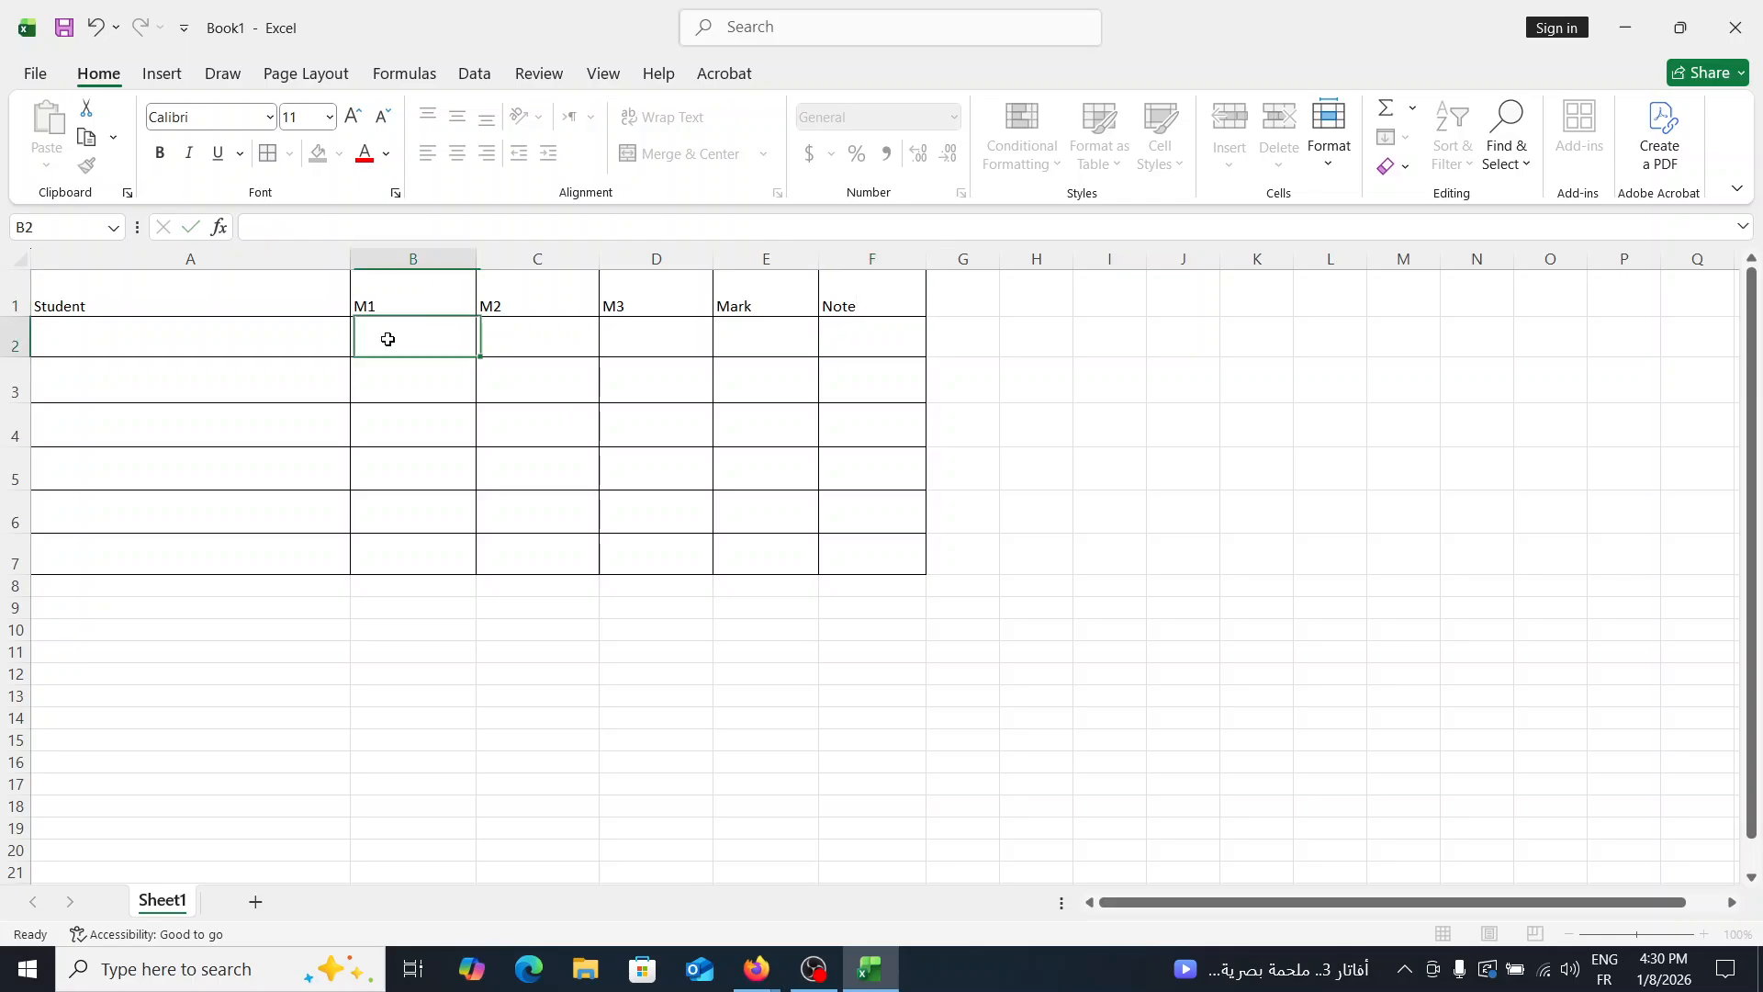
# - Fill the Student column with the labels A, B, C, D, E and F in cells A2 to A7
pyautogui.click(187, 332)
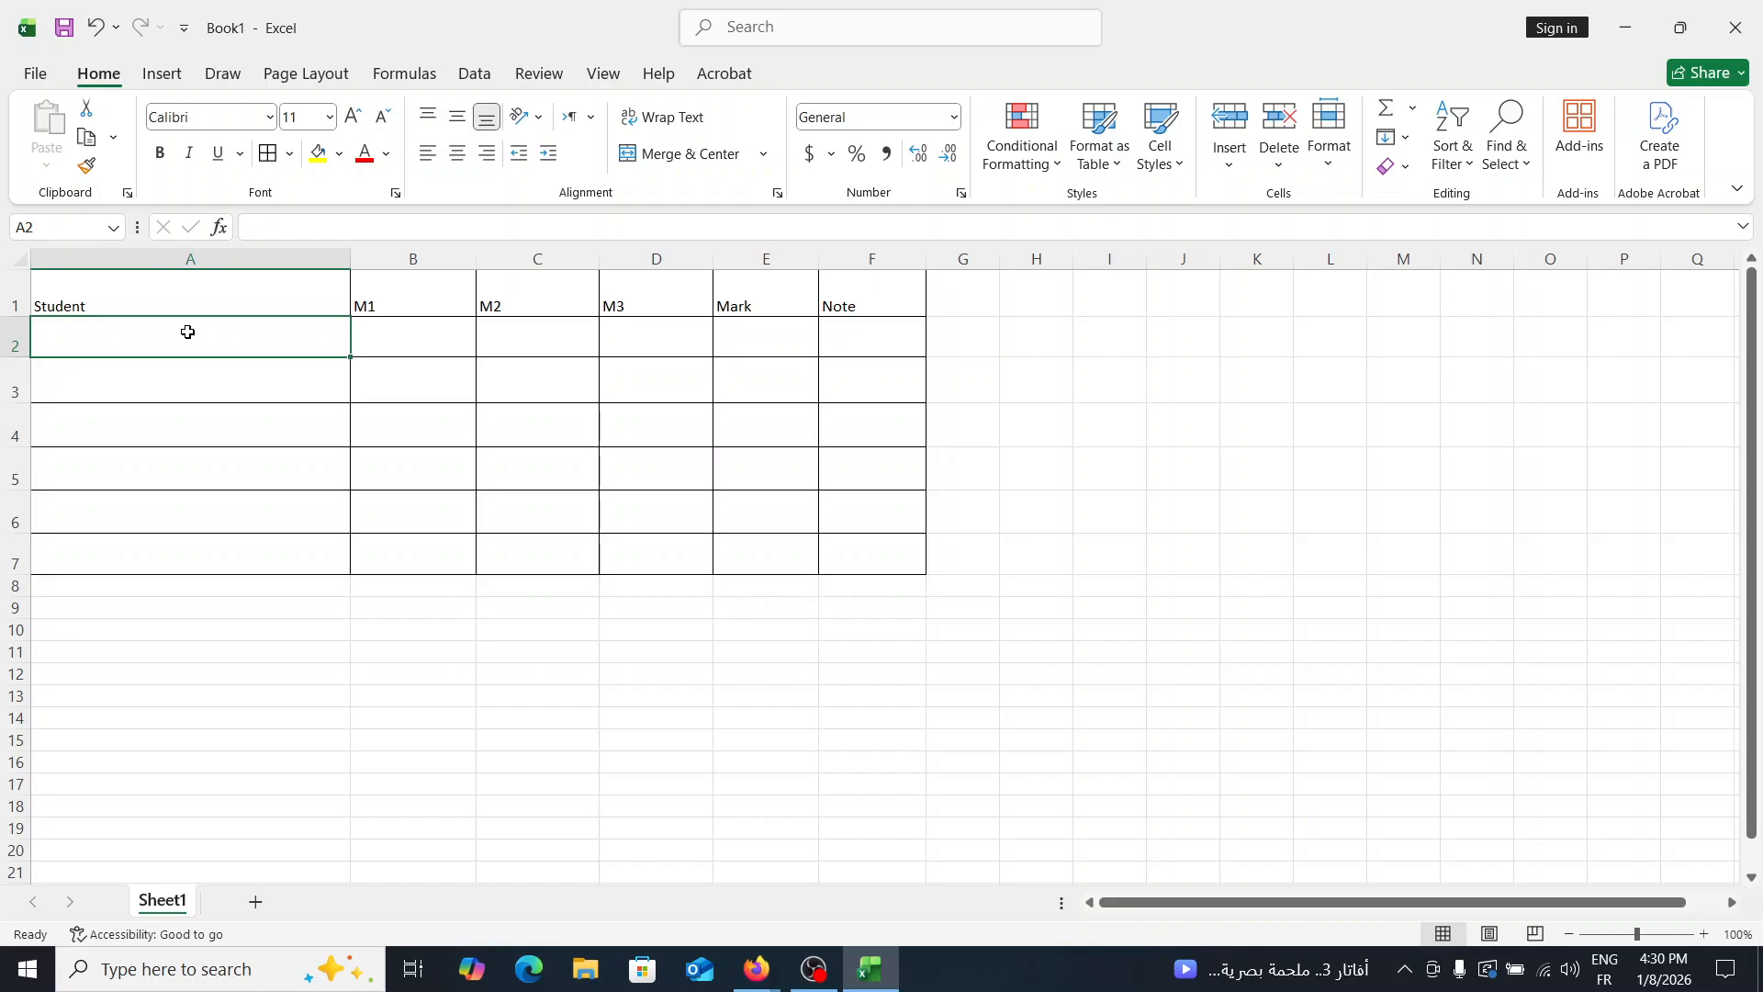
pyautogui.write('A')
pyautogui.press('Return')
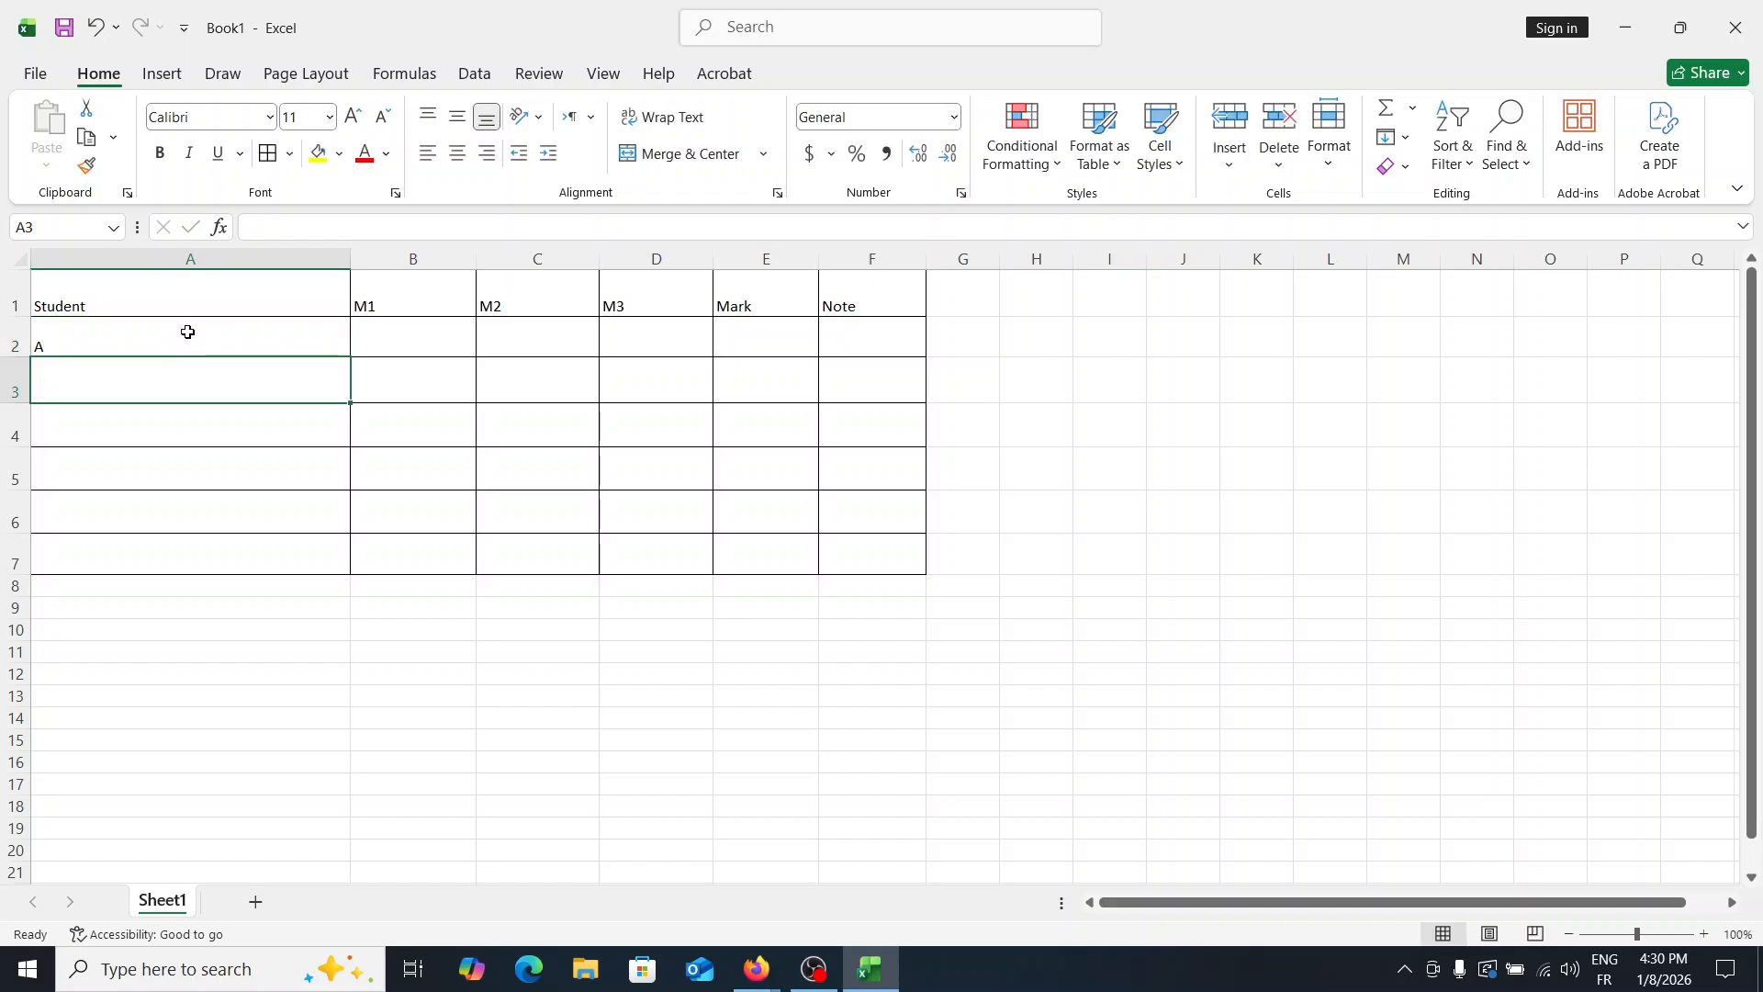
pyautogui.write('A')
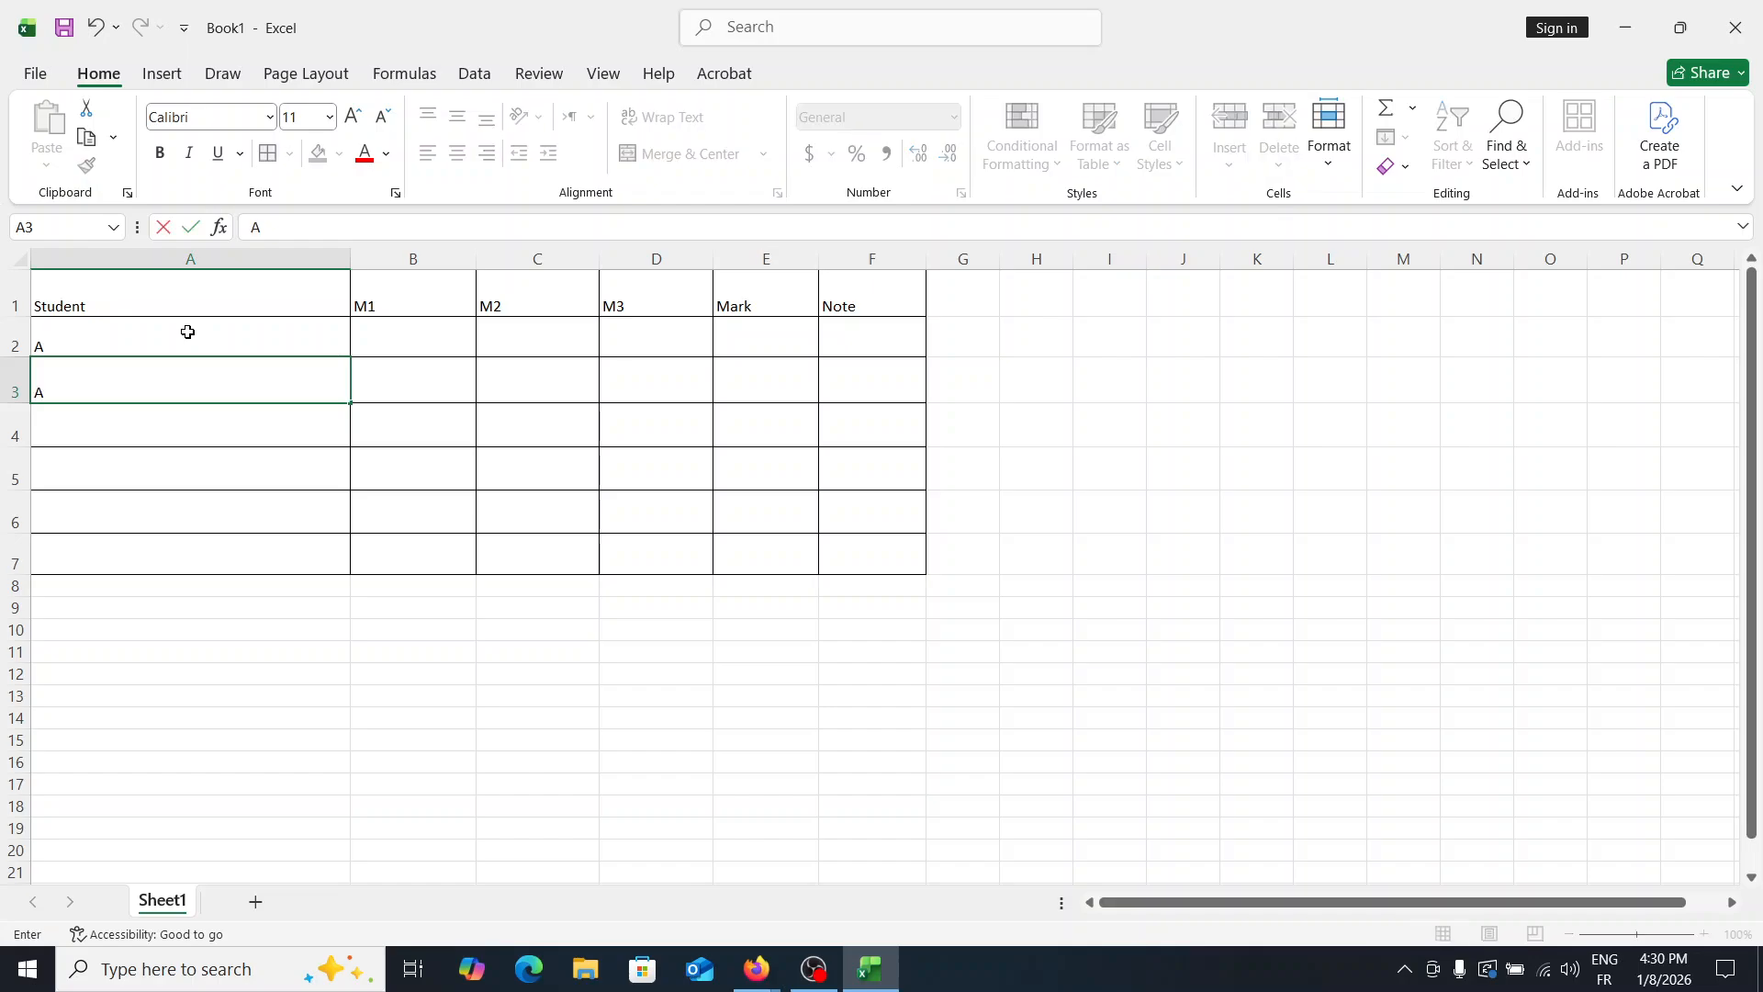
pyautogui.press('BackSpace')
pyautogui.write('B')
pyautogui.press('Return')
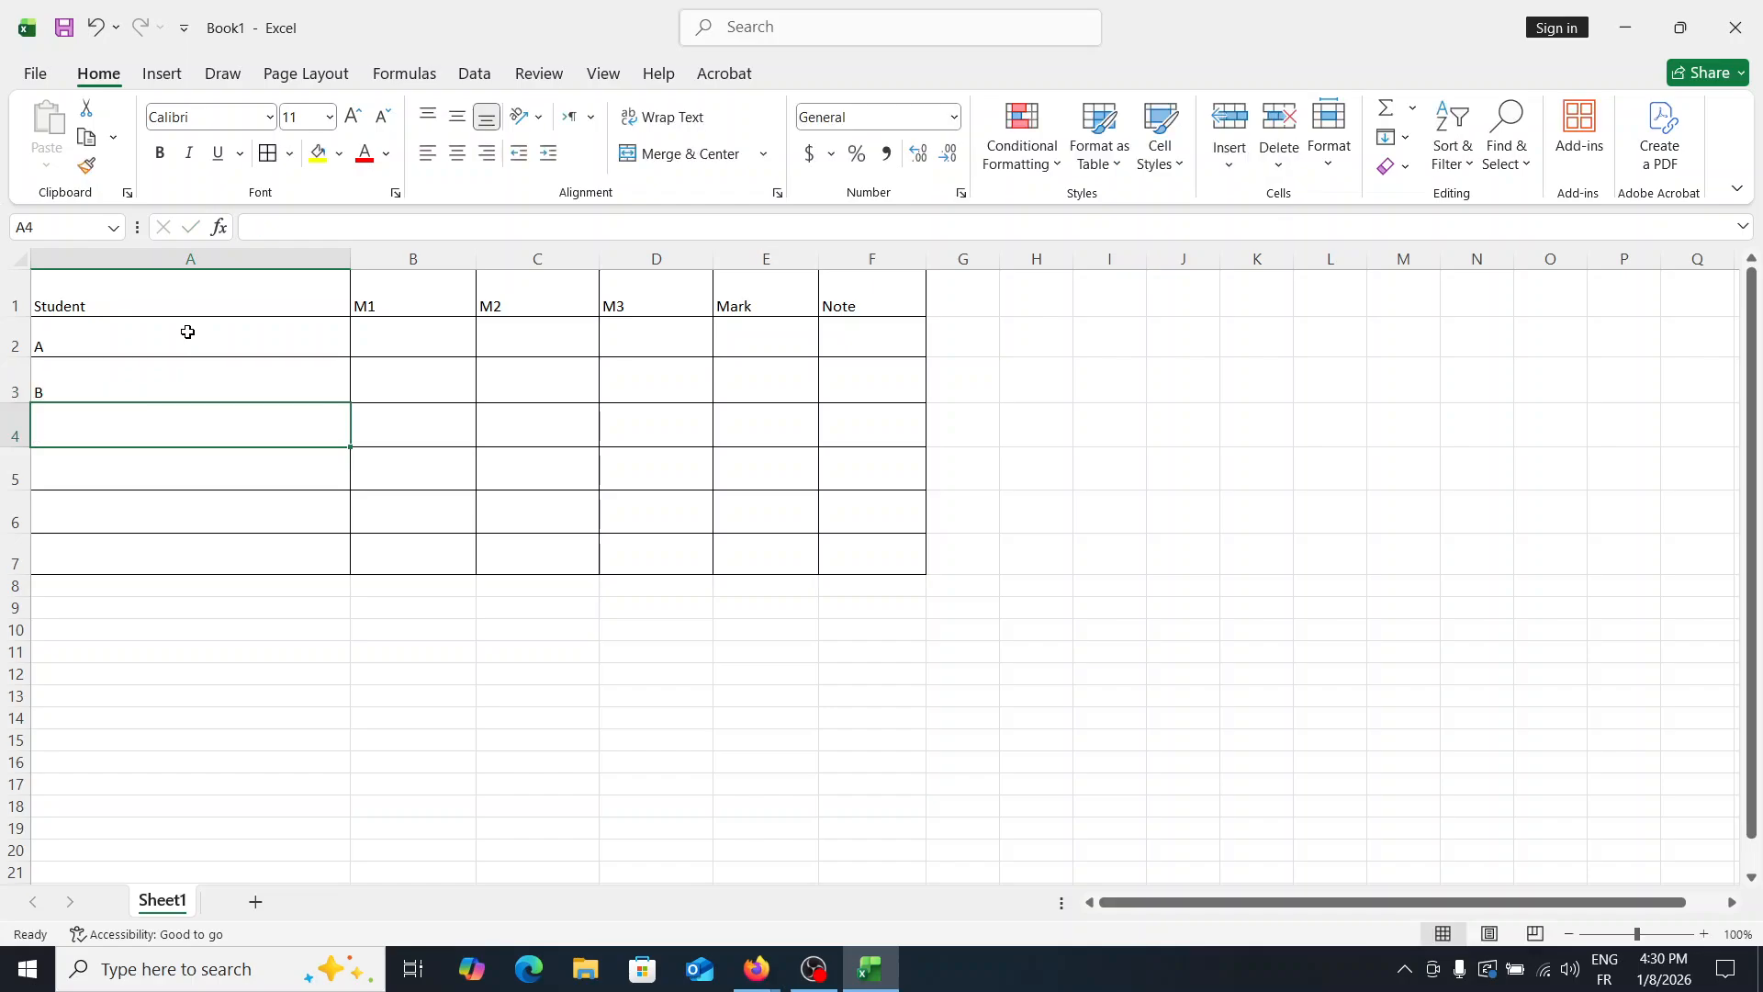
pyautogui.write('C')
pyautogui.press('Return')
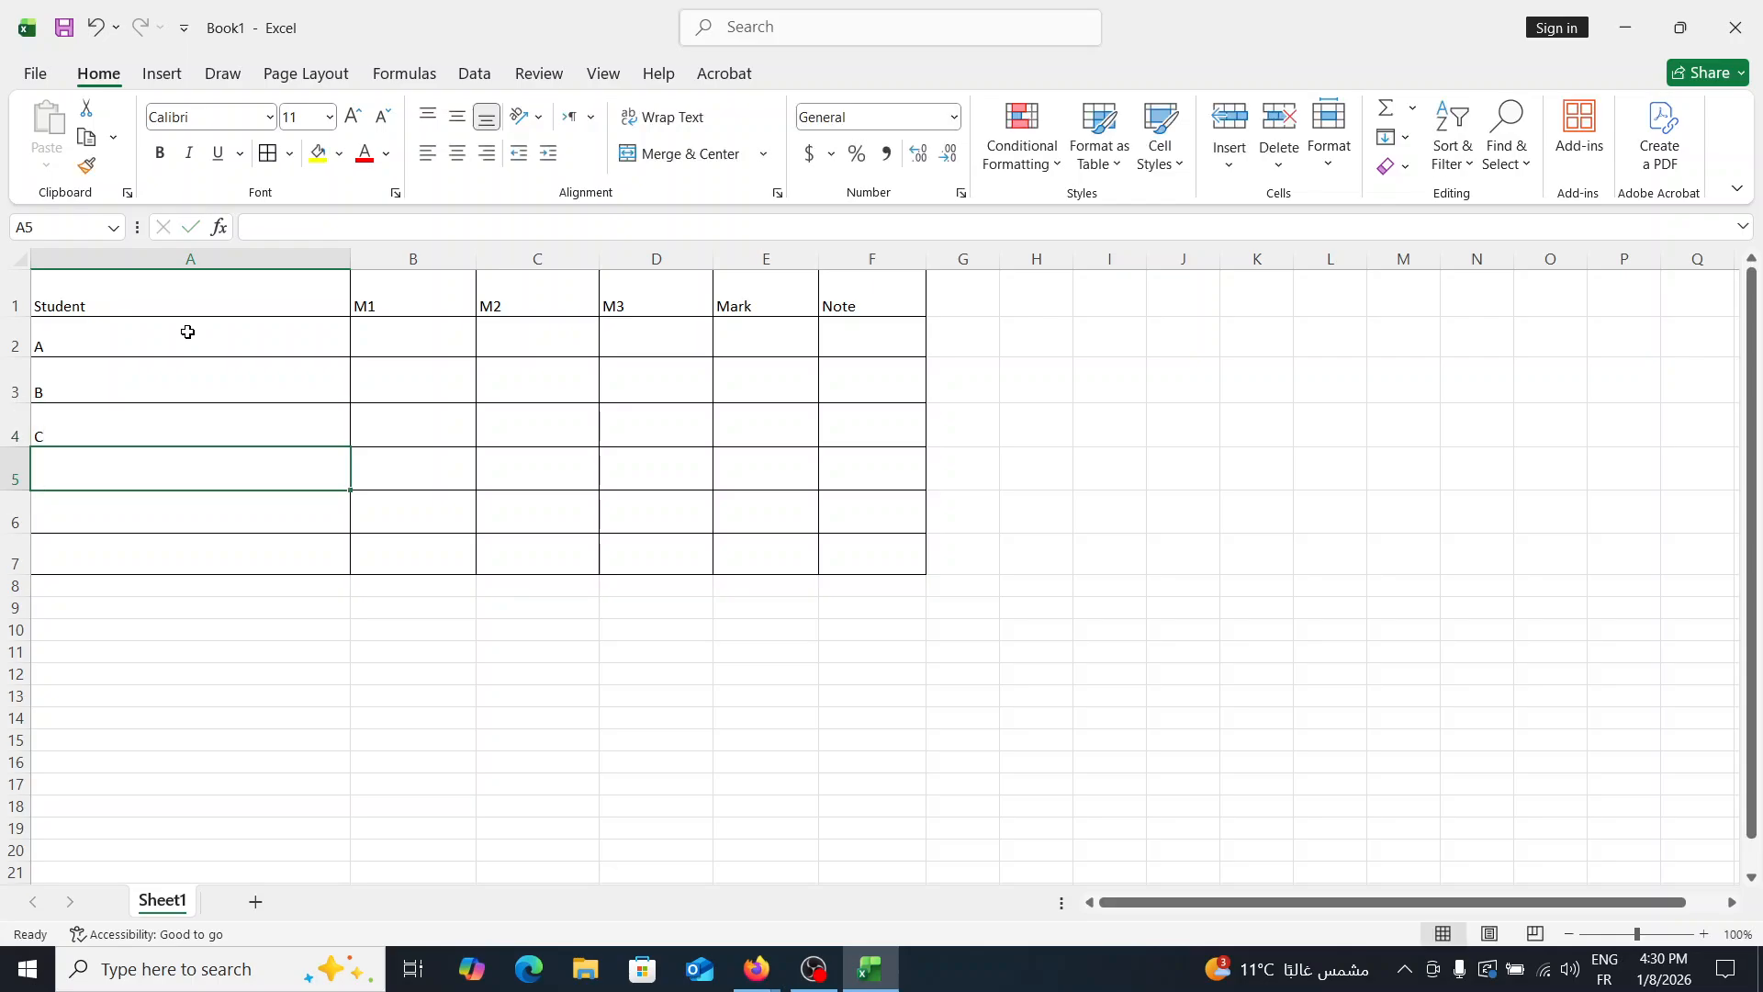
pyautogui.write('D')
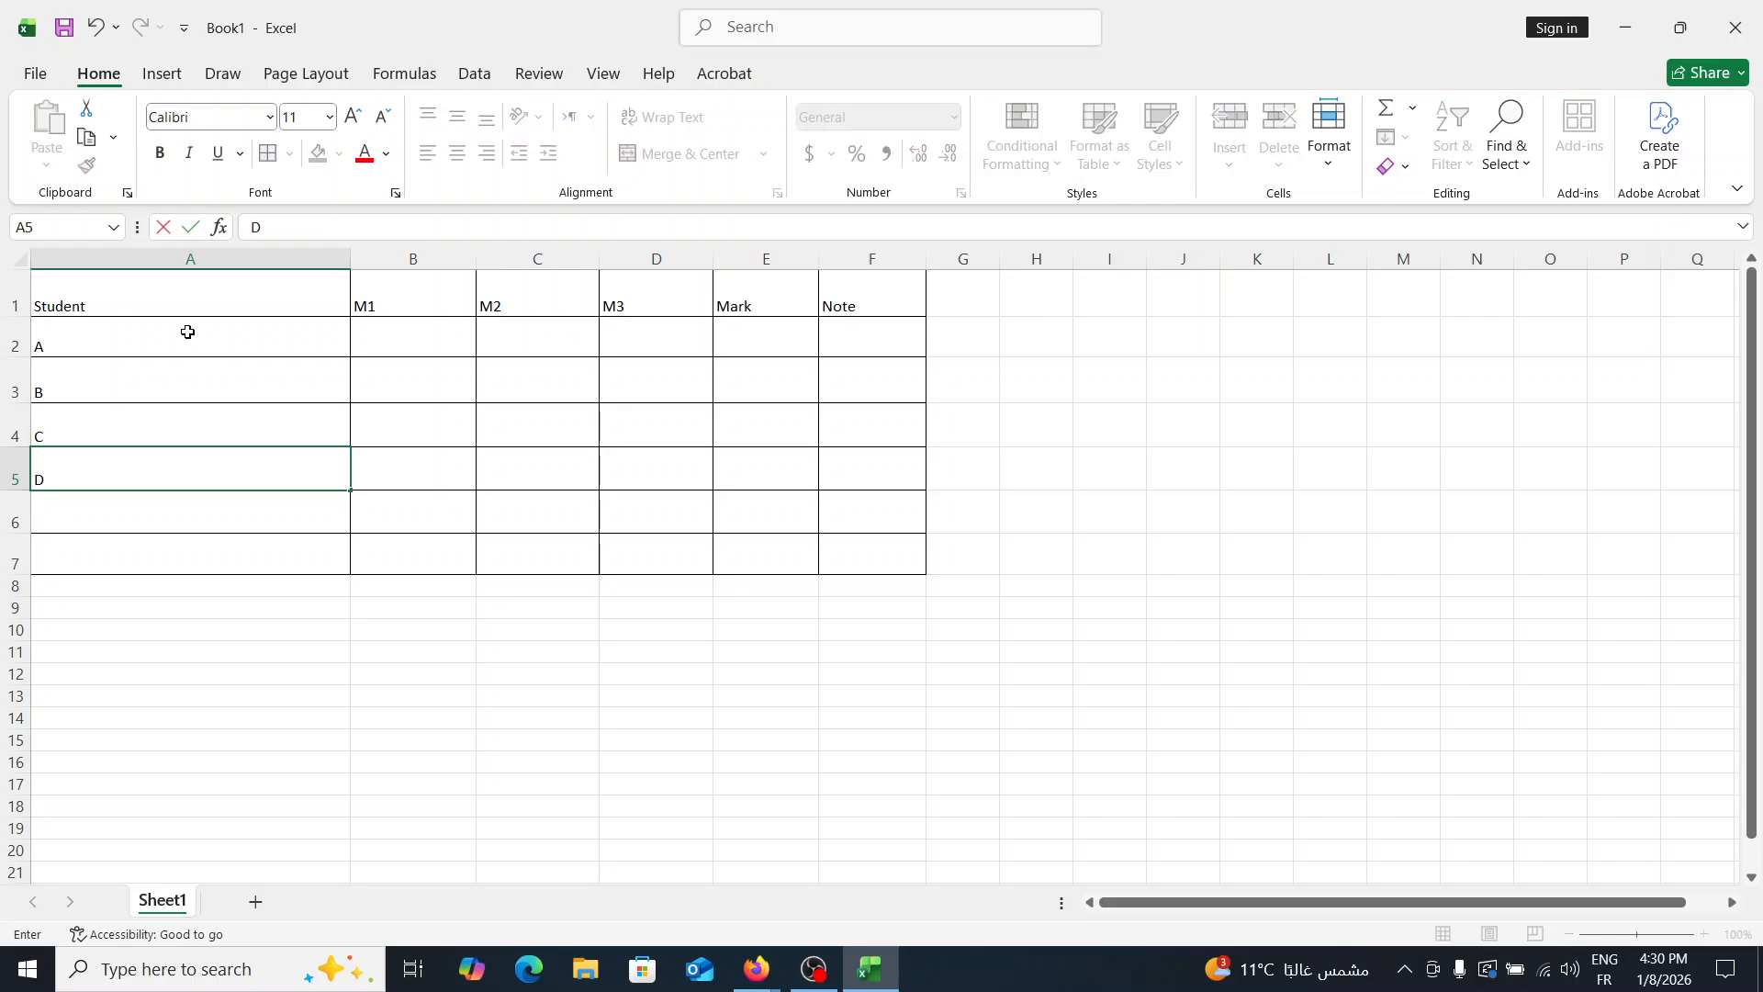
pyautogui.press('Return')
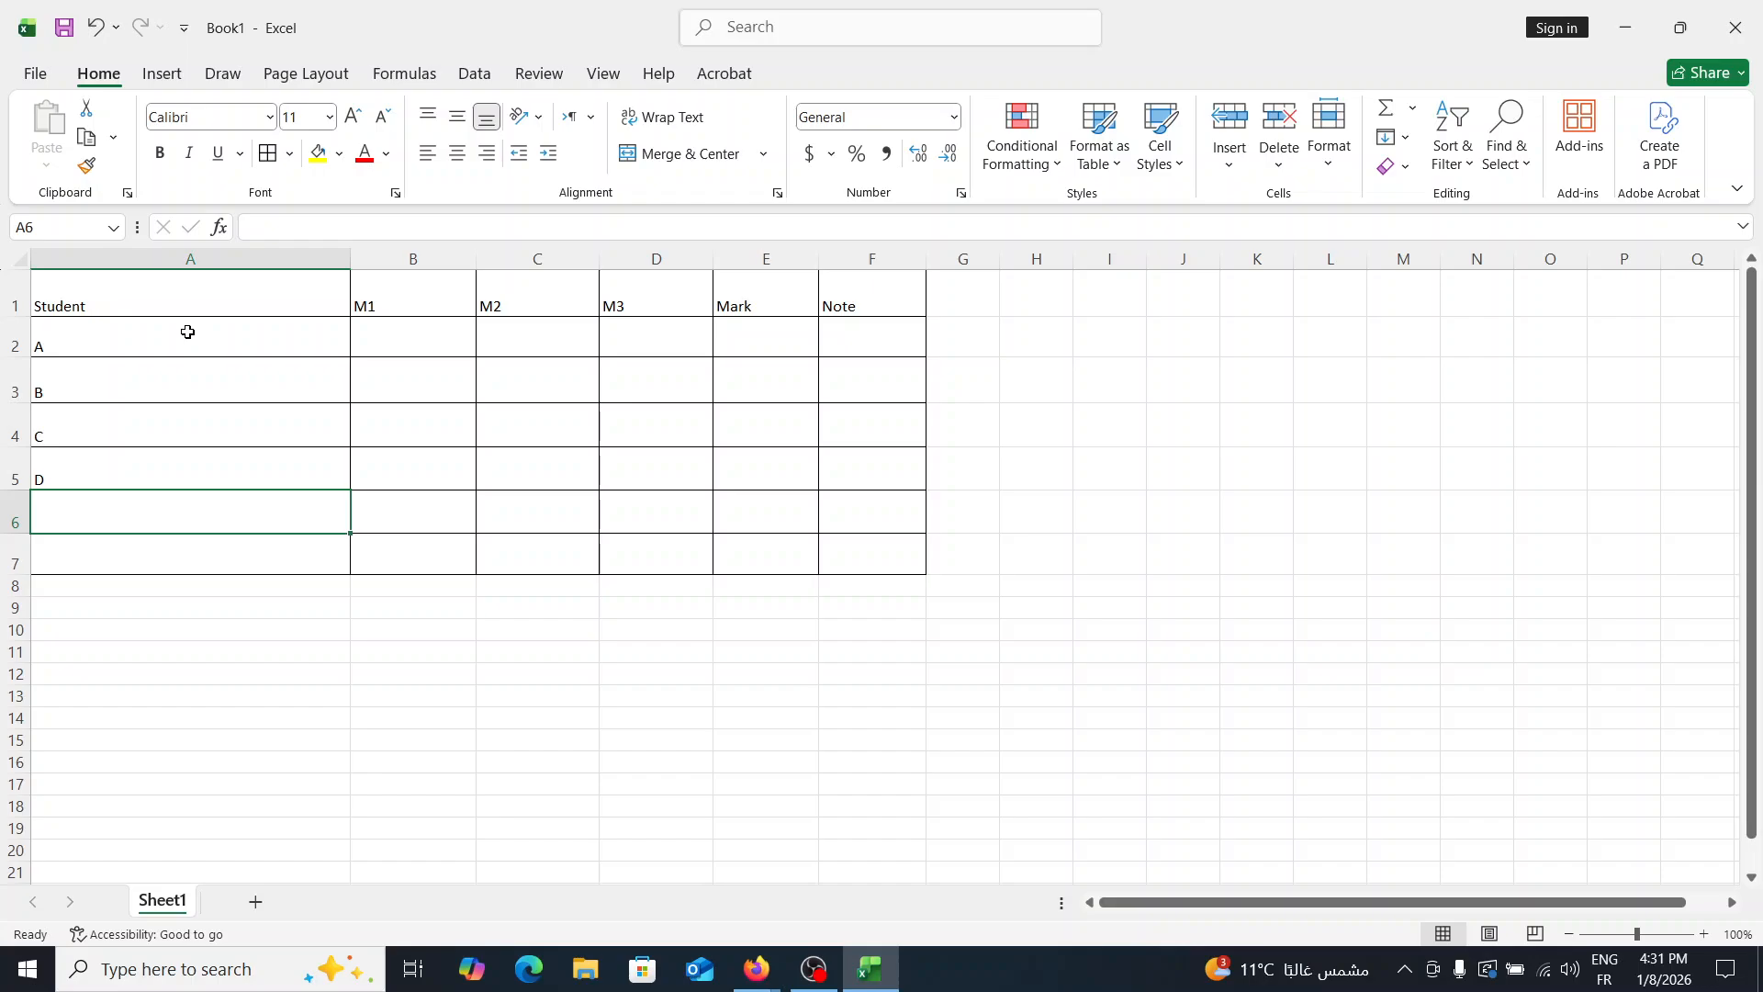
pyautogui.write('E')
pyautogui.press('Return')
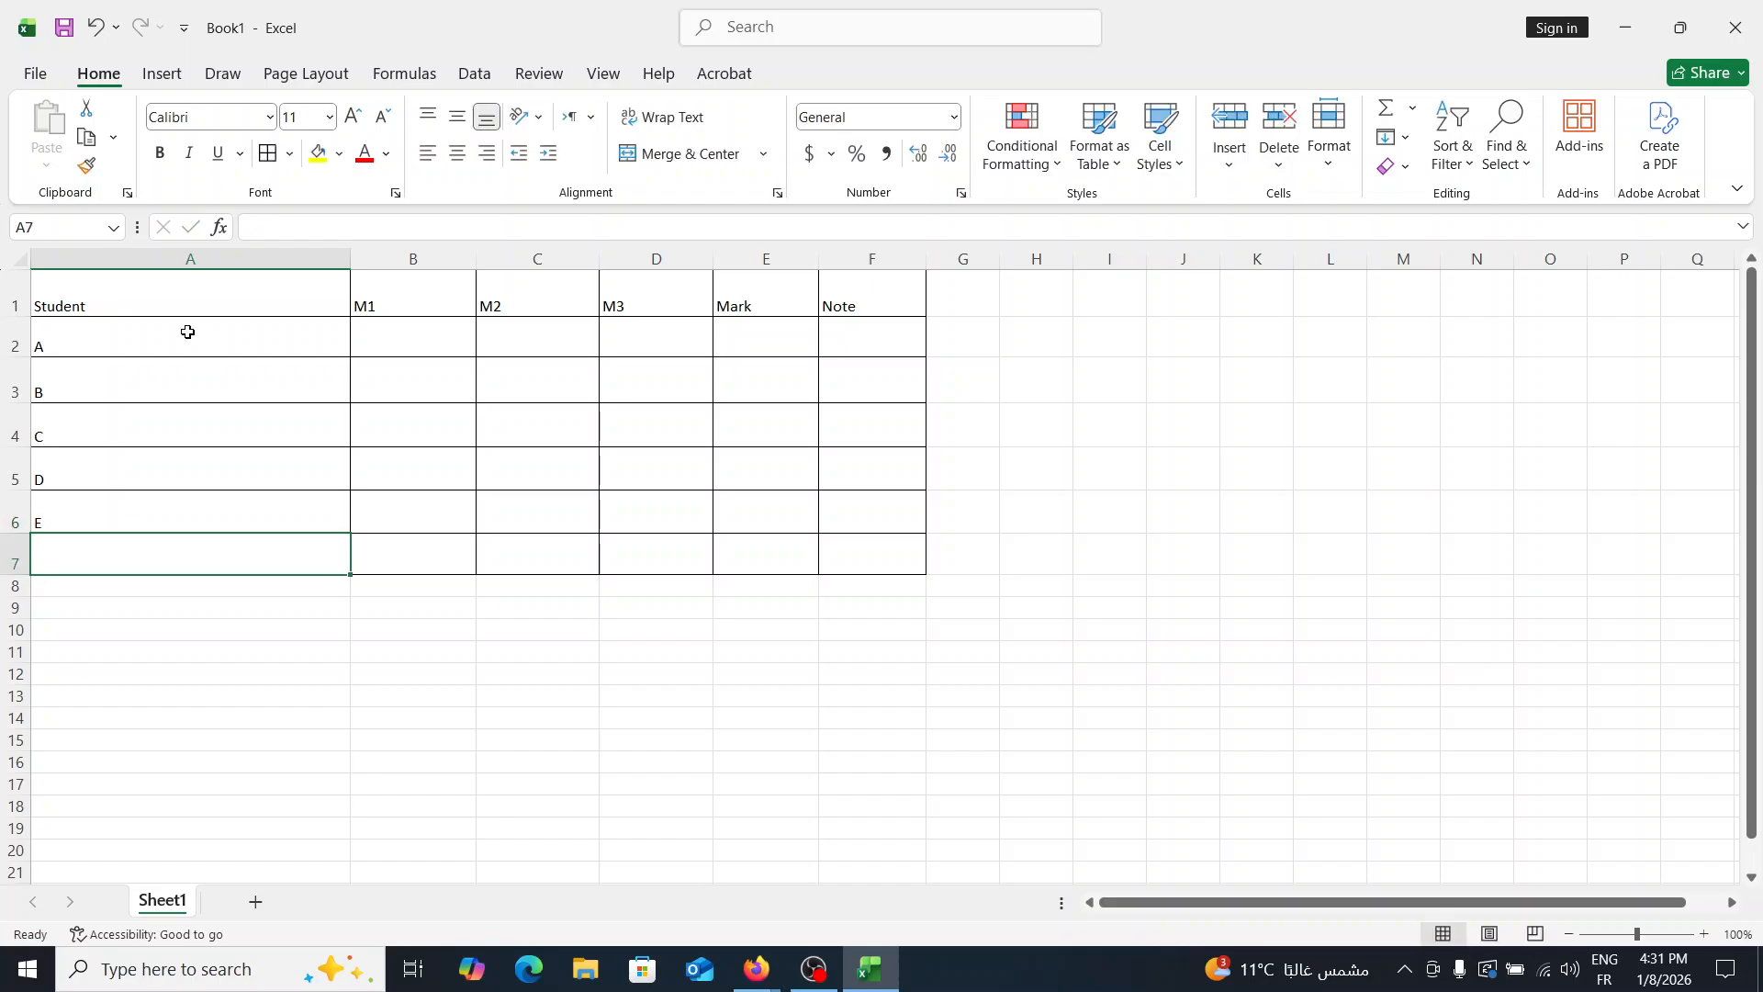
pyautogui.write('F')
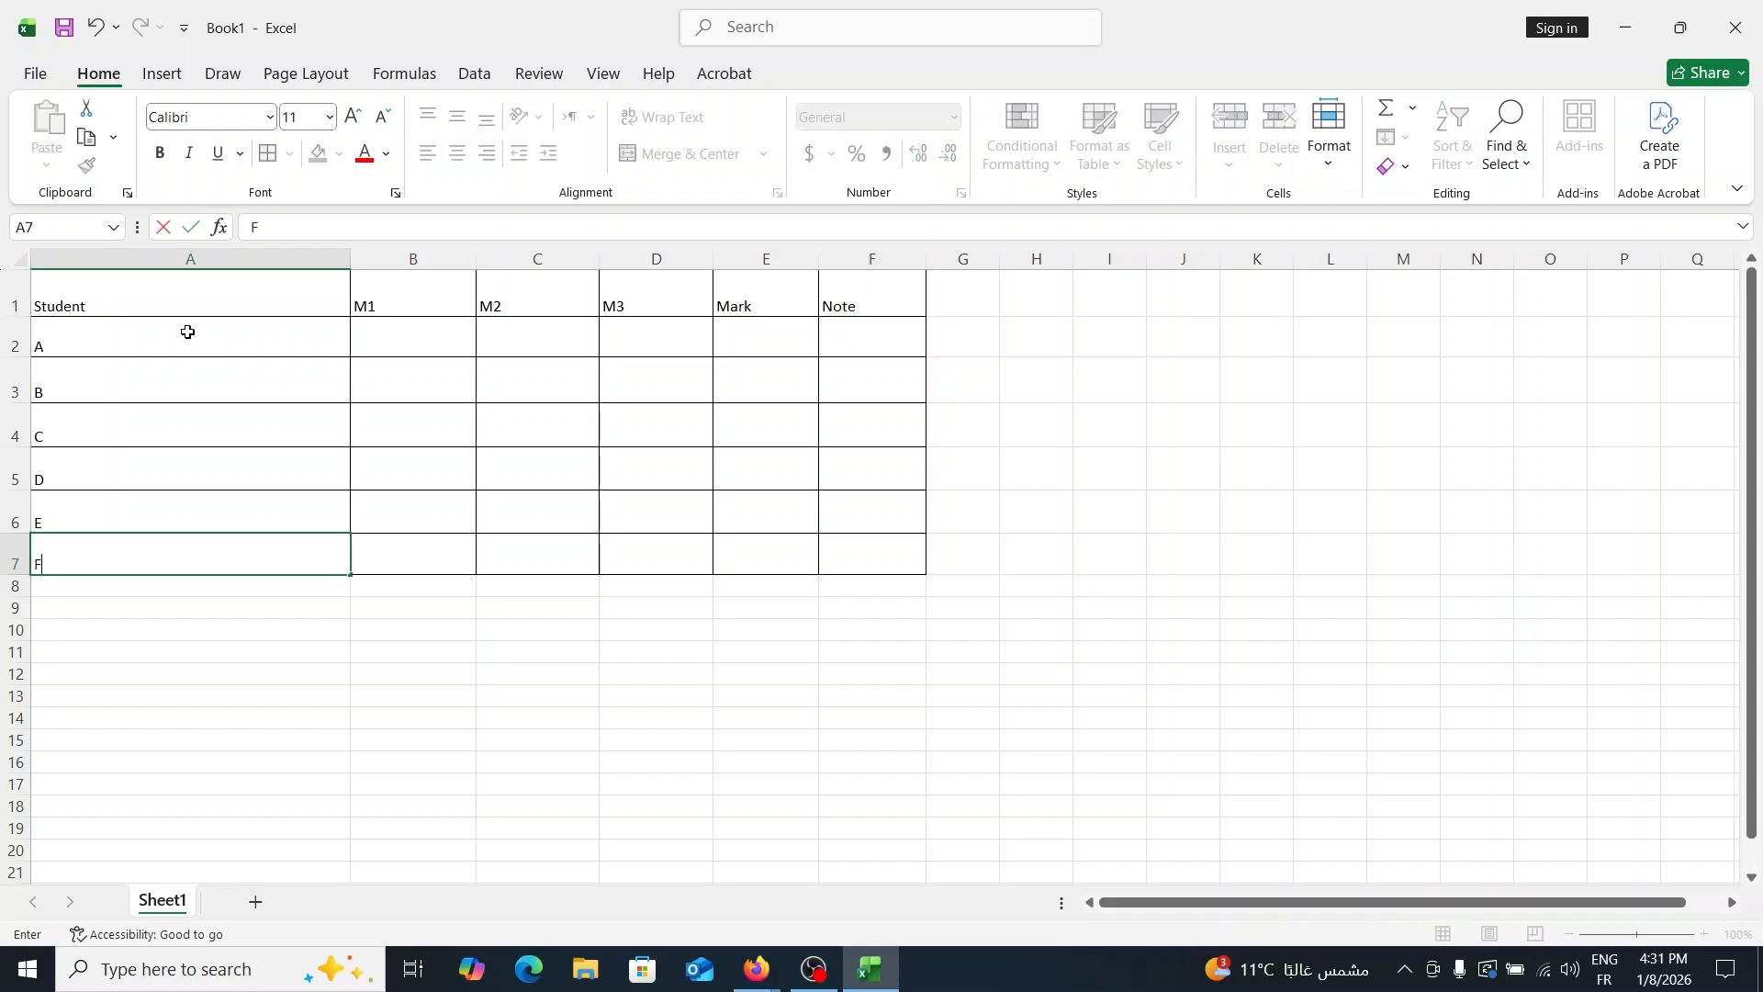
# - Enter student A's scores in row 2: 18 for M1, 14 for M2 and 15 for M3
pyautogui.click(444, 335)
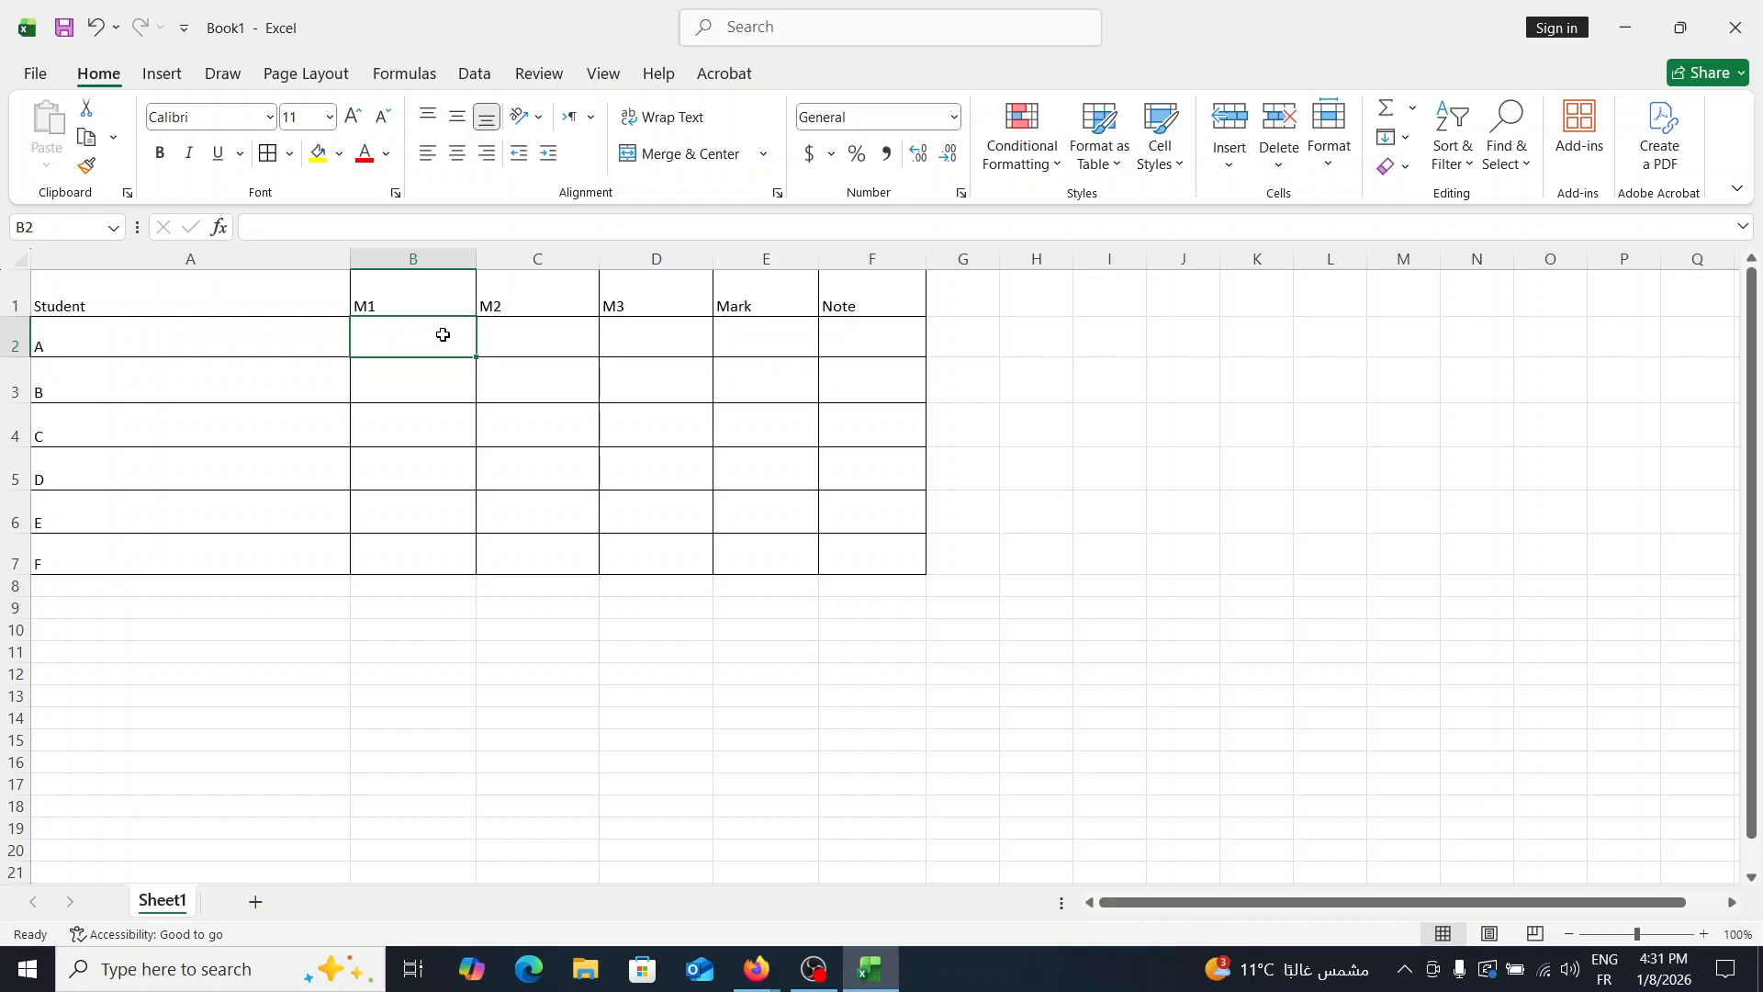
pyautogui.write('18')
pyautogui.click(537, 335)
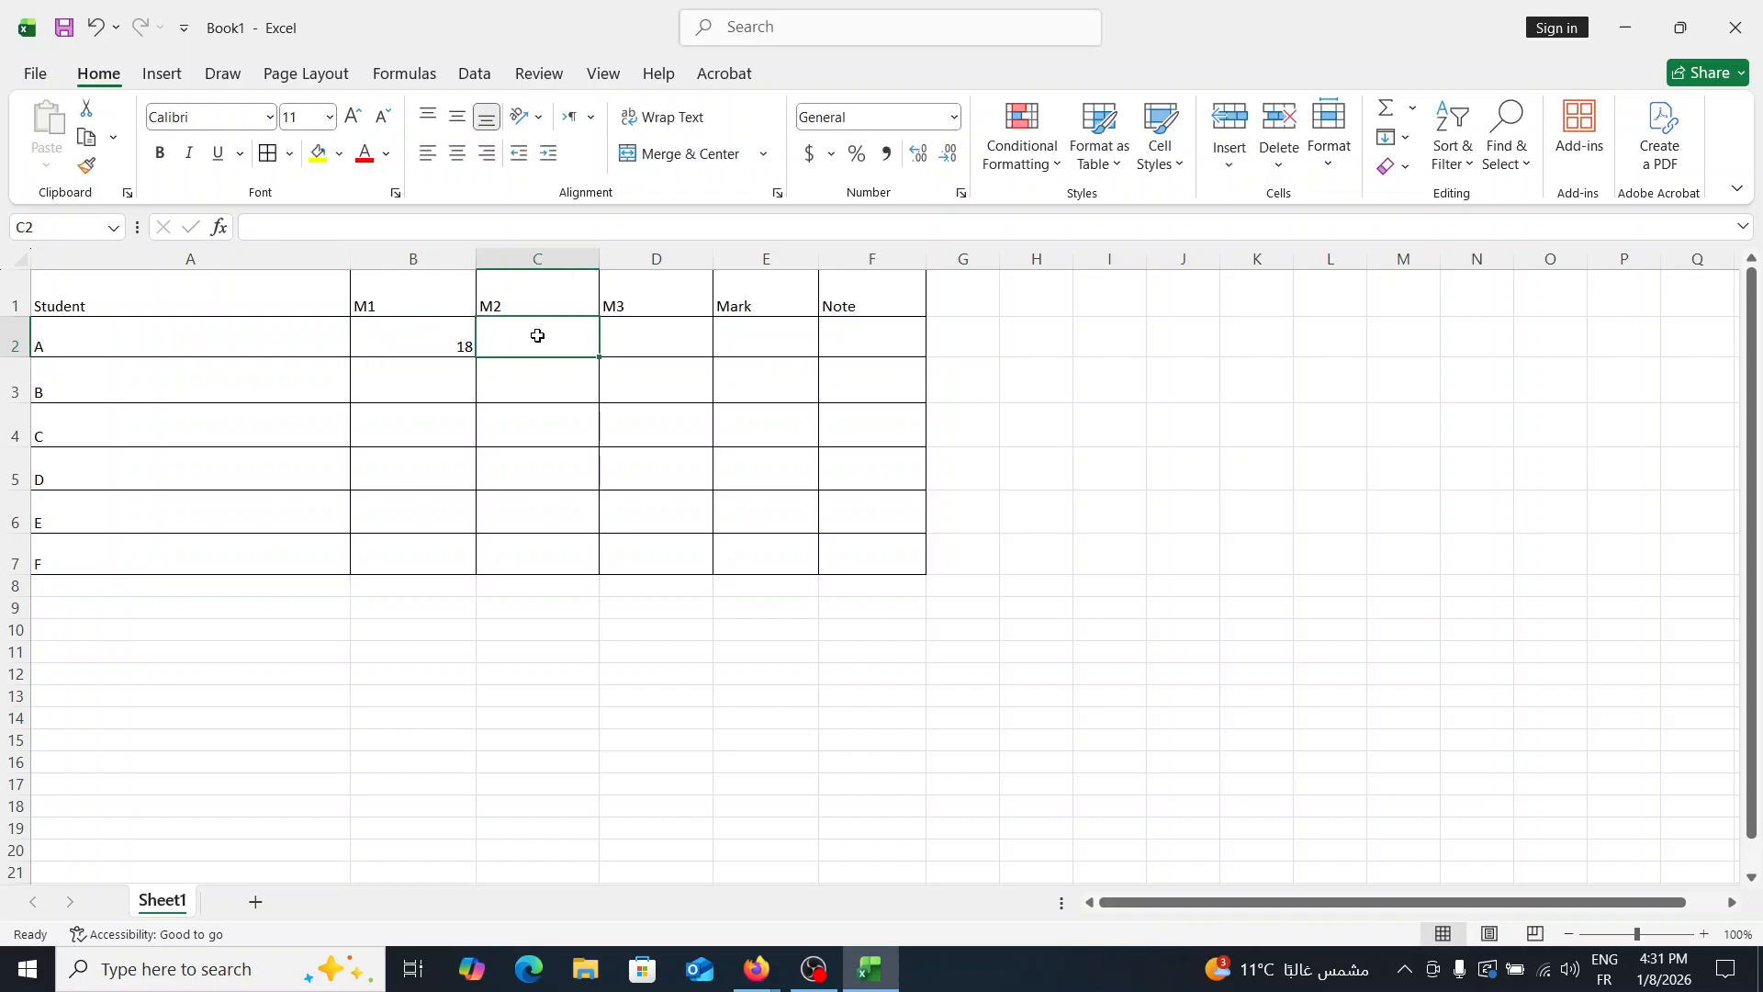
pyautogui.write('14')
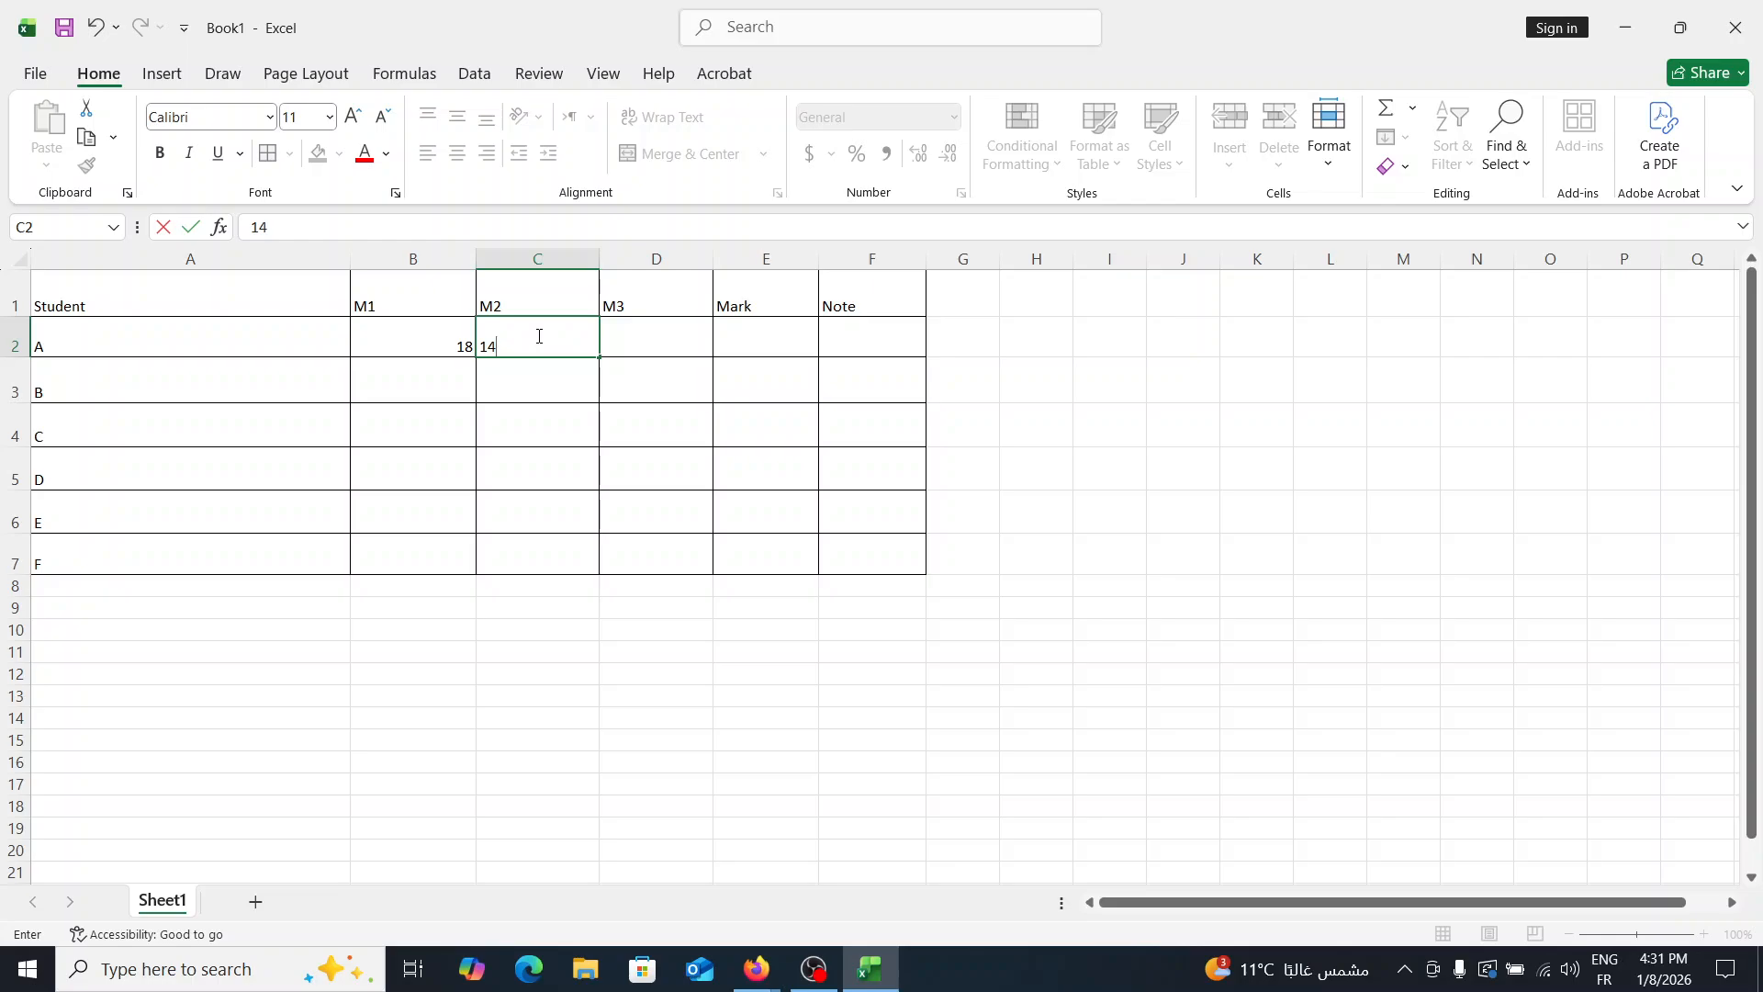
pyautogui.click(656, 342)
pyautogui.write('15')
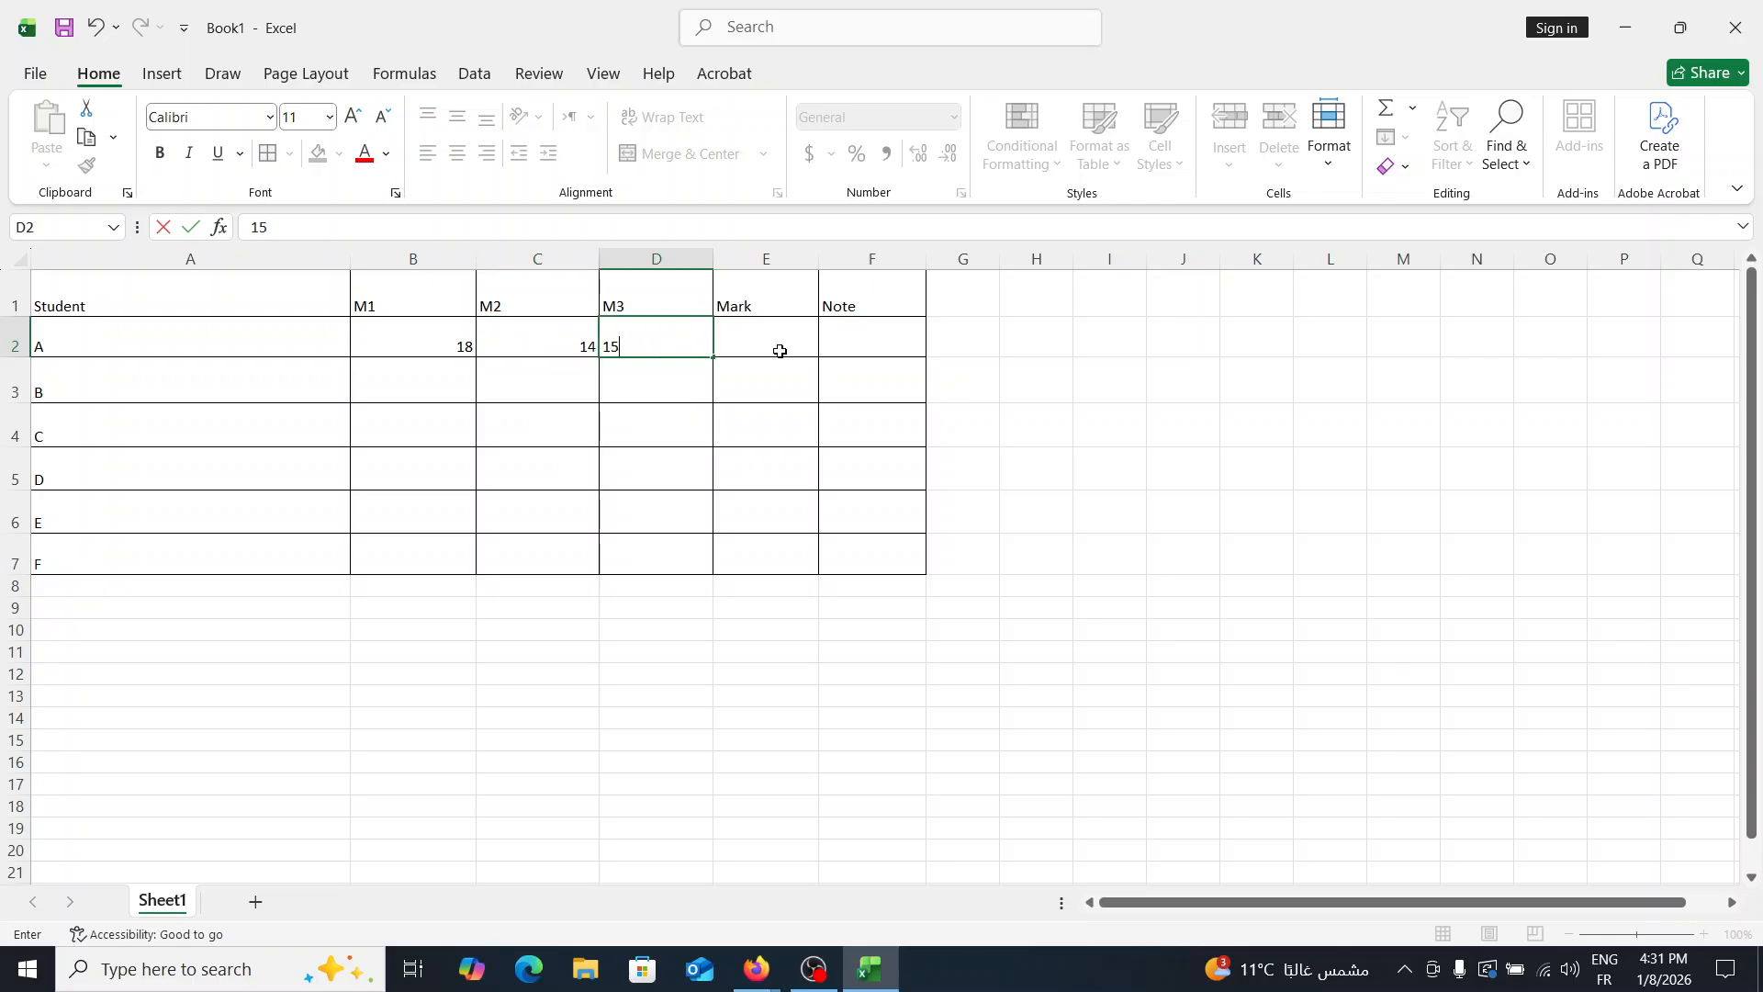
# - Enter student B's scores in row 3: 10 for M1, 9 for M2 and 8 for M3
pyautogui.click(403, 369)
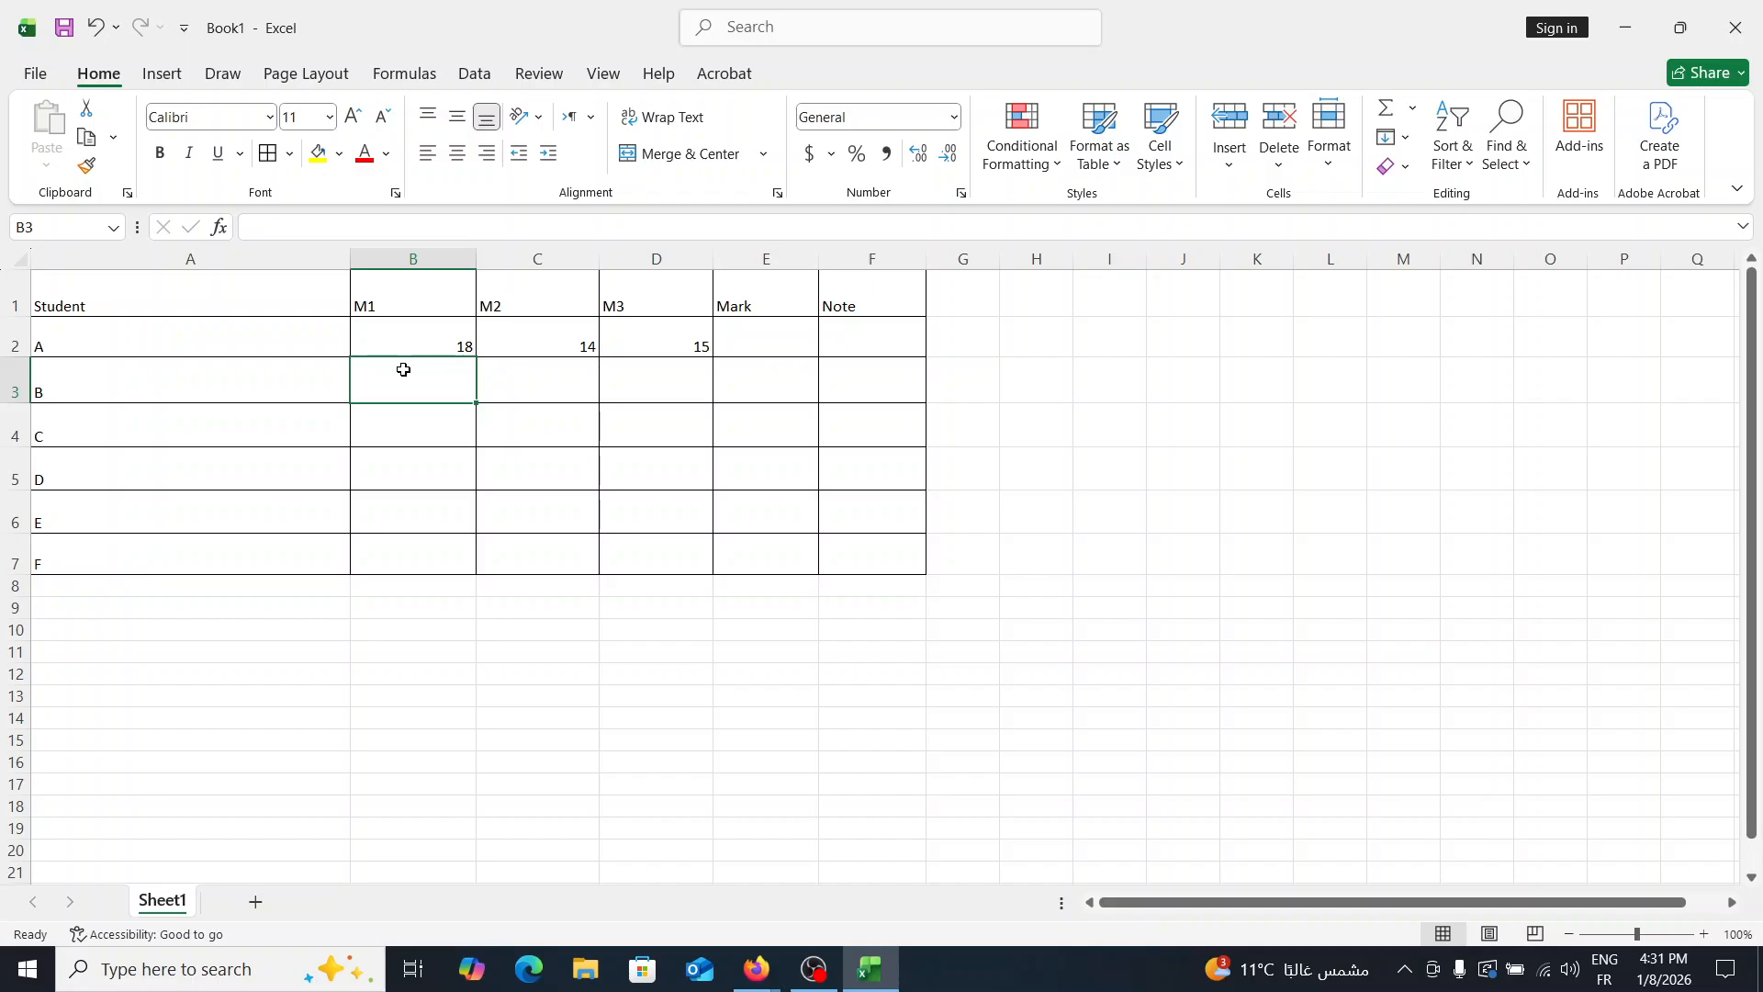
pyautogui.write('10')
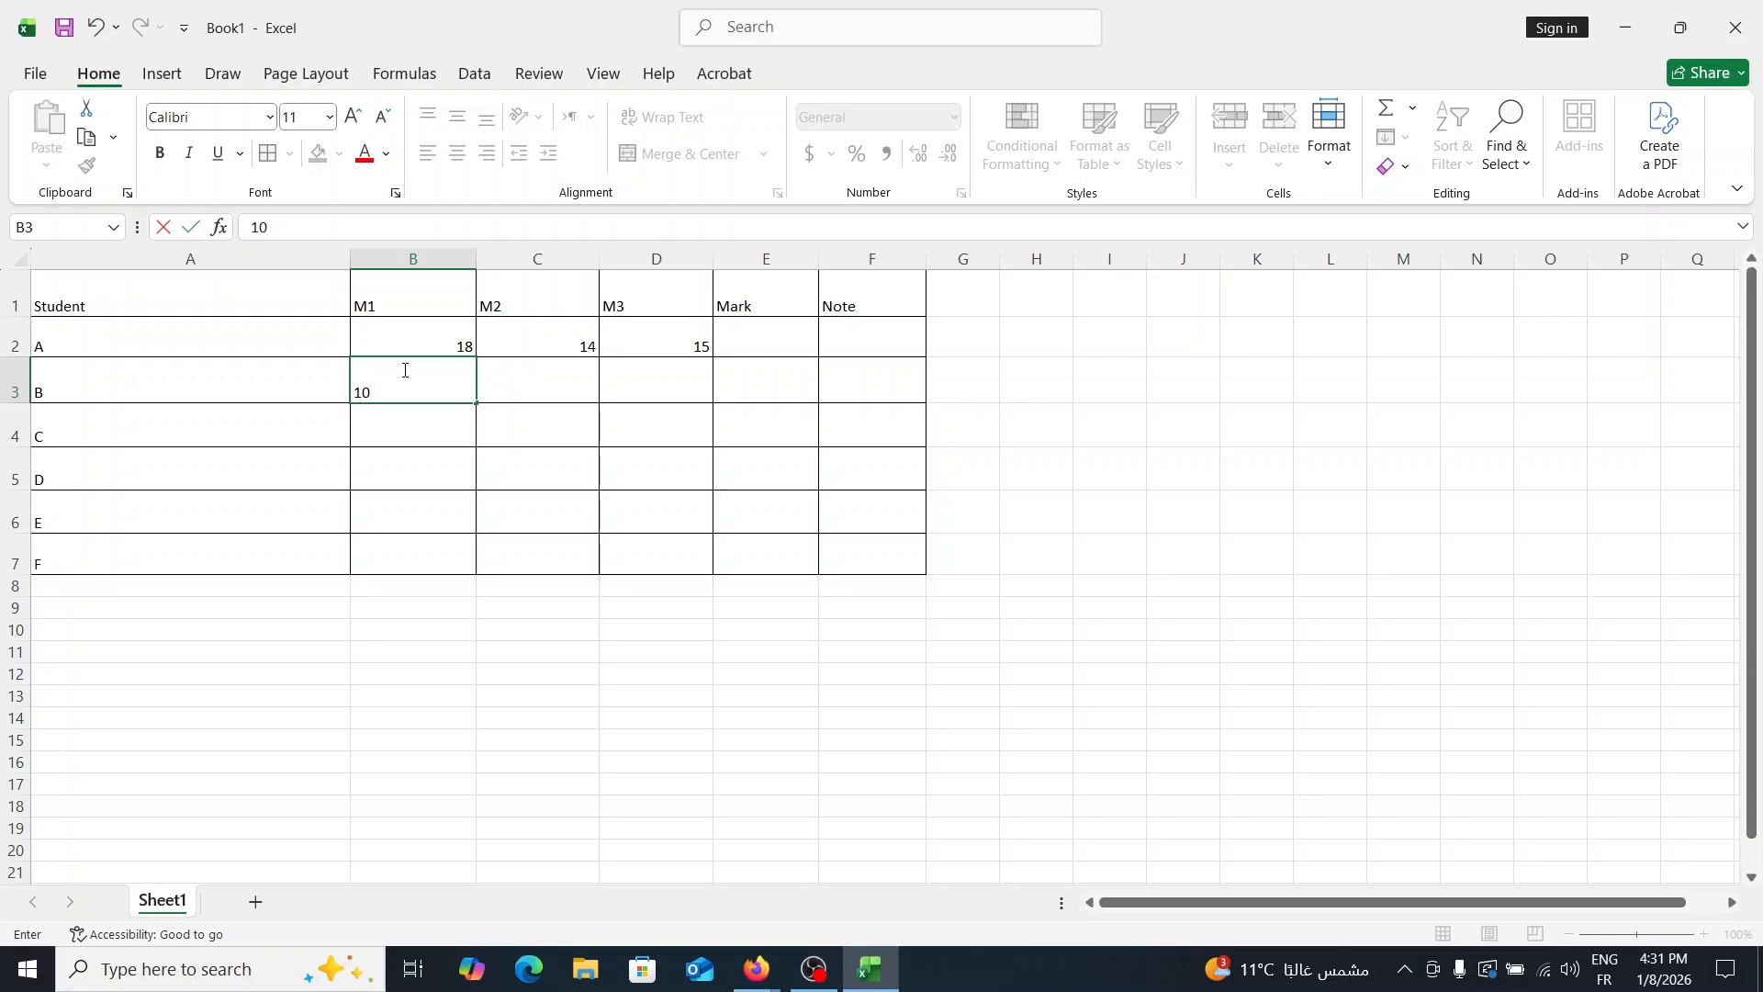
pyautogui.doubleClick(565, 392)
pyautogui.write('9')
pyautogui.click(707, 370)
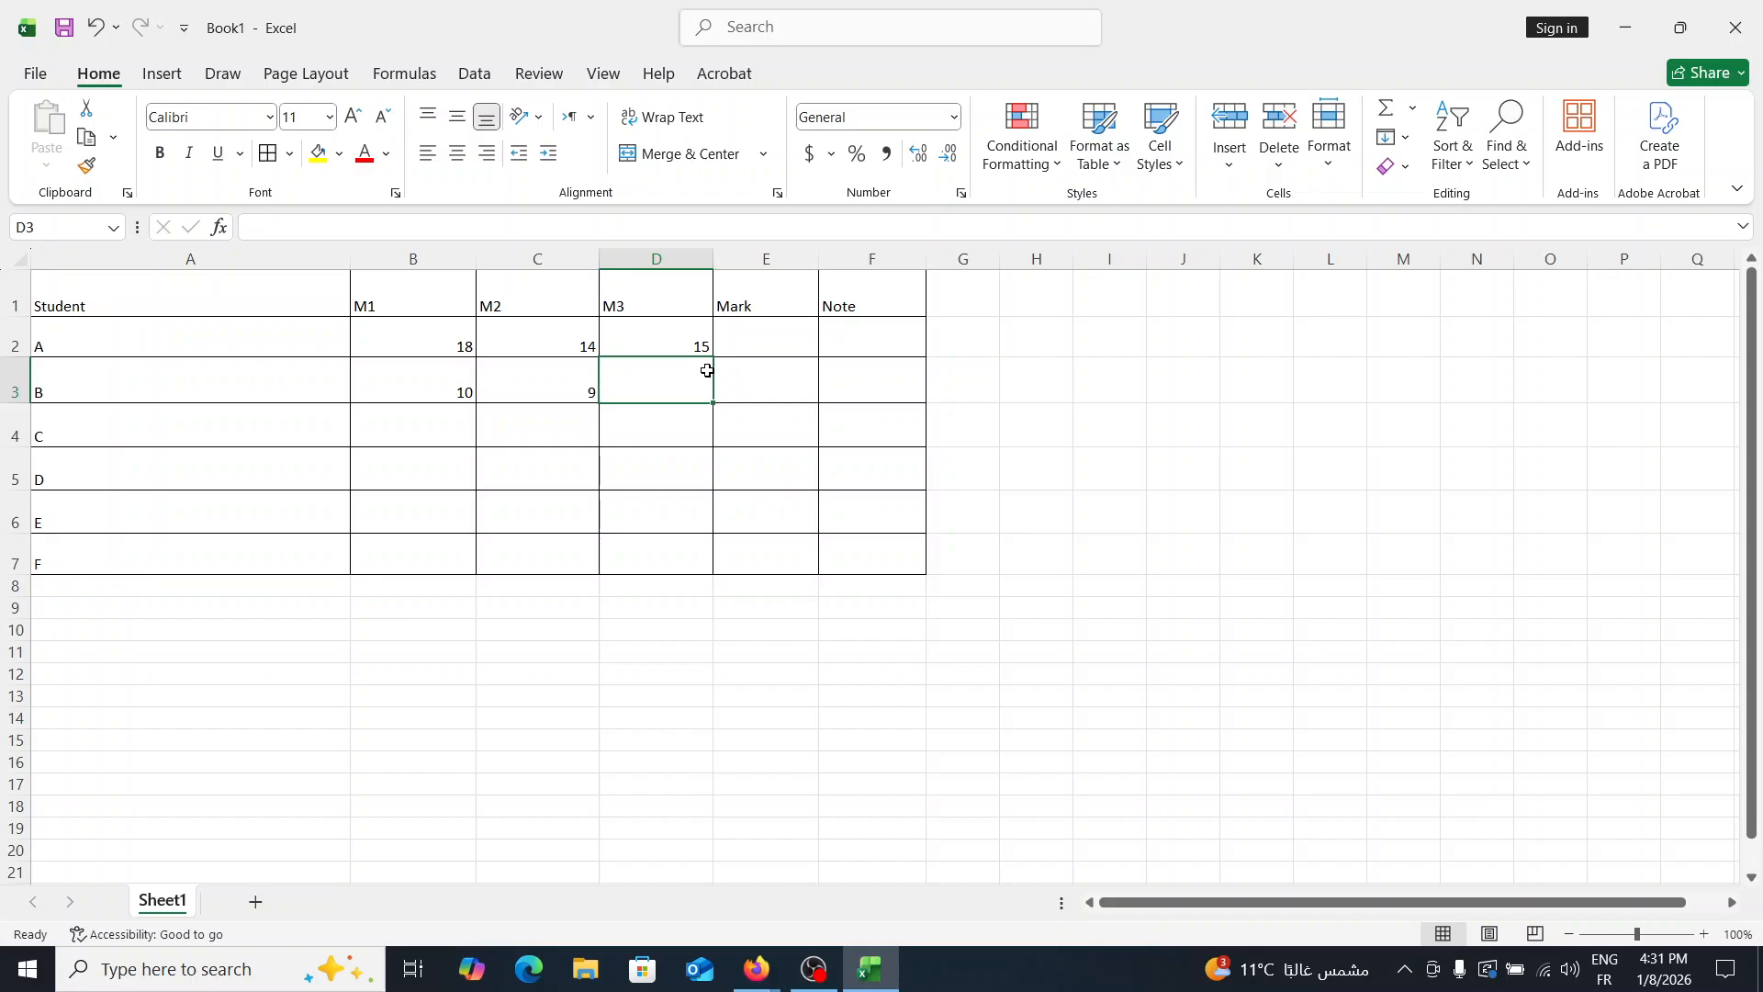
pyautogui.write('8')
# - Enter student C's scores in row 4: 2 for M1, 4 for M2 and 7 for M3
pyautogui.click(438, 425)
pyautogui.write('2')
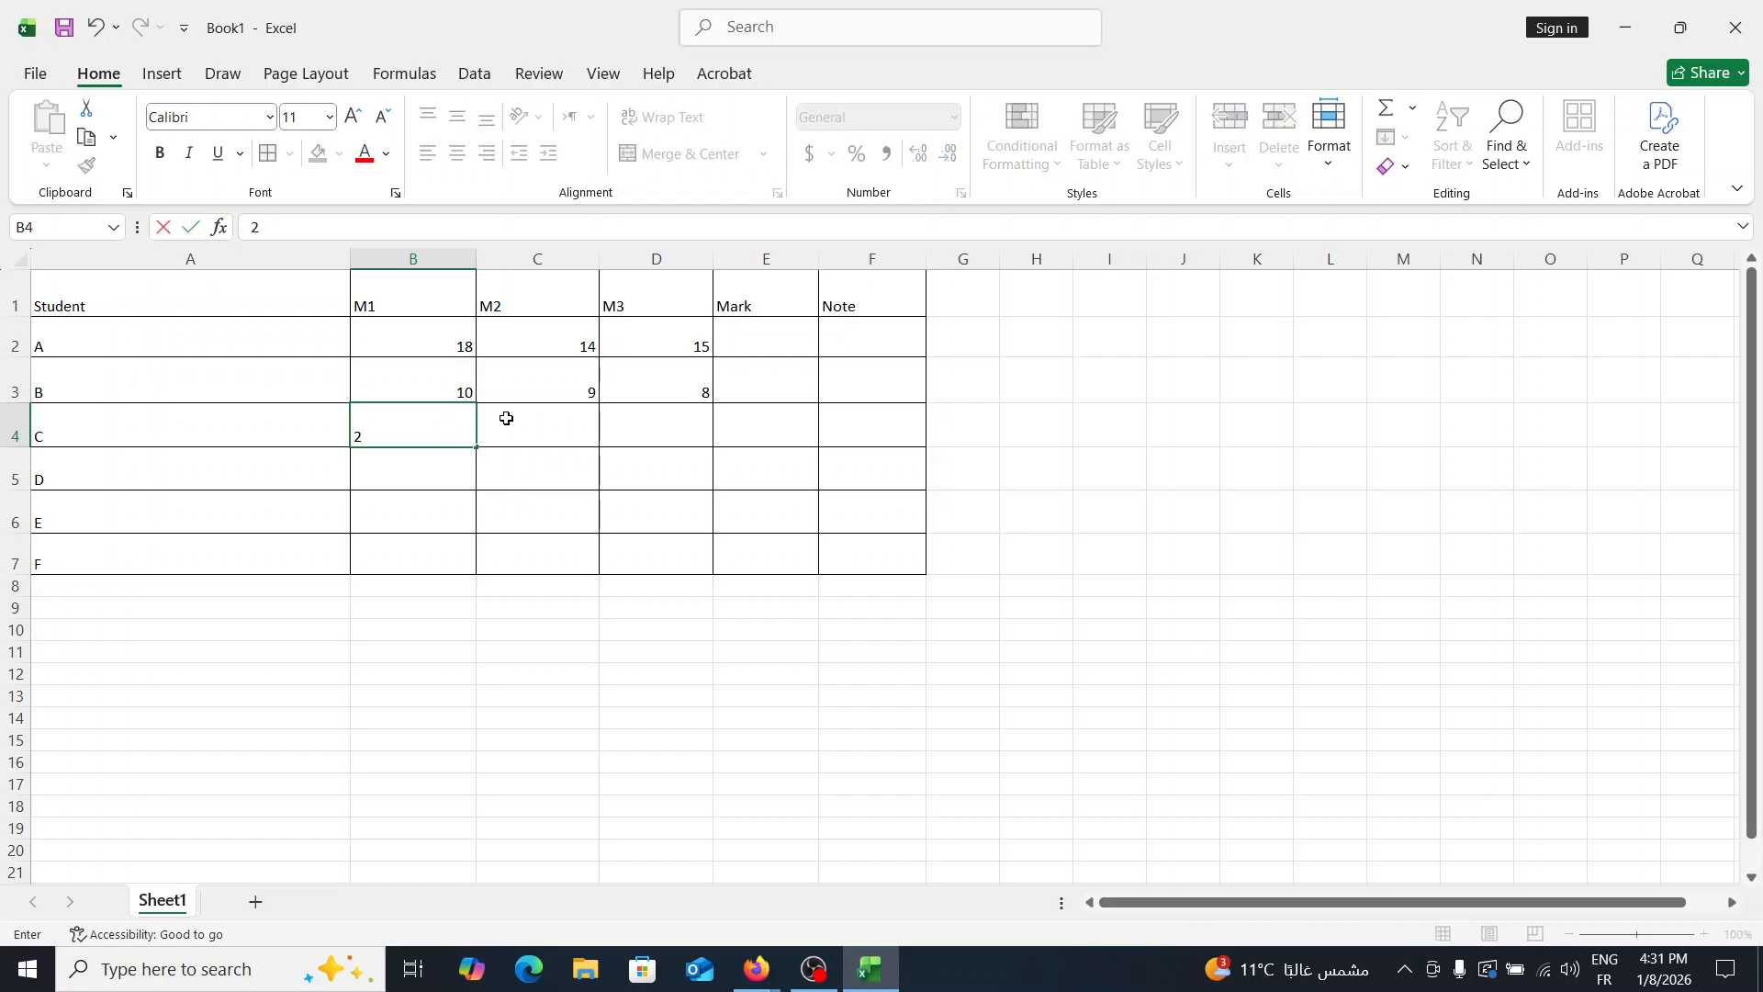
pyautogui.click(578, 437)
pyautogui.write('4')
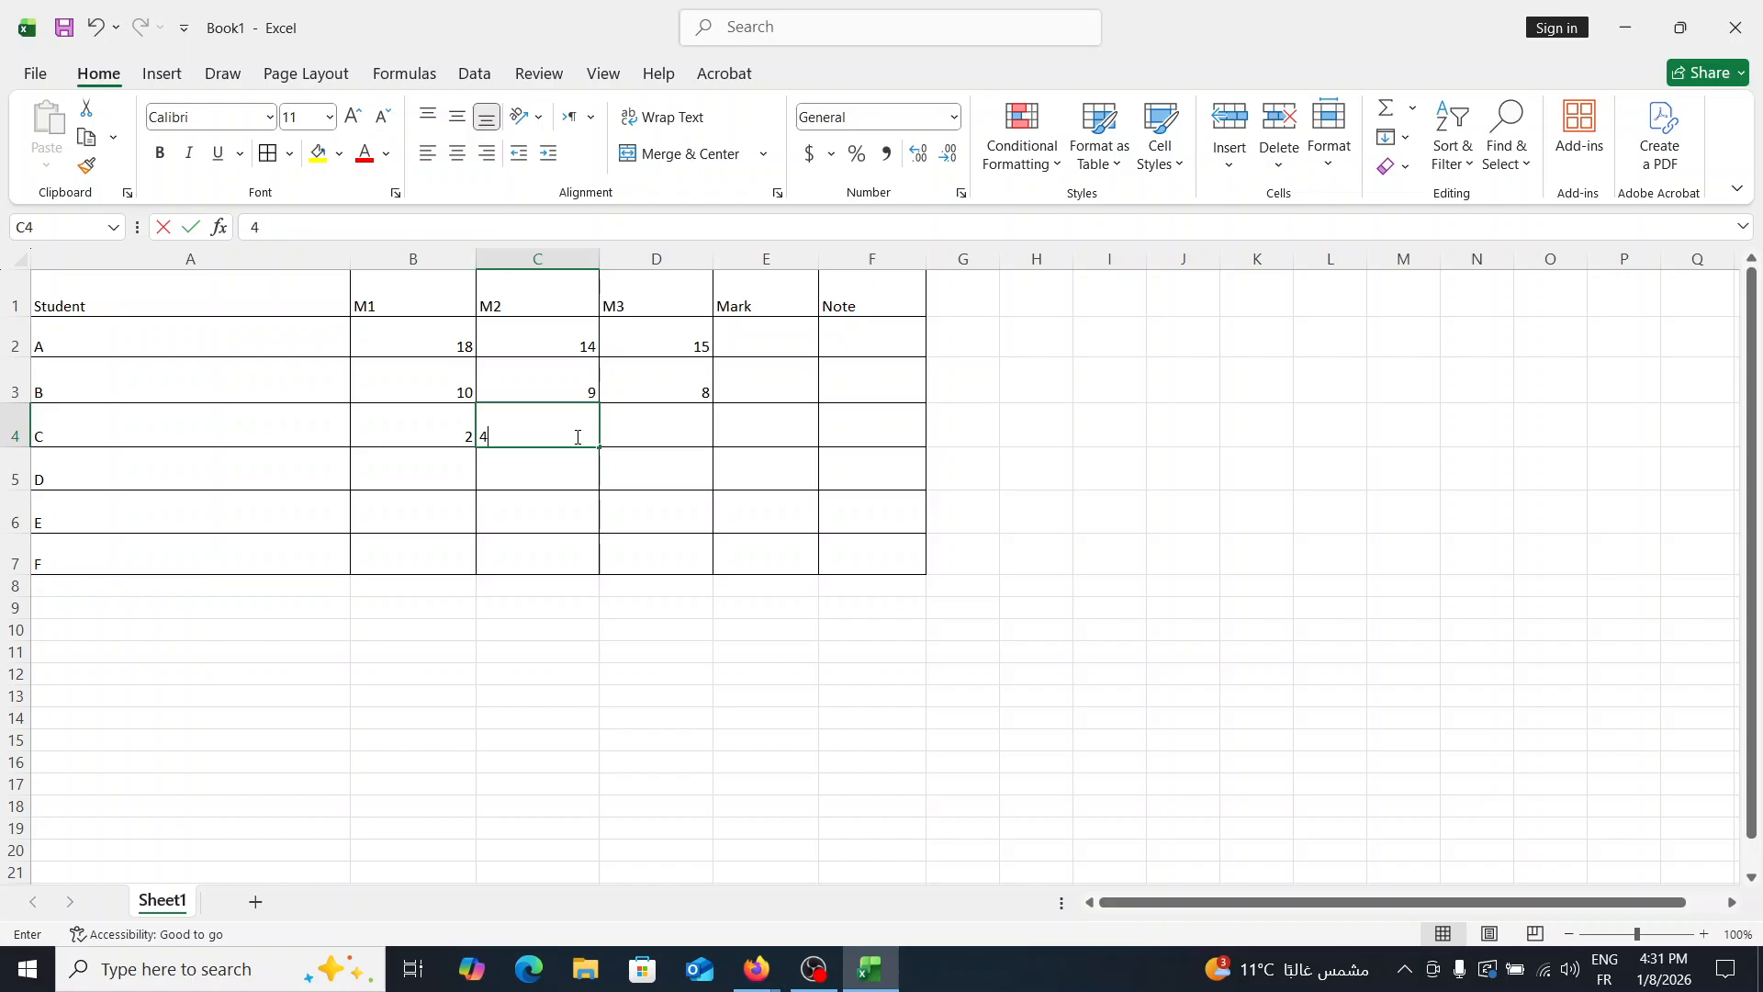
pyautogui.press('Tab')
pyautogui.write('7')
# - Enter student D's scores in row 5: 12 for M1, 20 for M2 and 15 for M3
pyautogui.click(450, 461)
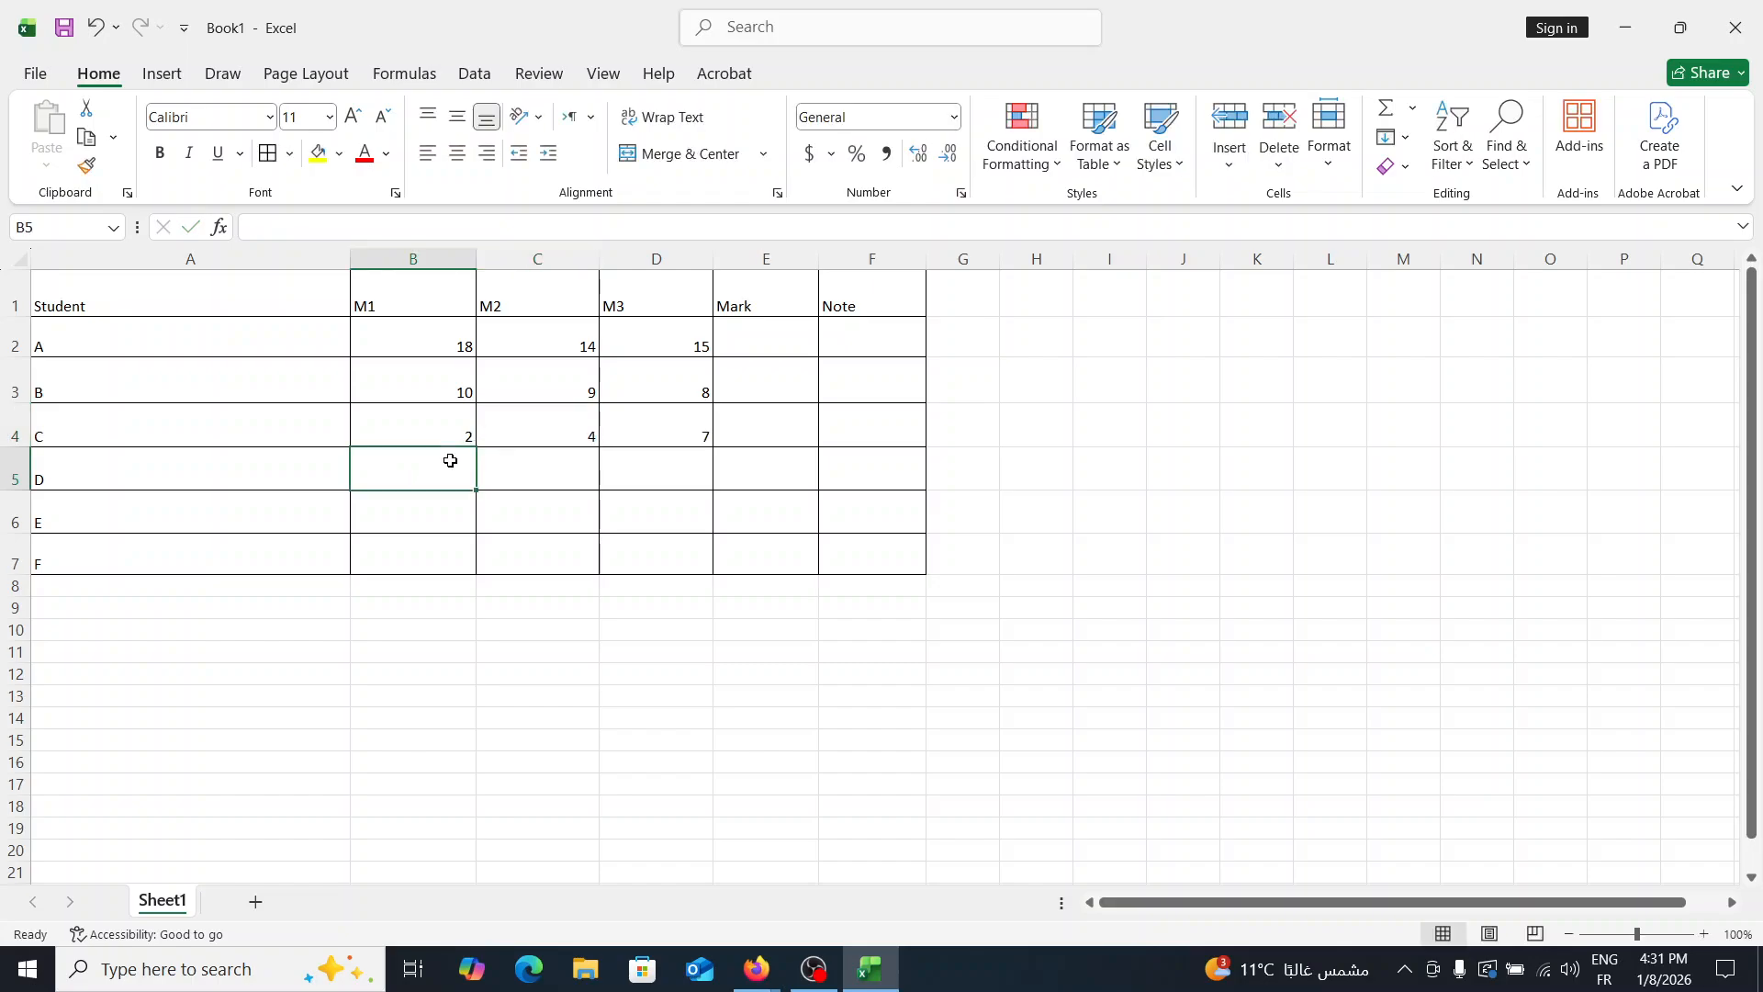
pyautogui.write('12')
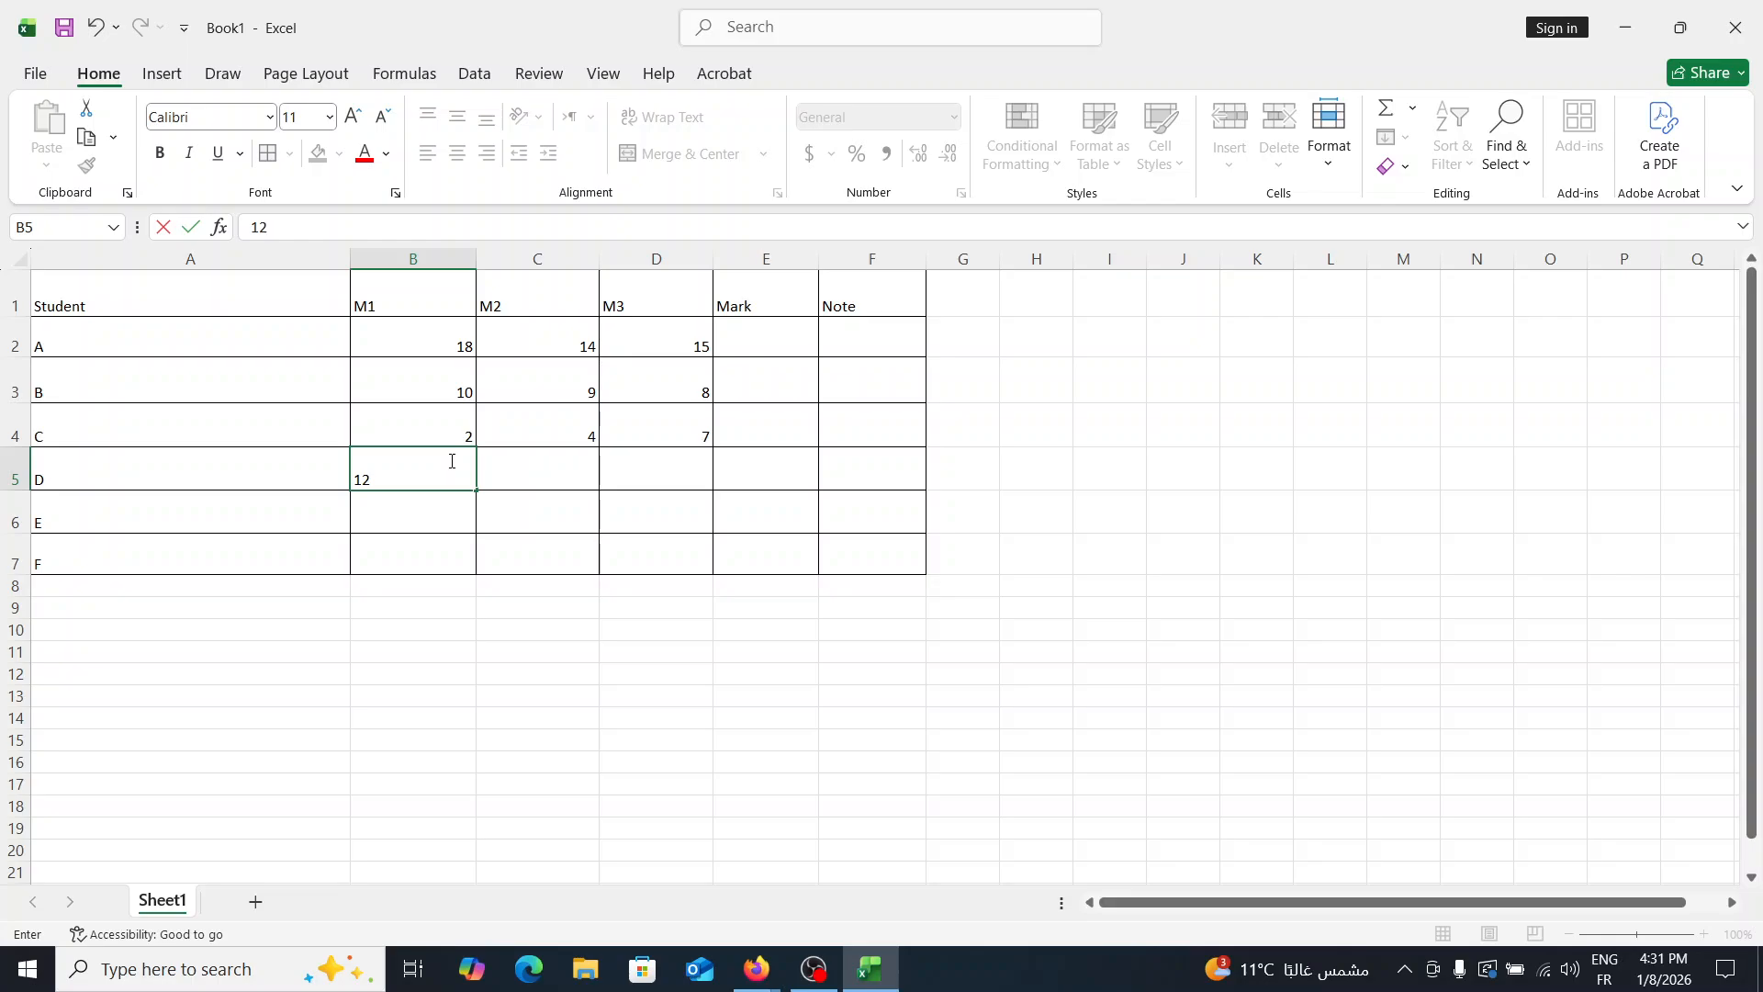
pyautogui.click(549, 487)
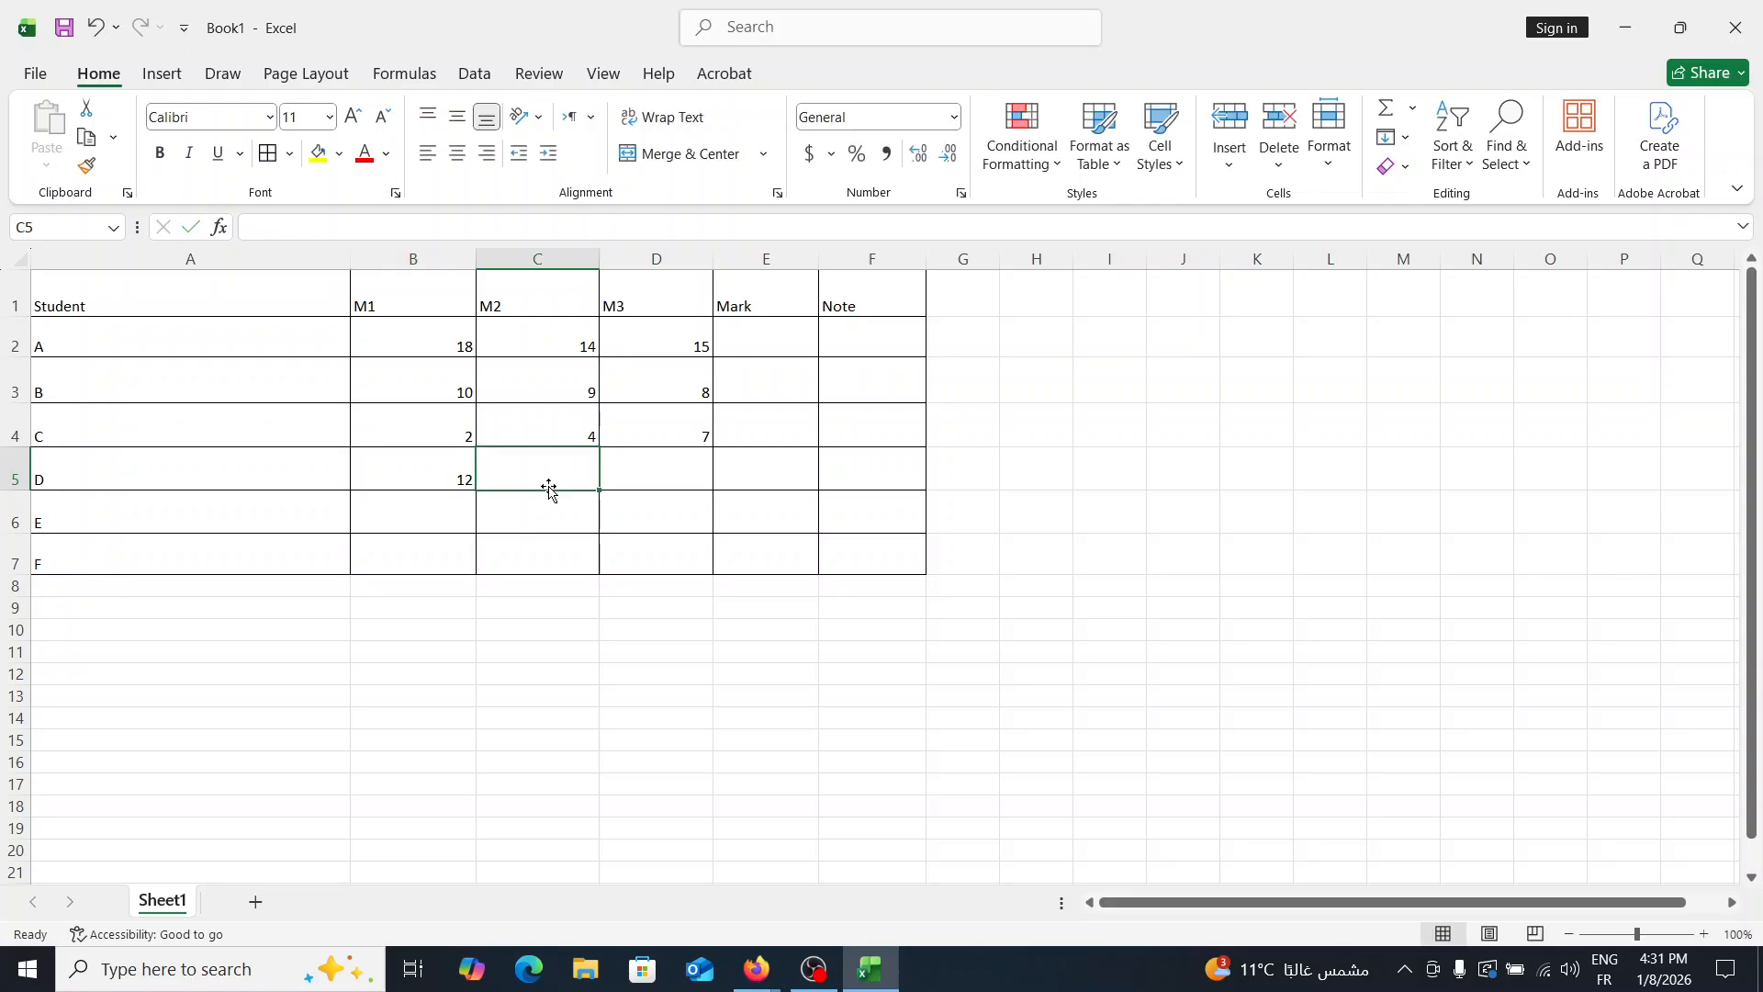
pyautogui.write('20')
pyautogui.click(669, 456)
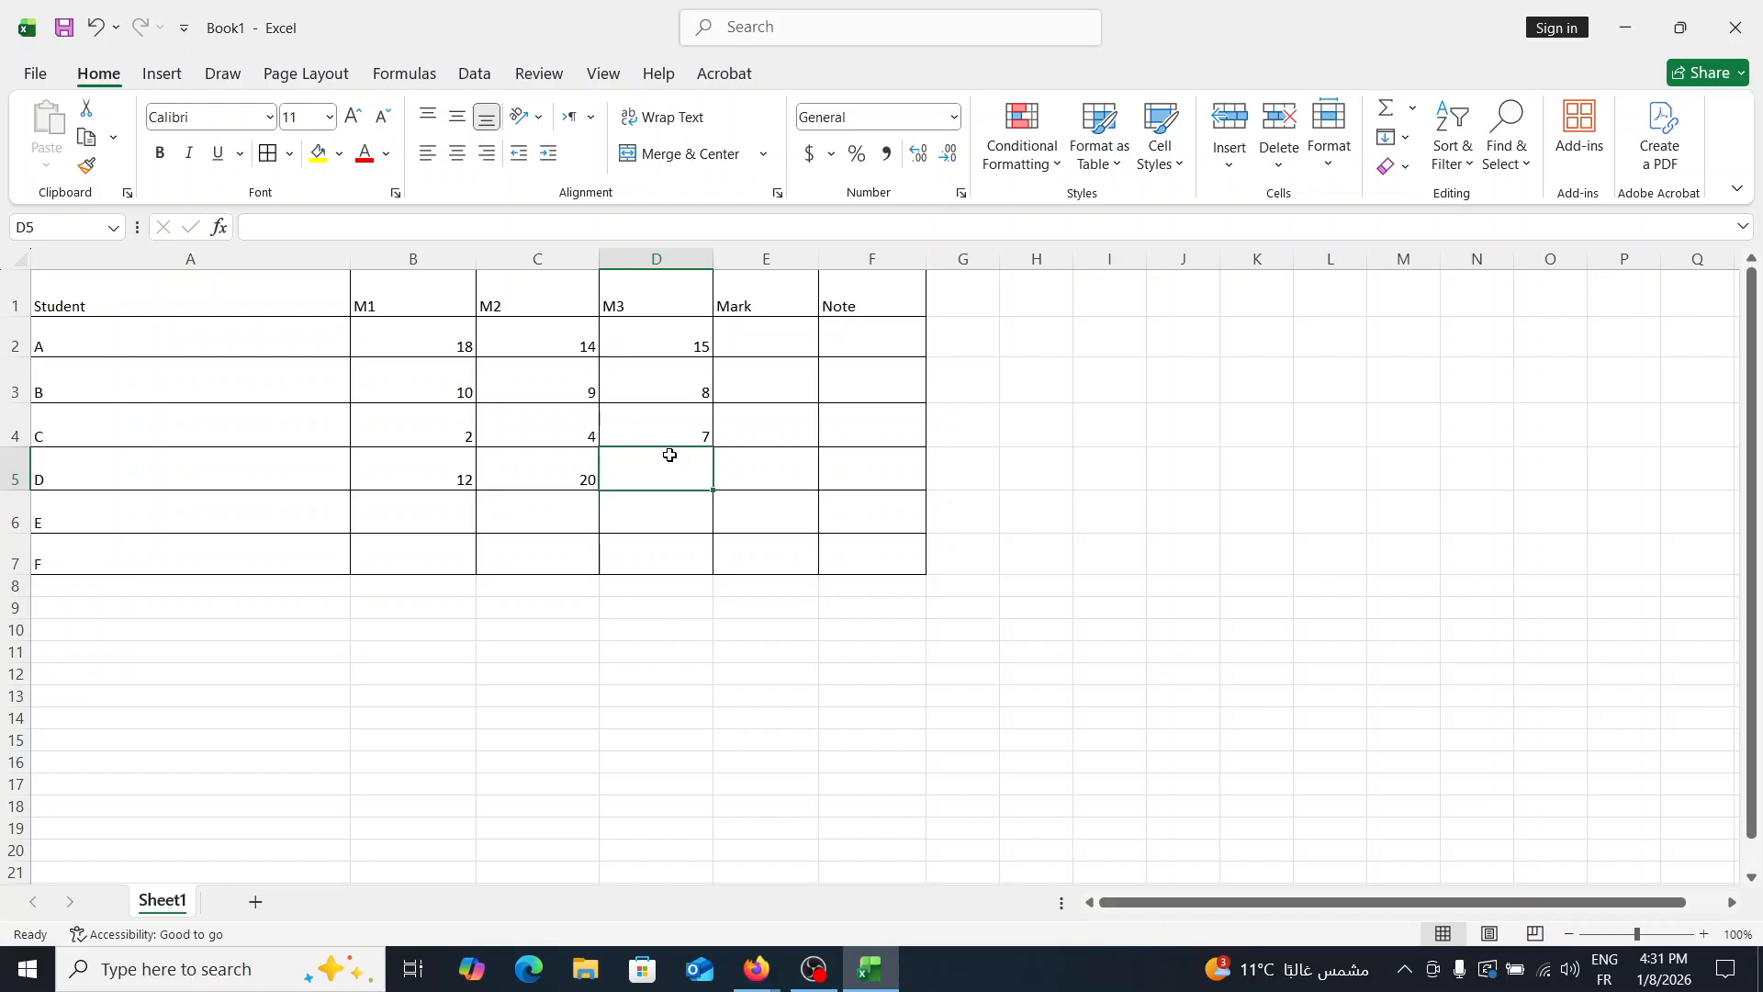
pyautogui.write('15')
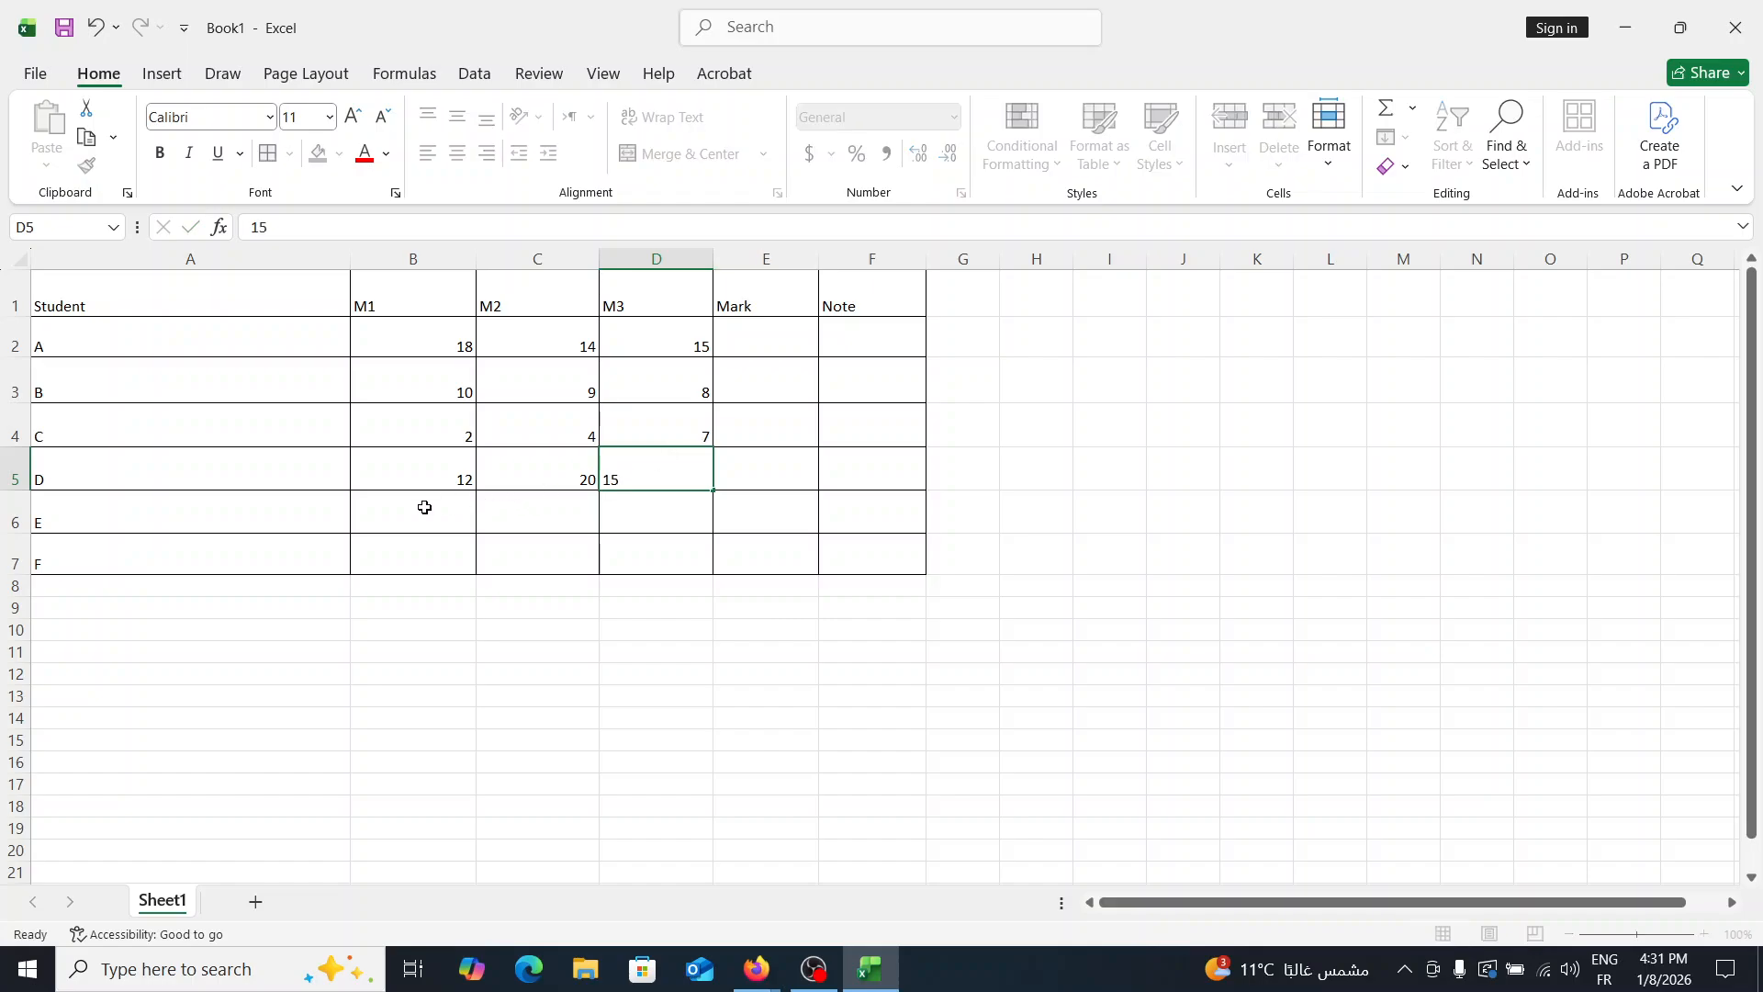
# - Enter student E's scores in row 6: 12 for M1, 9 for M2 and 15 for M3
pyautogui.click(424, 507)
pyautogui.write('1')
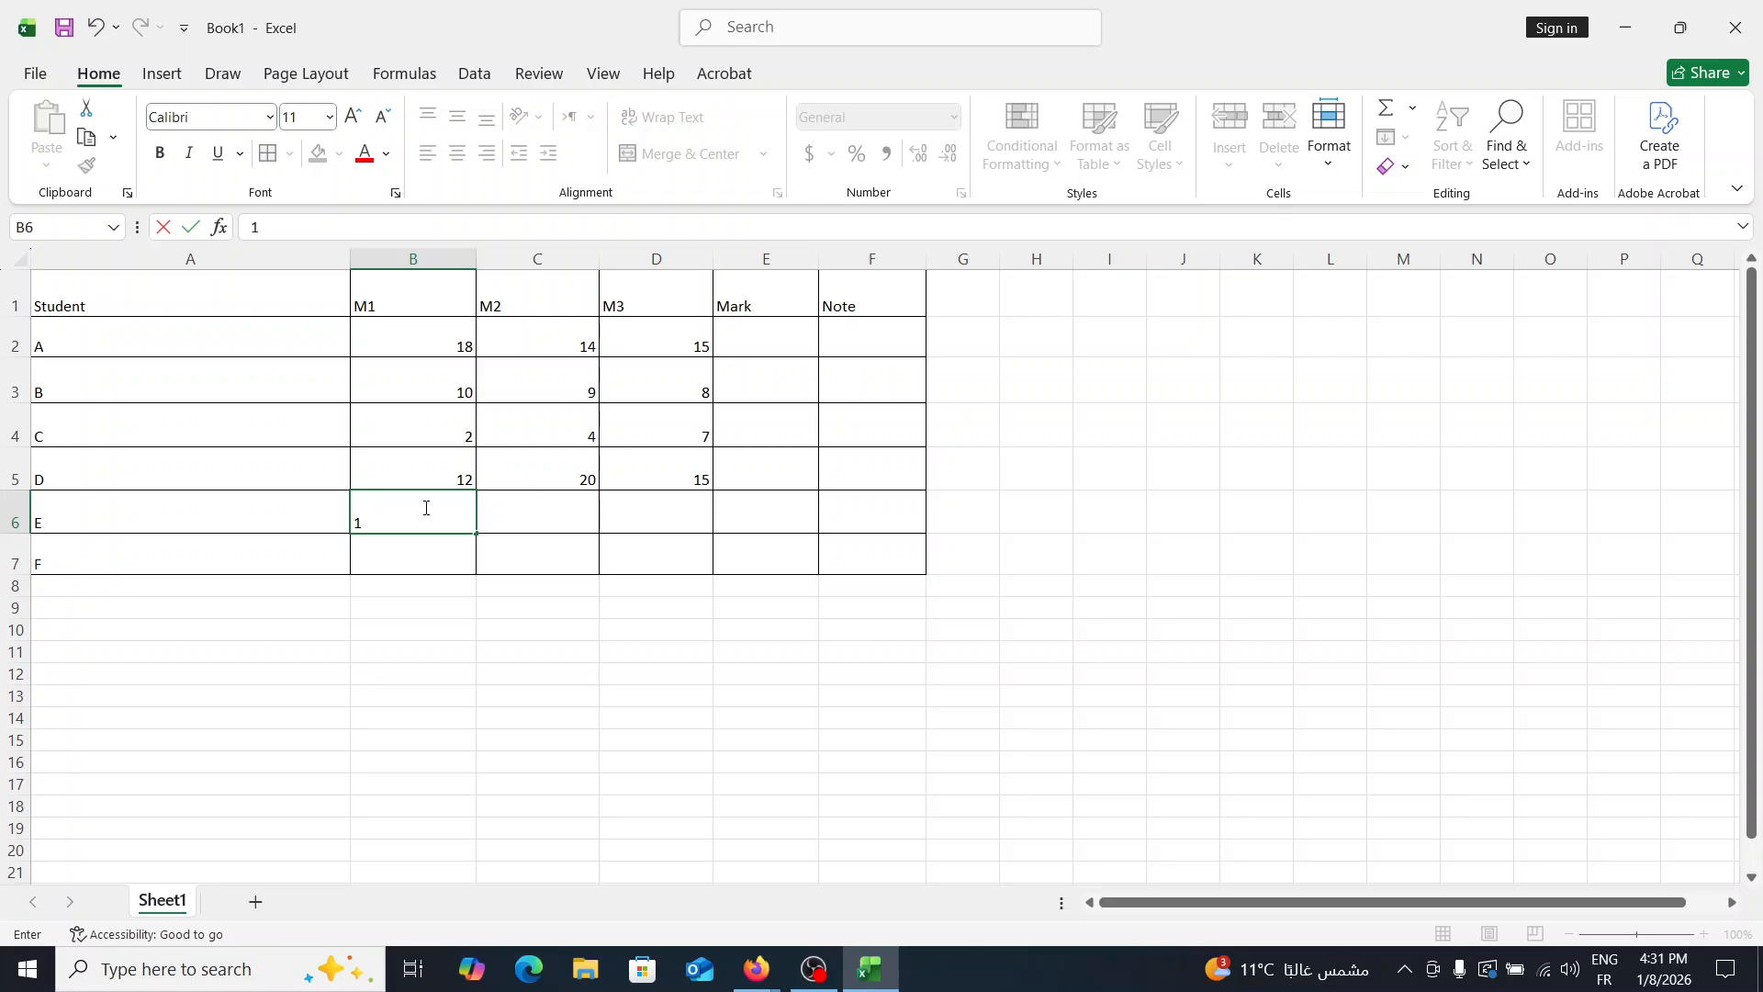
pyautogui.write('2')
pyautogui.click(523, 506)
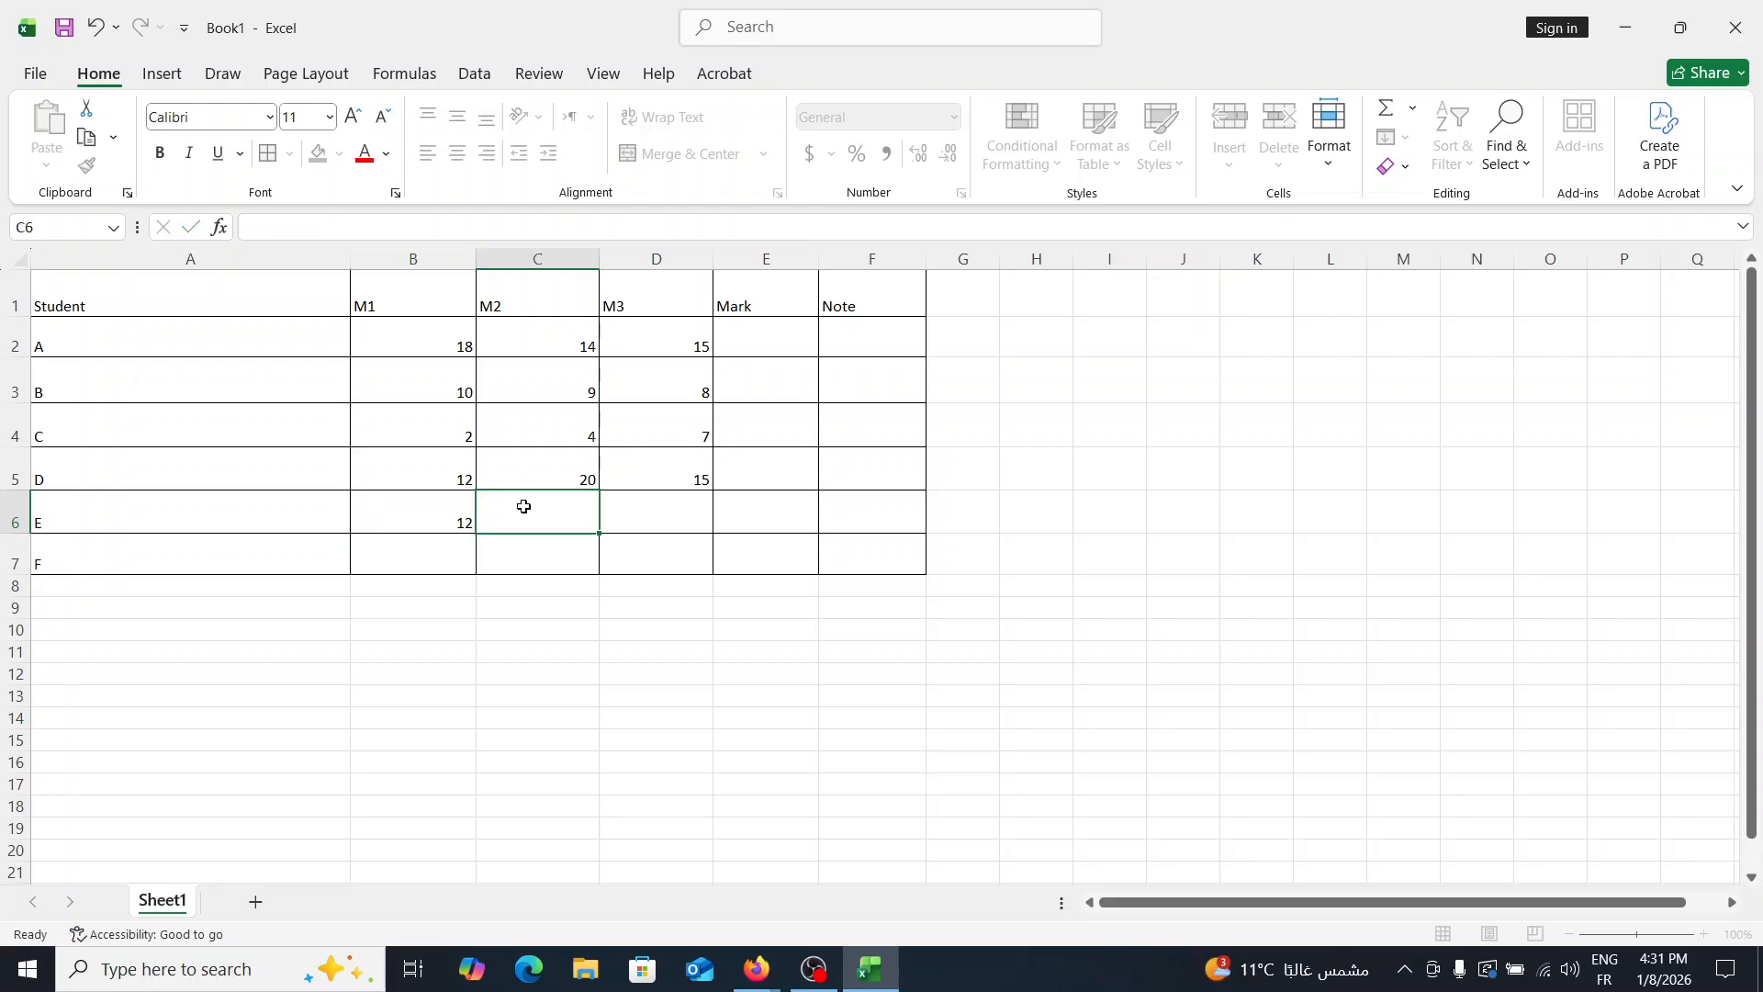
pyautogui.write('9')
pyautogui.click(666, 514)
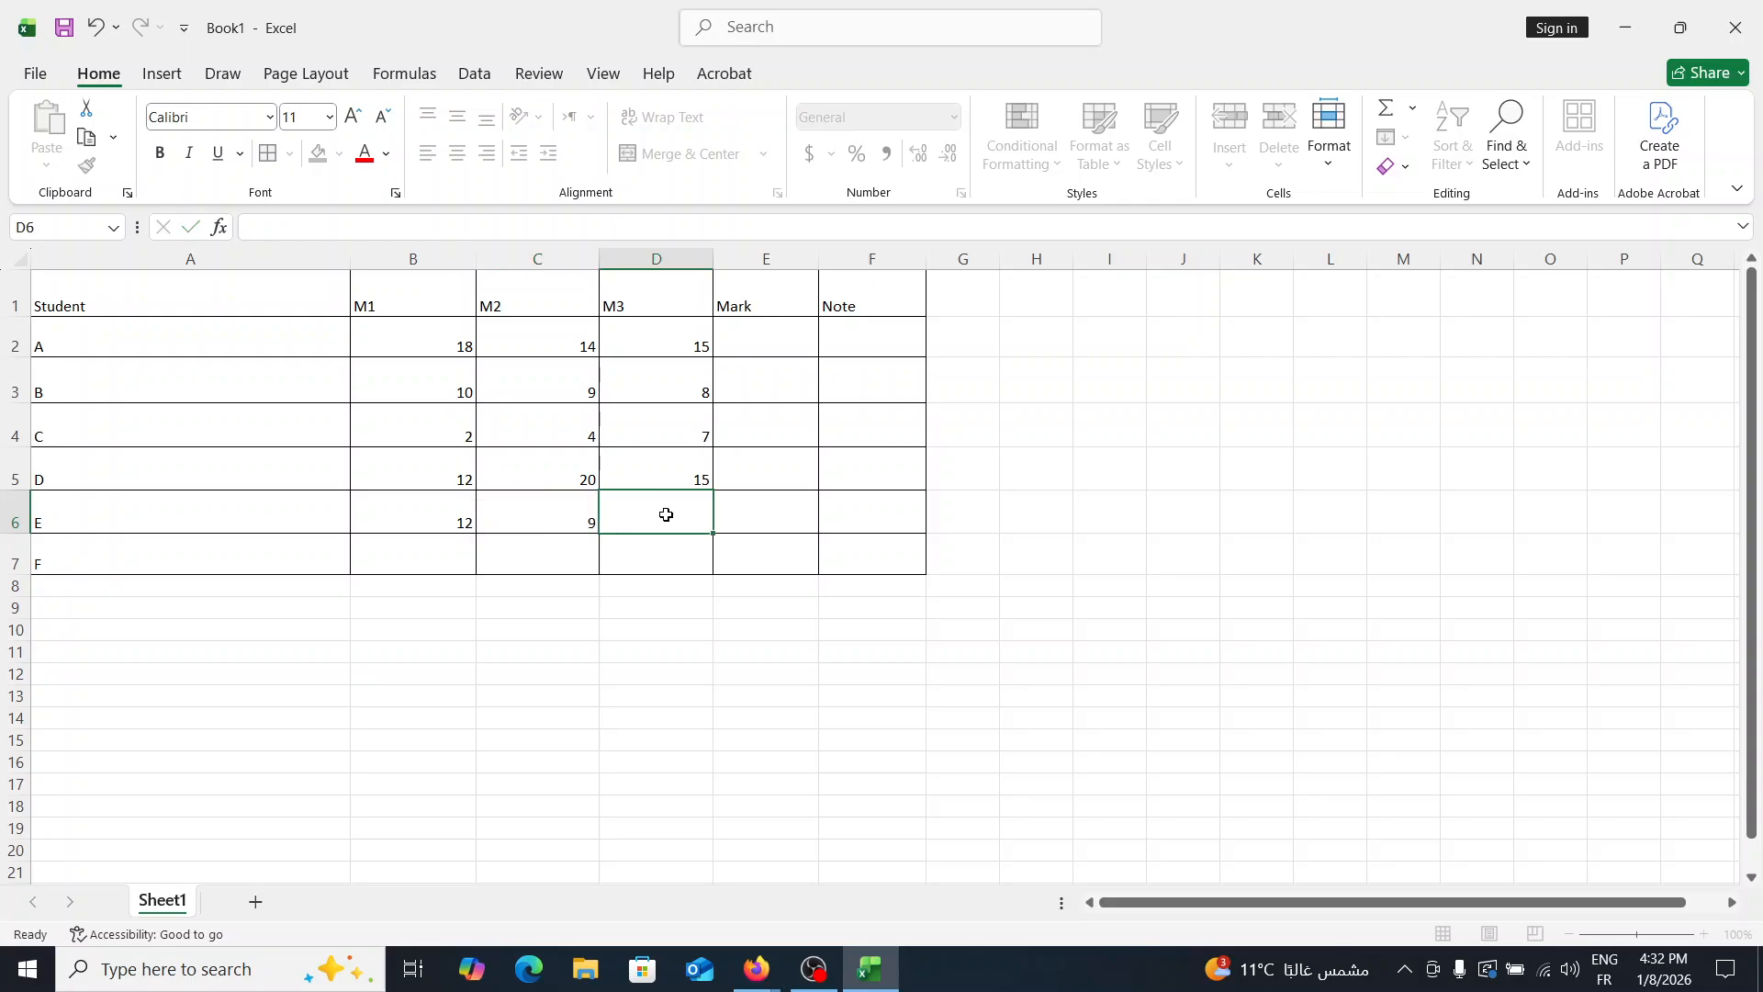
pyautogui.write('6')
pyautogui.press('BackSpace')
pyautogui.write('15')
pyautogui.hotkey('ctrl', 'Return')
# - Enter student F's scores in row 7: 8 for M1, 6 for M2 and 6 for M3
pyautogui.click(406, 557)
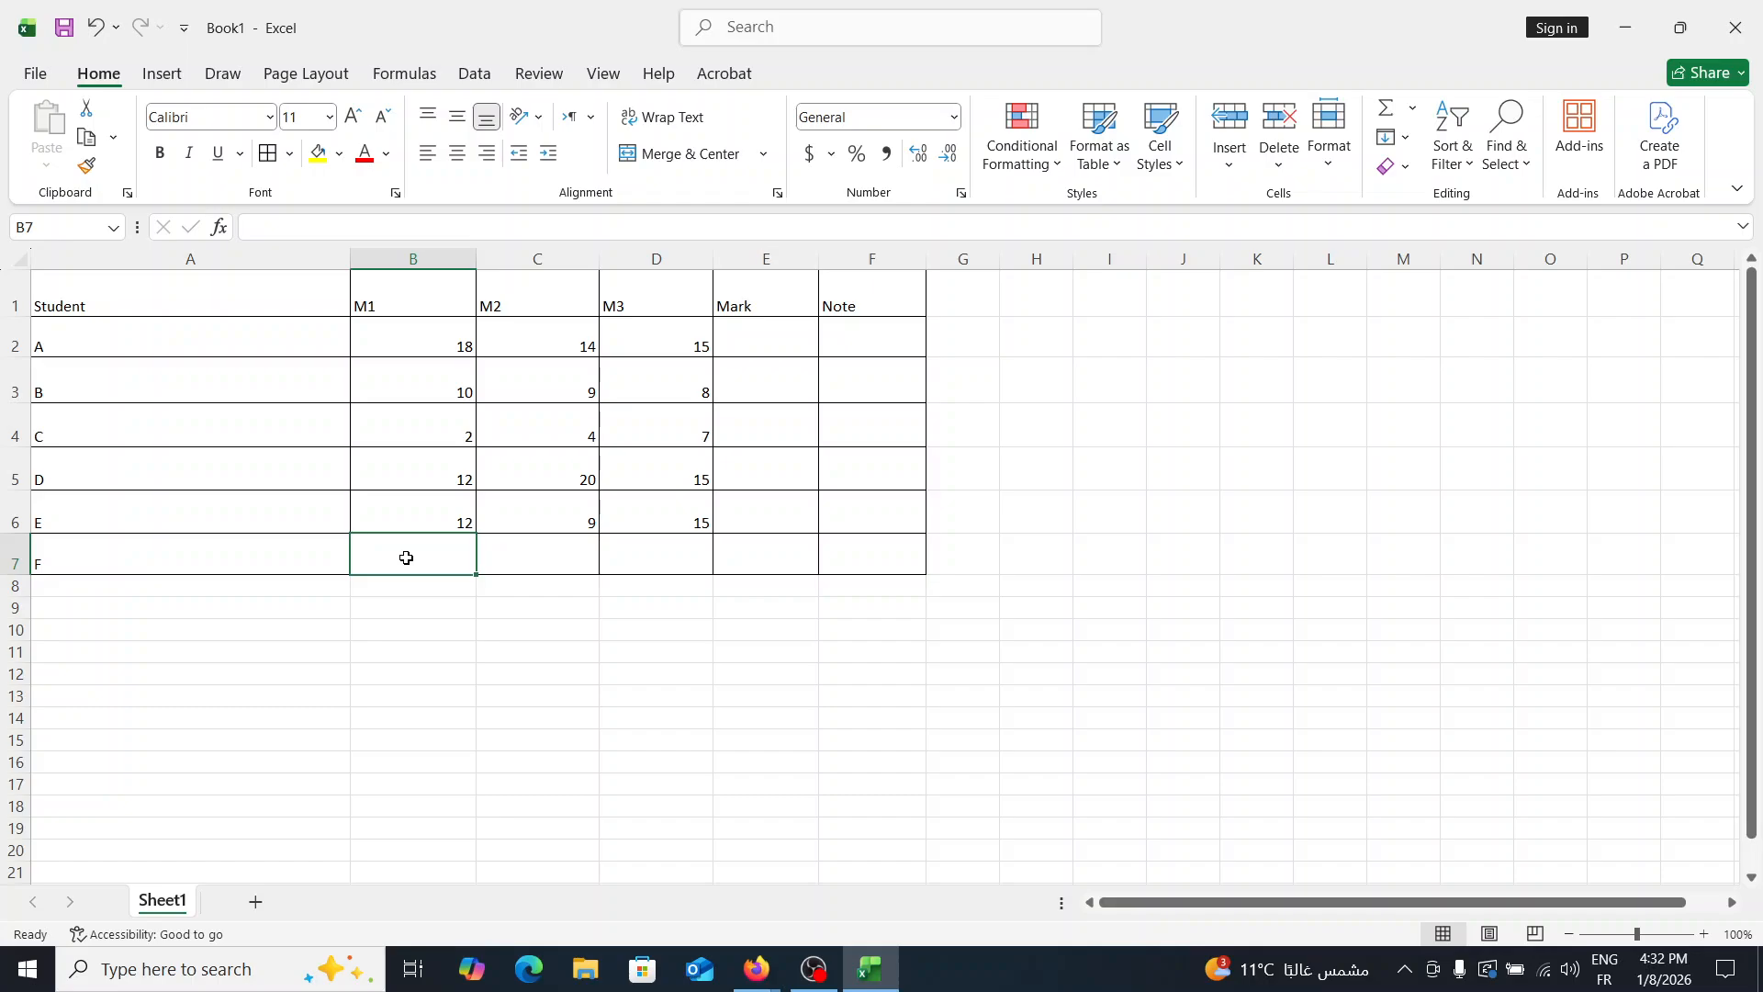
pyautogui.write('1')
pyautogui.press('BackSpace')
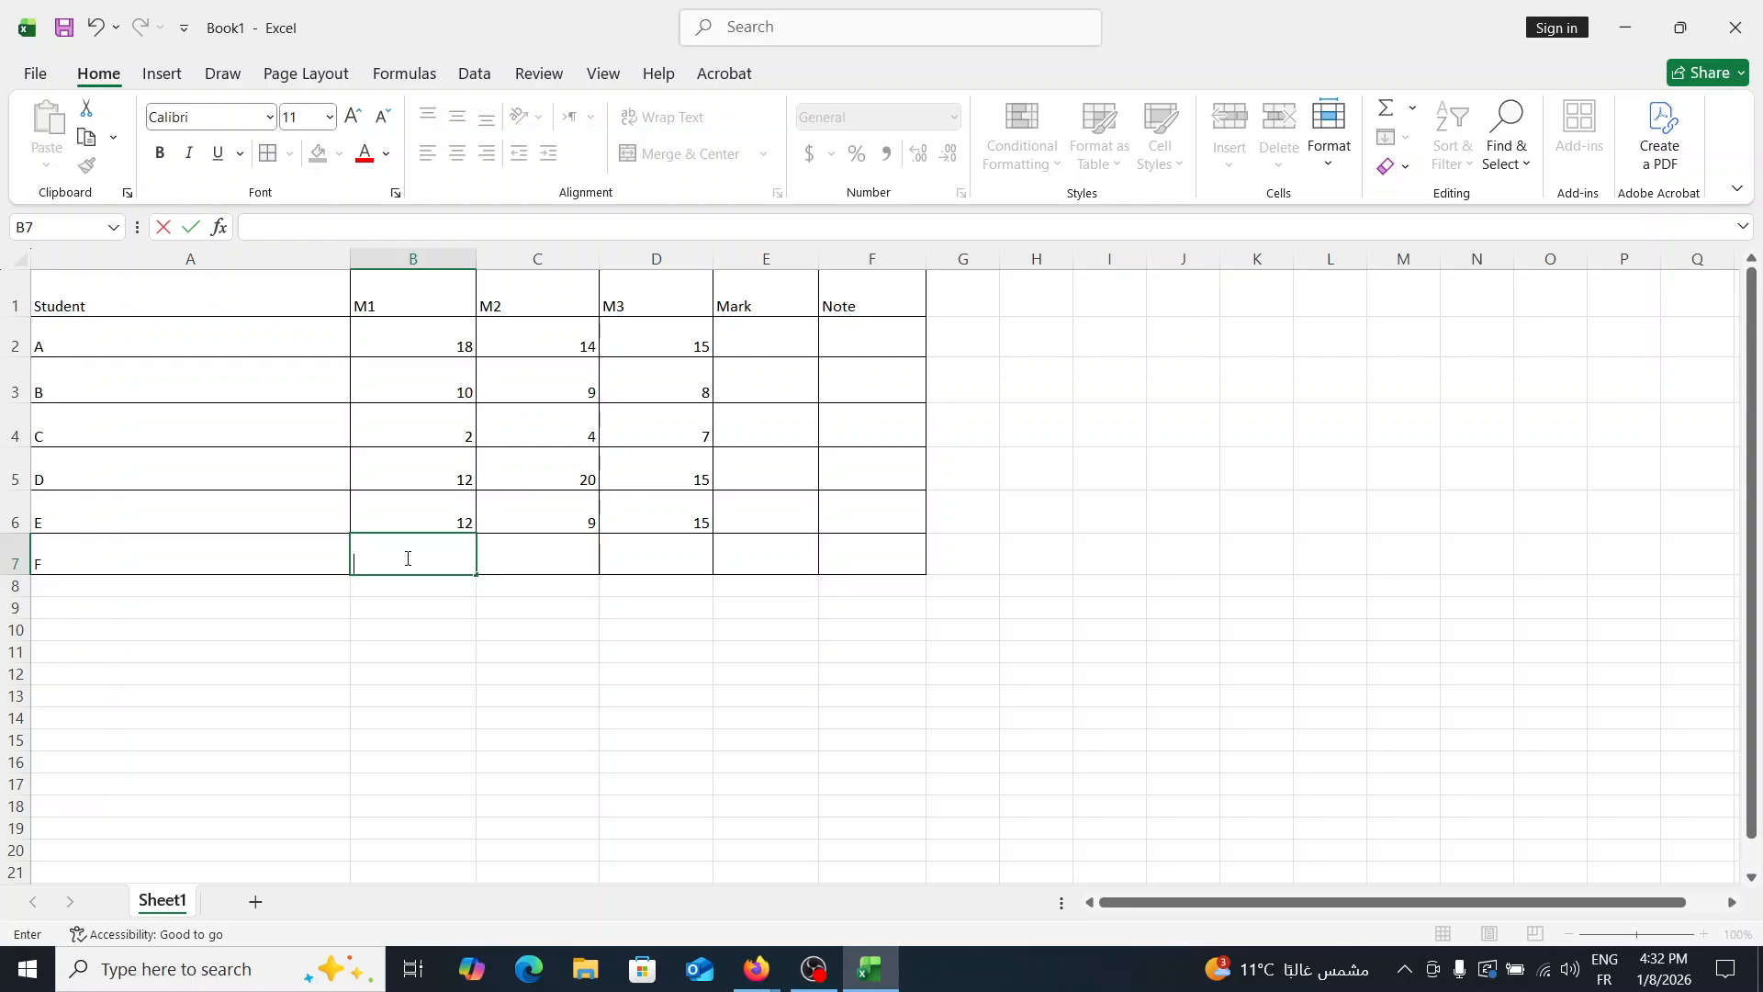
pyautogui.write('8')
pyautogui.click(541, 556)
pyautogui.write('6')
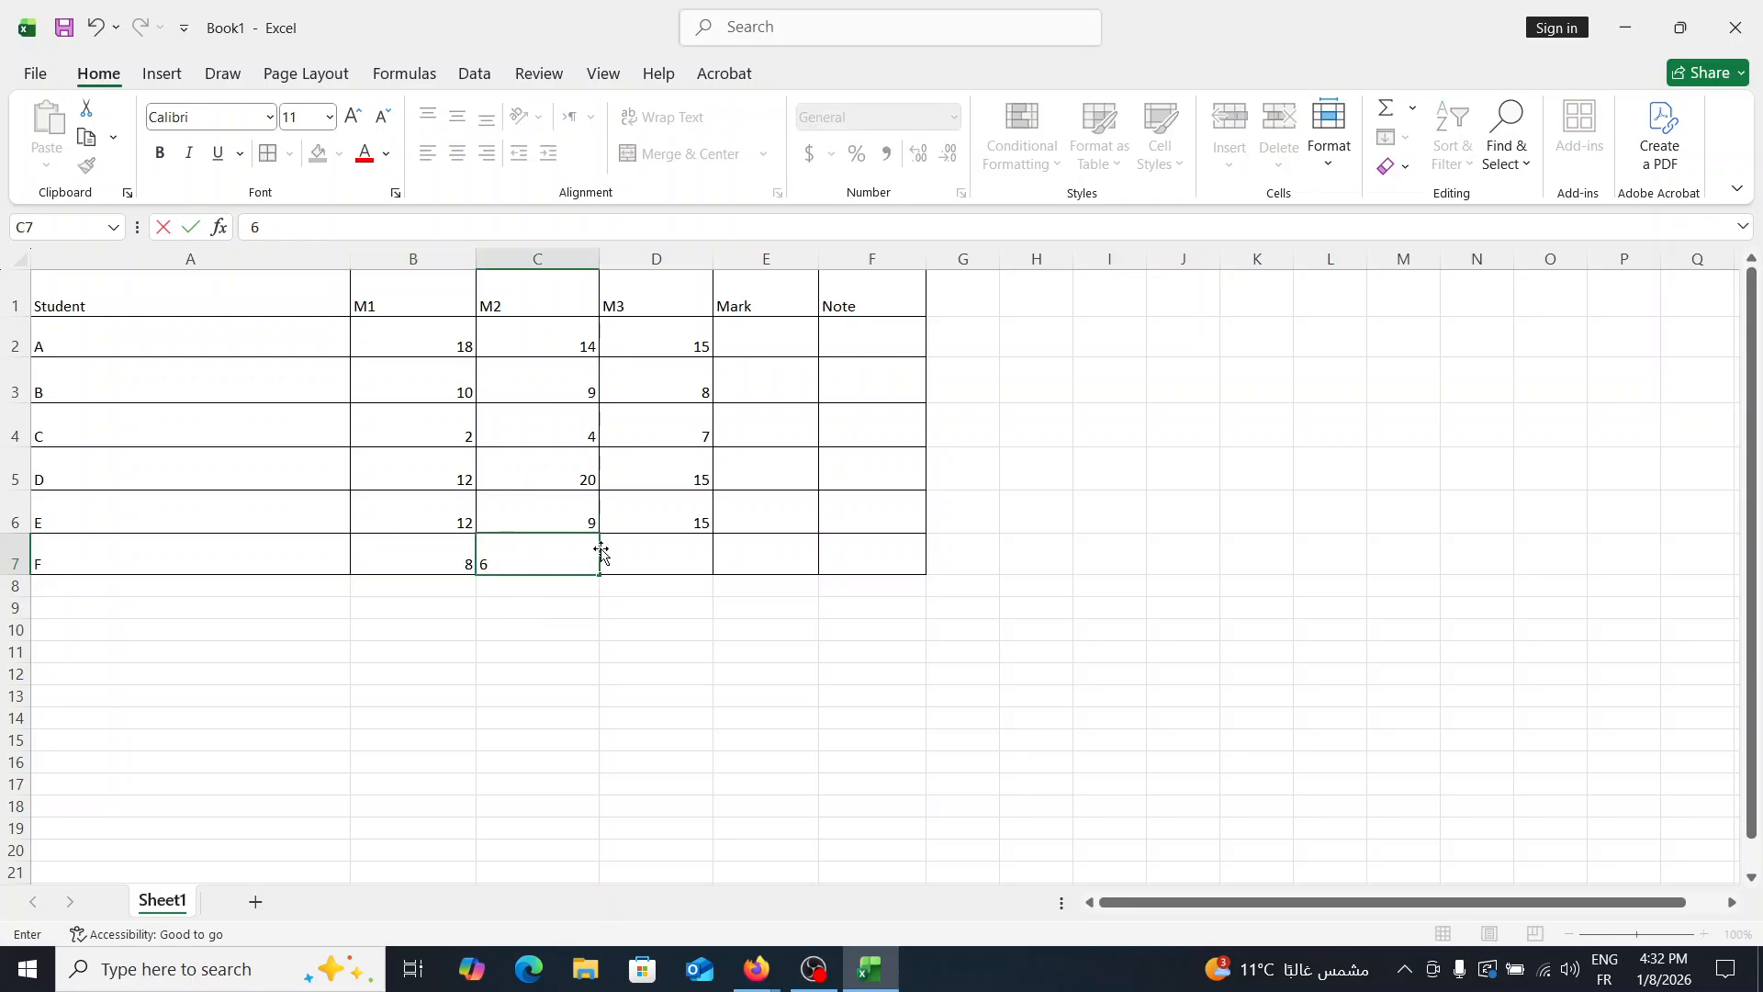
pyautogui.click(633, 554)
pyautogui.write('6')
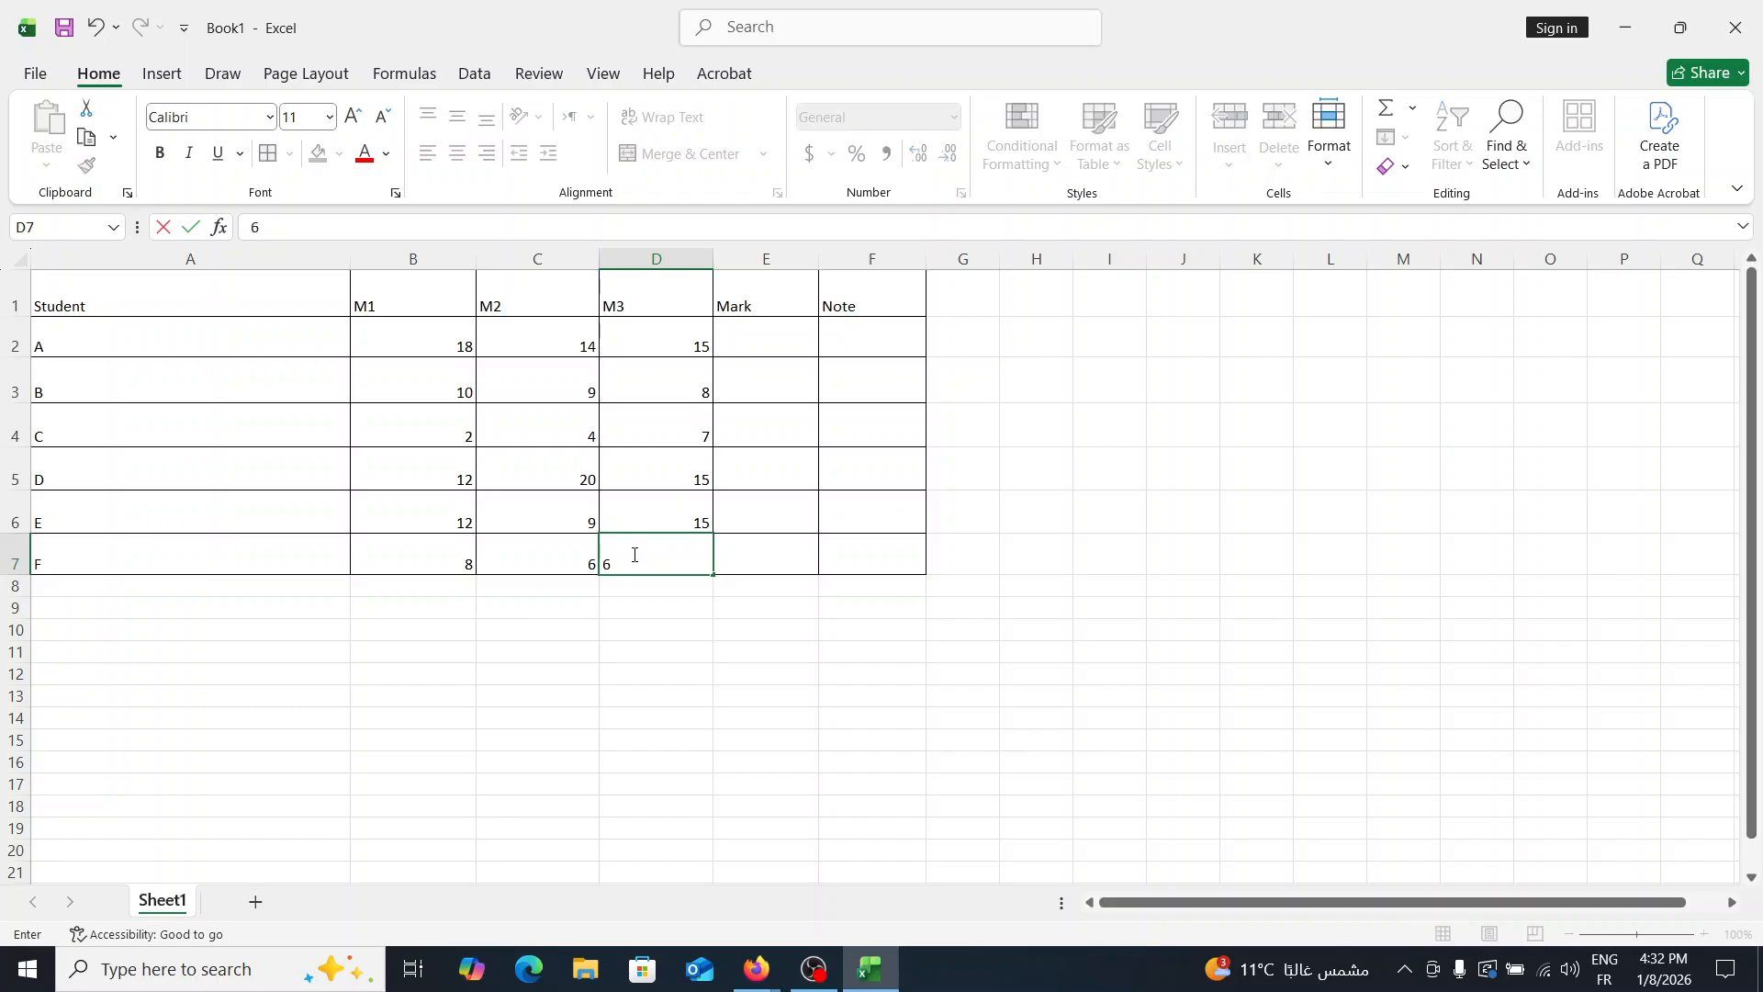
pyautogui.click(786, 539)
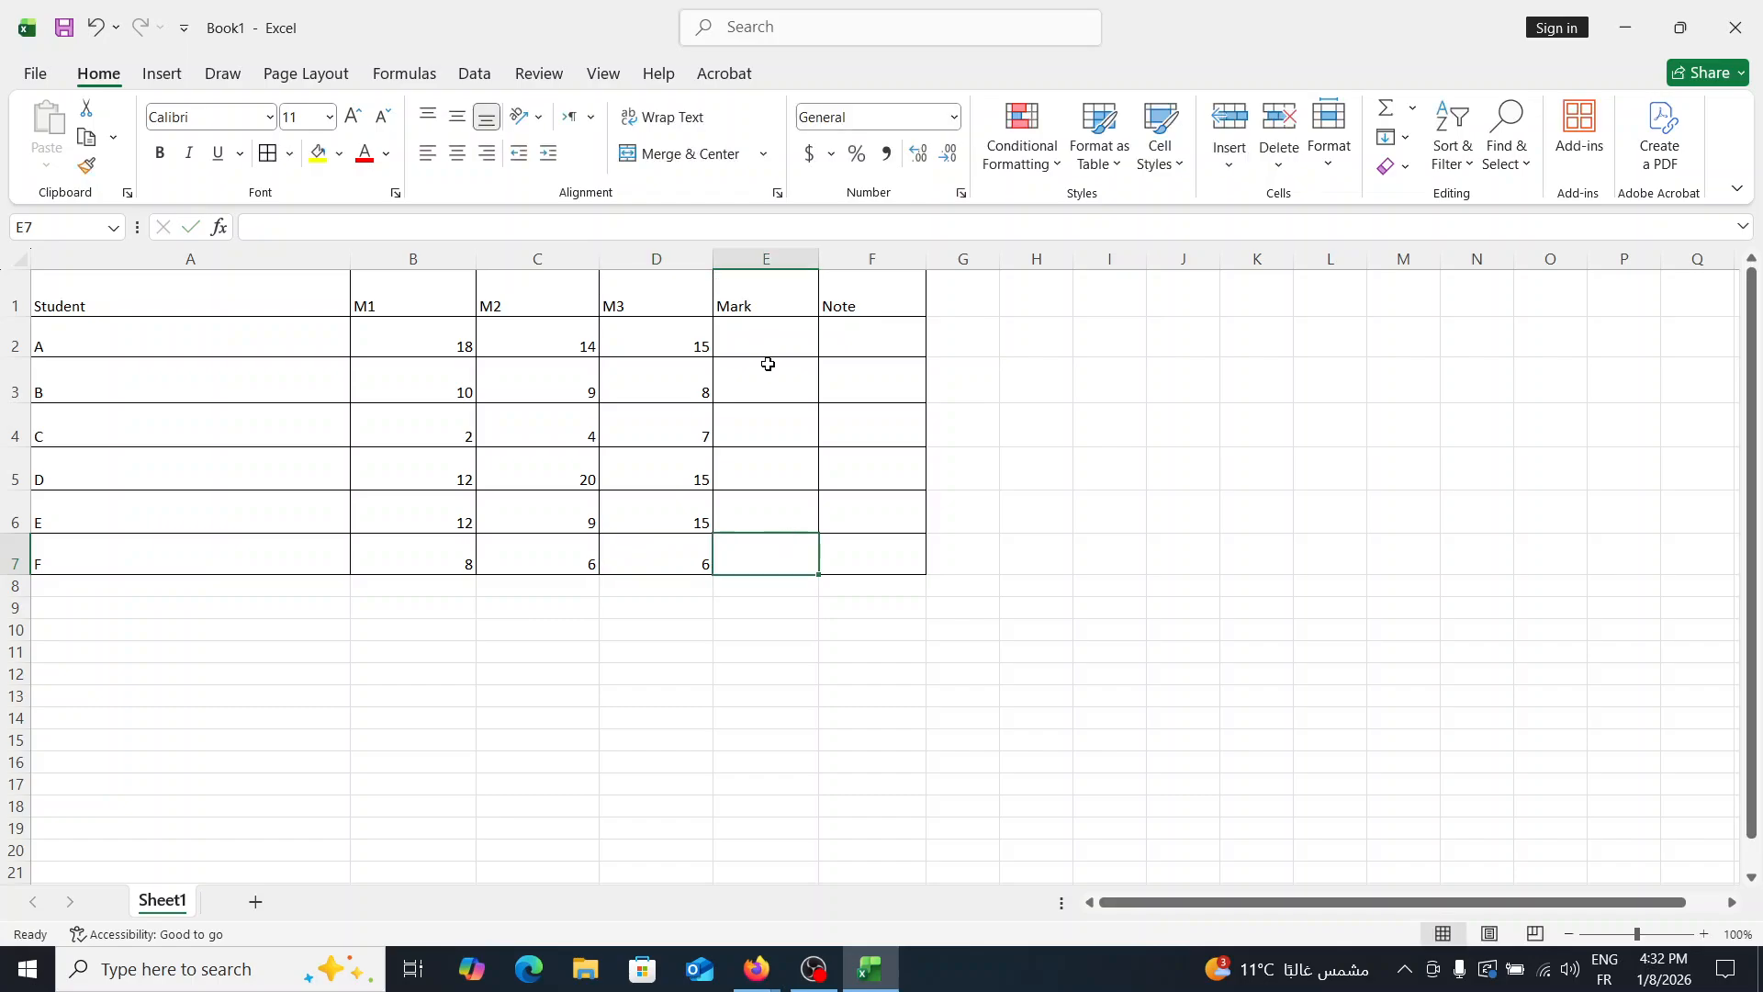
# - Calculate student A's Mark in E2 with the formula =(B2+C2+D2*2)/4
pyautogui.click(727, 330)
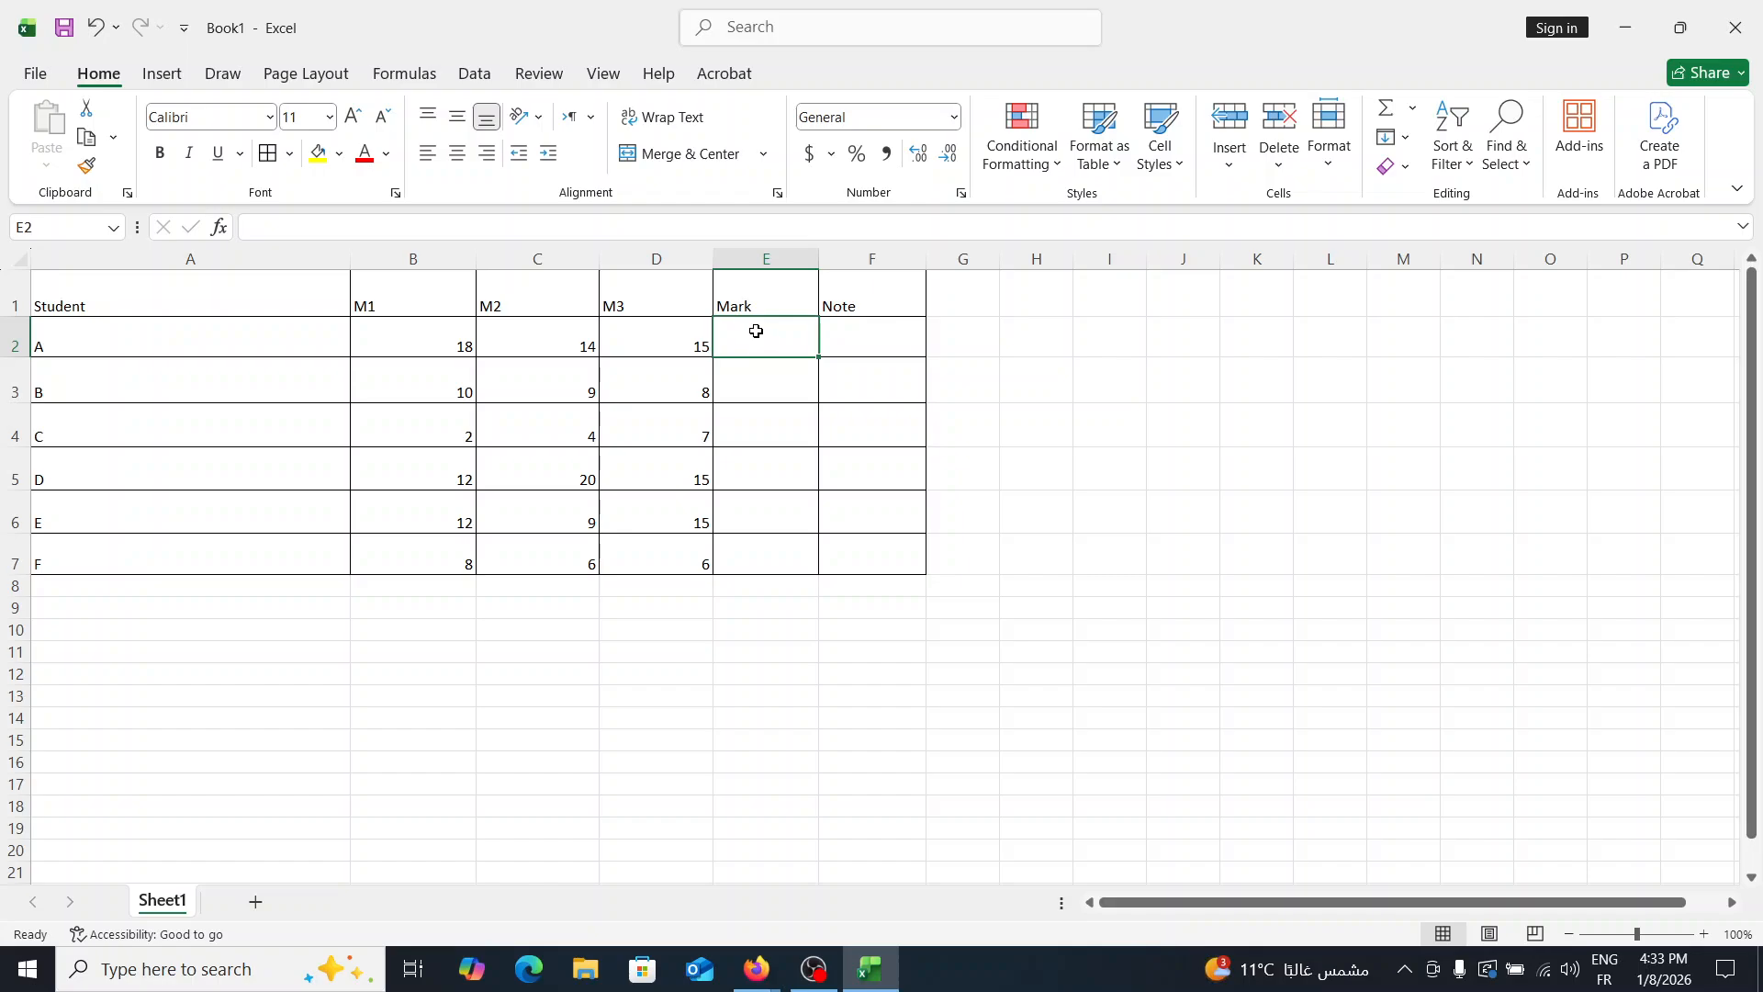
pyautogui.write('=')
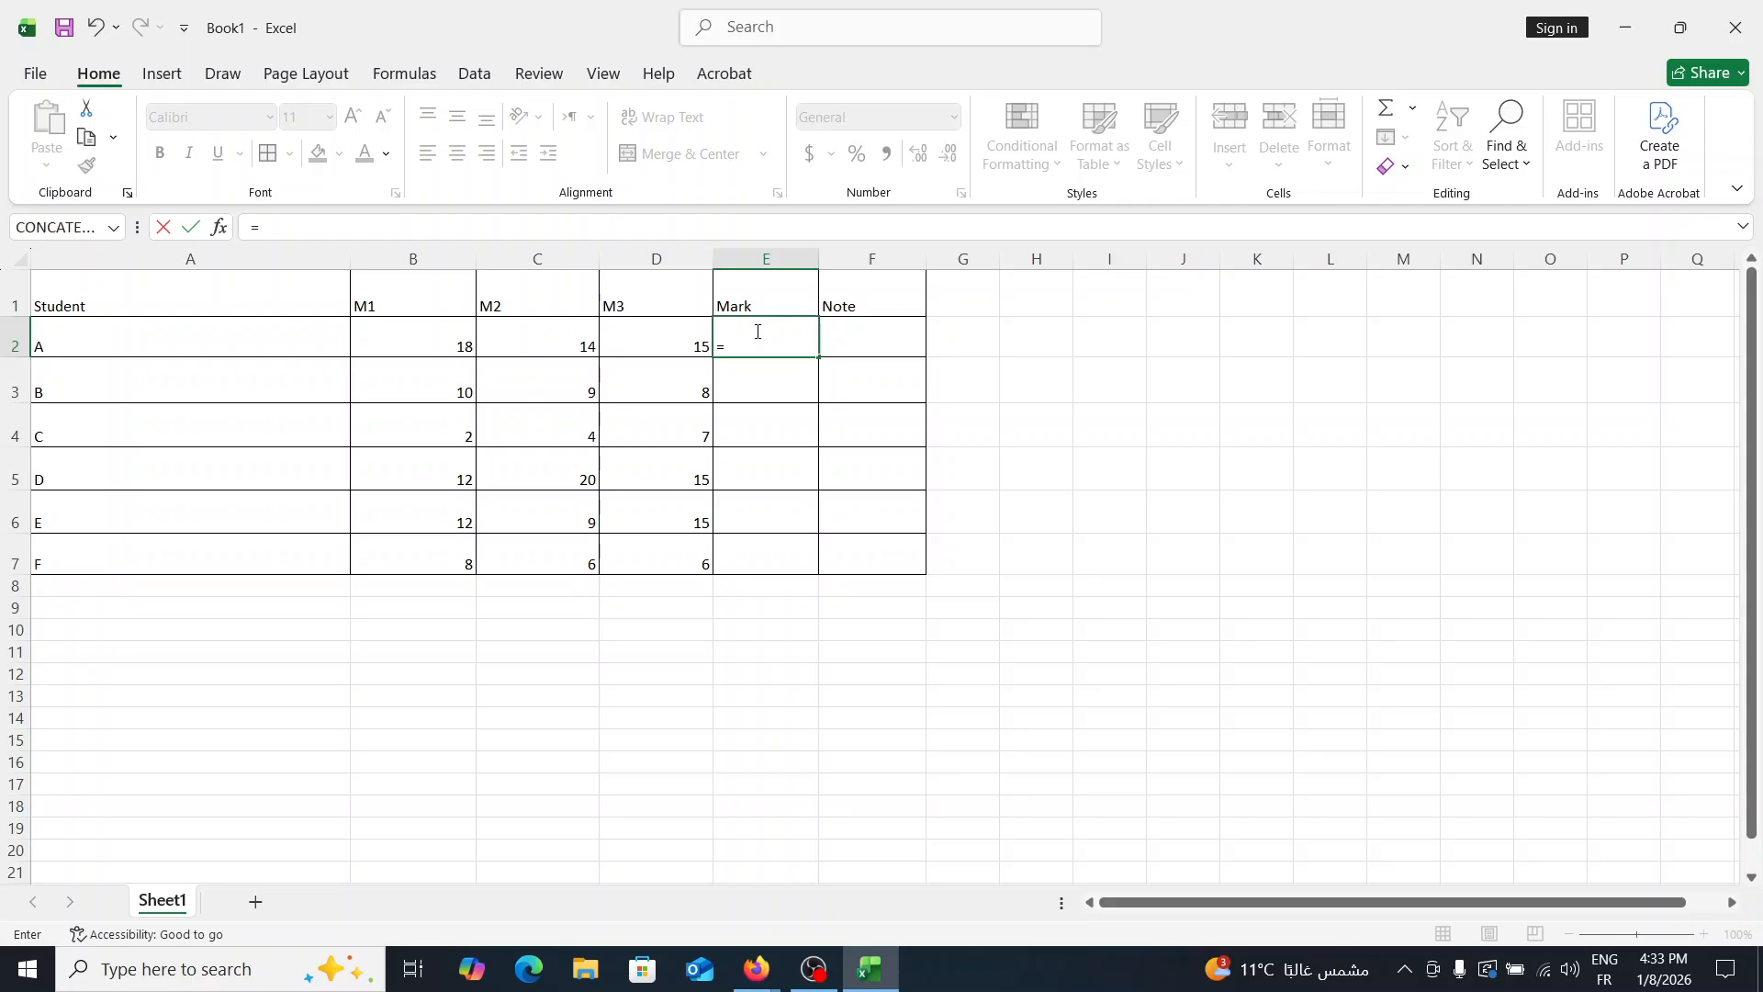
pyautogui.write('b2')
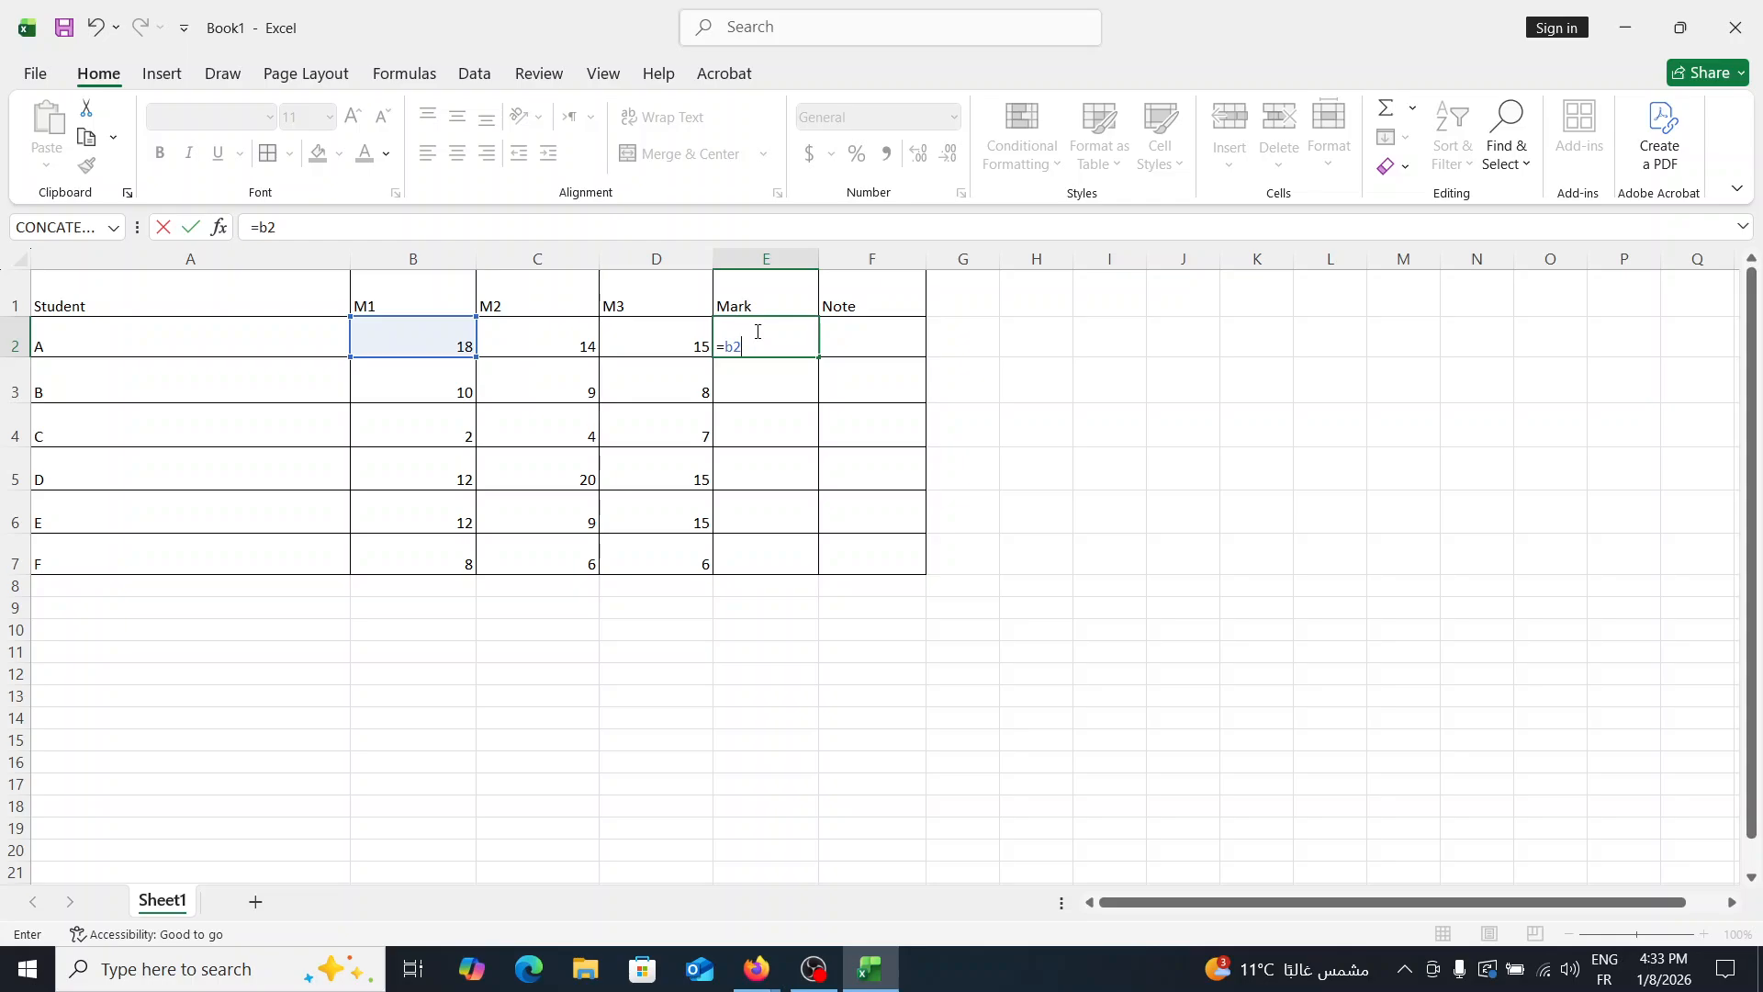
pyautogui.write('+')
pyautogui.click(729, 344)
pyautogui.write('(')
pyautogui.write('c2')
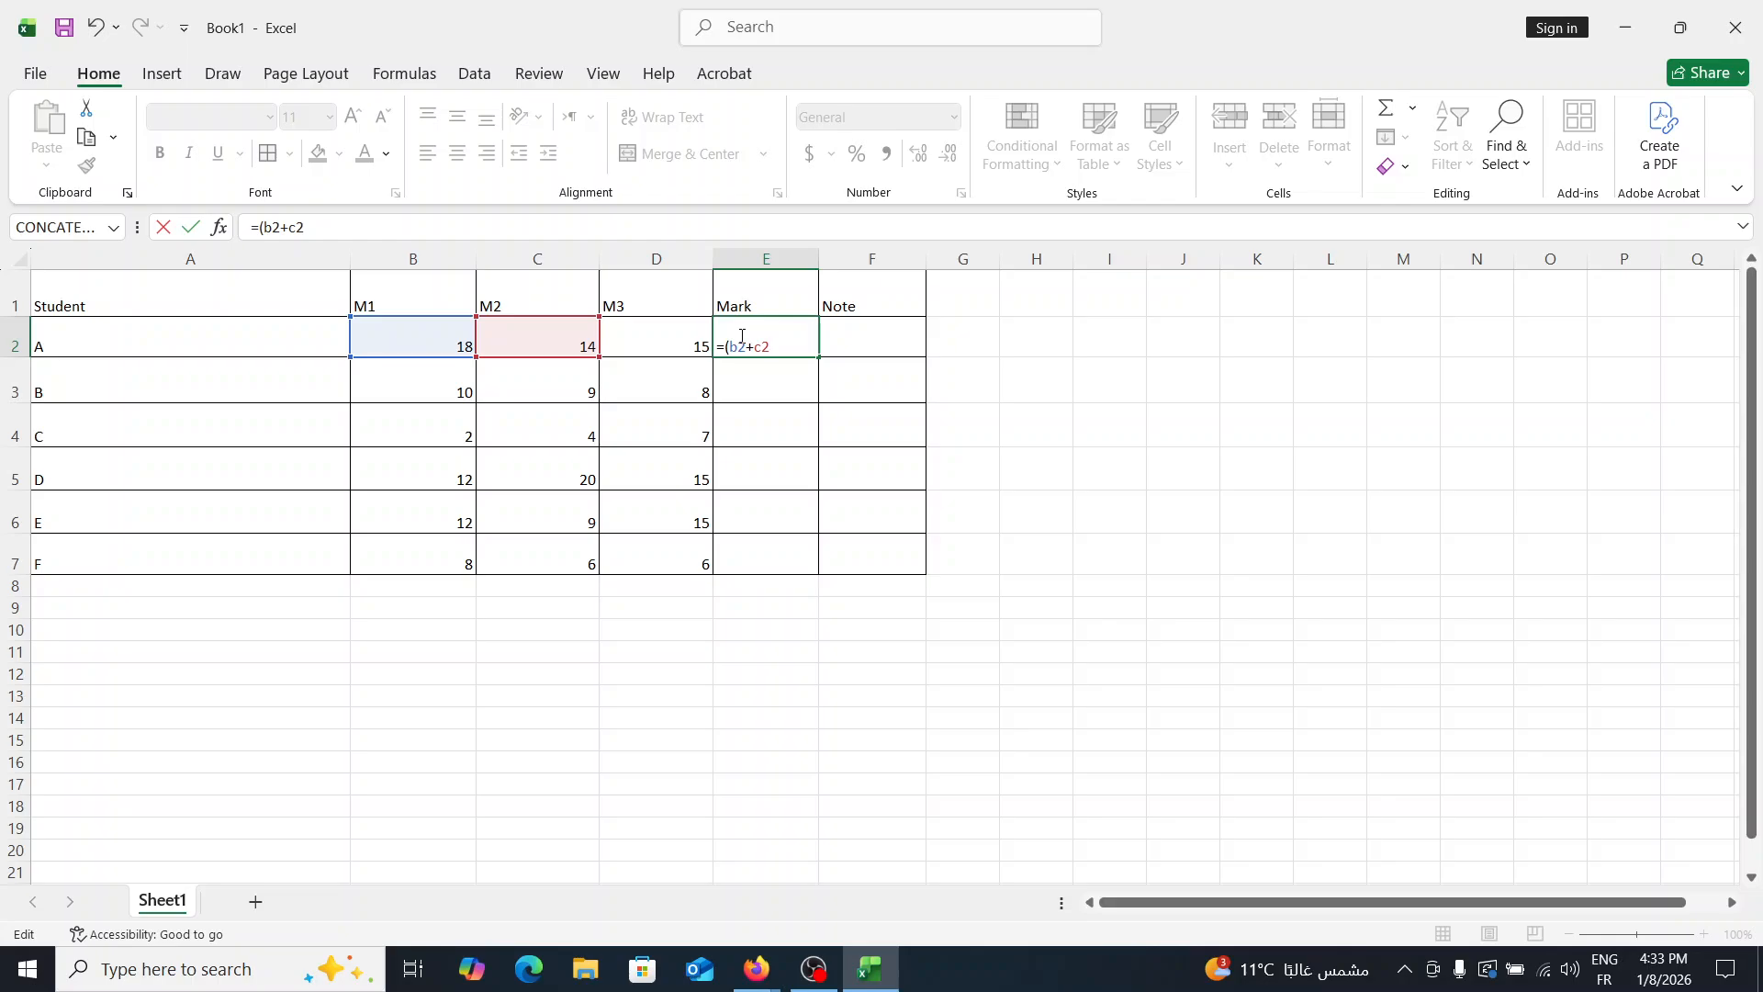
pyautogui.write('+')
pyautogui.write('d2')
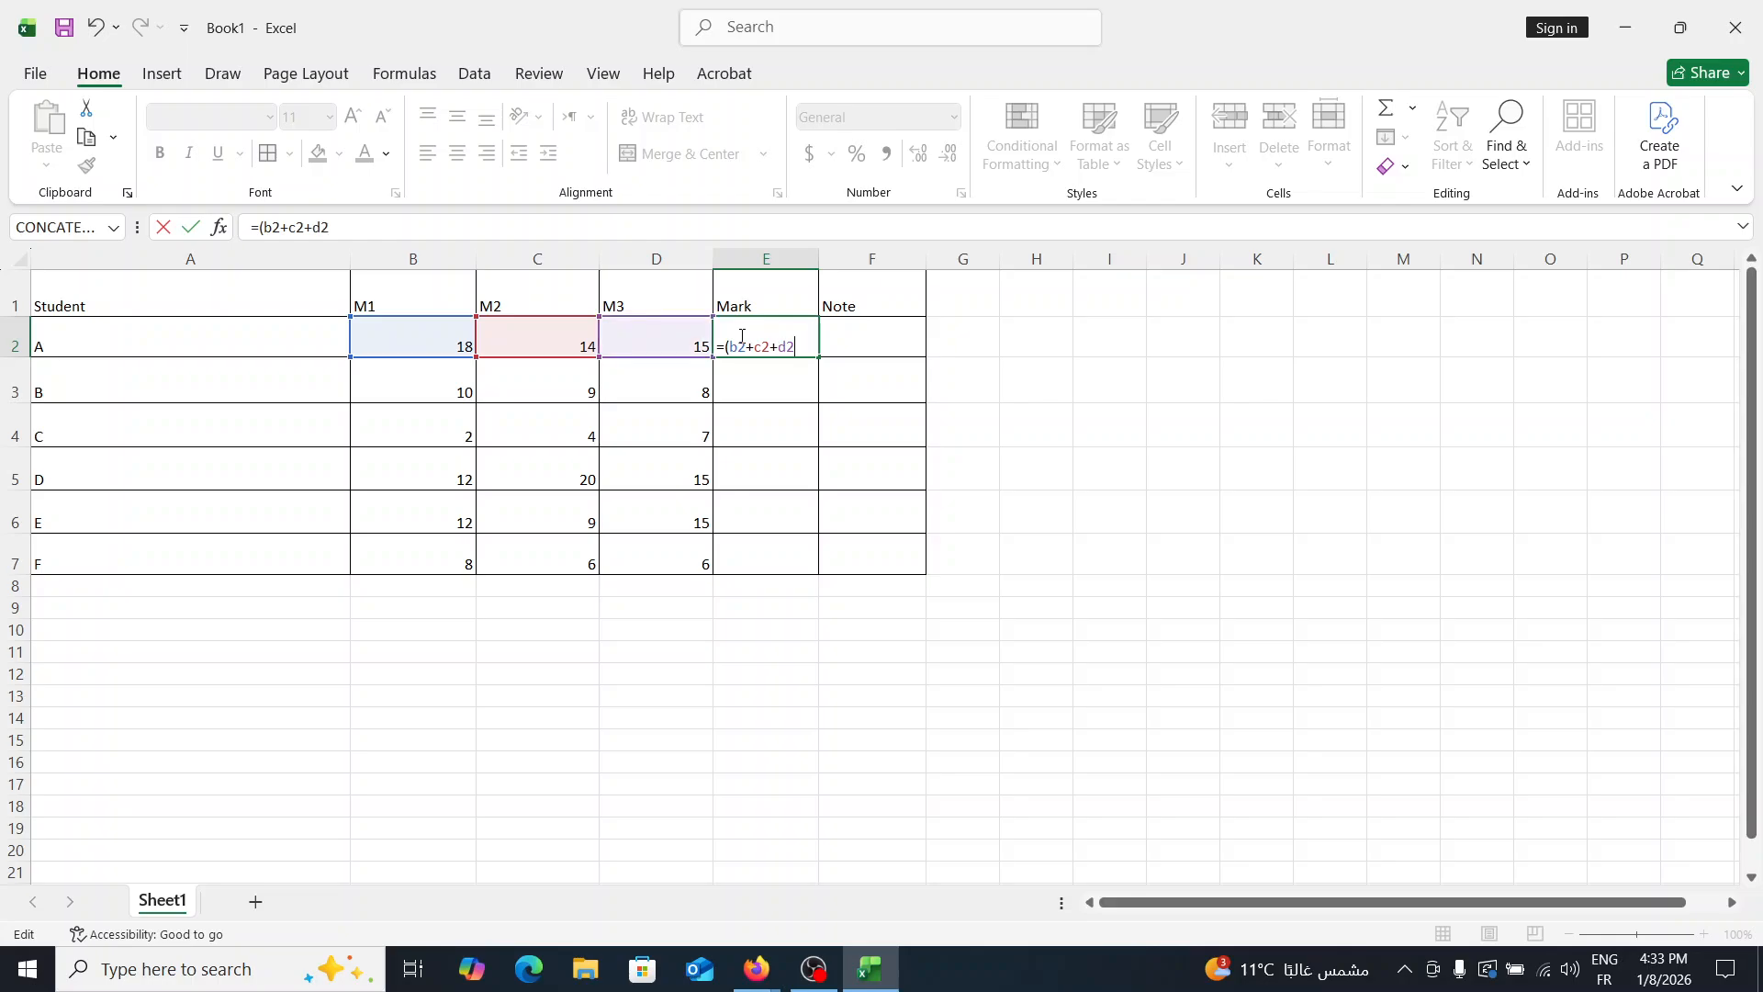
pyautogui.write('*2)/4')
pyautogui.press('Return')
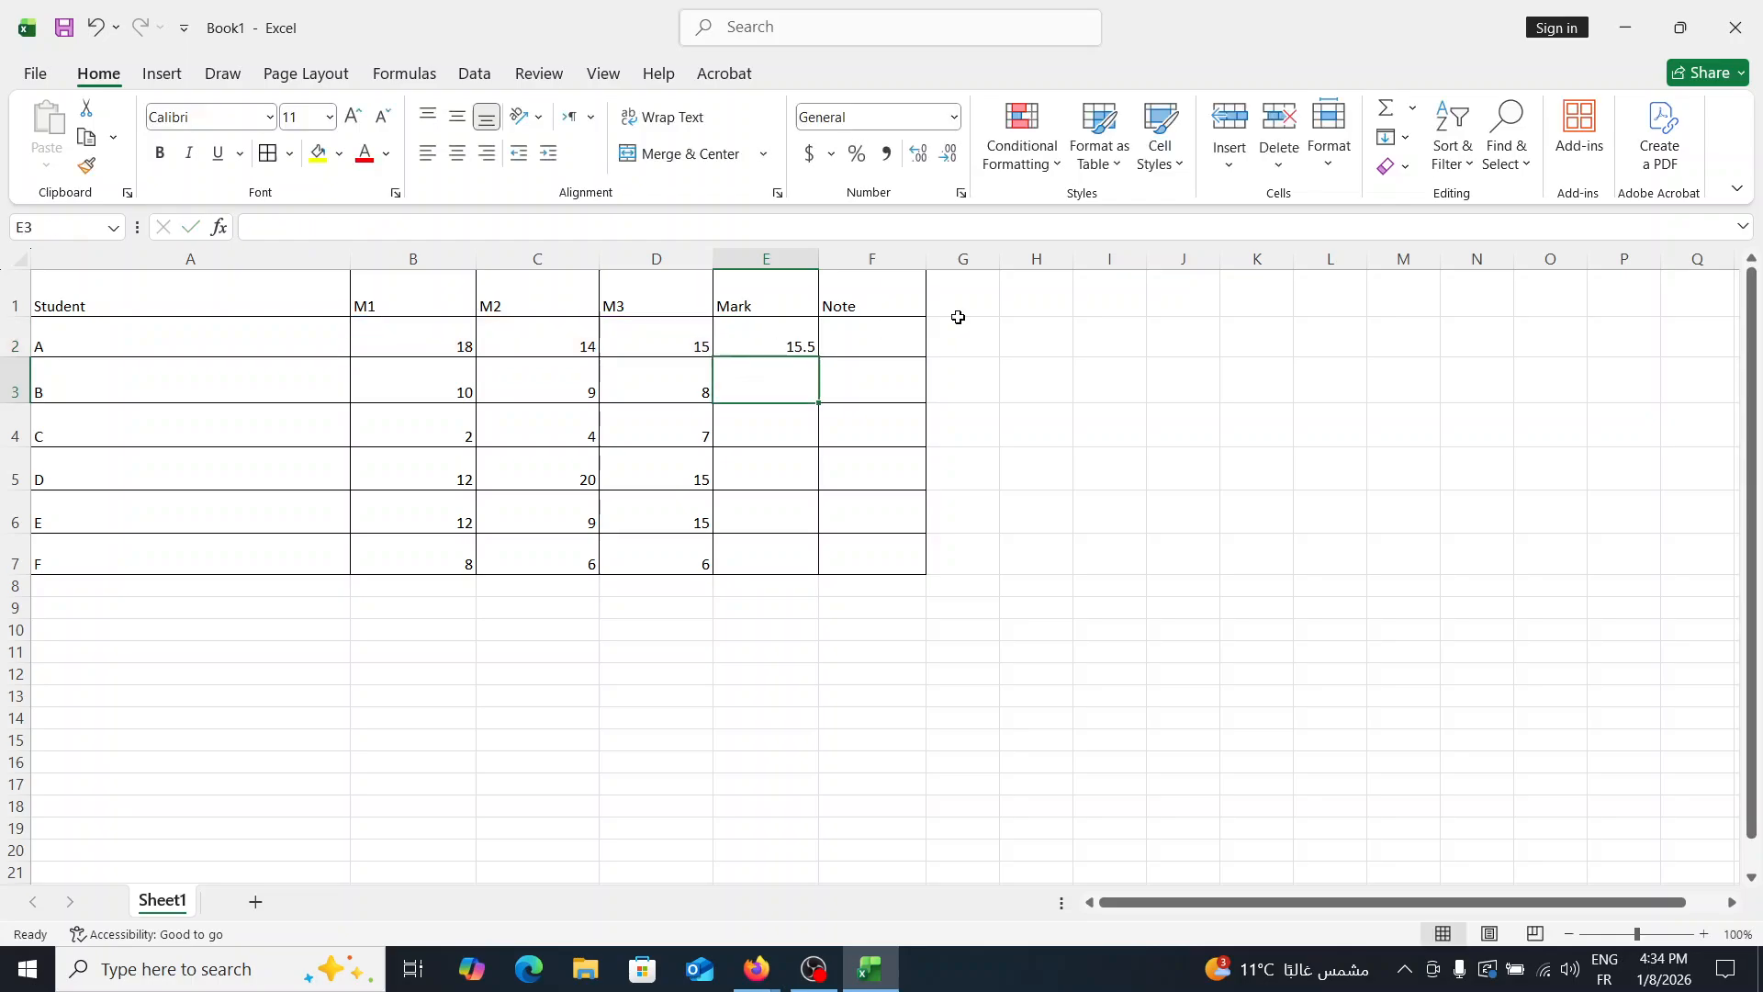
# - Review the Mark formula in E2 and check the Google Meet window briefly before returning to Excel
pyautogui.click(791, 329)
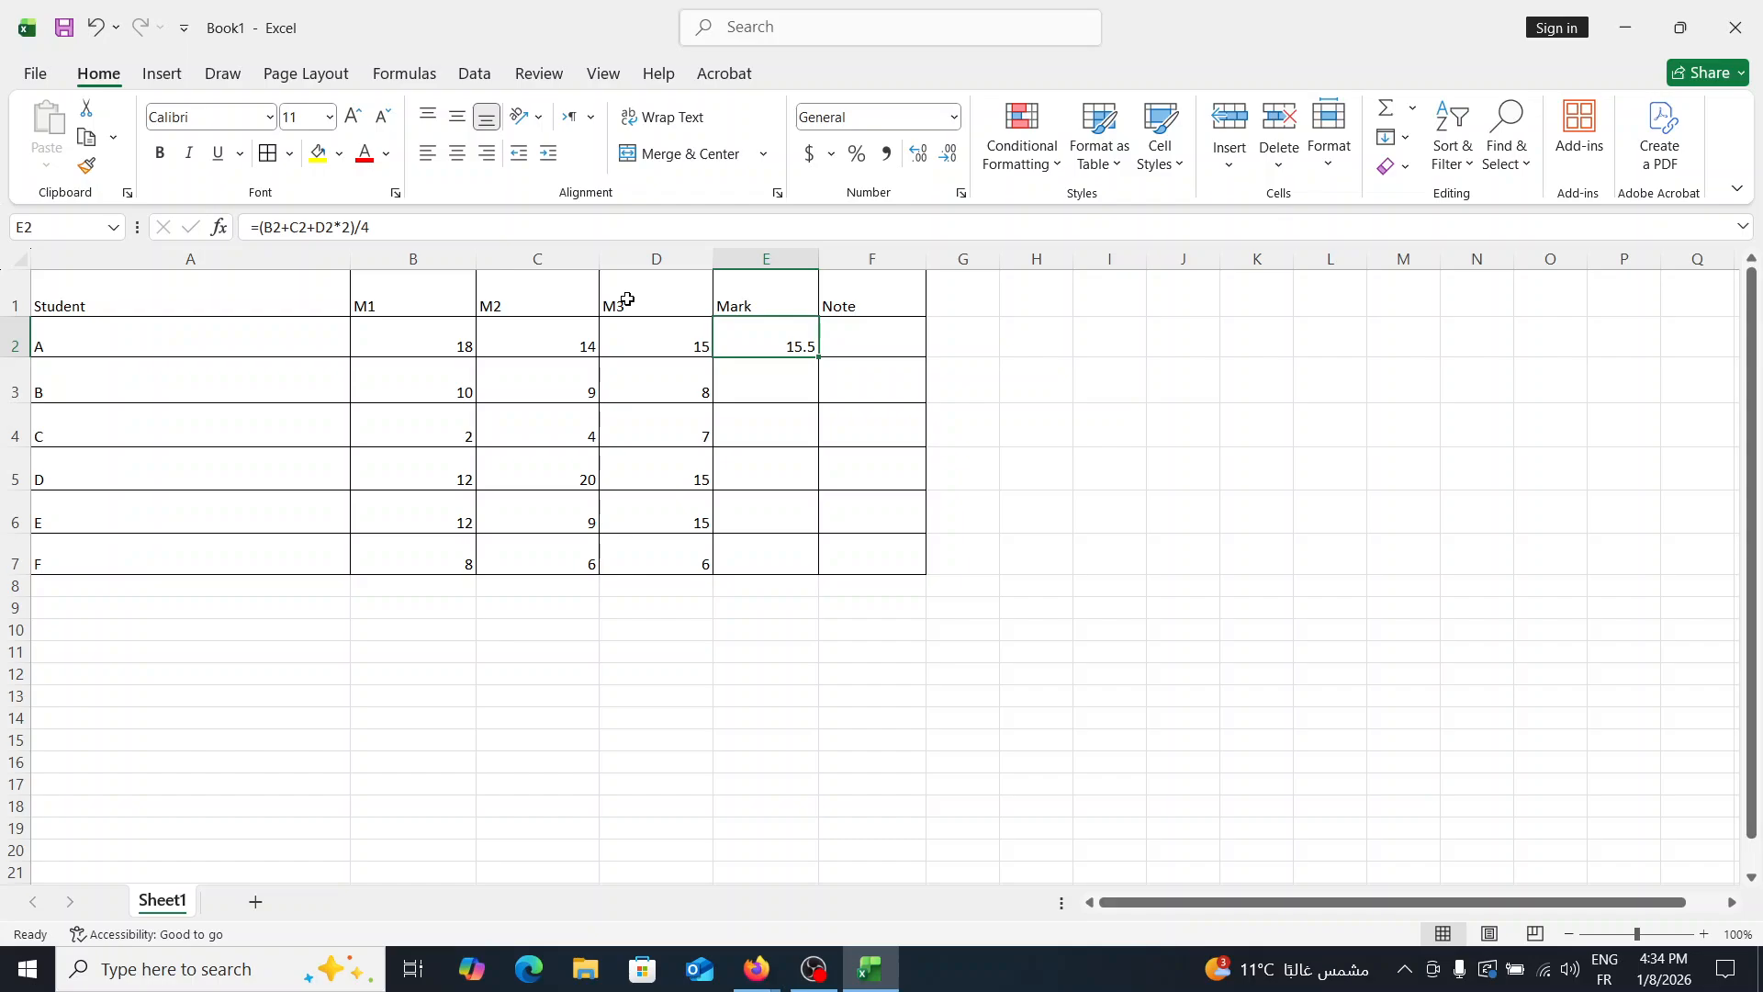
pyautogui.hotkey('alt', 'Tab')
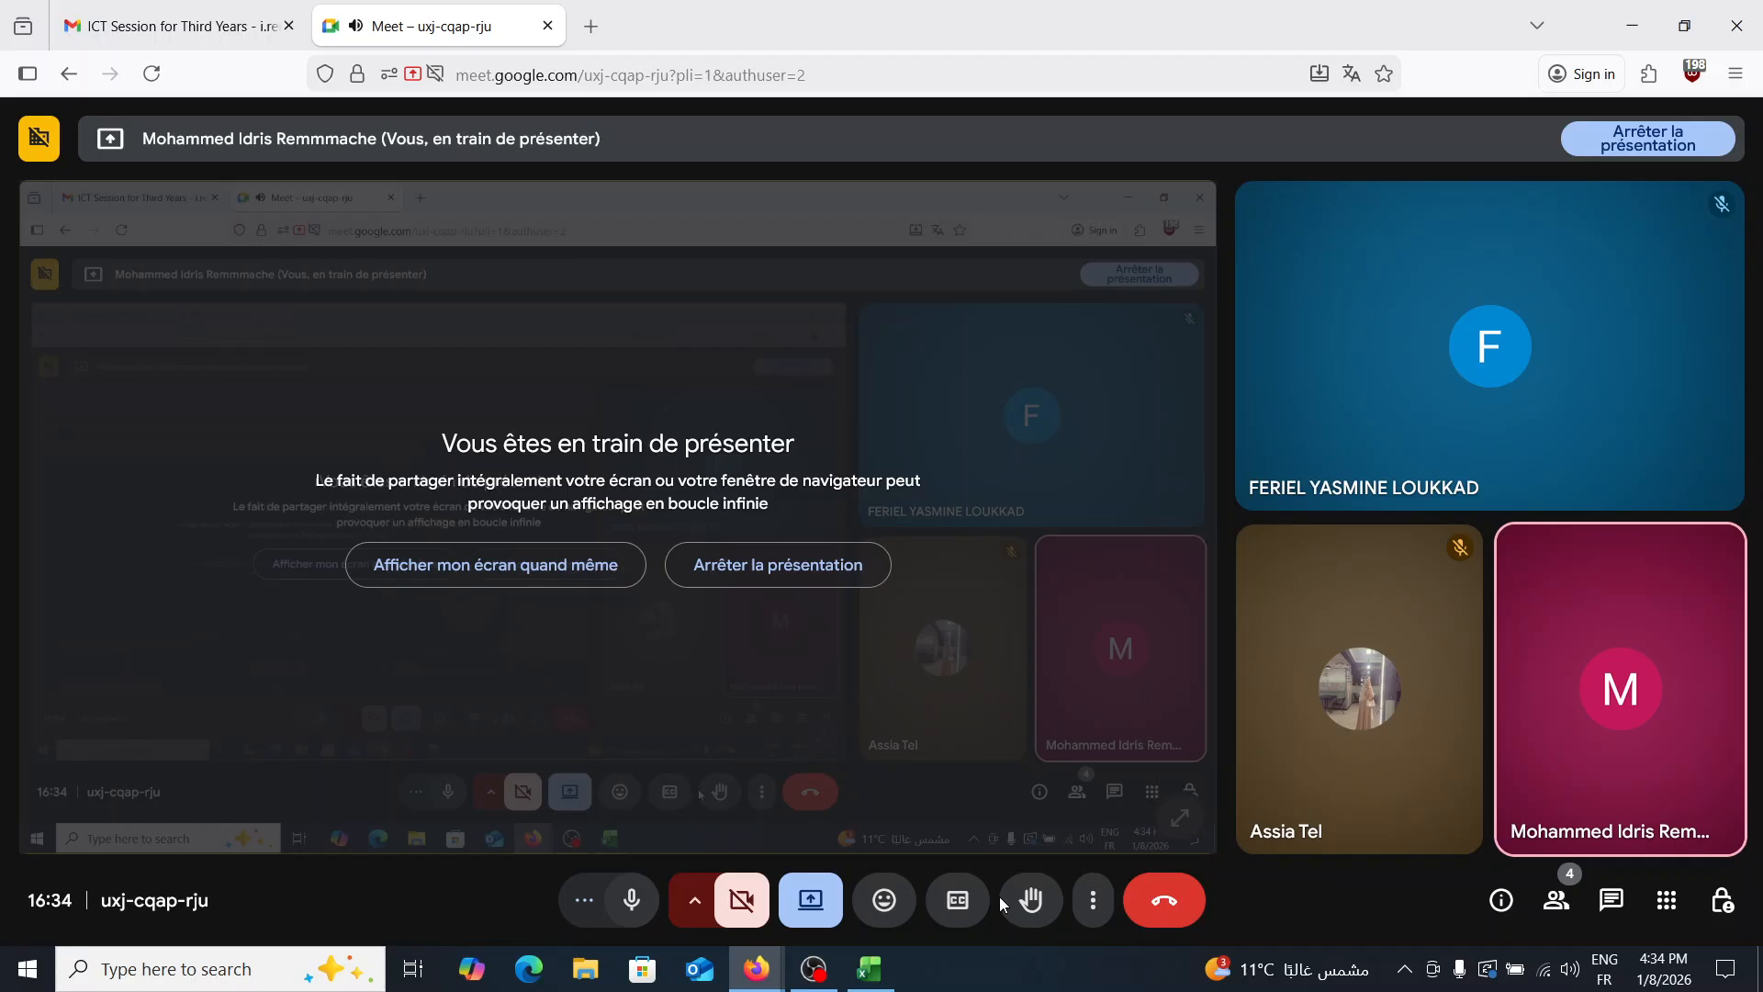
pyautogui.hotkey('alt', 'Tab')
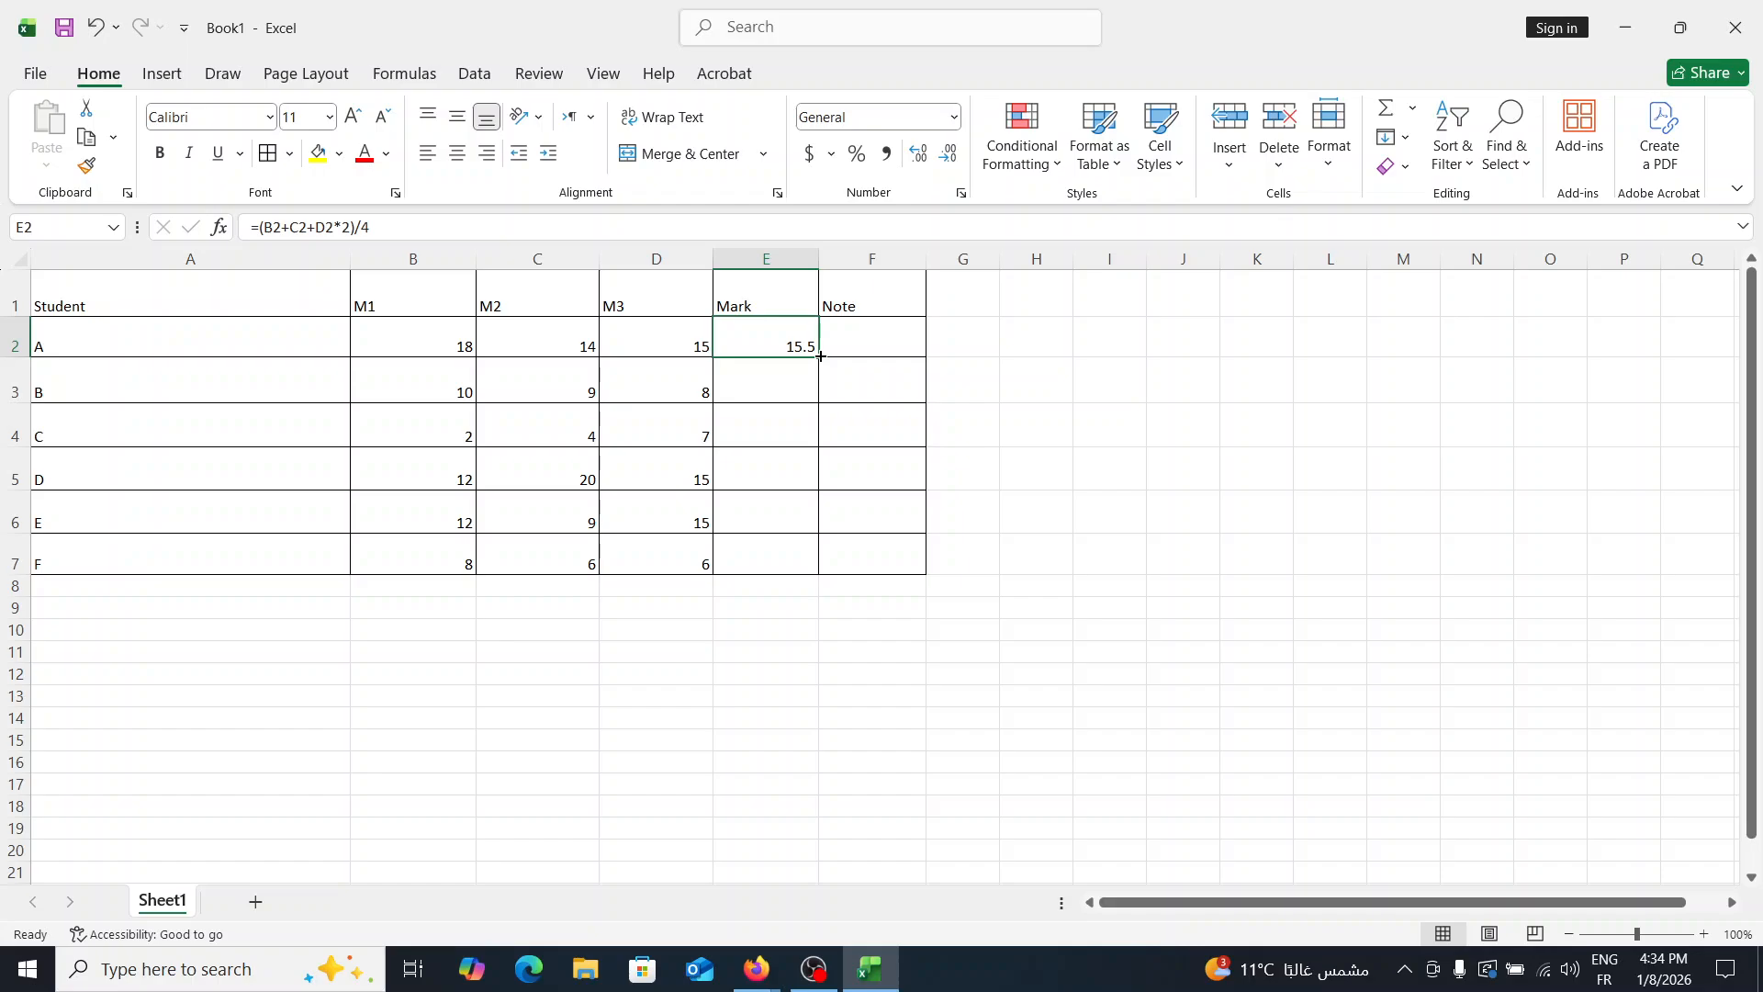
pyautogui.click(769, 391)
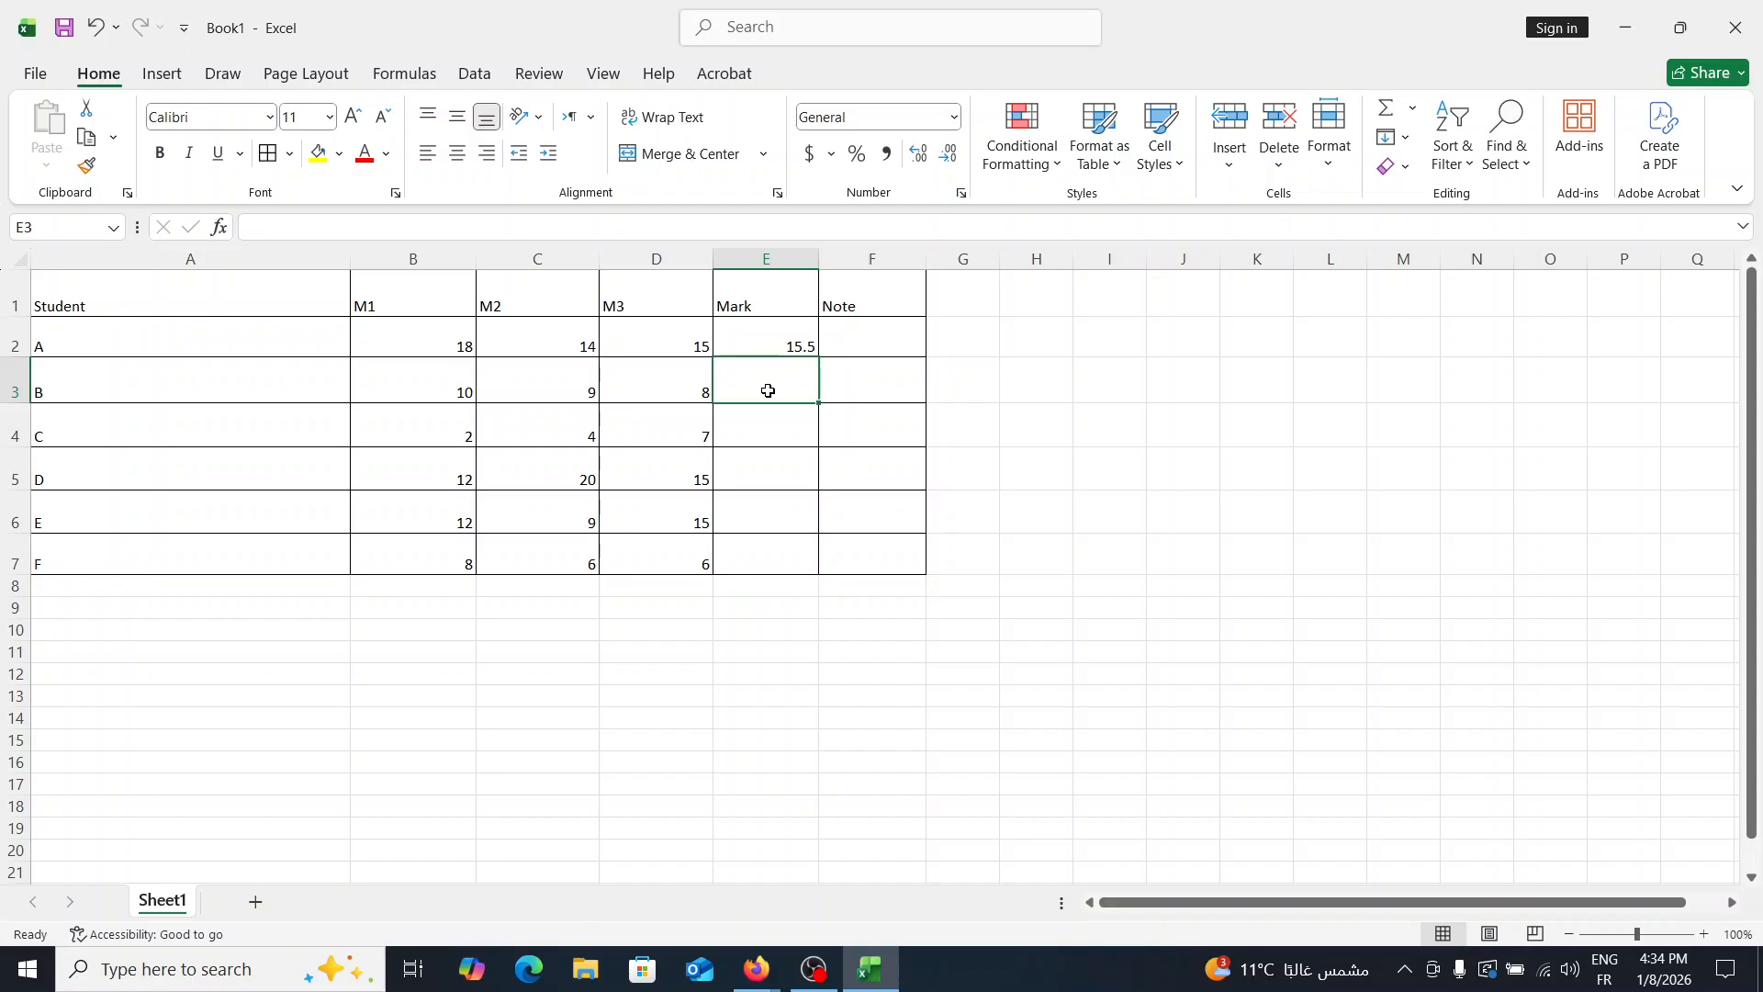
# - Fill the Mark formula from E2 down to E7 for the remaining students
pyautogui.click(812, 350)
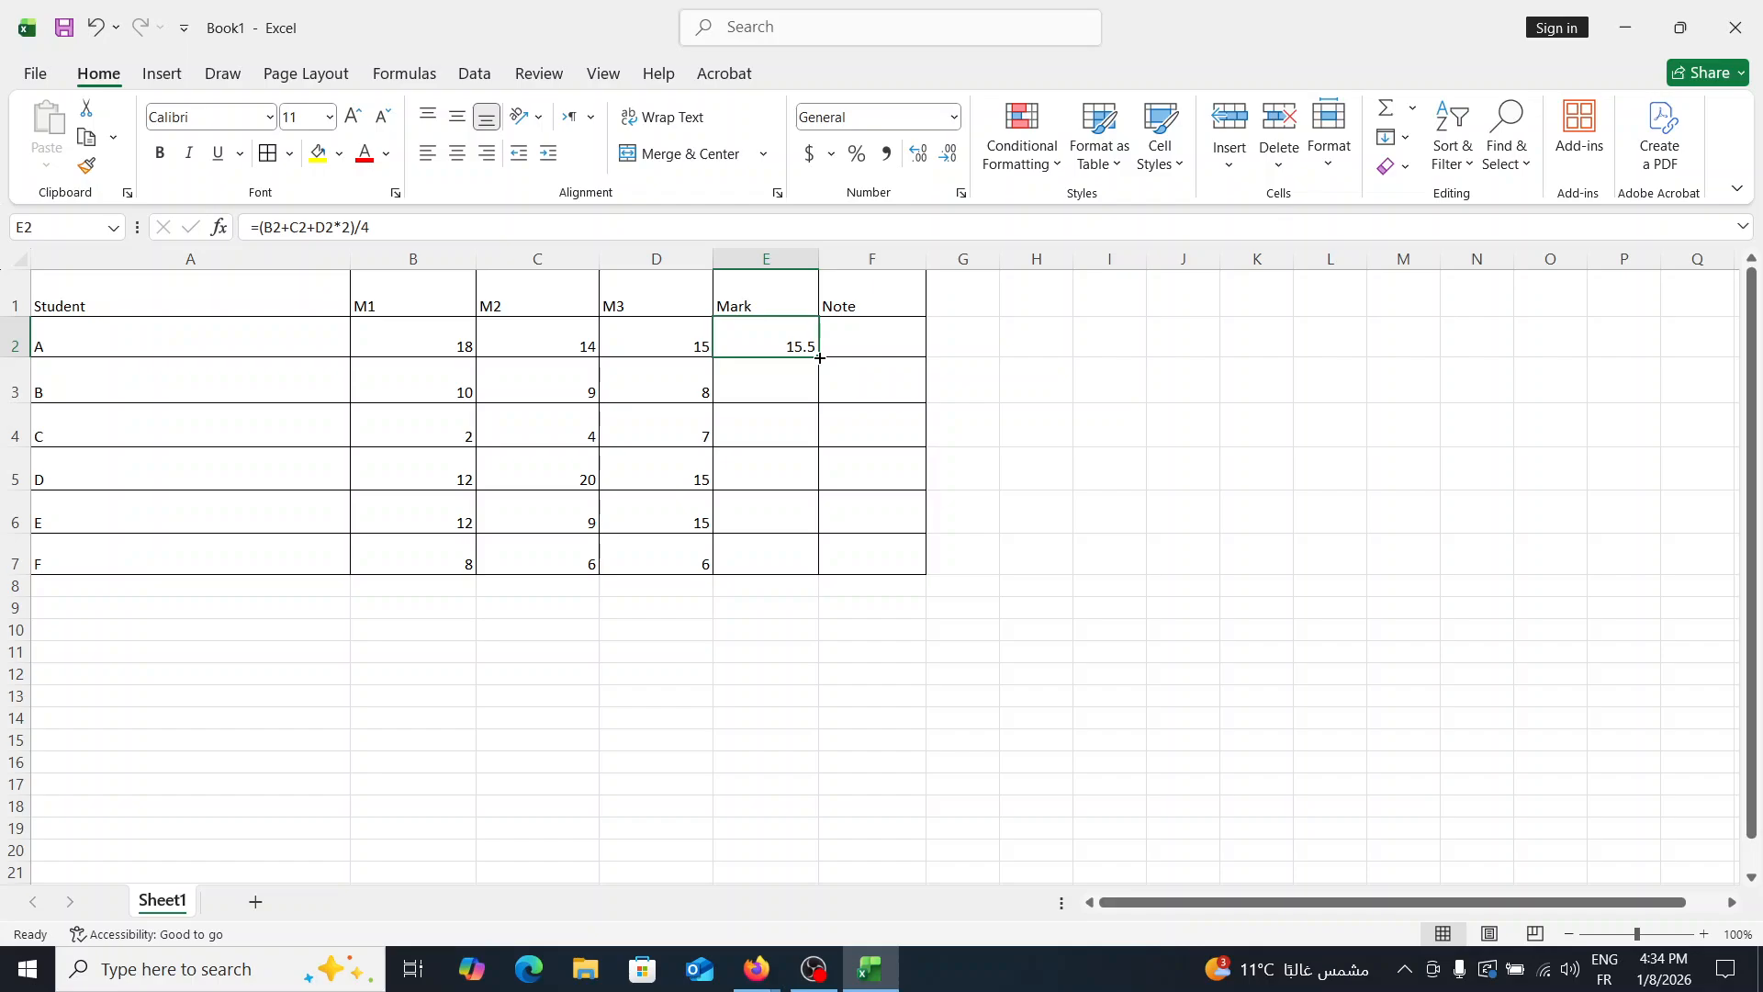
pyautogui.moveTo(820, 357); pyautogui.dragTo(818, 357)
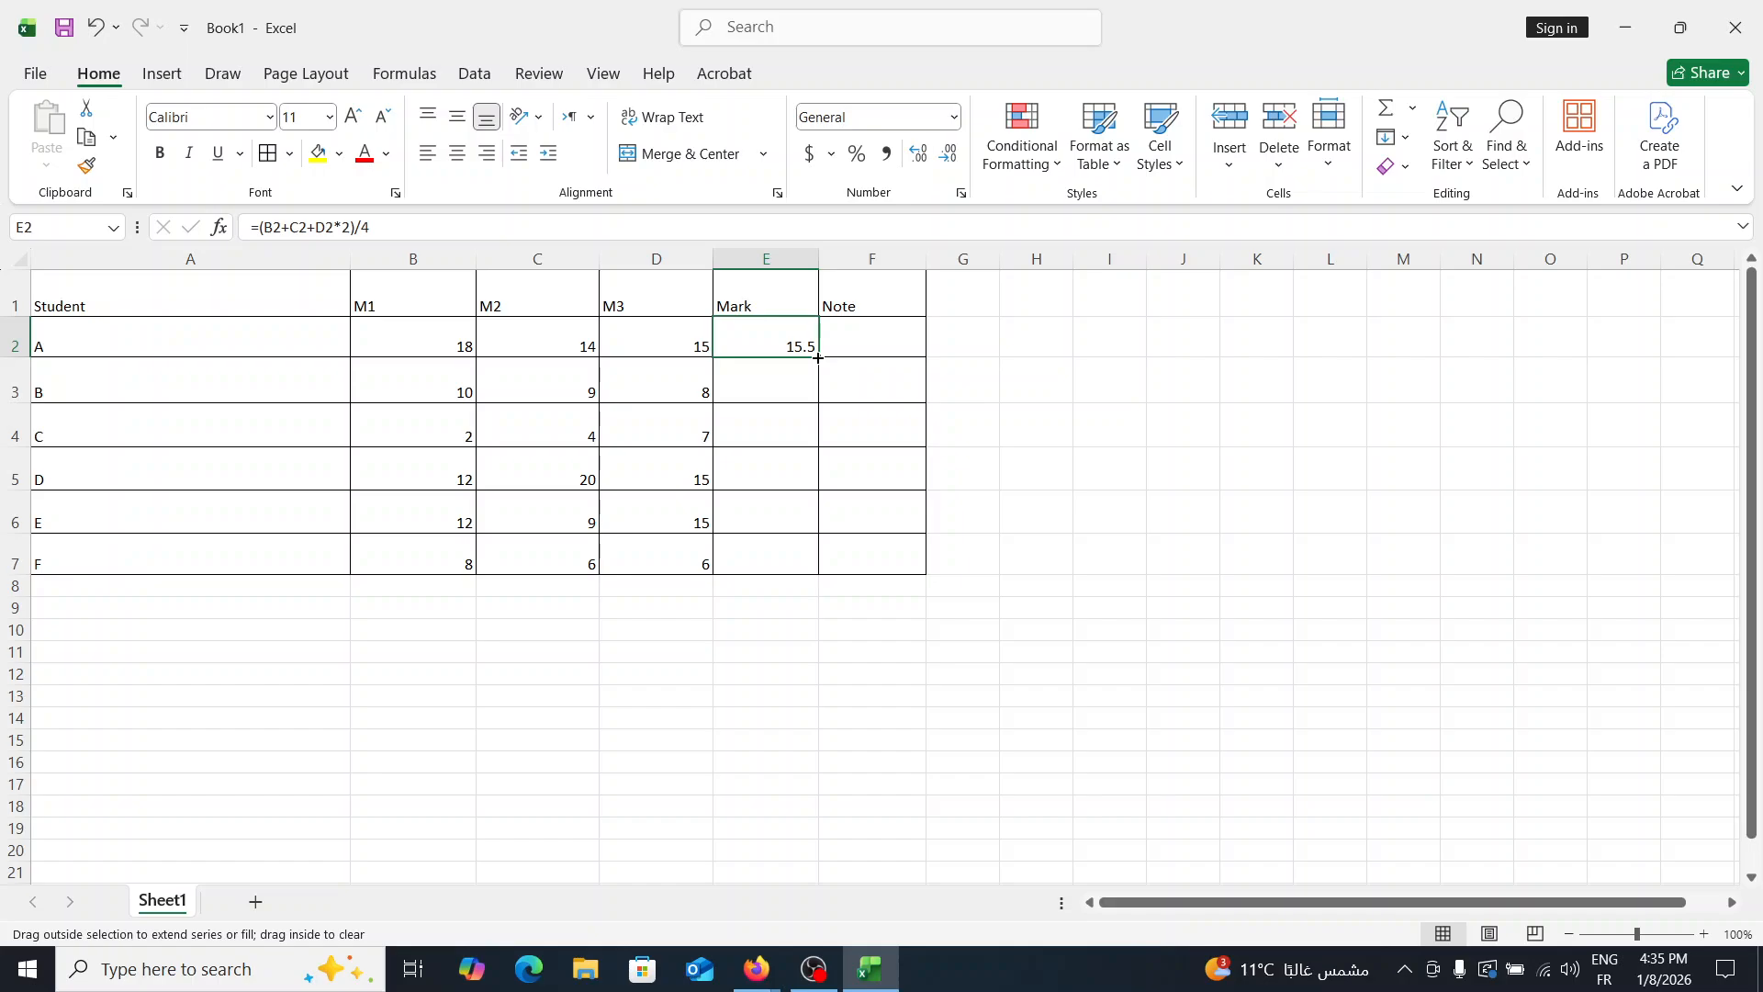
pyautogui.moveTo(818, 357); pyautogui.dragTo(818, 357)
pyautogui.moveTo(818, 357); pyautogui.dragTo(818, 569)
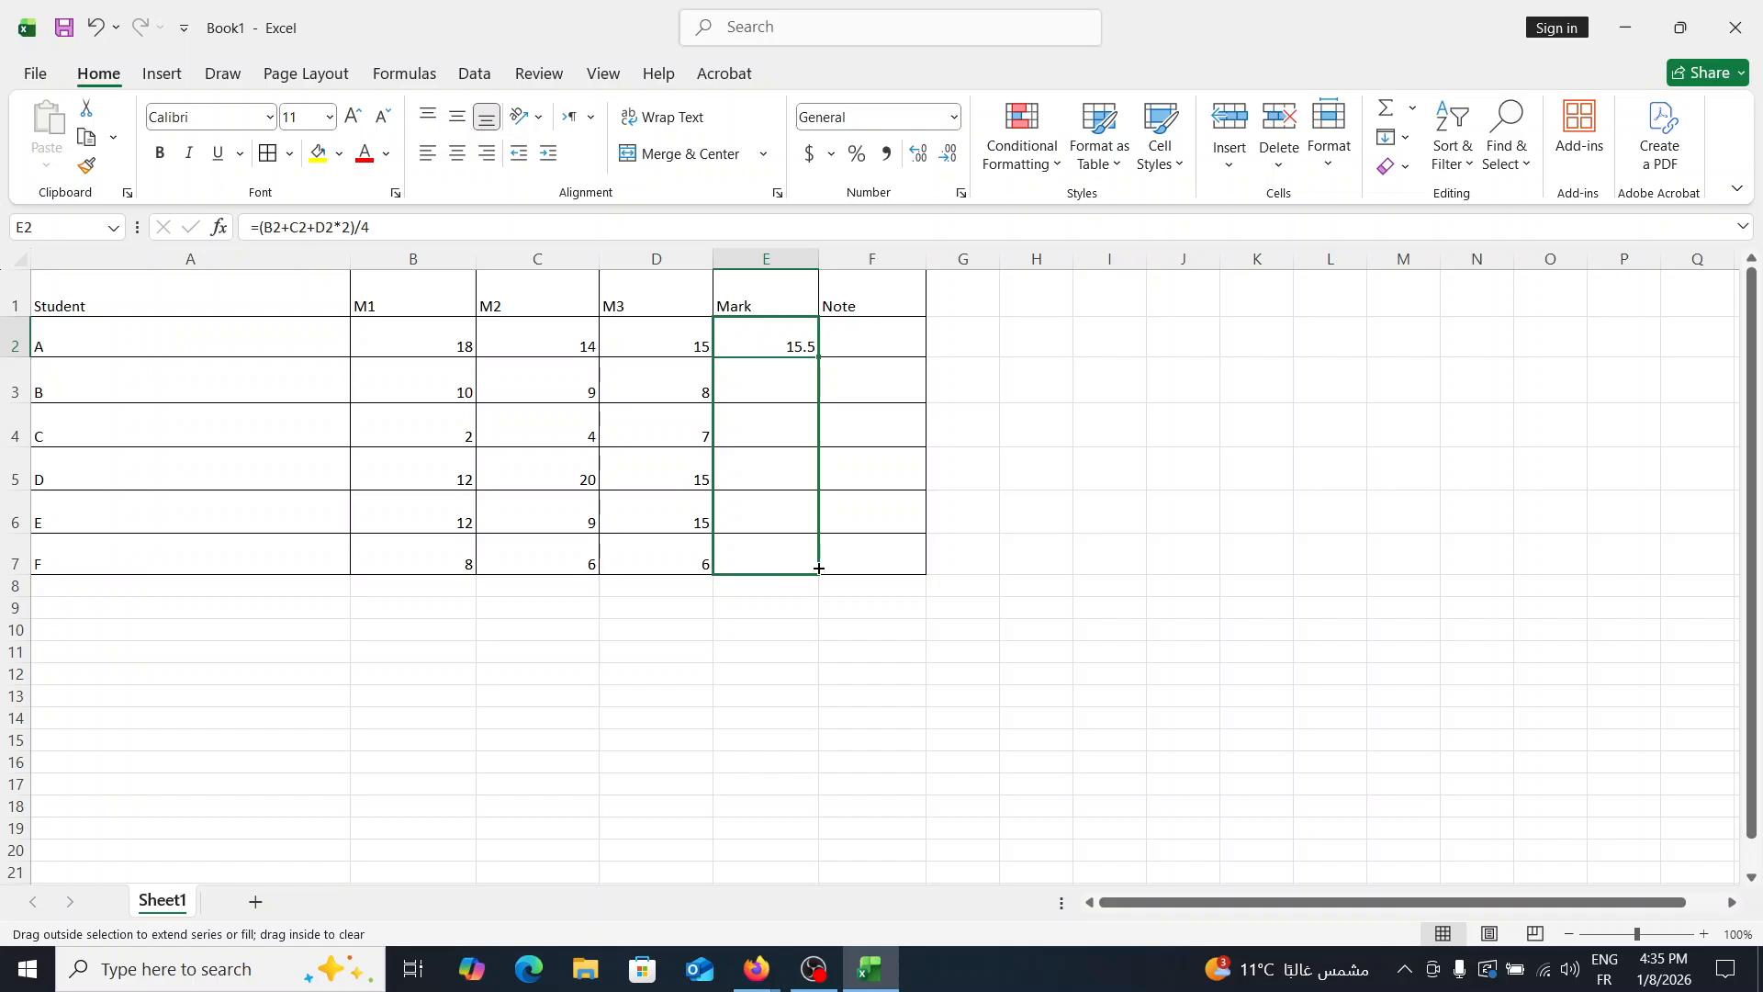
pyautogui.moveTo(818, 568); pyautogui.dragTo(818, 568)
pyautogui.moveTo(818, 568); pyautogui.dragTo(818, 569)
pyautogui.moveTo(819, 569); pyautogui.dragTo(818, 568)
pyautogui.moveTo(818, 568); pyautogui.dragTo(818, 568)
pyautogui.moveTo(818, 568); pyautogui.dragTo(818, 569)
# - Inspect the copied Mark formulas in cells E3, E4, E6 and E7
pyautogui.click(767, 381)
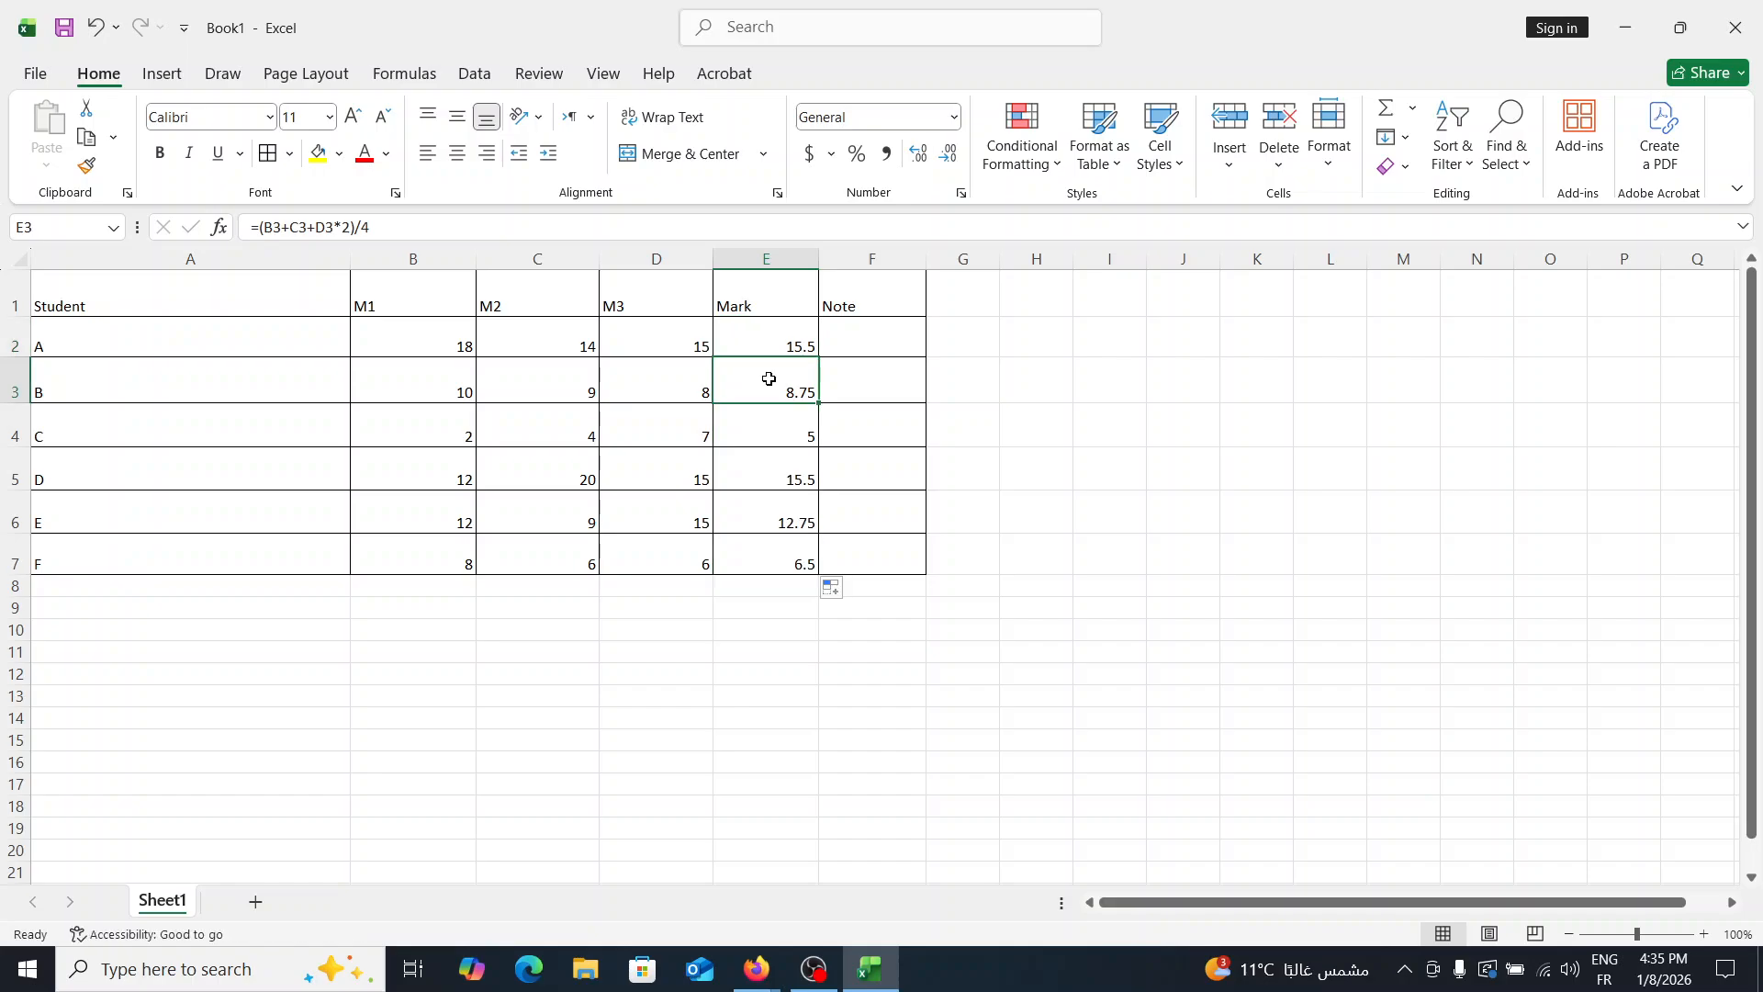
pyautogui.click(771, 417)
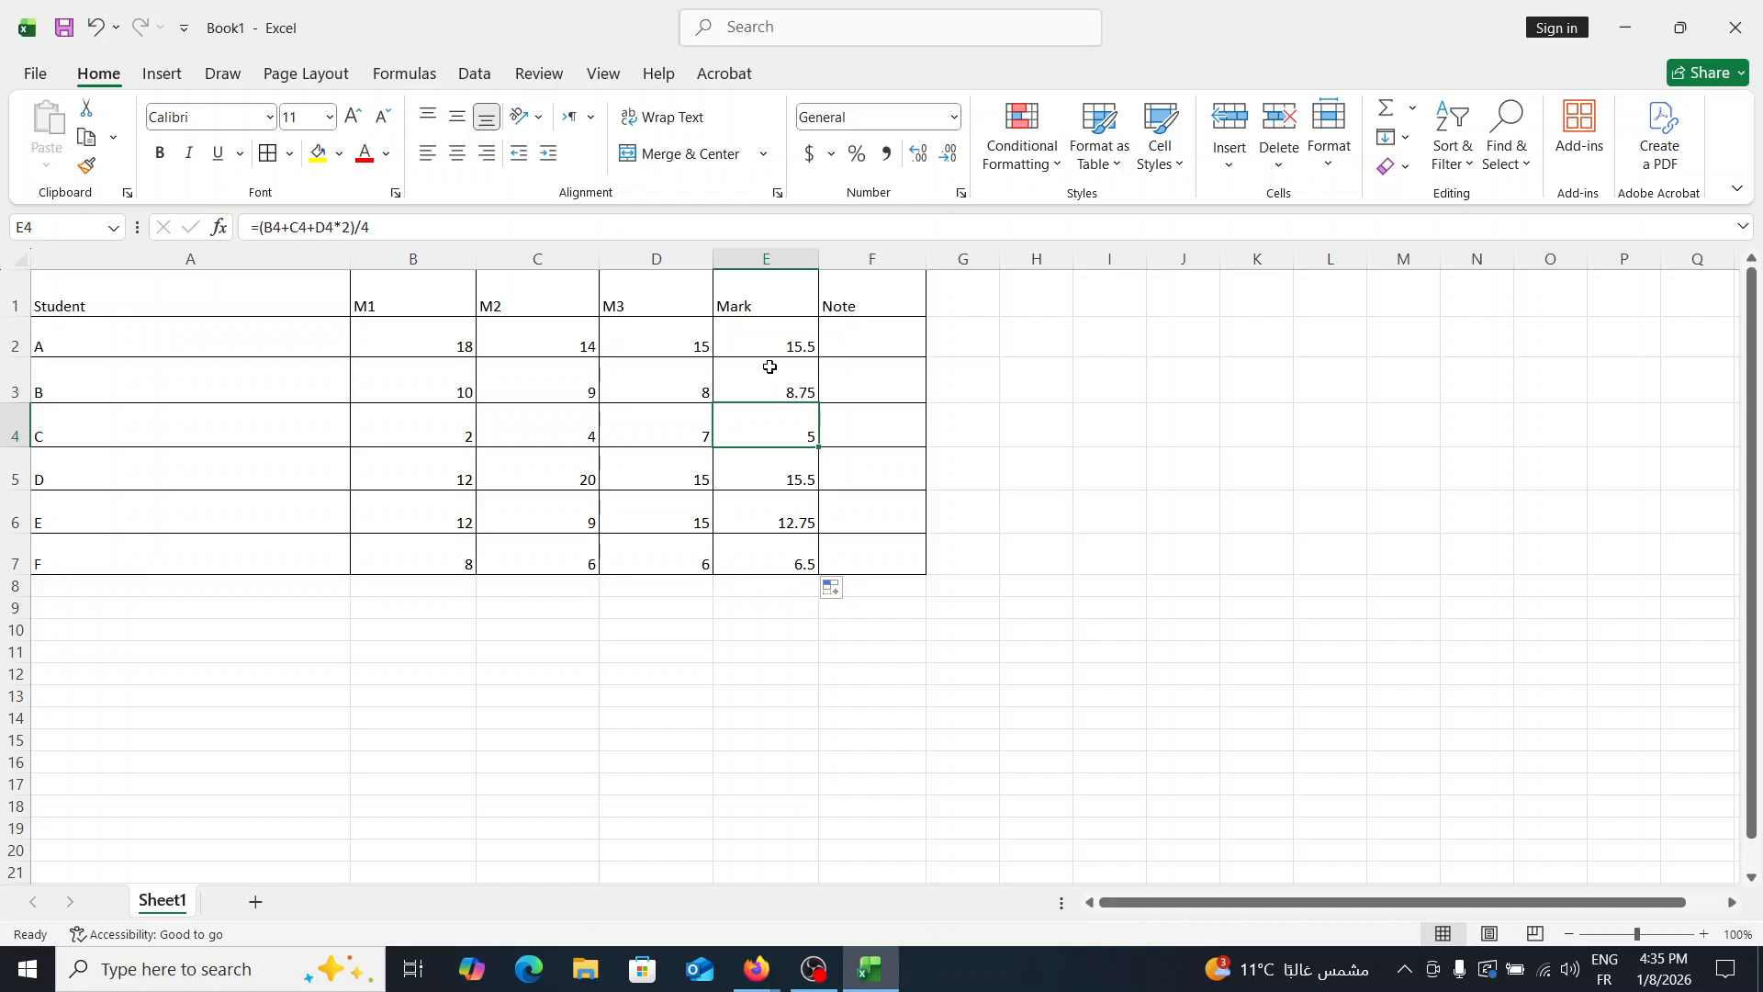
pyautogui.click(781, 378)
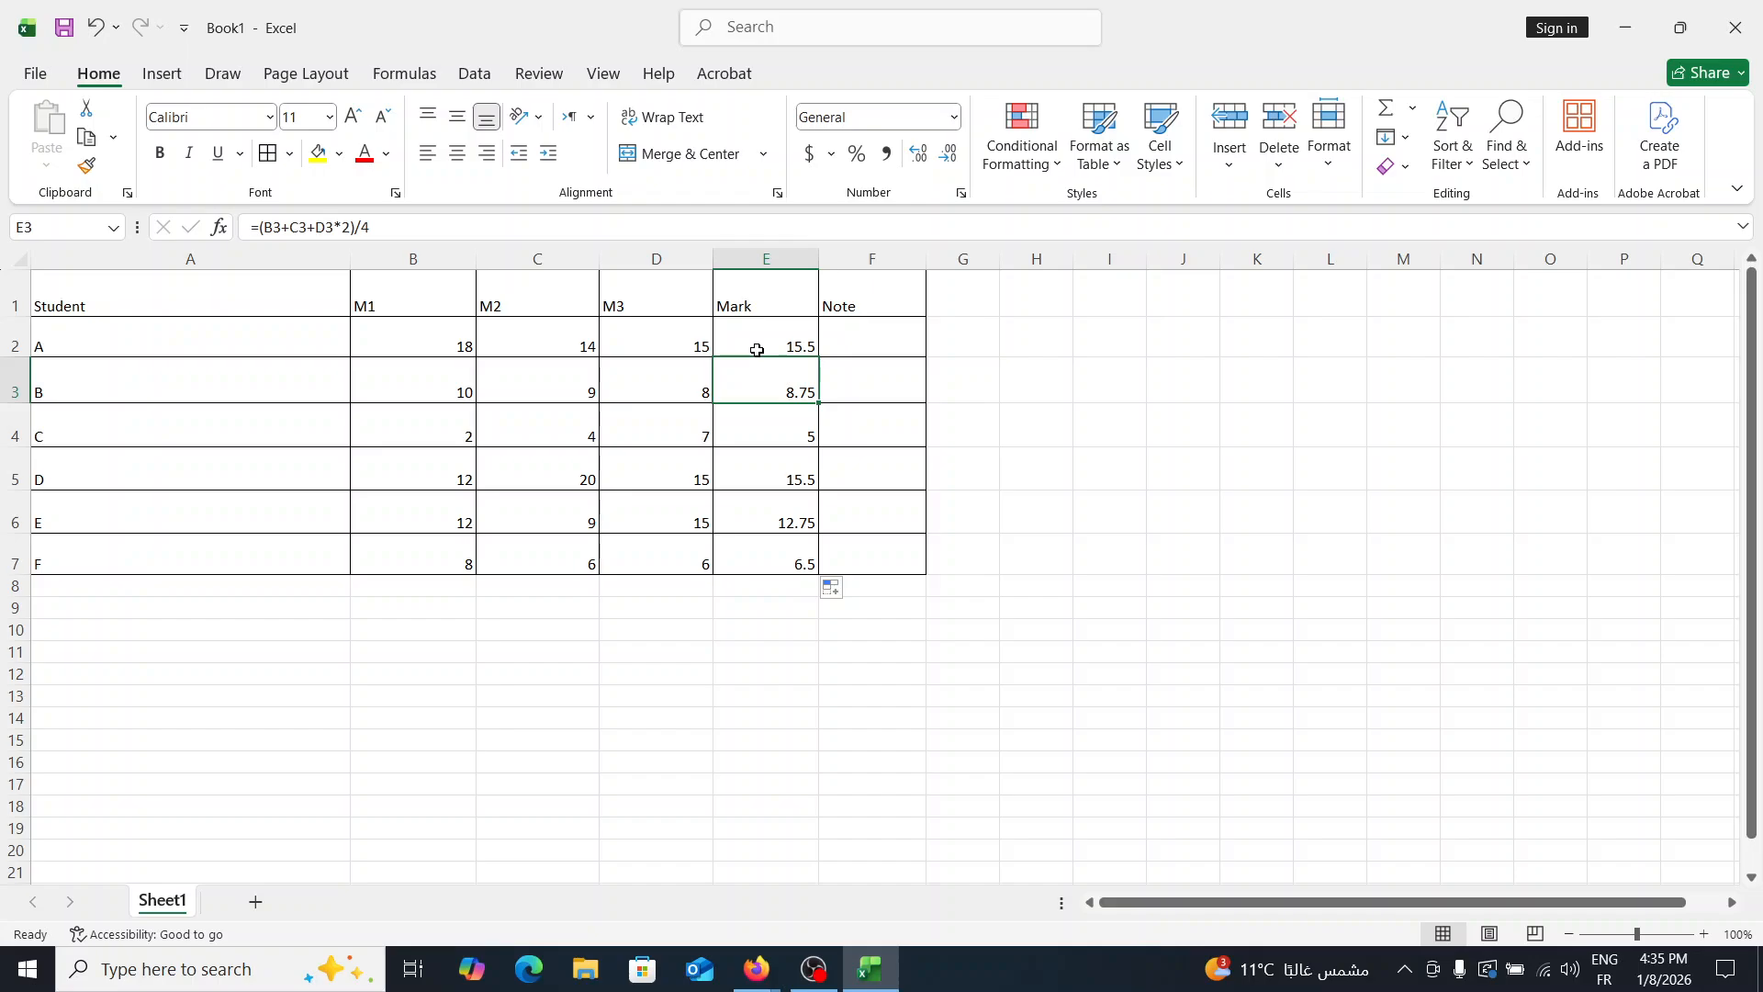
pyautogui.click(783, 515)
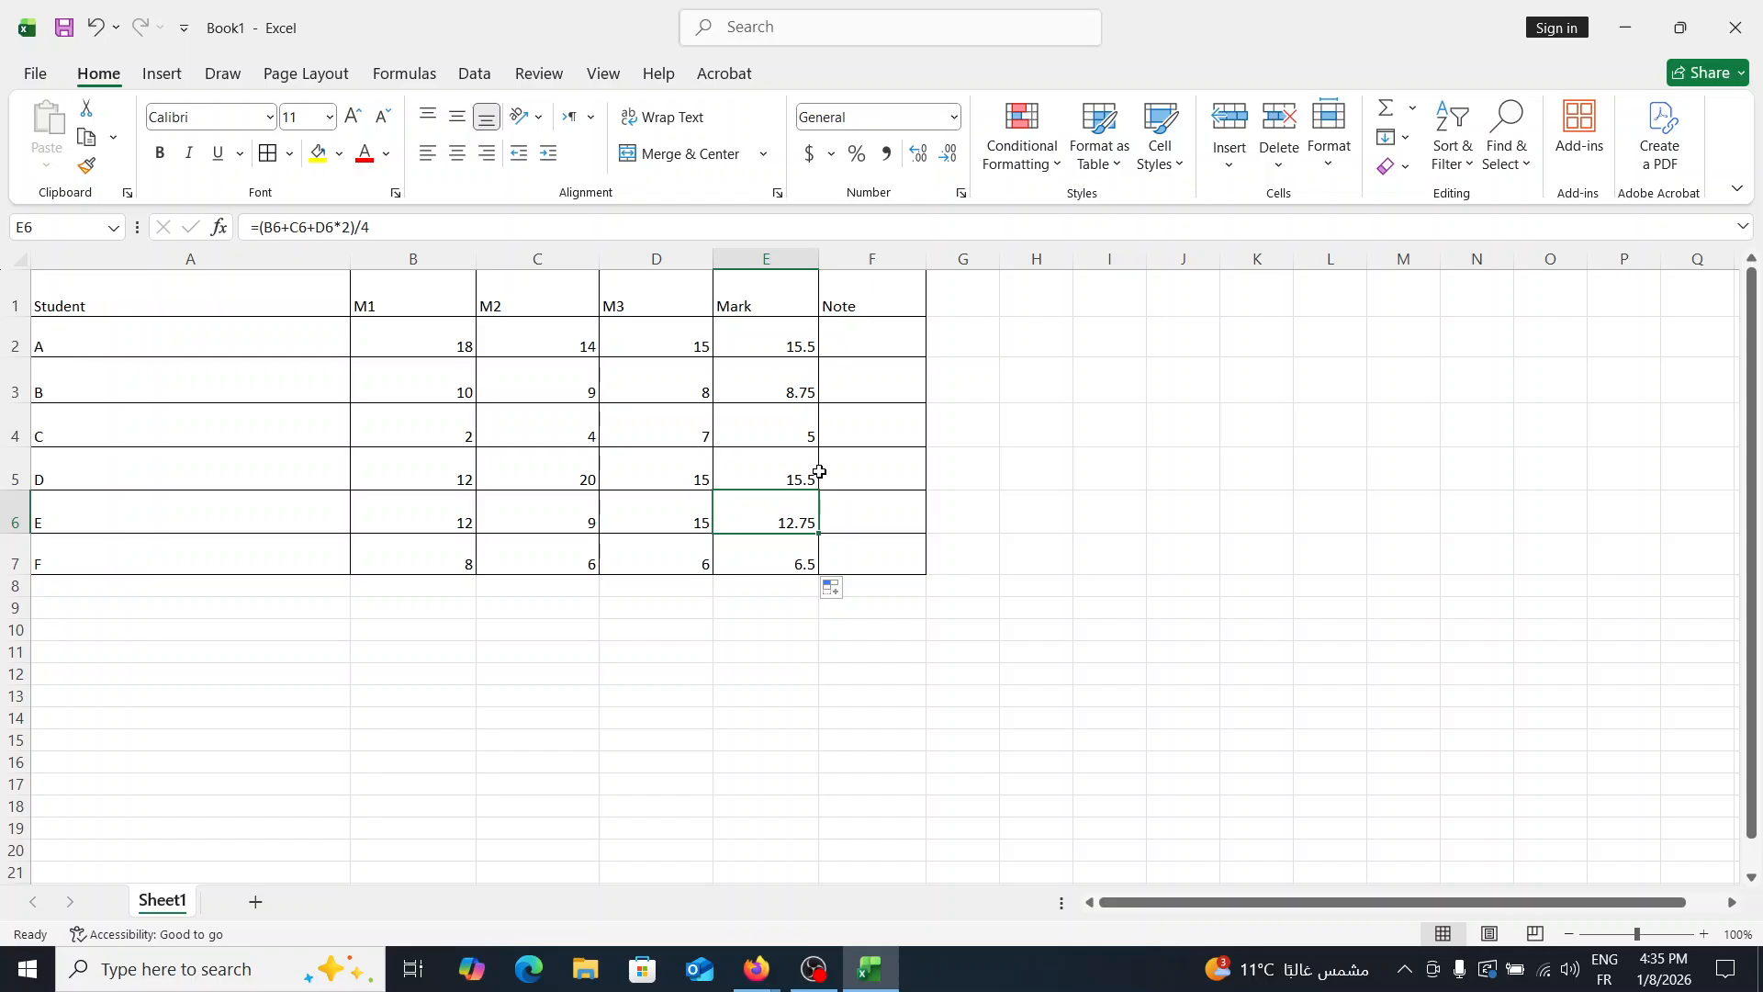
pyautogui.click(761, 564)
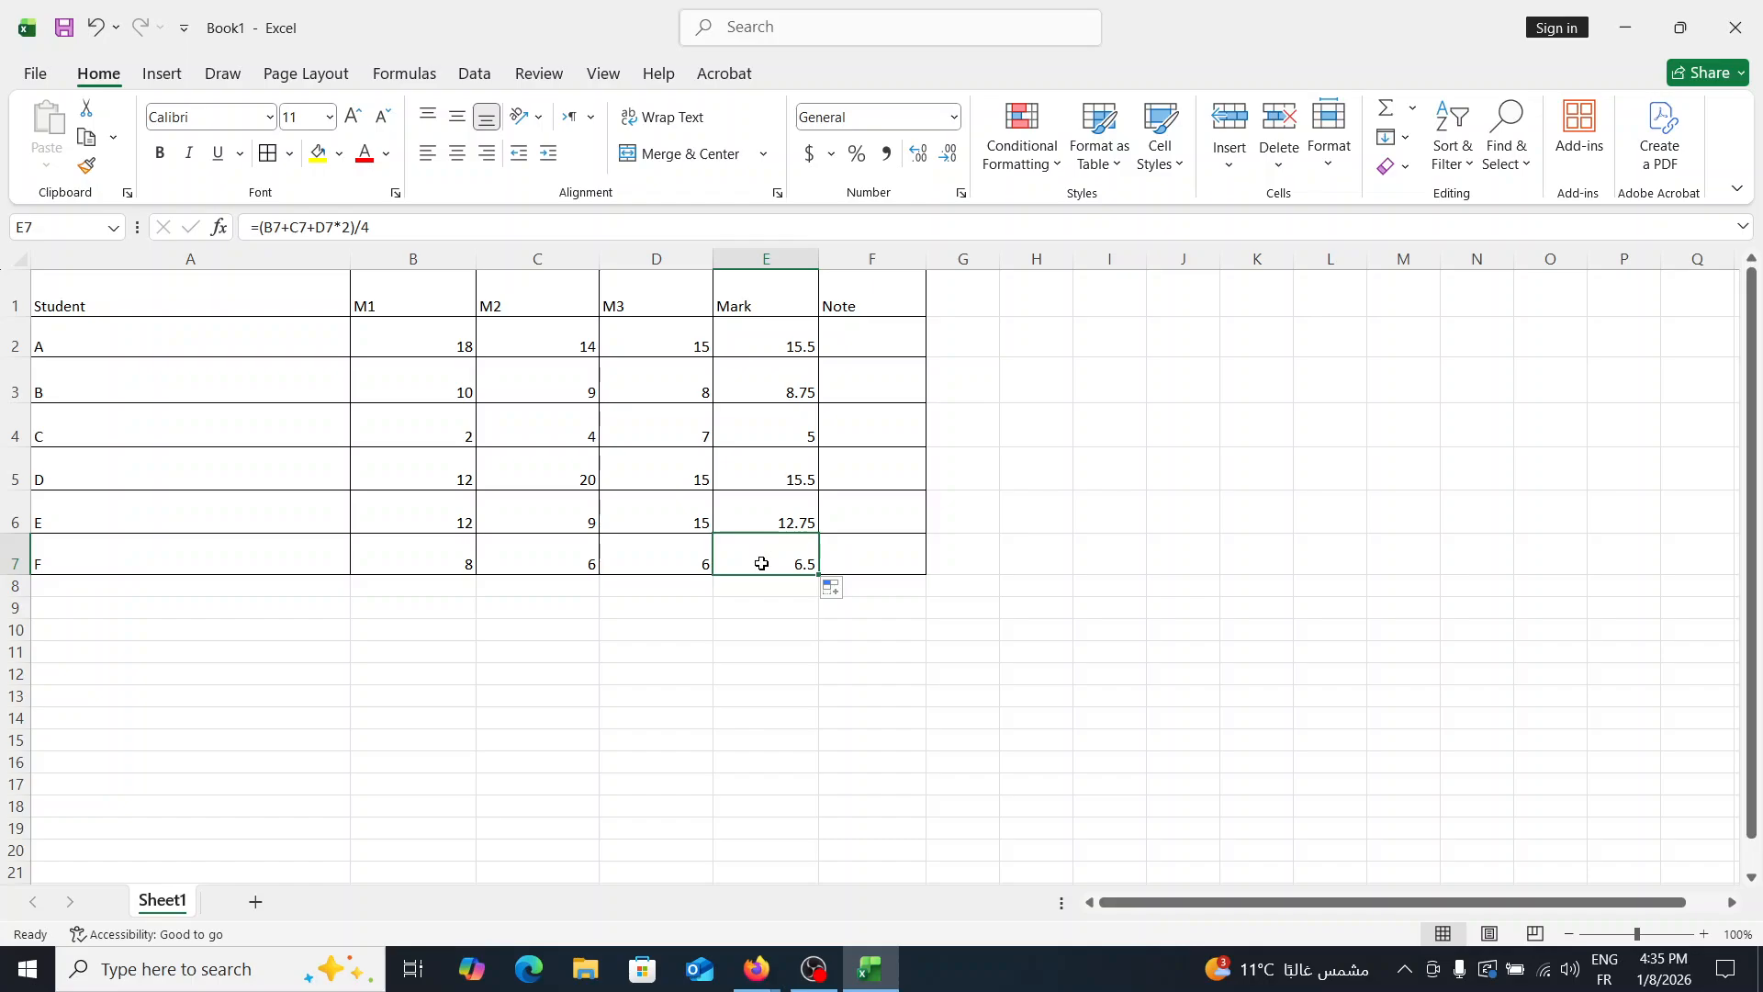
pyautogui.click(786, 381)
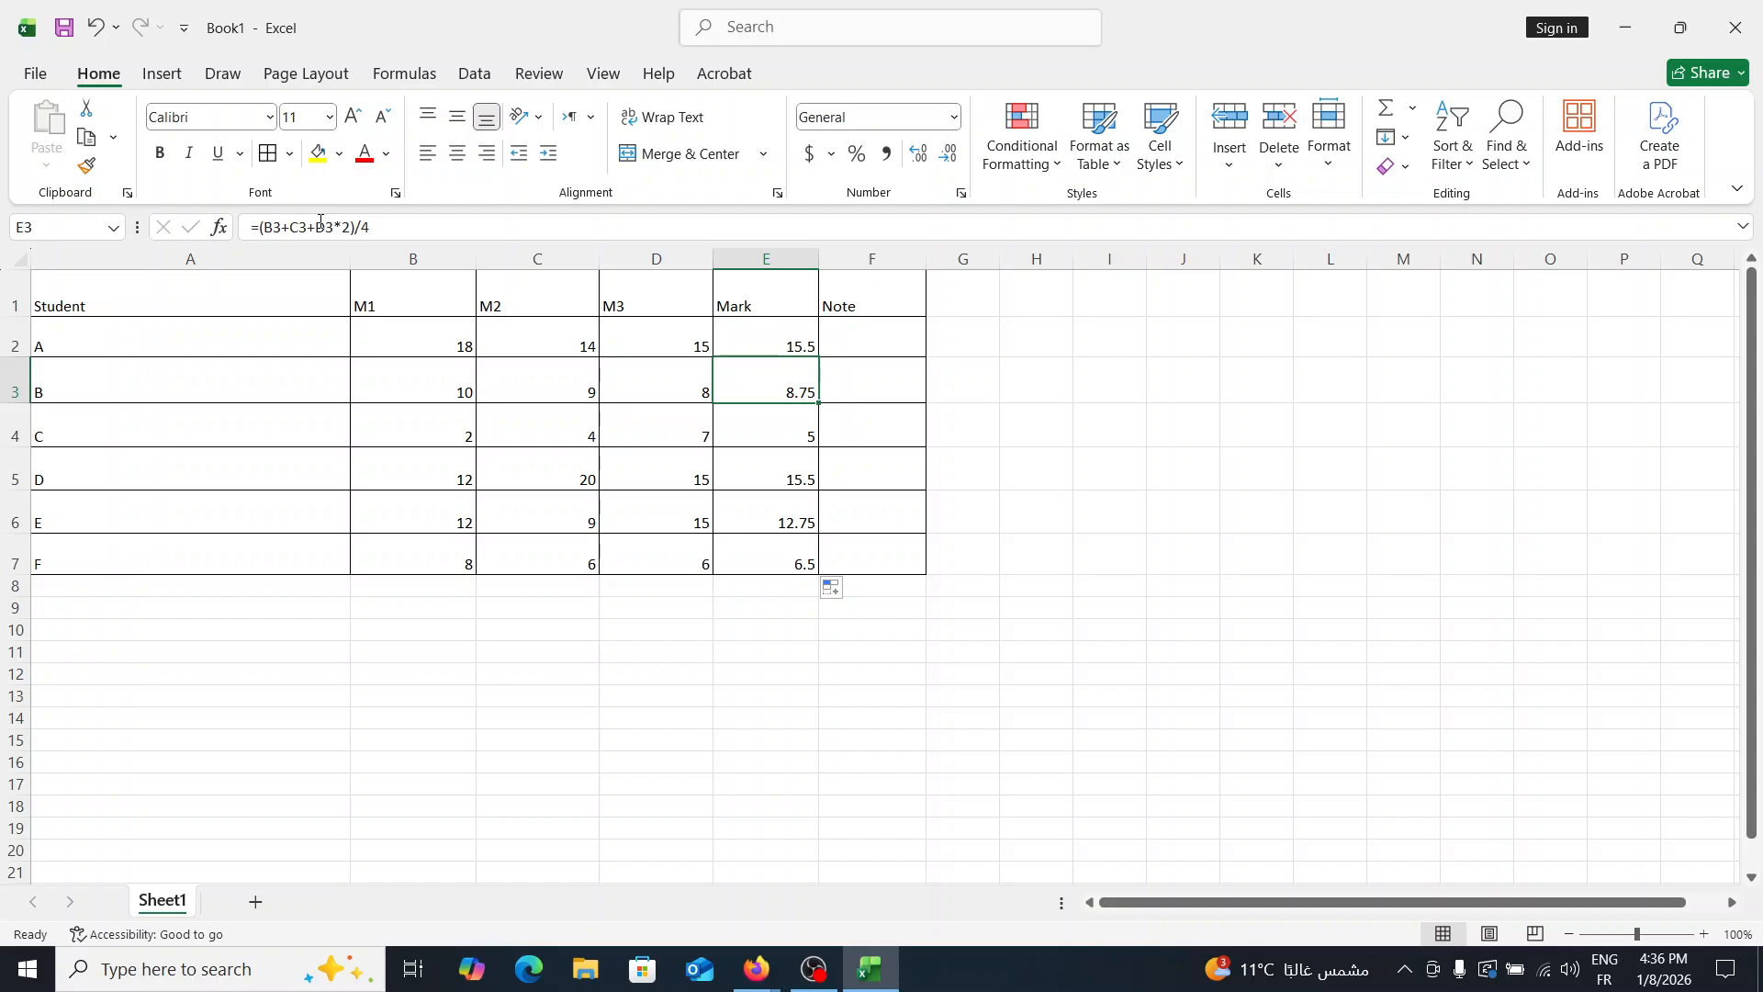
# - Try changing student B's M2 score in C3 to 10
pyautogui.click(537, 380)
pyautogui.write('10')
pyautogui.press('Return')
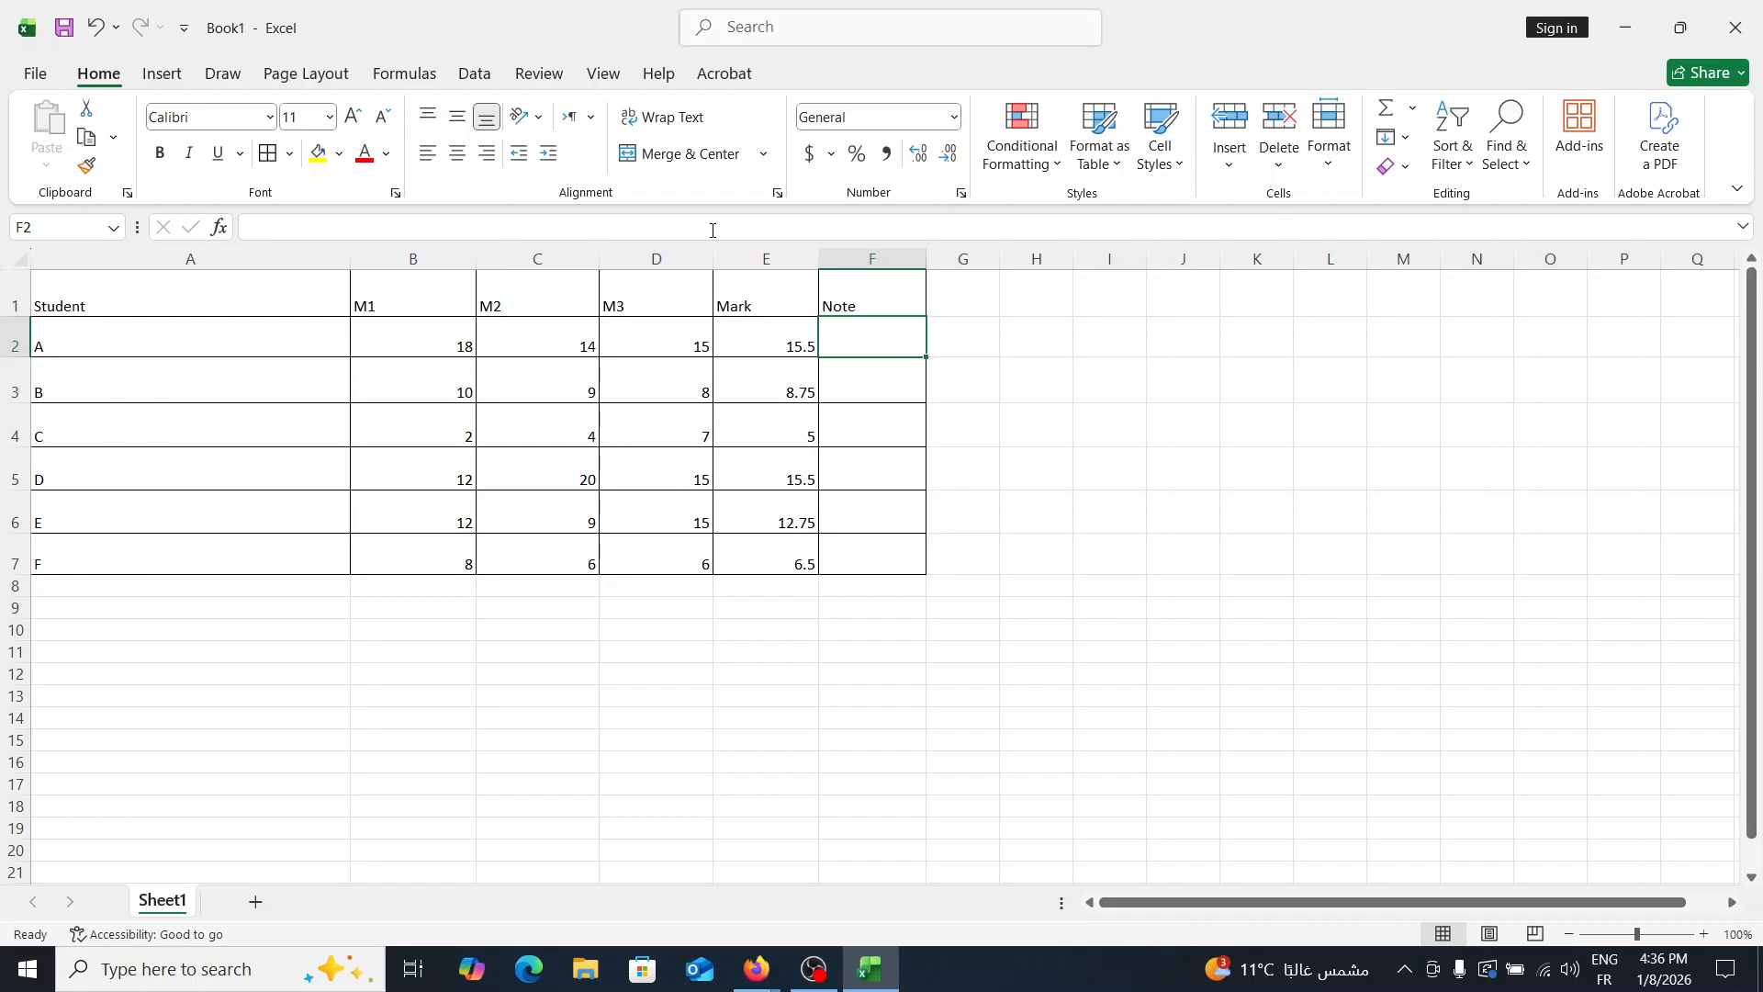
# - Begin student A's Note formula in F2 with =IF(e2<=6,"توبيخ"
pyautogui.write('=IF(')
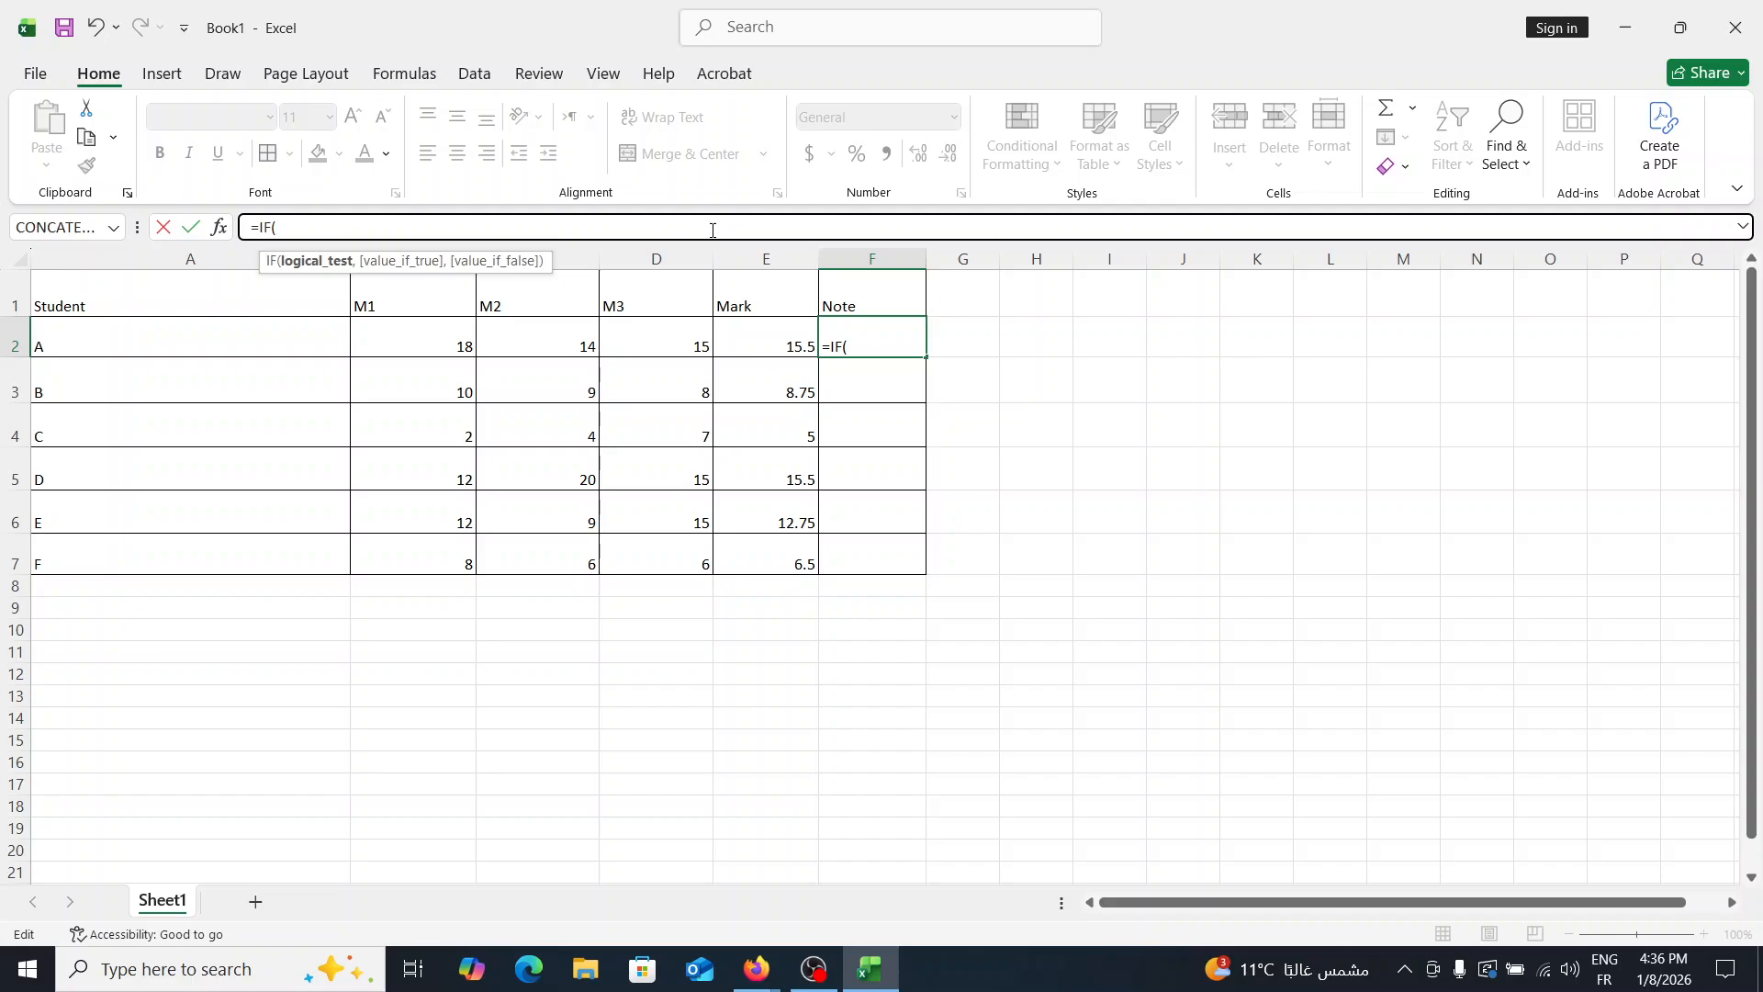
pyautogui.write('e2<=')
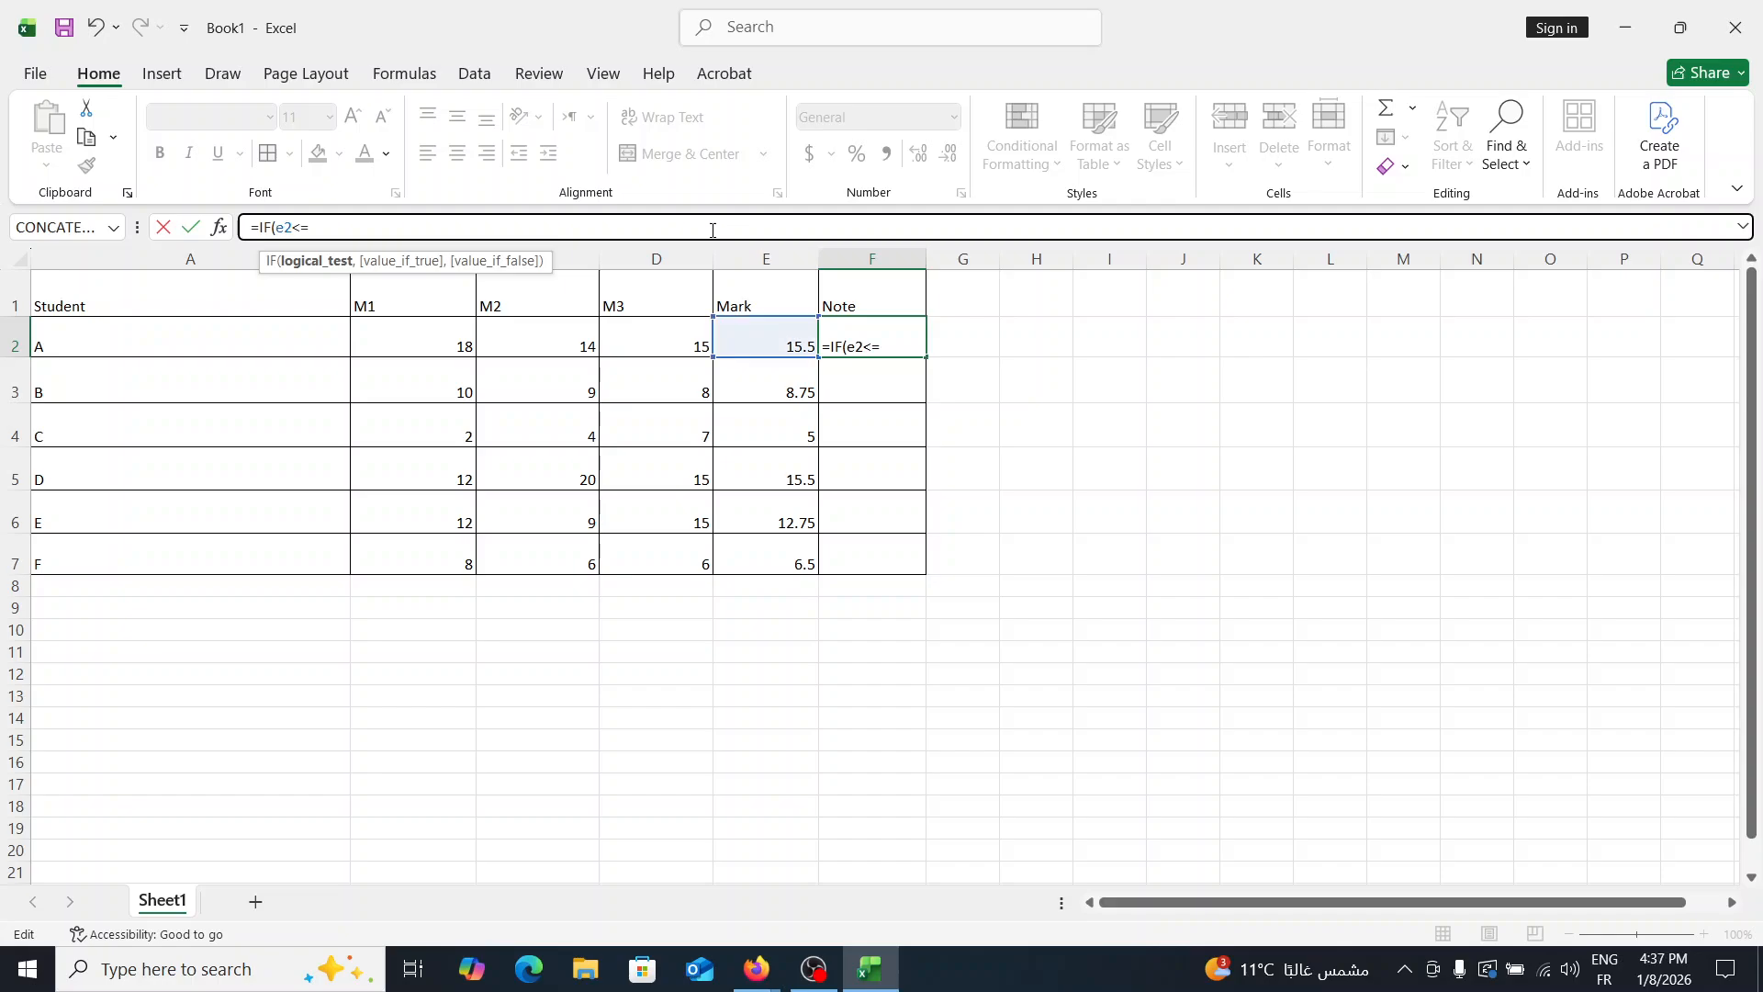
pyautogui.write('6,')
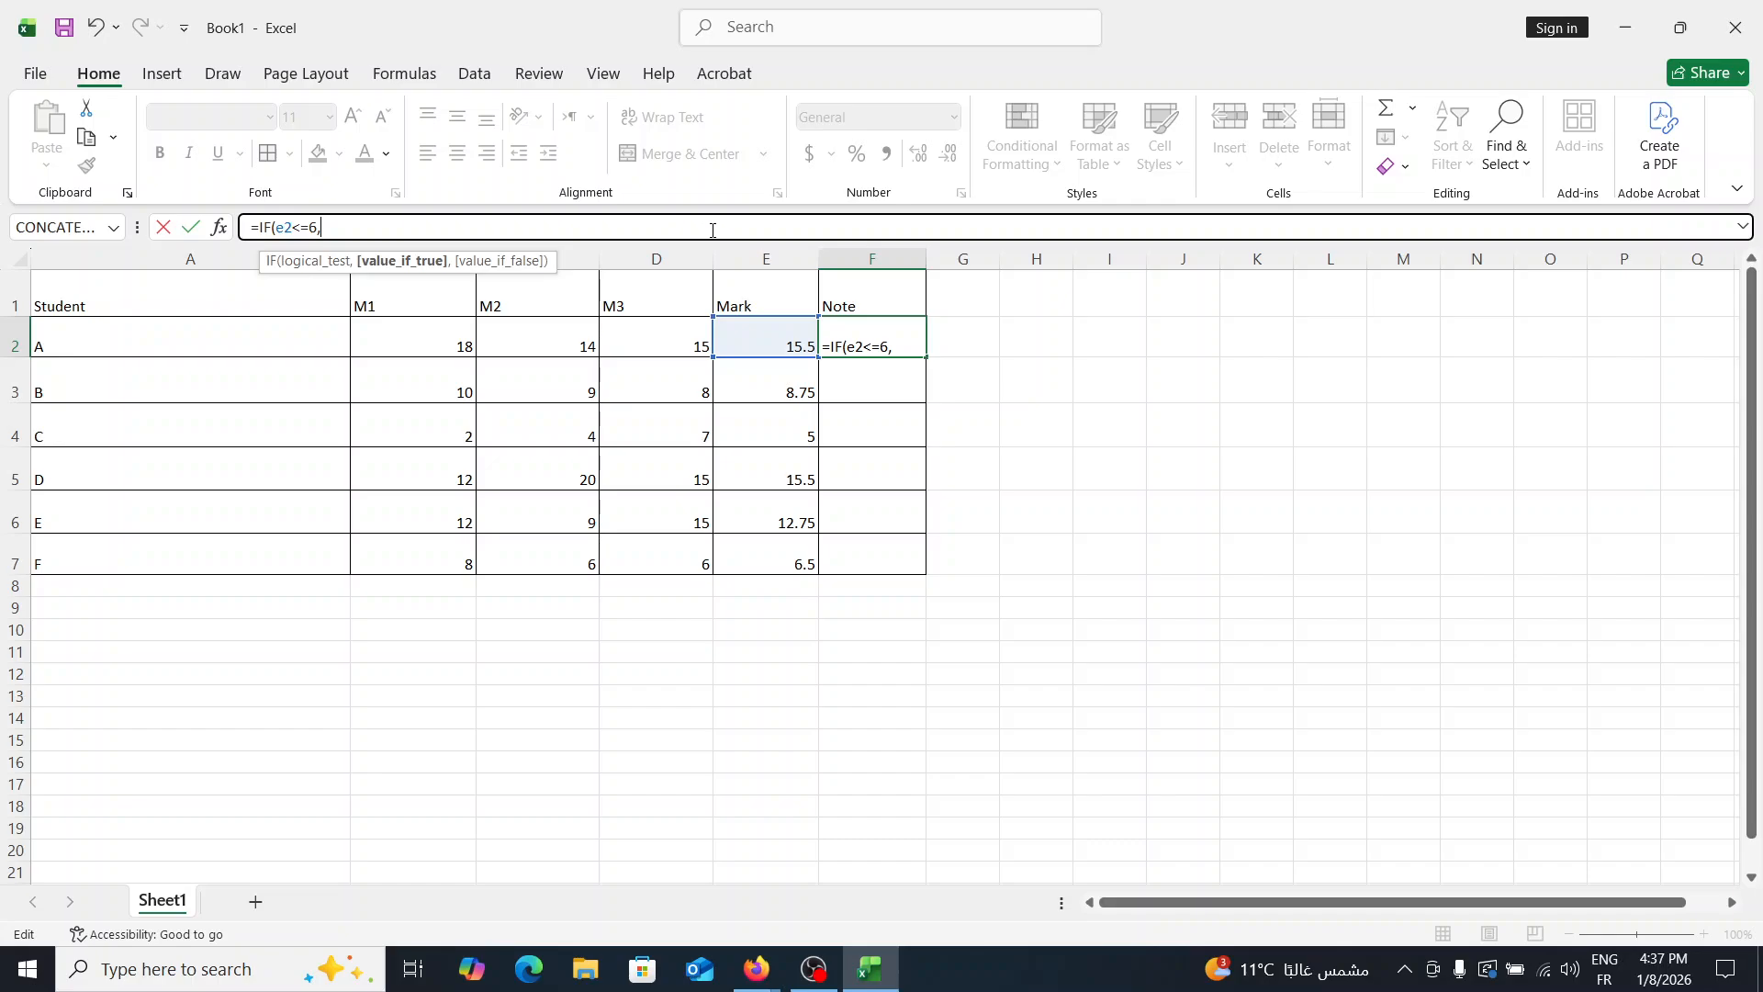
pyautogui.click(913, 342)
pyautogui.hotkey('alt', 'shift')
pyautogui.write('"ن')
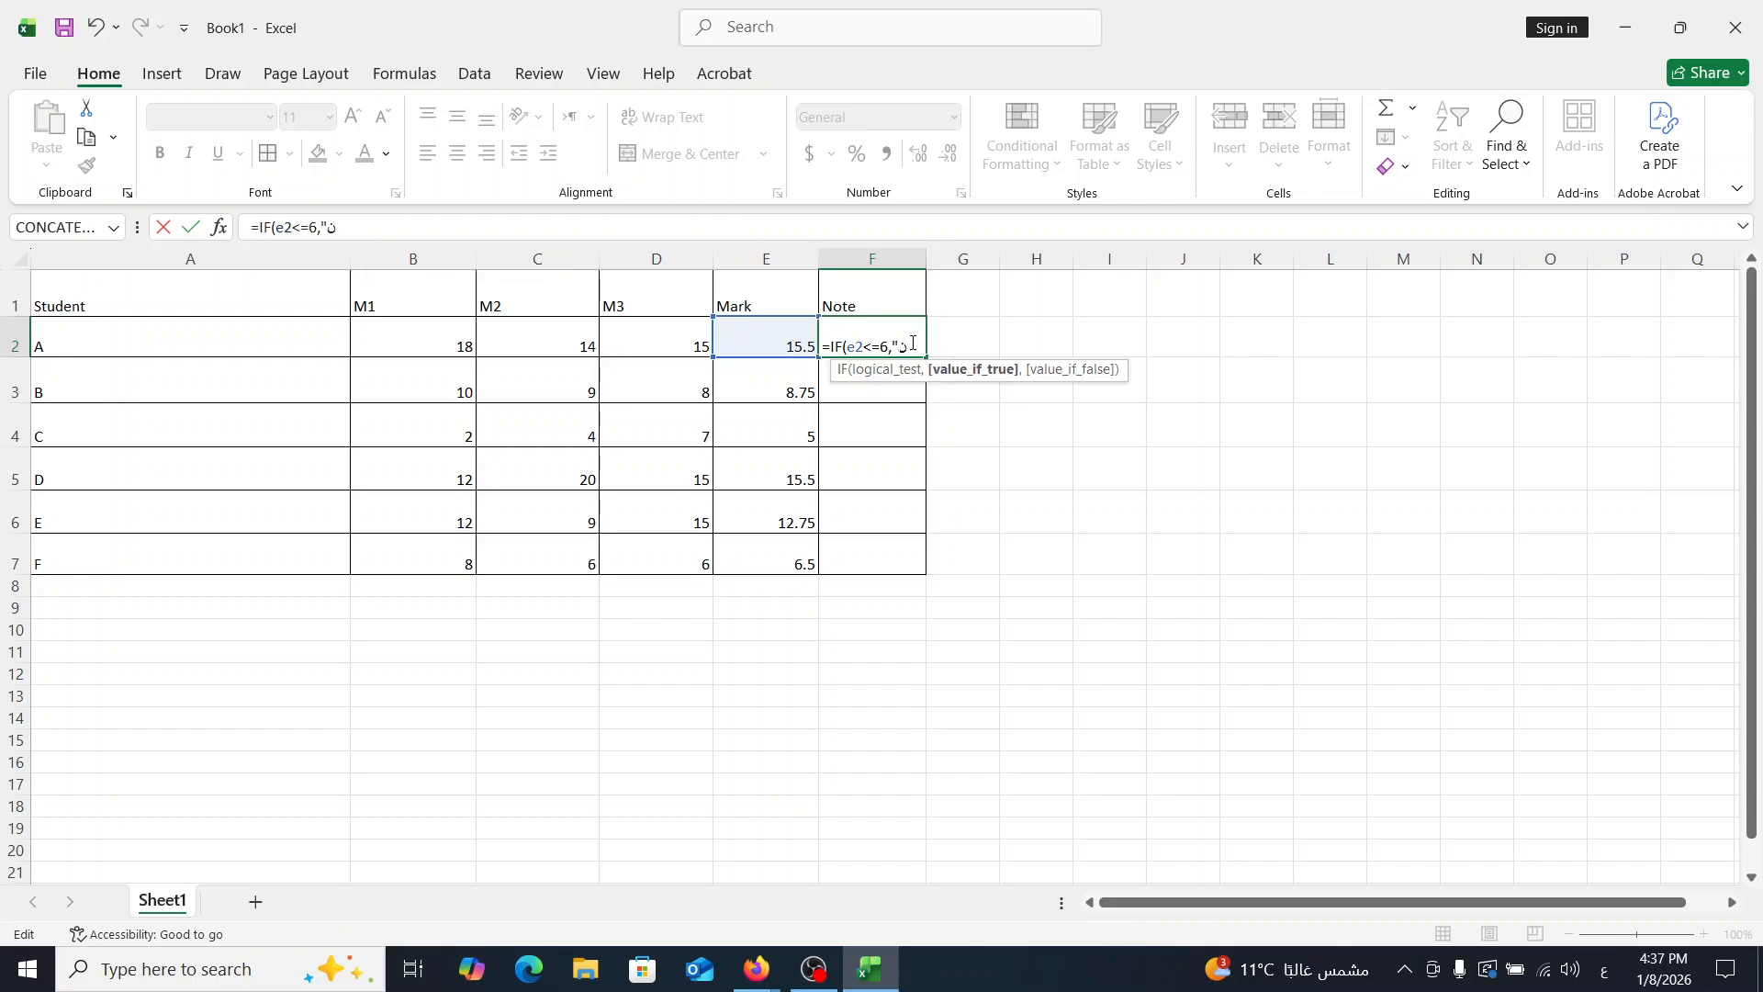
pyautogui.press('BackSpace')
pyautogui.write('م')
pyautogui.press('BackSpace')
pyautogui.write('ت')
pyautogui.write('وبيخ"')
pyautogui.hotkey('alt', 'shift')
# - Extend student A's Note formula in F2 with a nested IF that tests e2<10
pyautogui.write(',I')
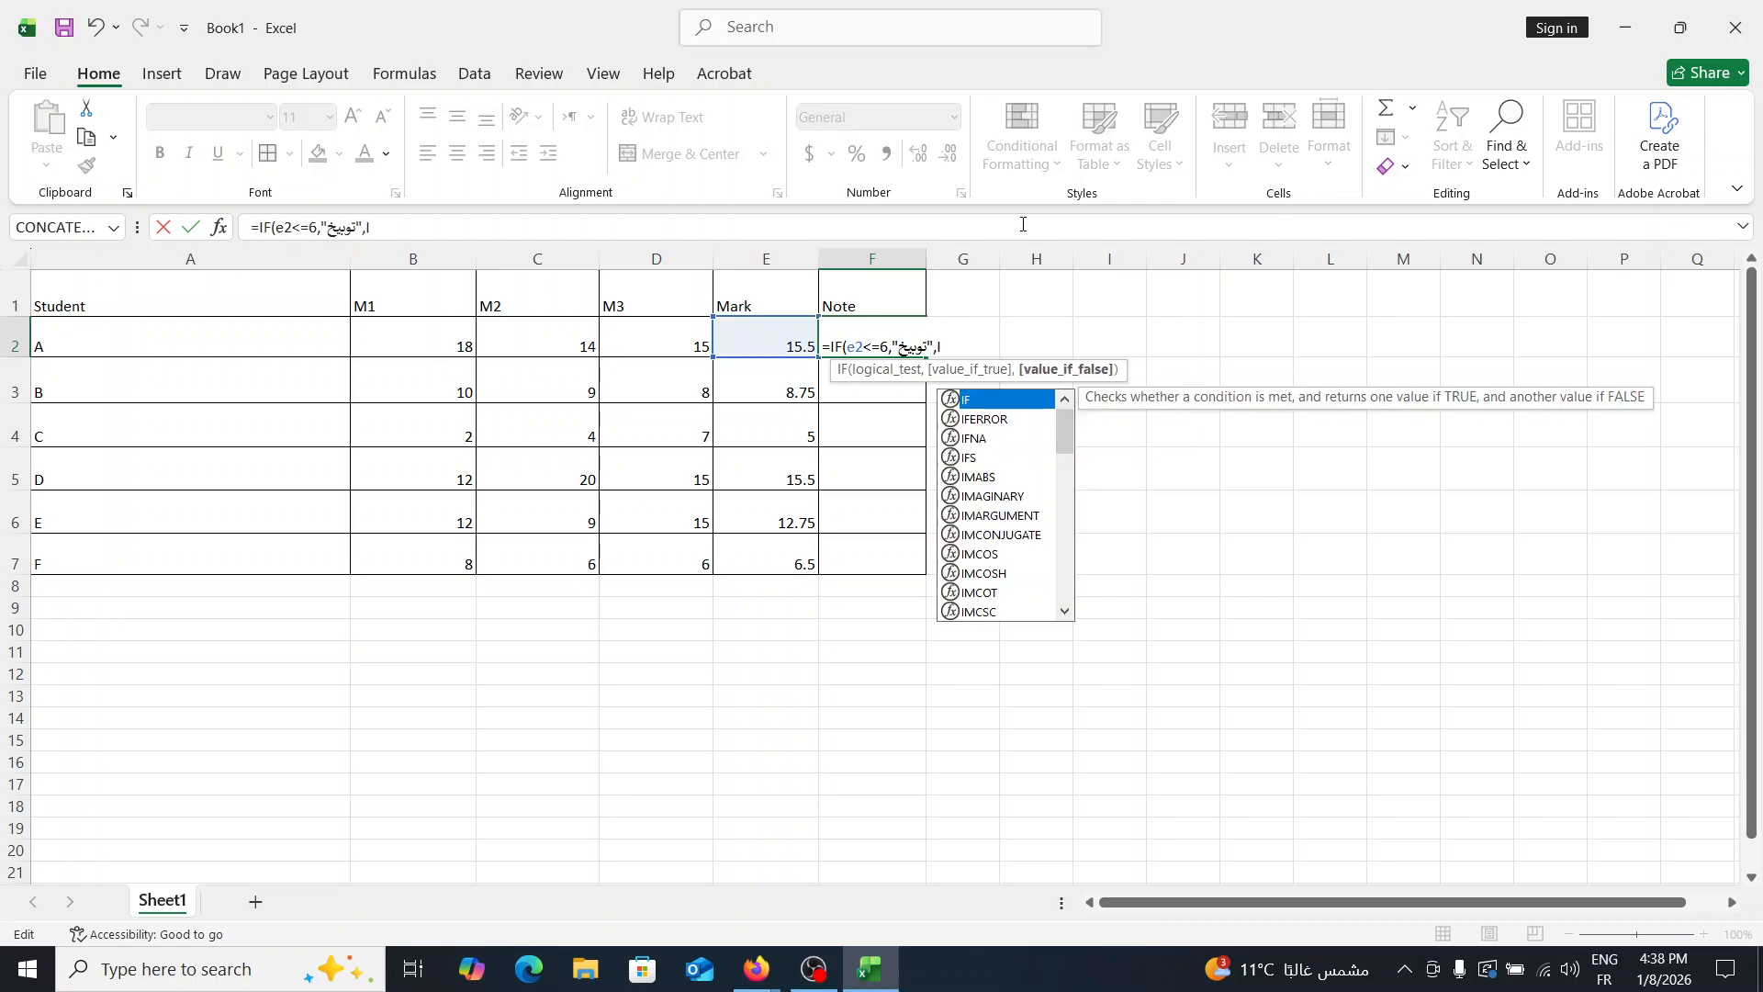
pyautogui.write('F')
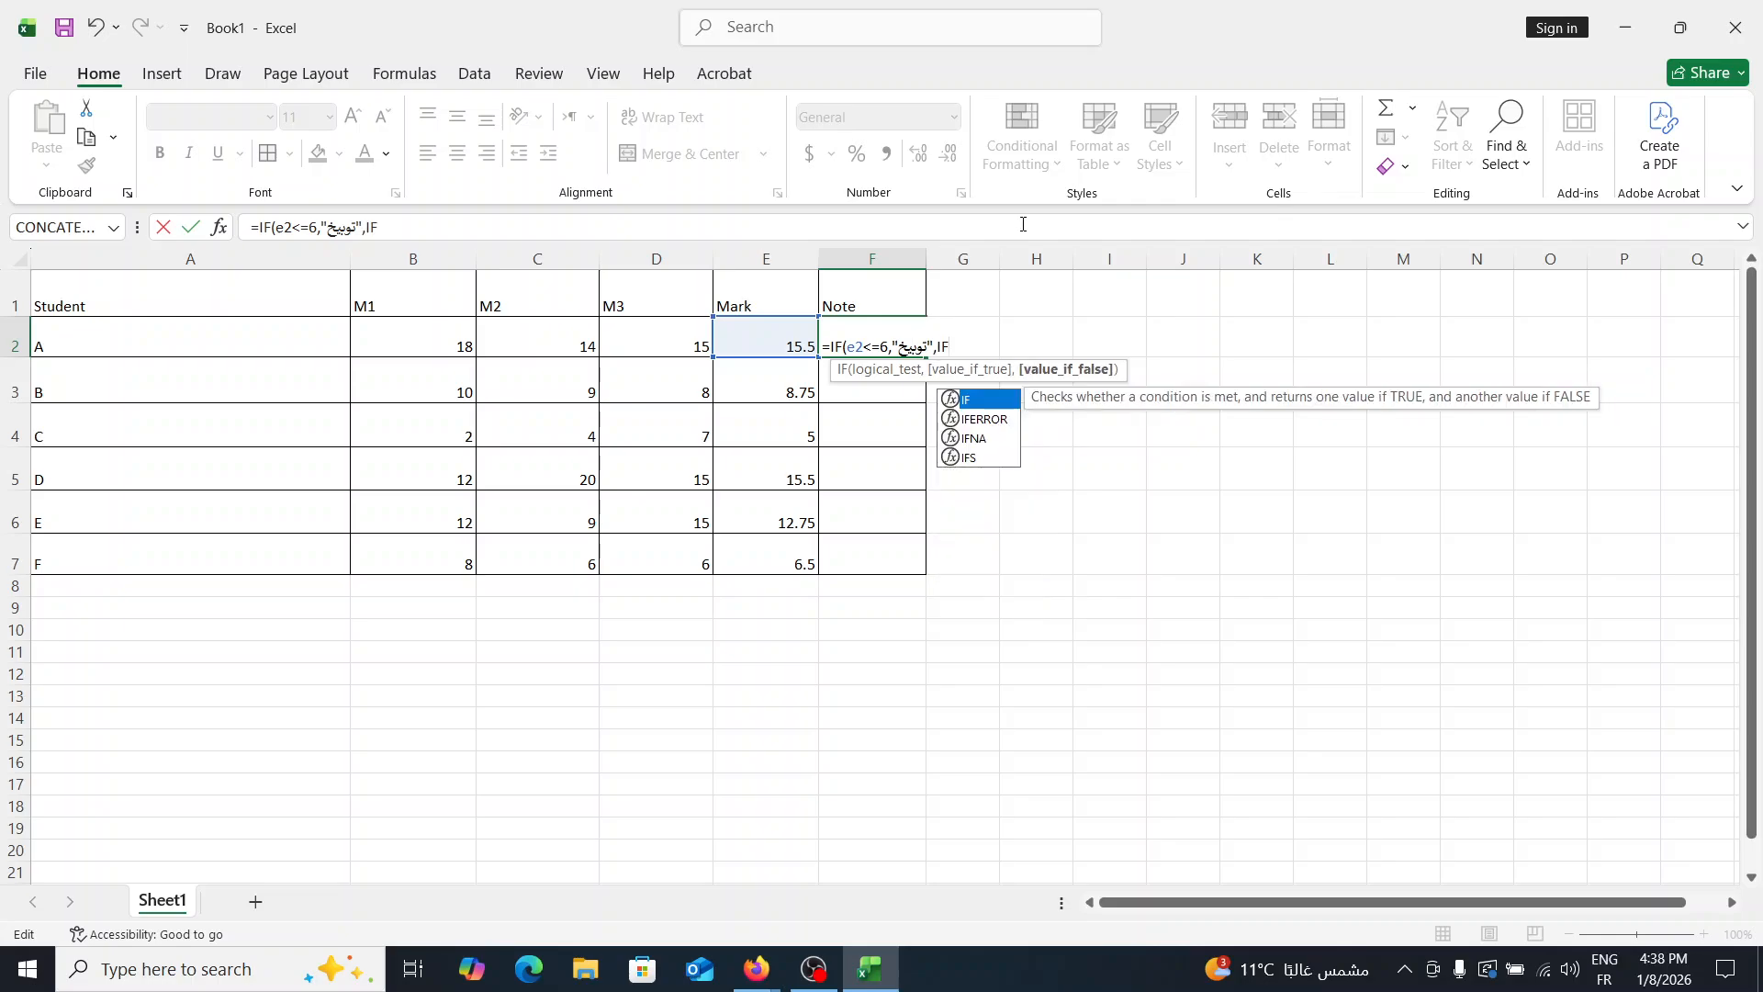
pyautogui.write('(')
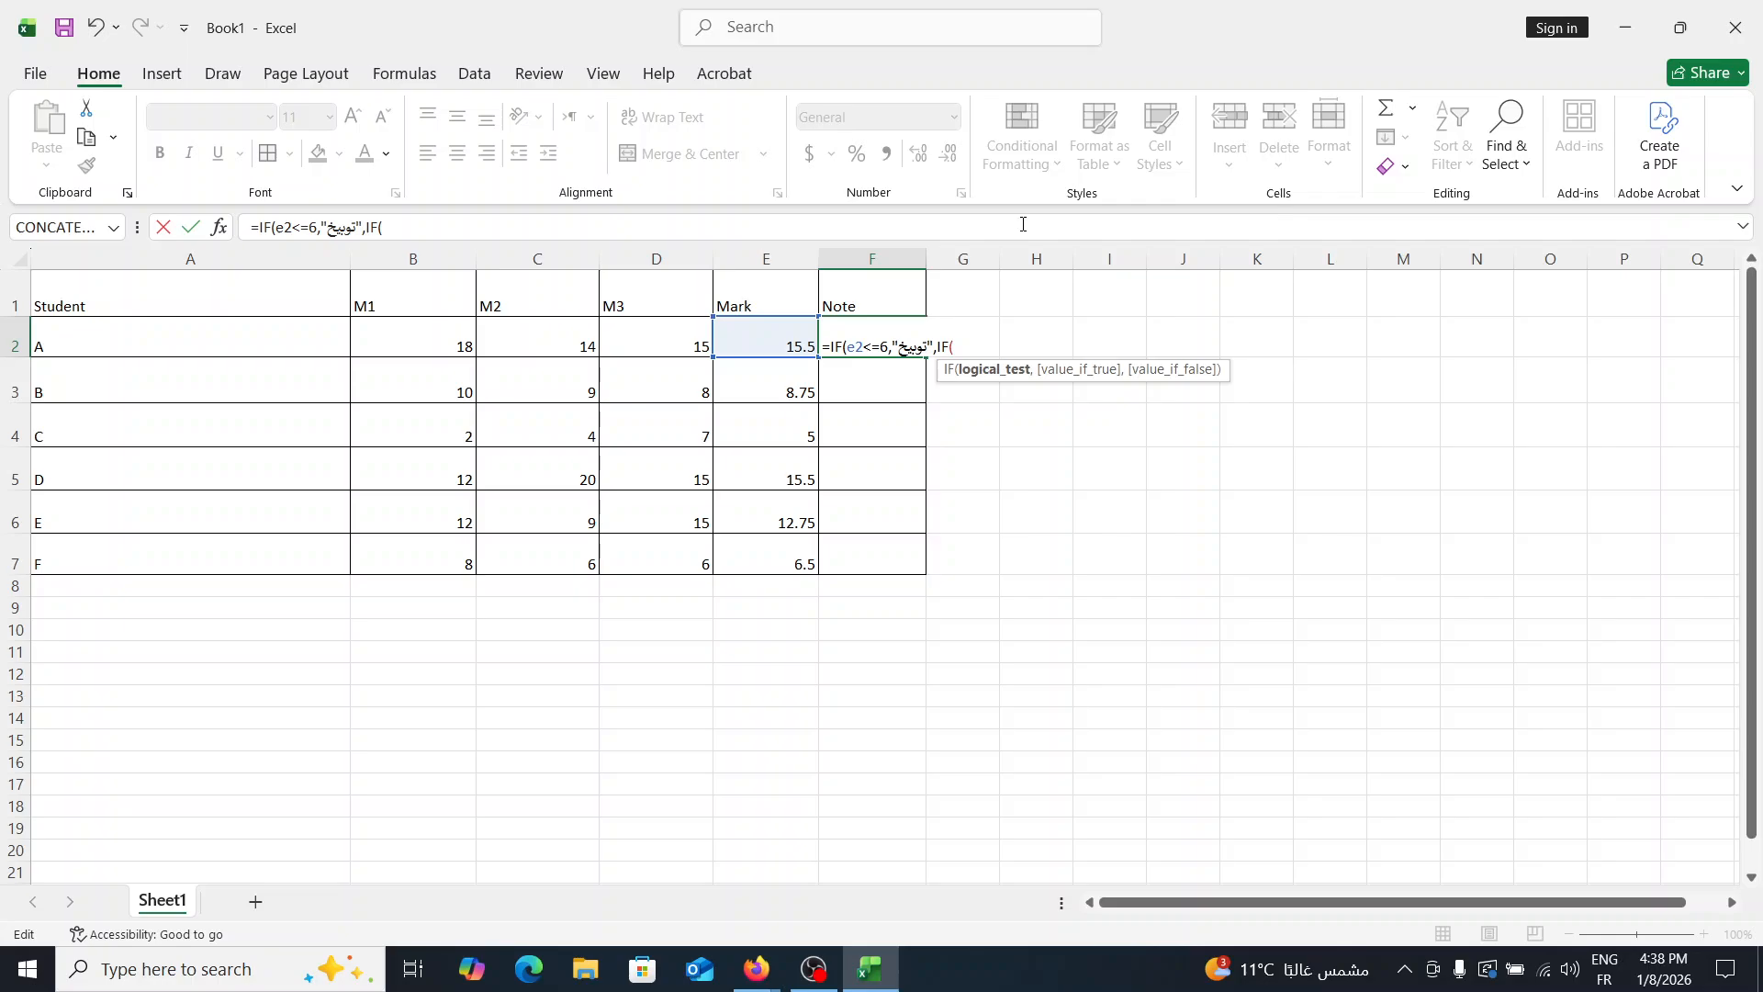
pyautogui.write('e2<=')
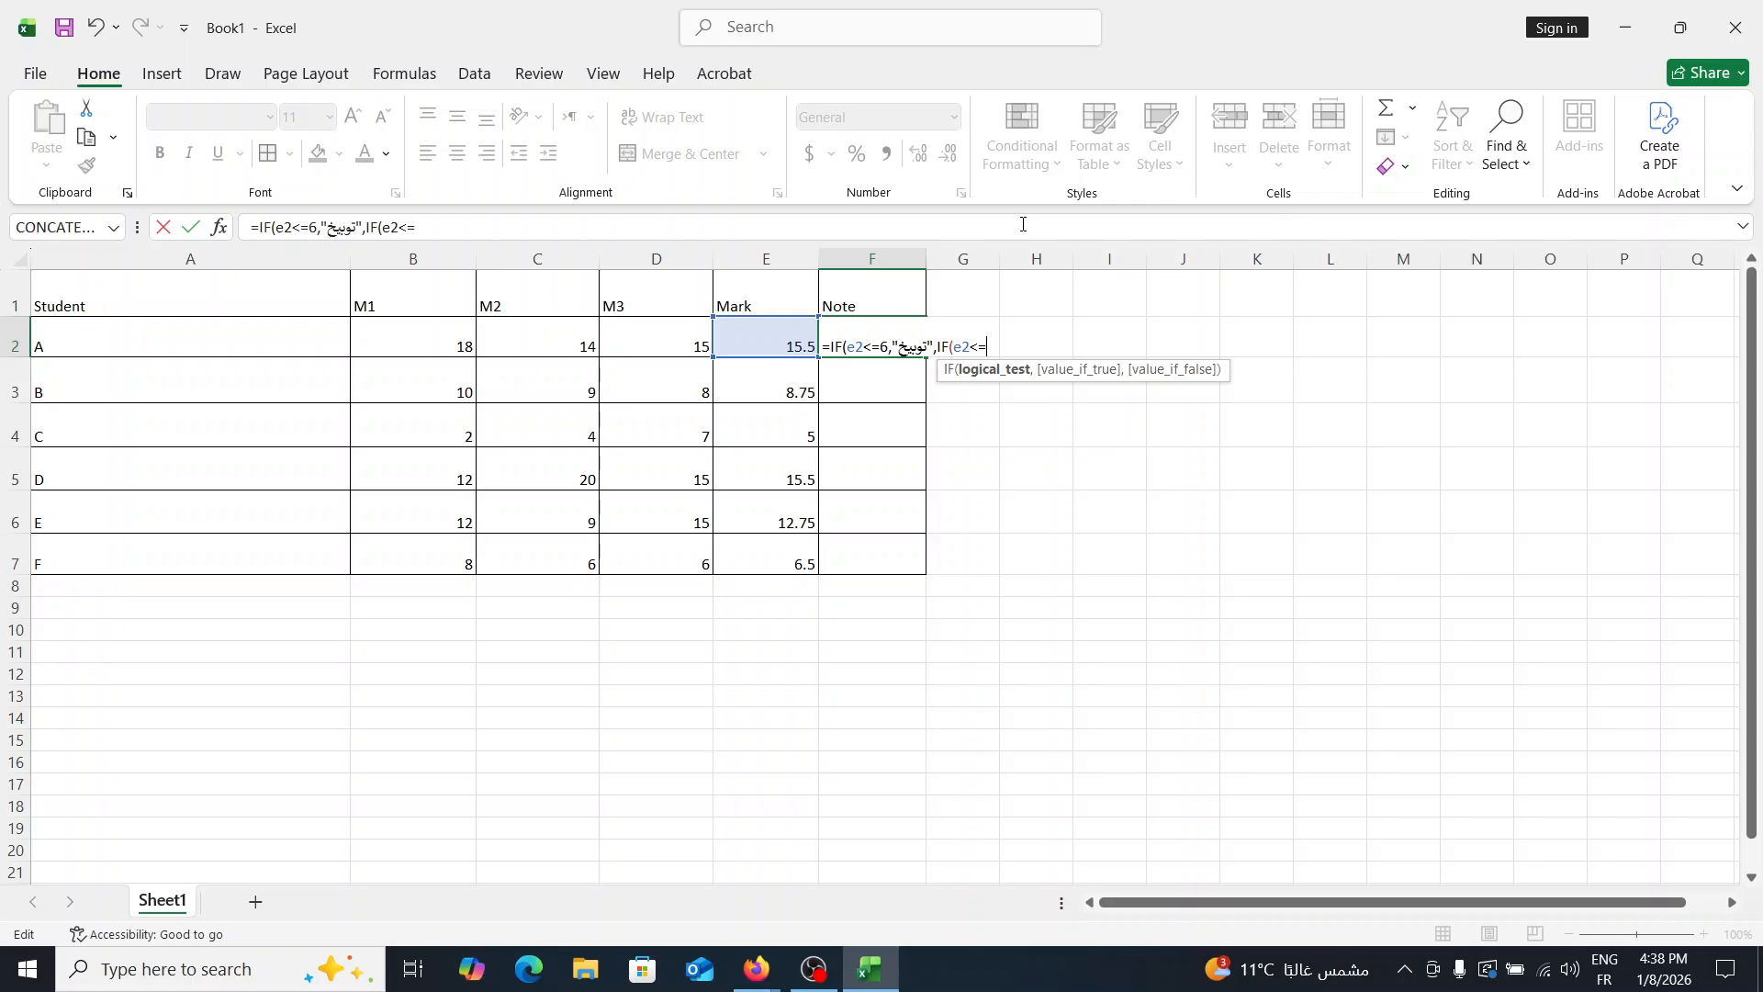
pyautogui.press('BackSpace')
pyautogui.write('10')
pyautogui.write(',')
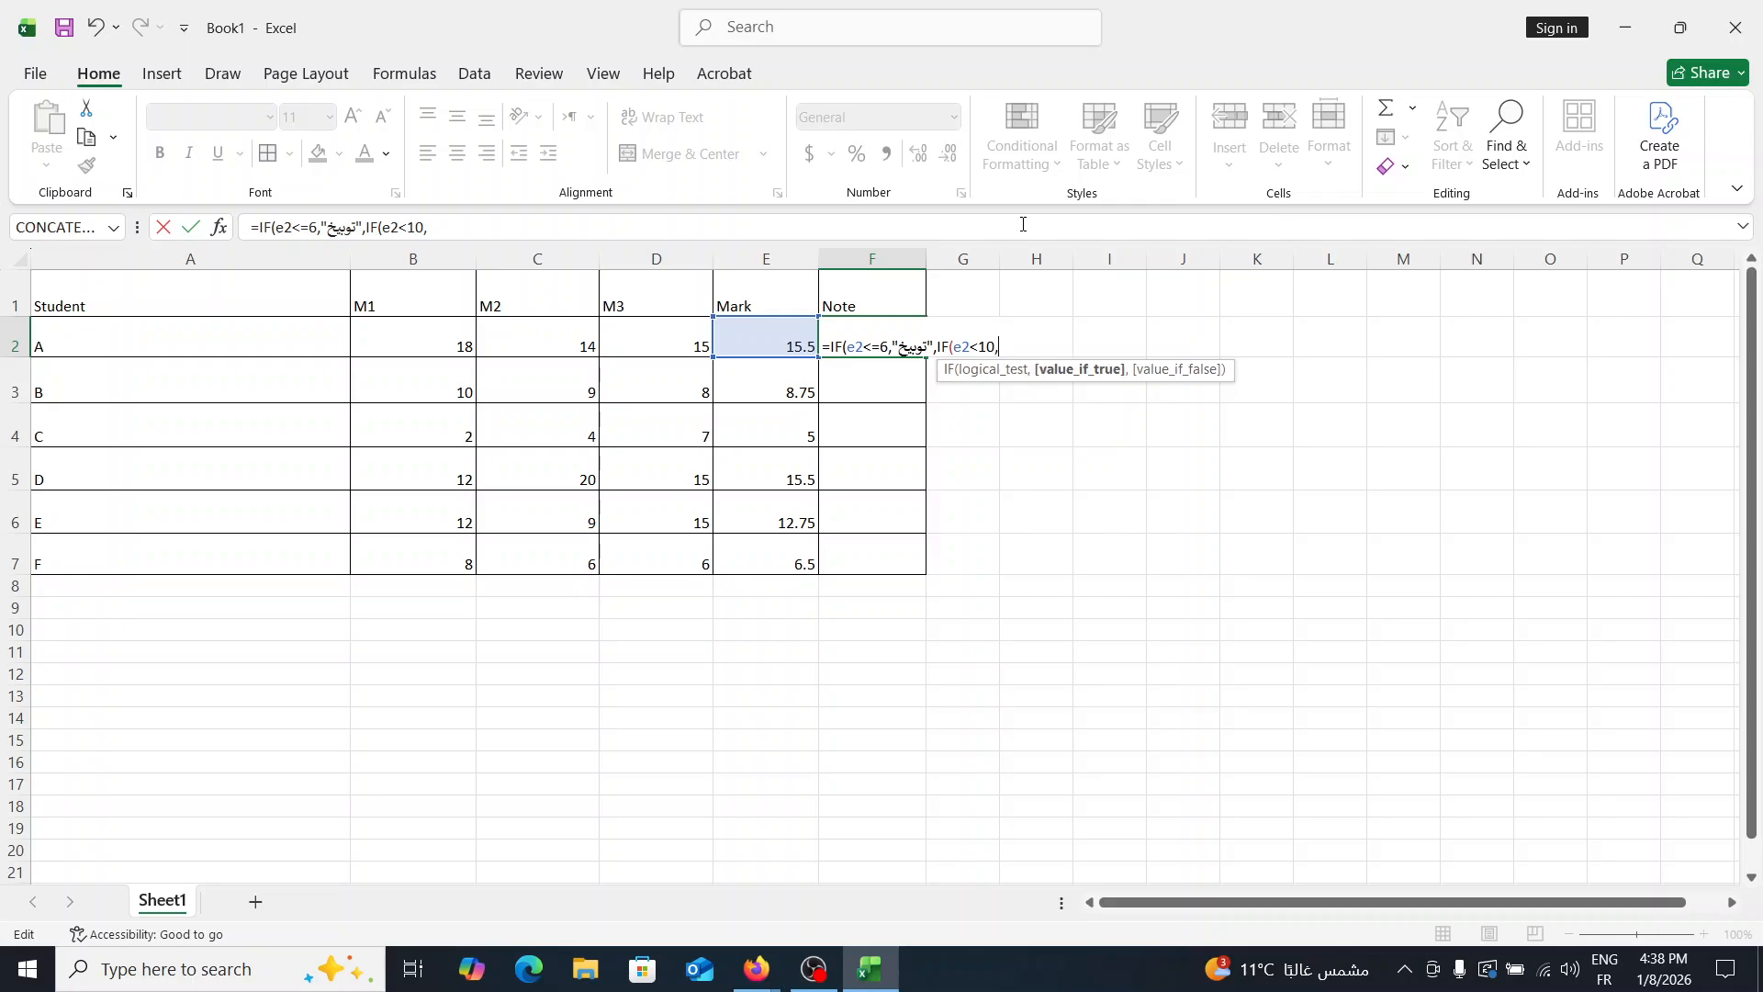
pyautogui.write('""')
# - Enter the Arabic text "إنذار" as the result of the e2<10 condition in F2's formula
pyautogui.press('alt')
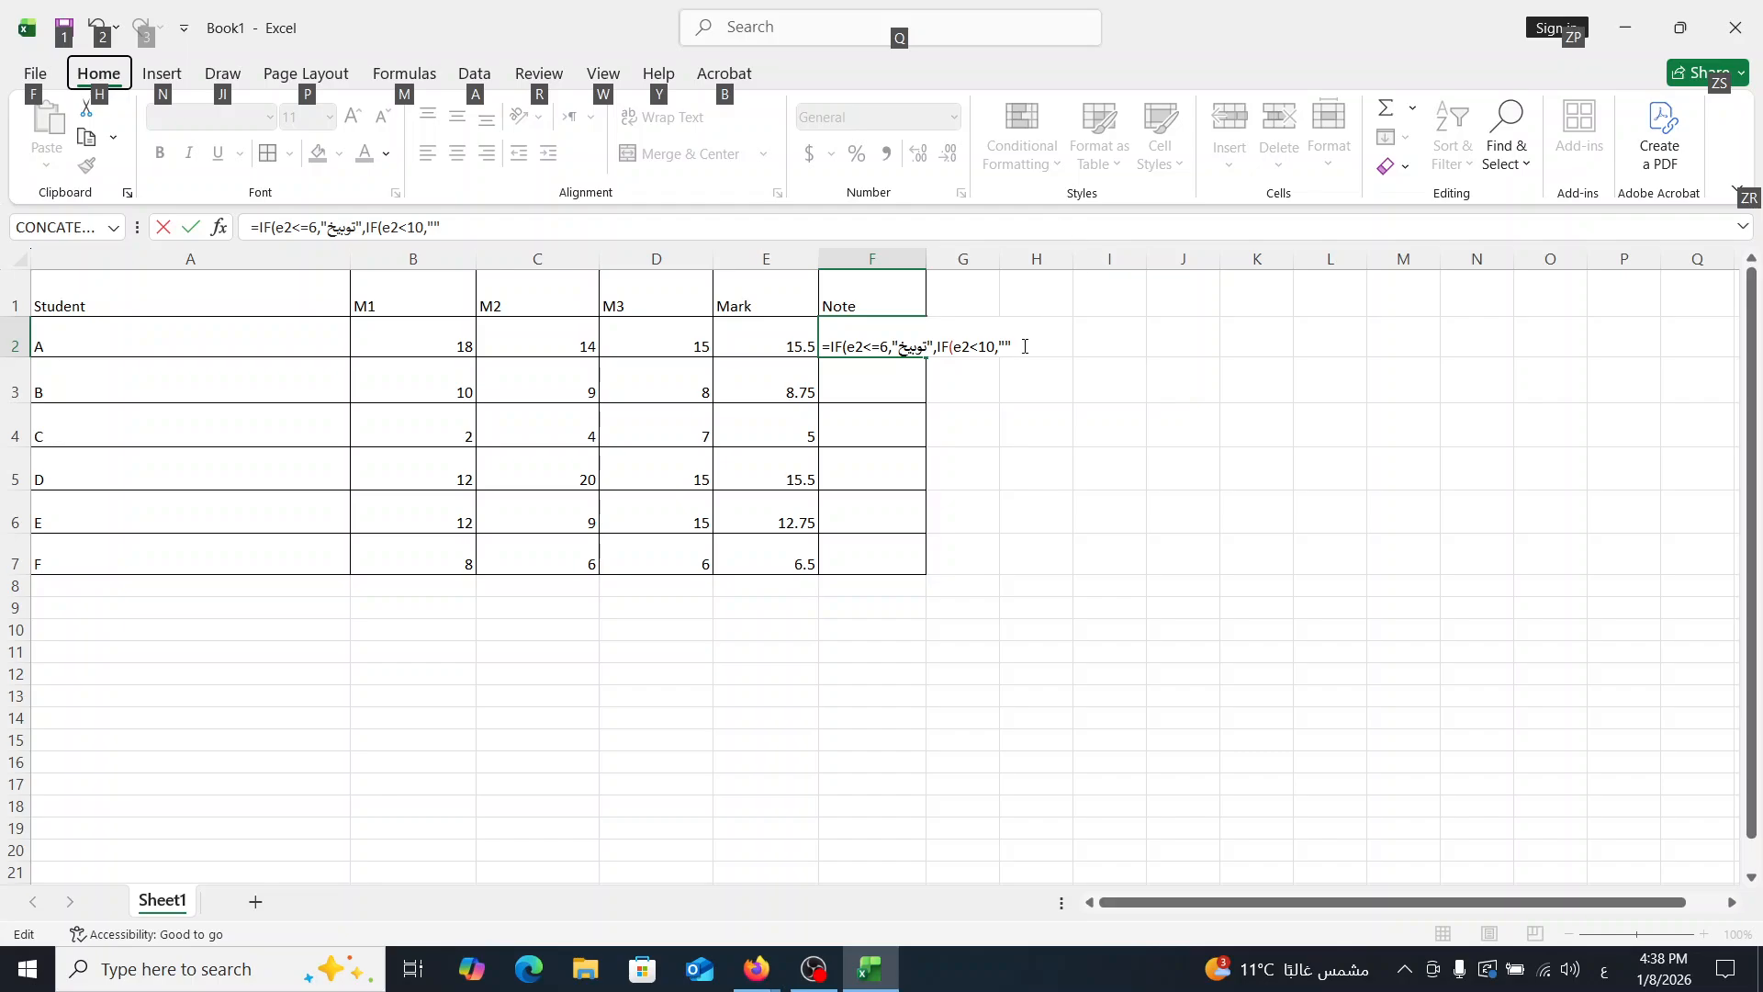
pyautogui.press('Escape')
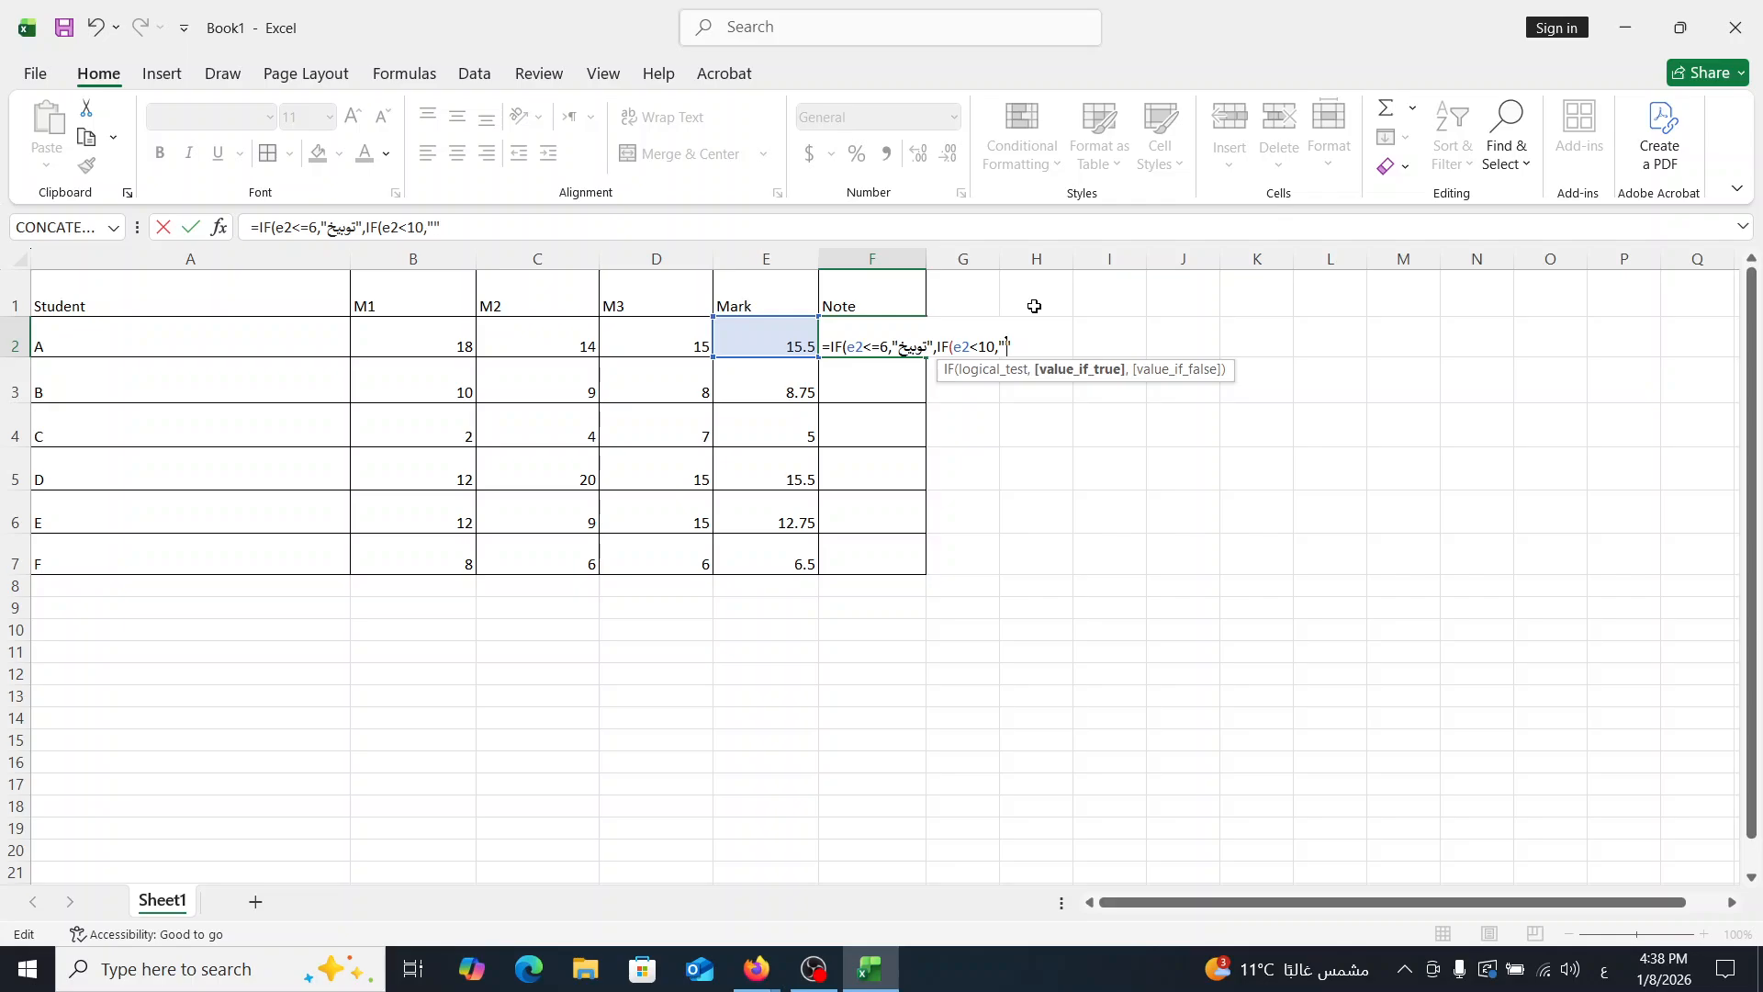
pyautogui.write('إنذار')
pyautogui.click(1604, 969)
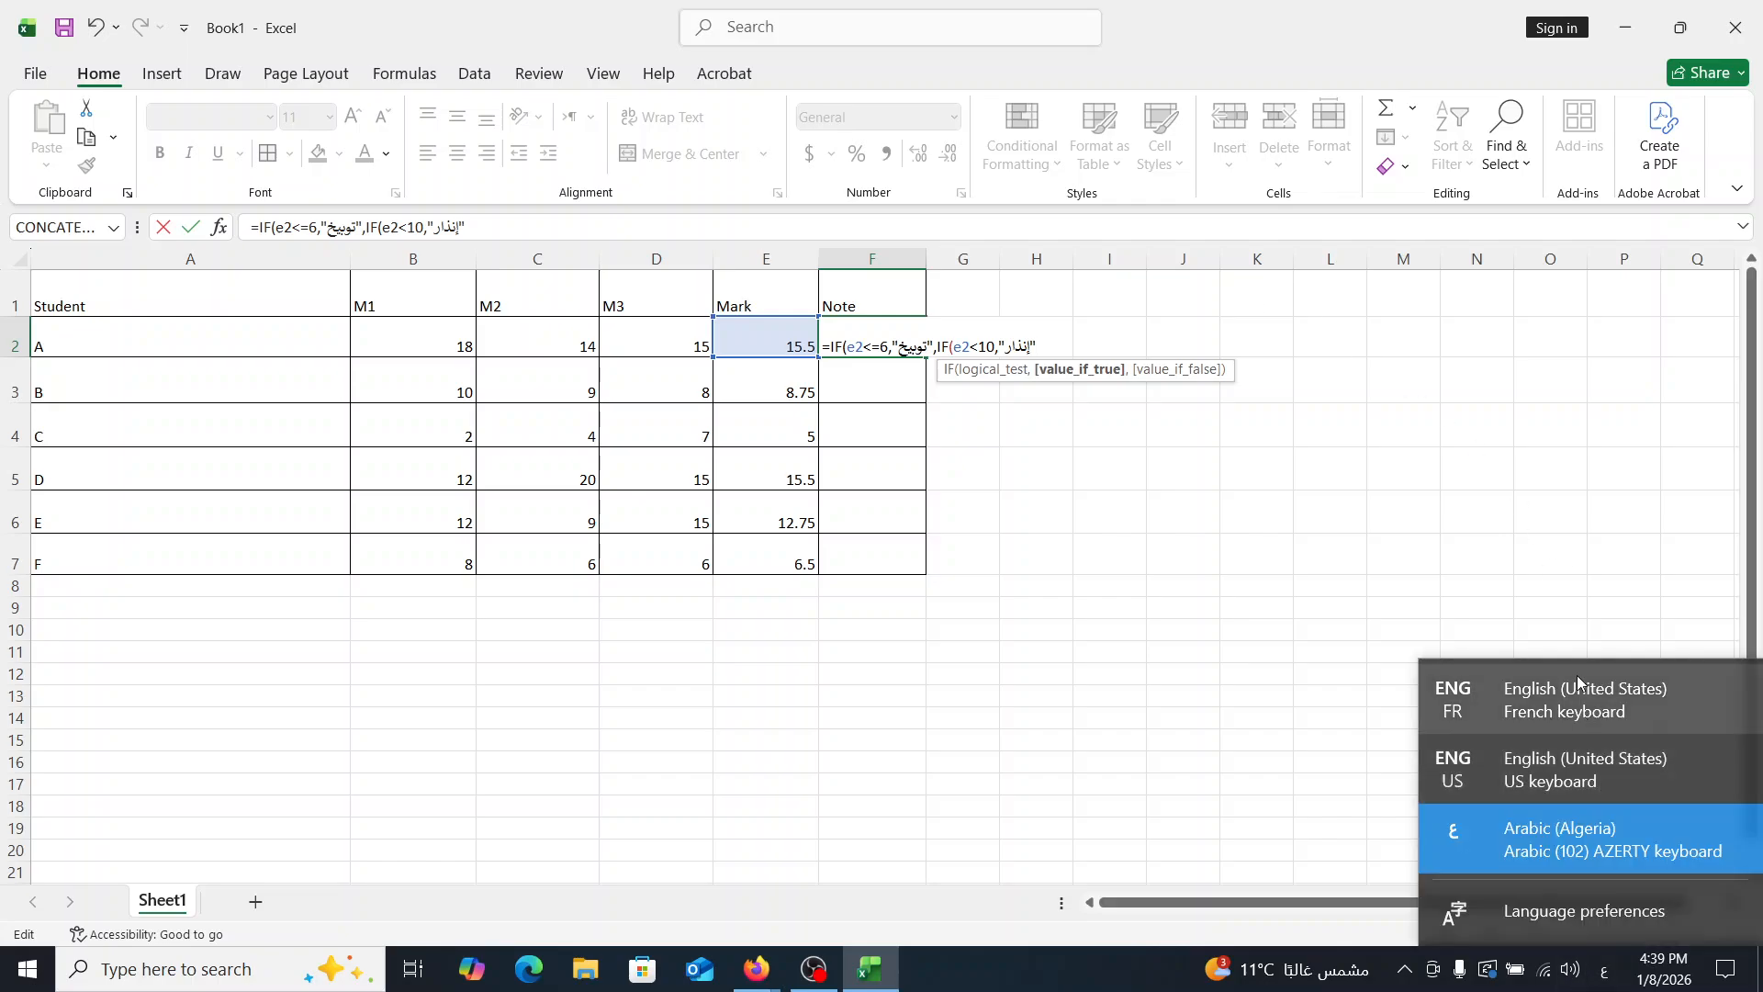
pyautogui.click(1583, 695)
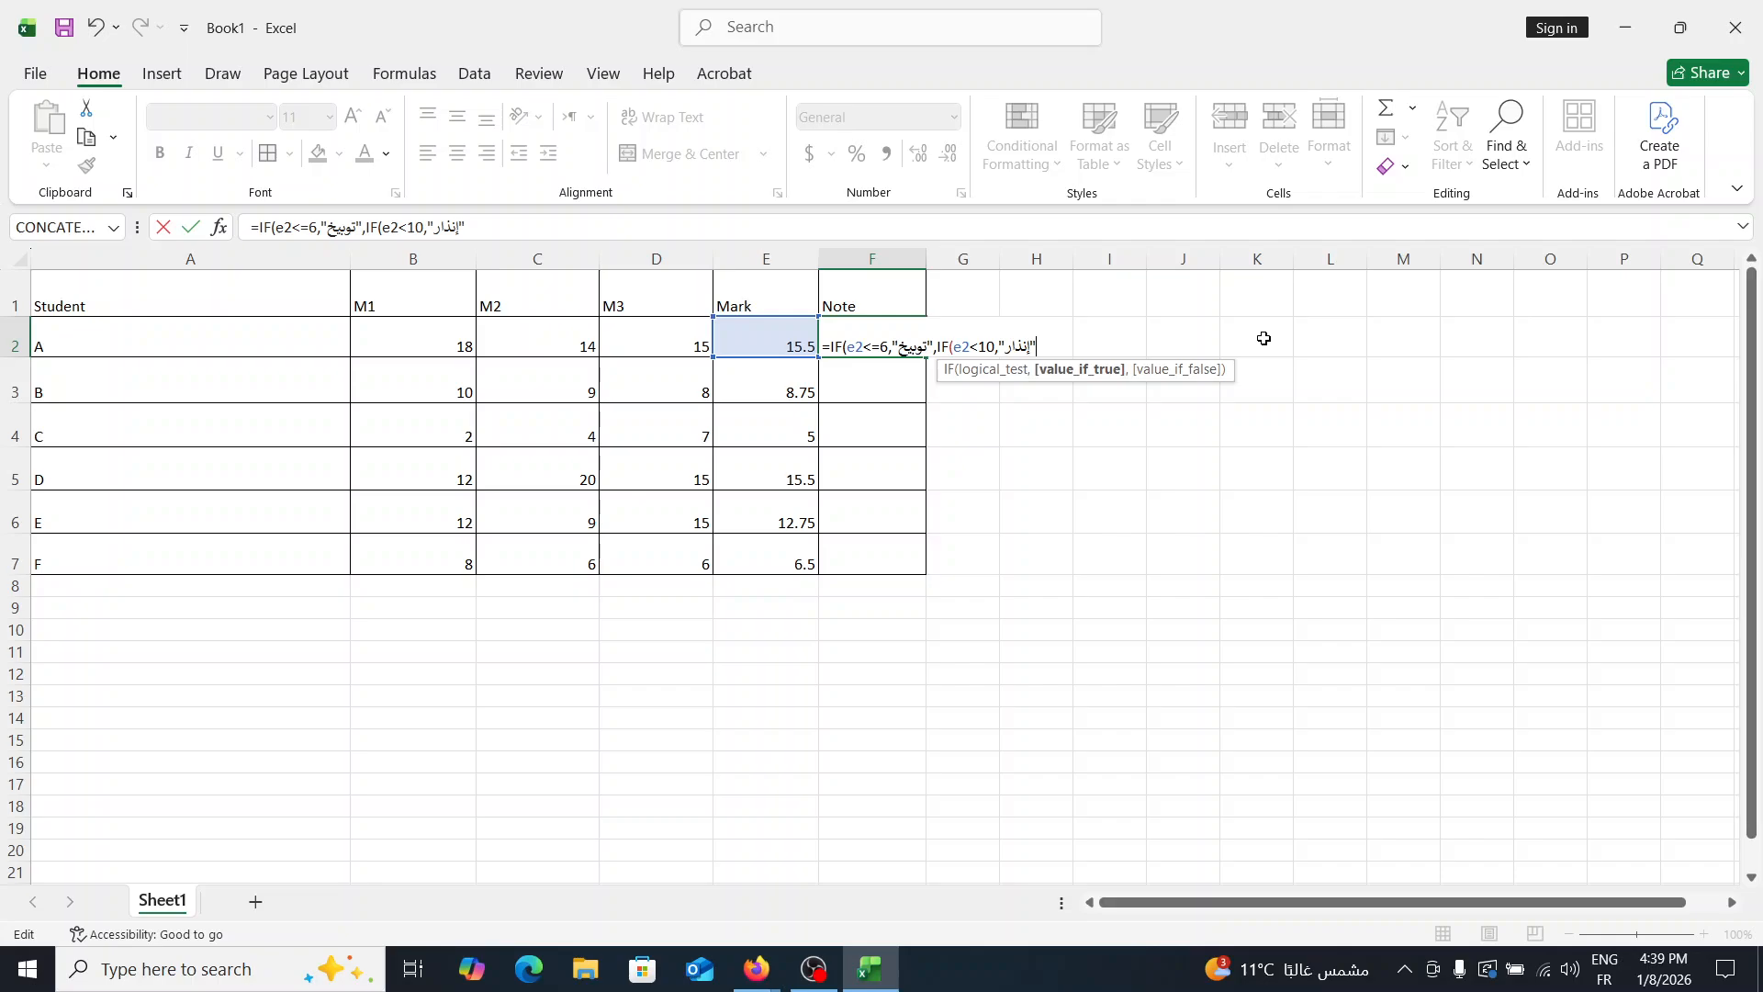
# - Add a third nested IF to the F2 formula that tests e2<12
pyautogui.write(',')
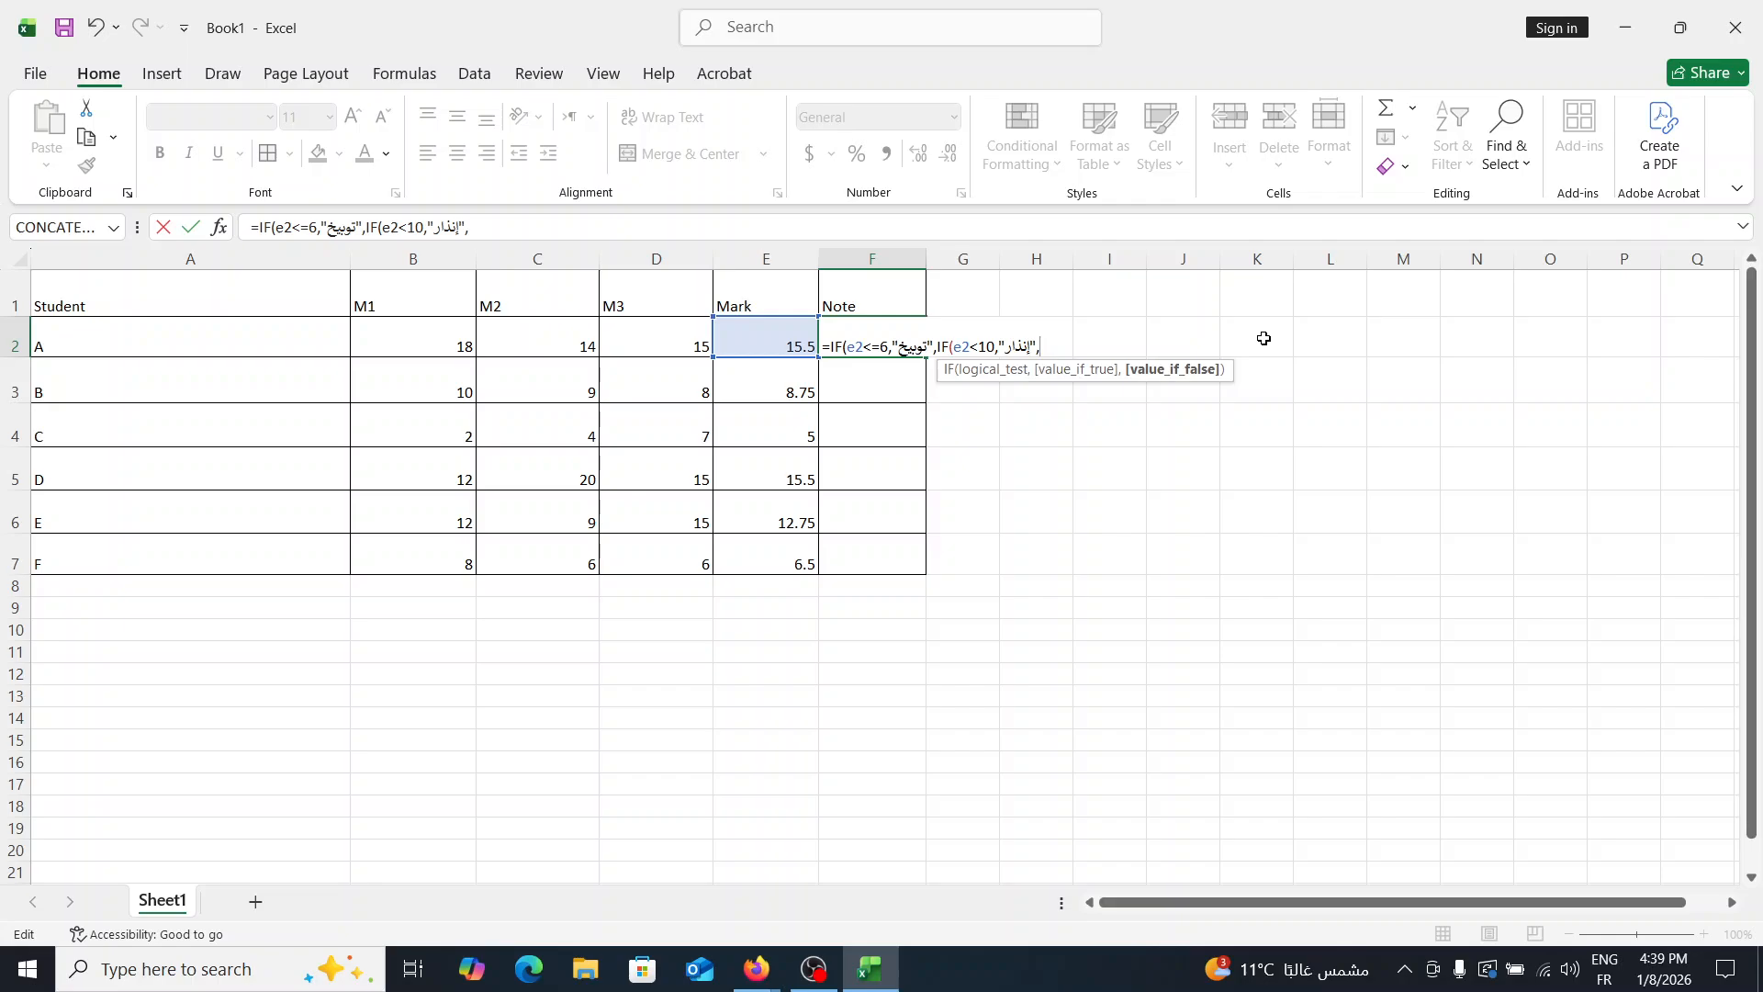
pyautogui.write('IF(')
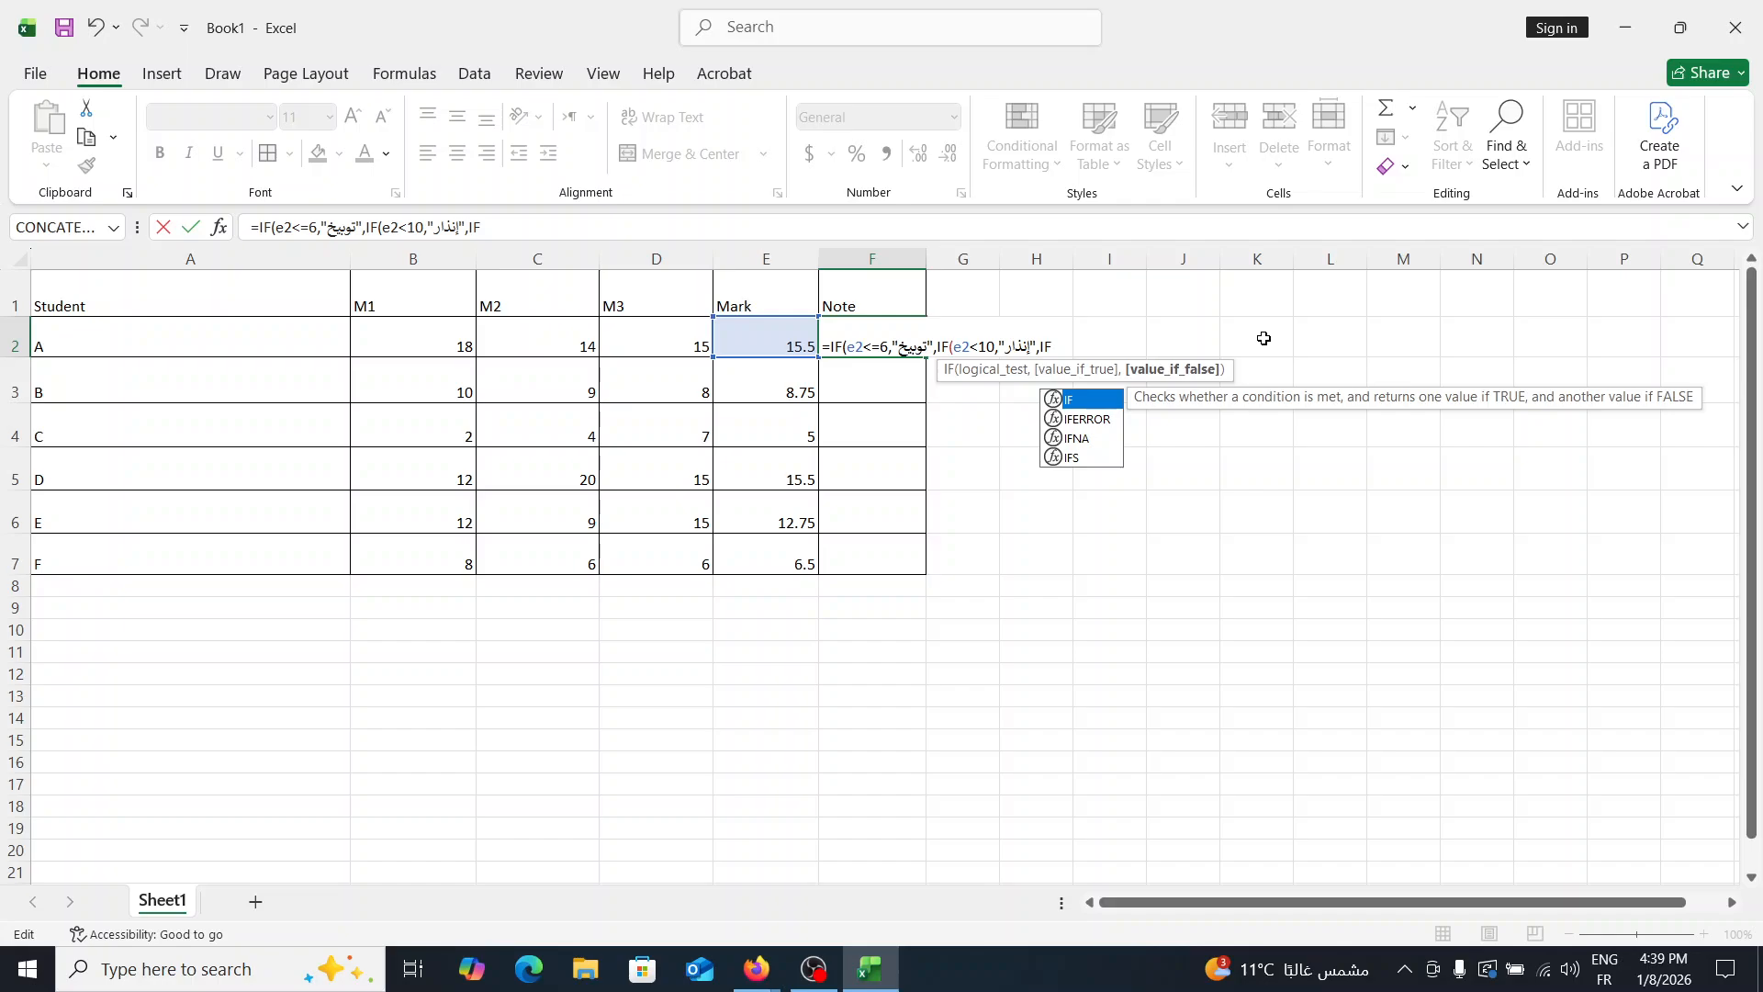
pyautogui.write('e2')
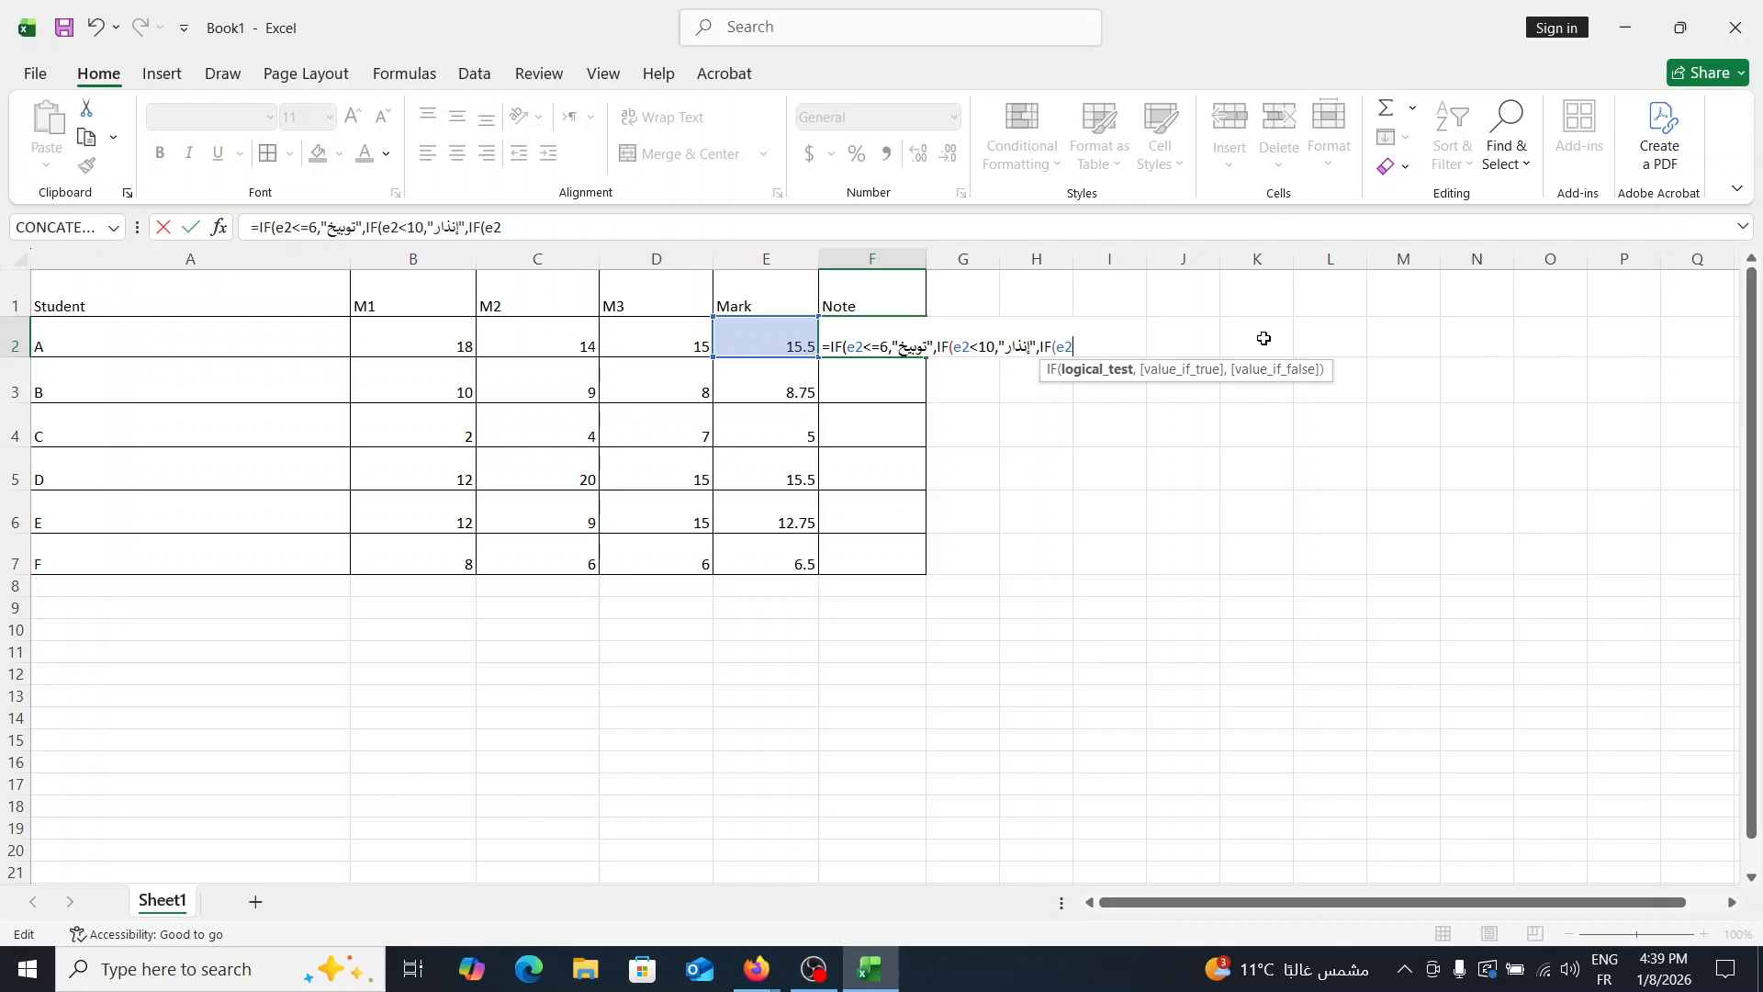
pyautogui.write('<')
pyautogui.write('2')
pyautogui.write(';')
pyautogui.press('BackSpace')
pyautogui.write(',""')
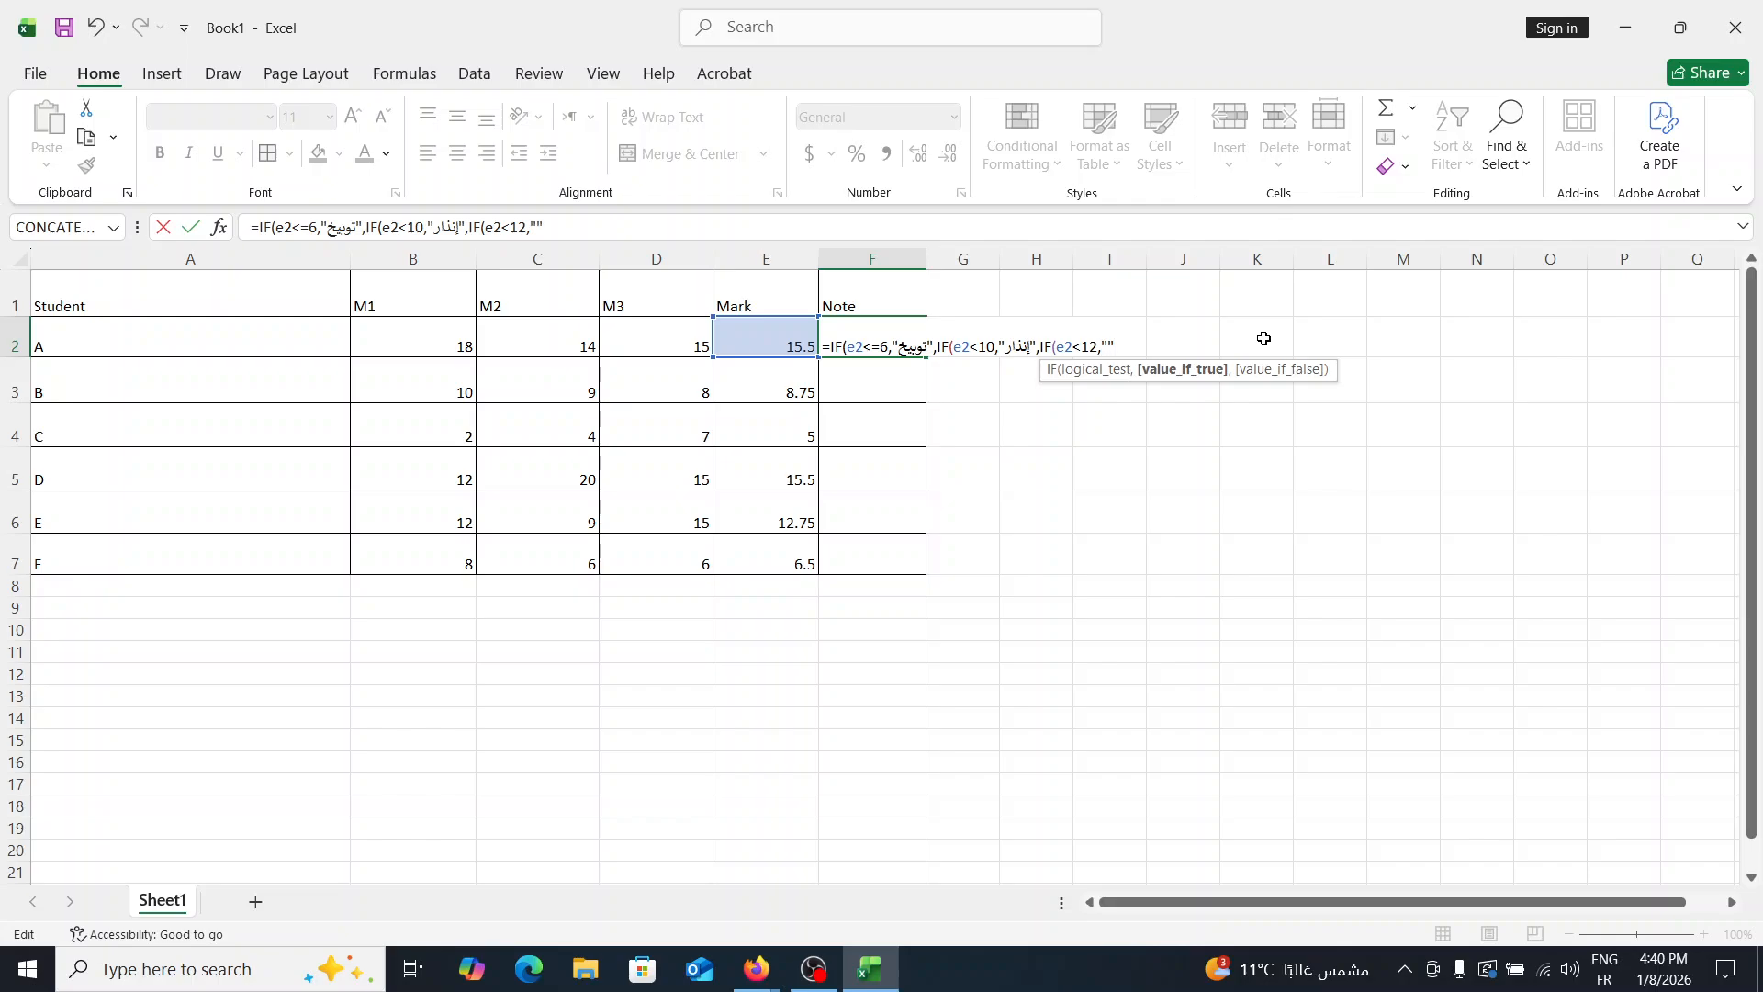
# - Enter the Arabic text "متوسط" as the result of the e2<12 condition
pyautogui.hotkey('alt', 'shift')
pyautogui.write('م')
pyautogui.write('نز')
pyautogui.press('BackSpace')
pyautogui.write('توسذ')
pyautogui.press('BackSpace')
pyautogui.write('ط')
pyautogui.hotkey('alt', 'shift')
# - Add a fourth nested IF to the F2 formula that tests e2<17
pyautogui.write(',')
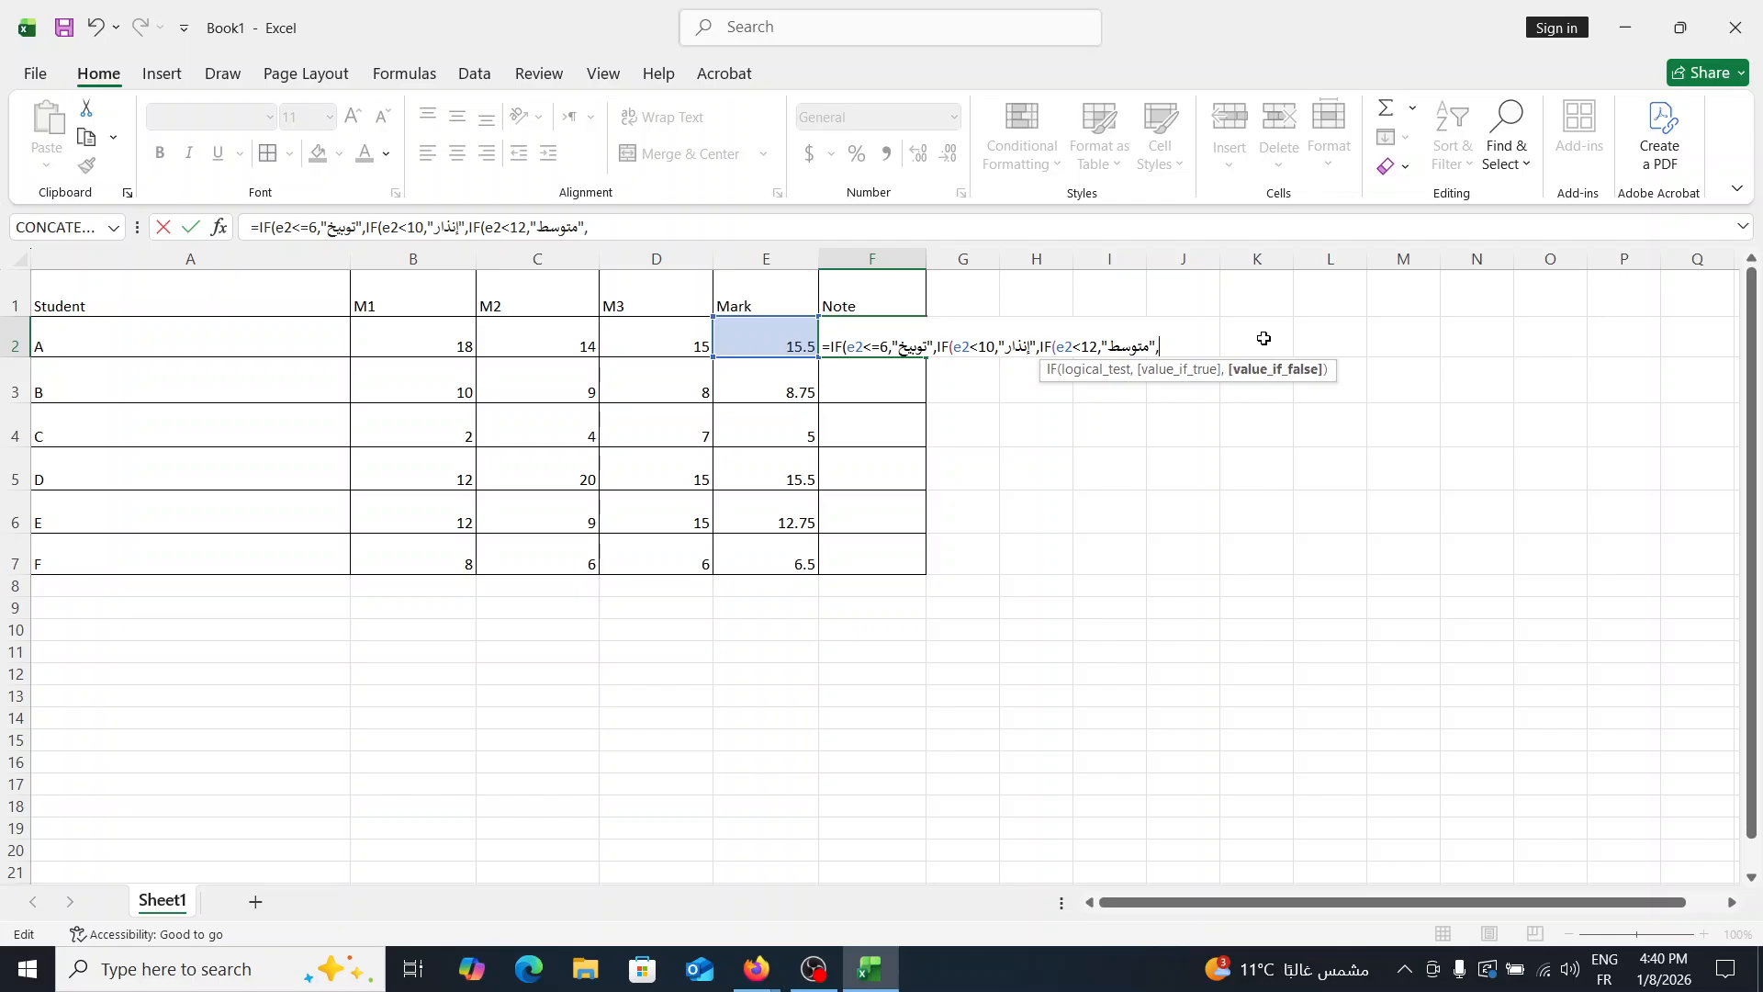
pyautogui.write('I')
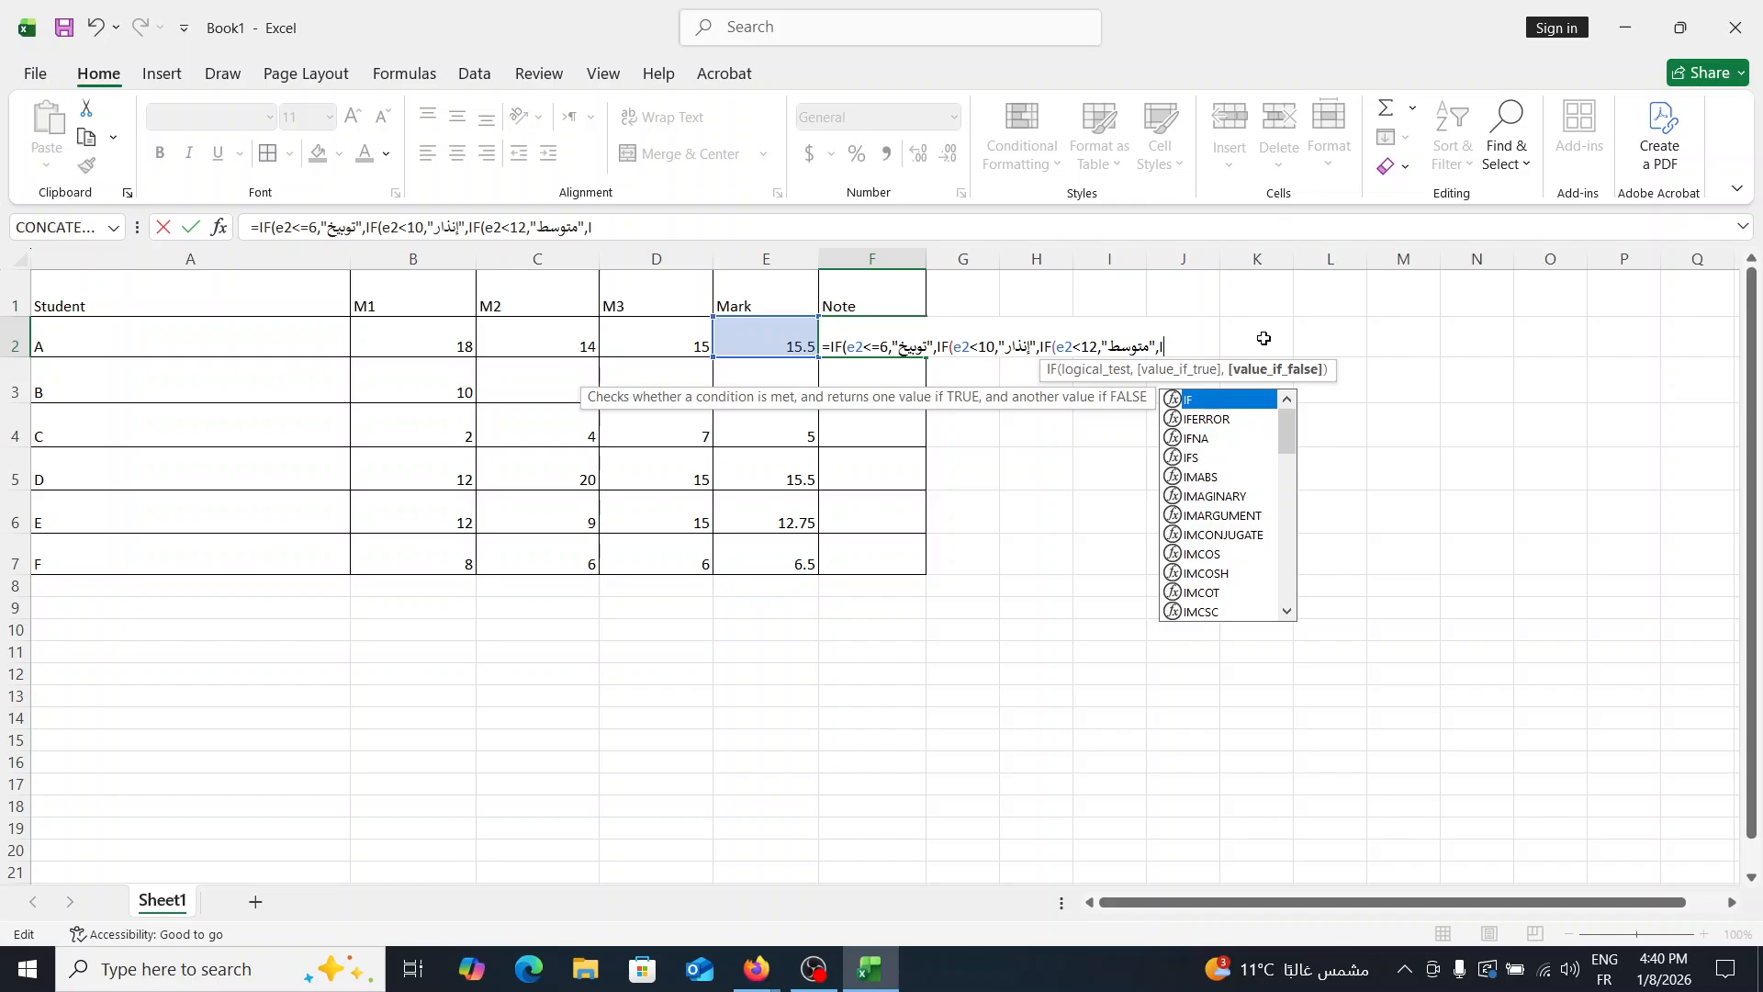
pyautogui.write('F')
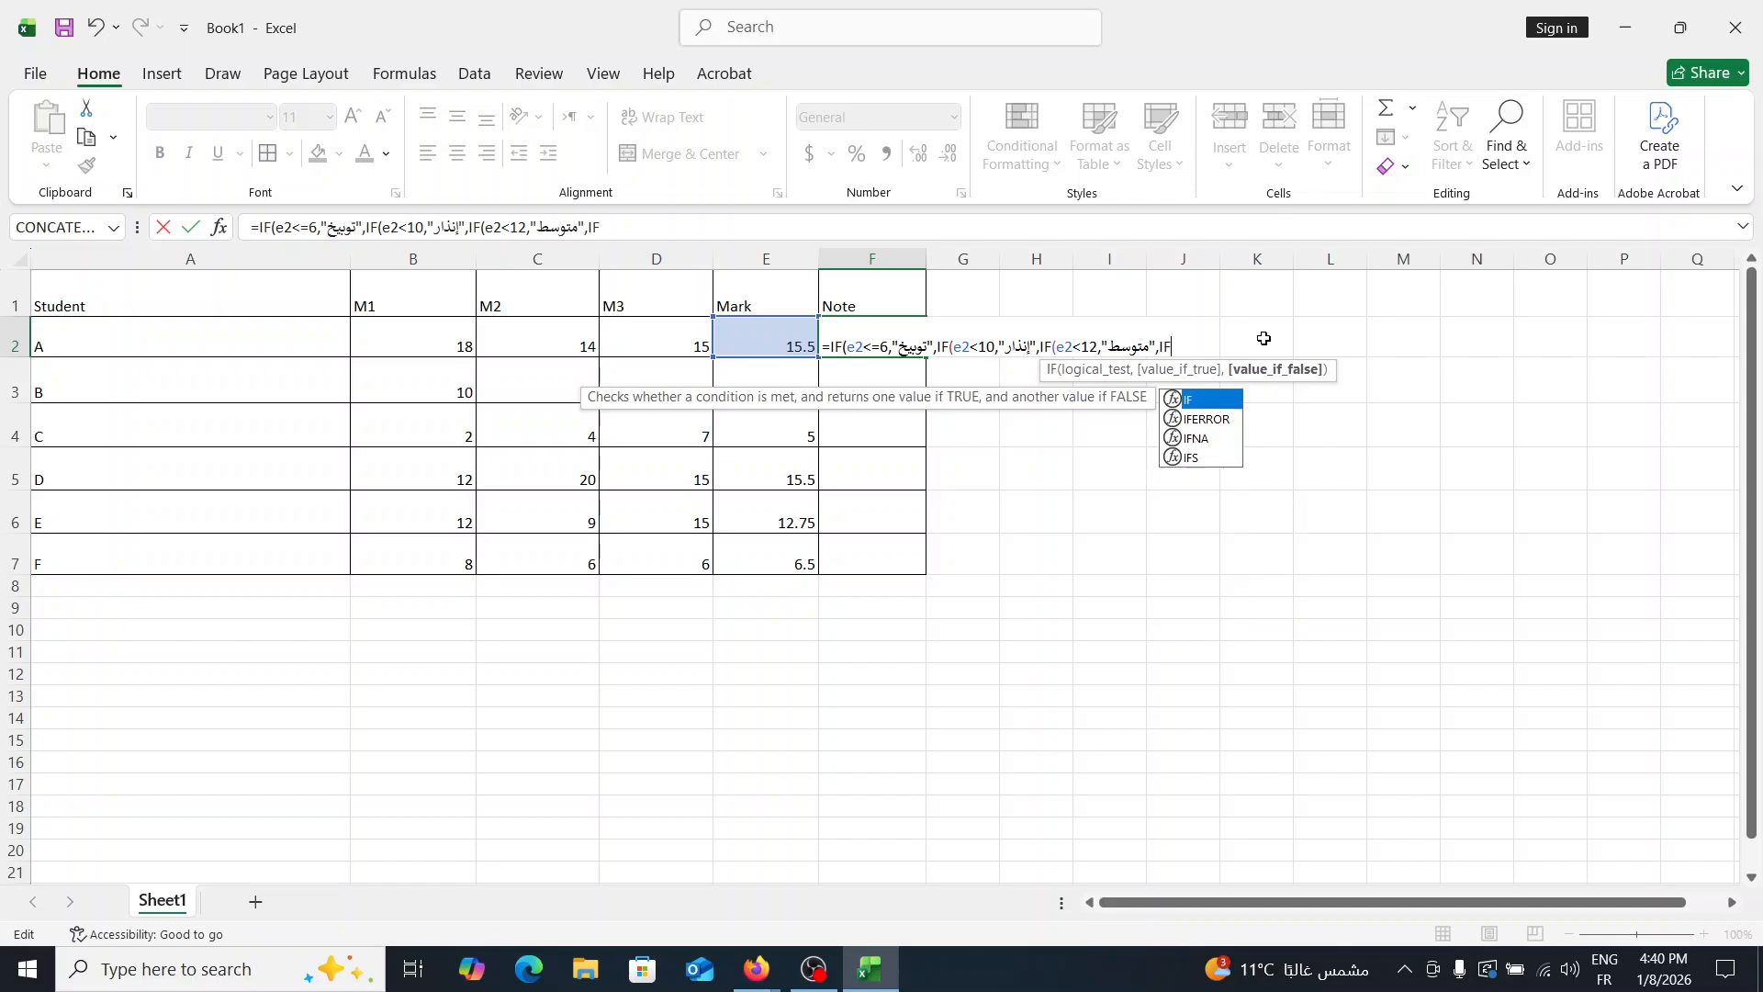
pyautogui.write('"')
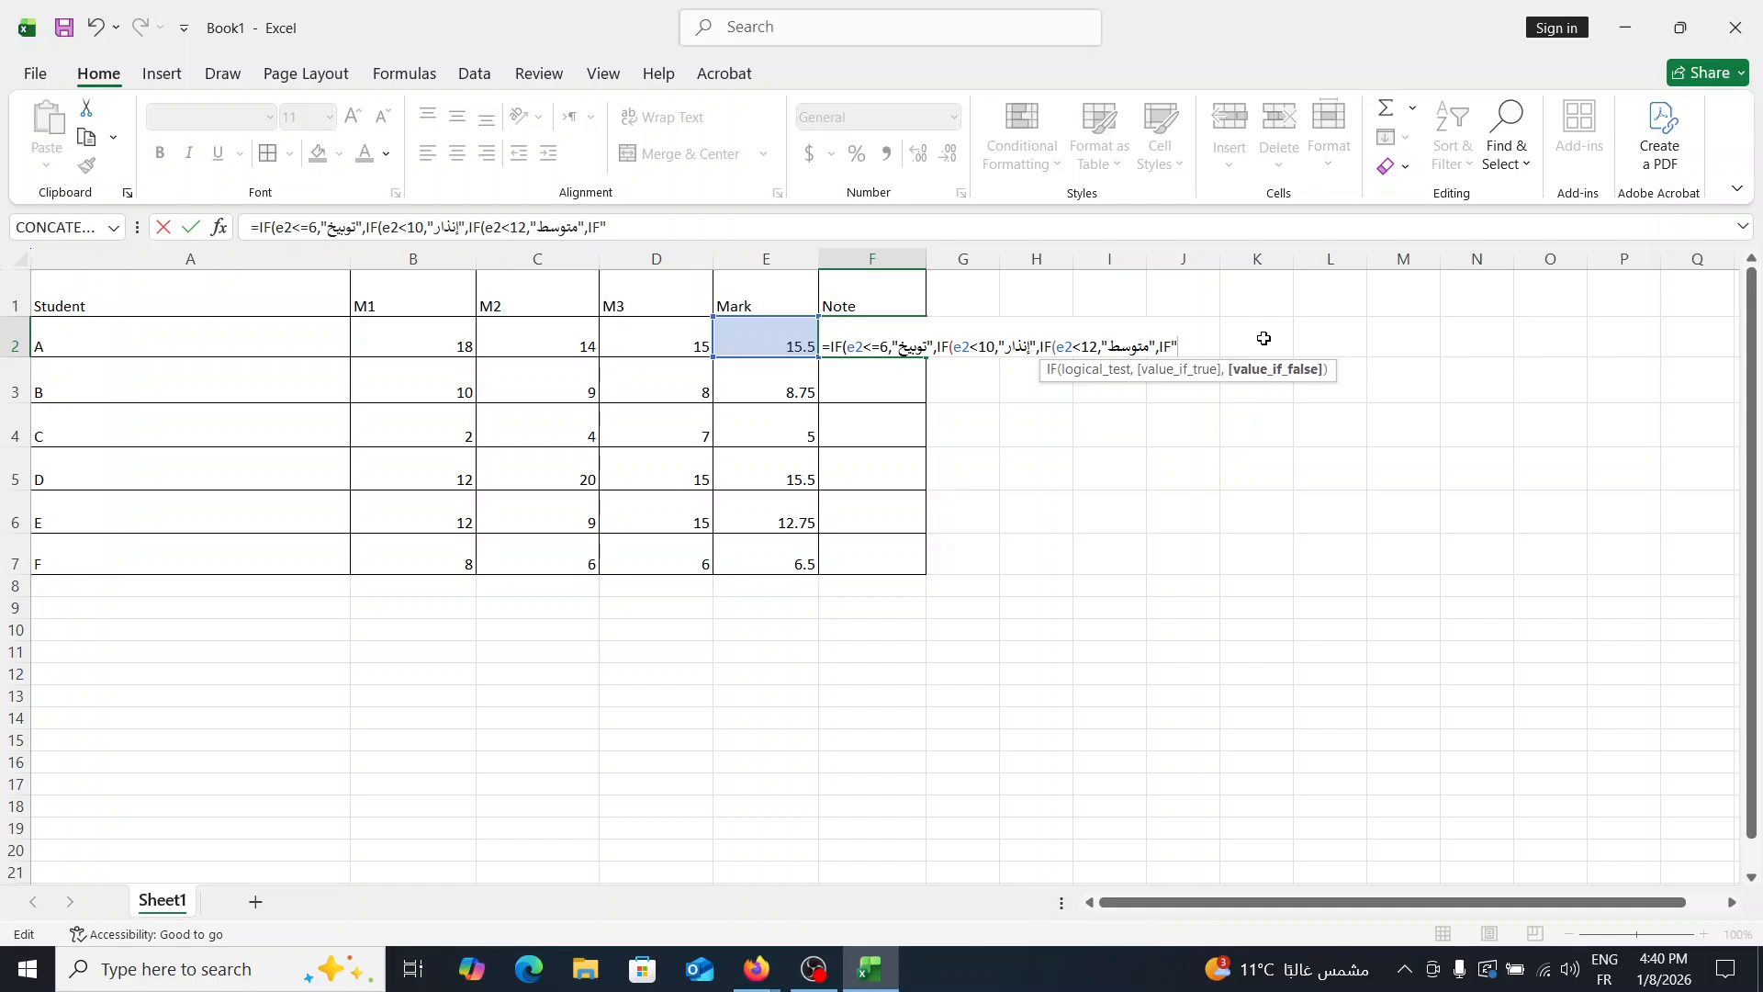
pyautogui.press('BackSpace')
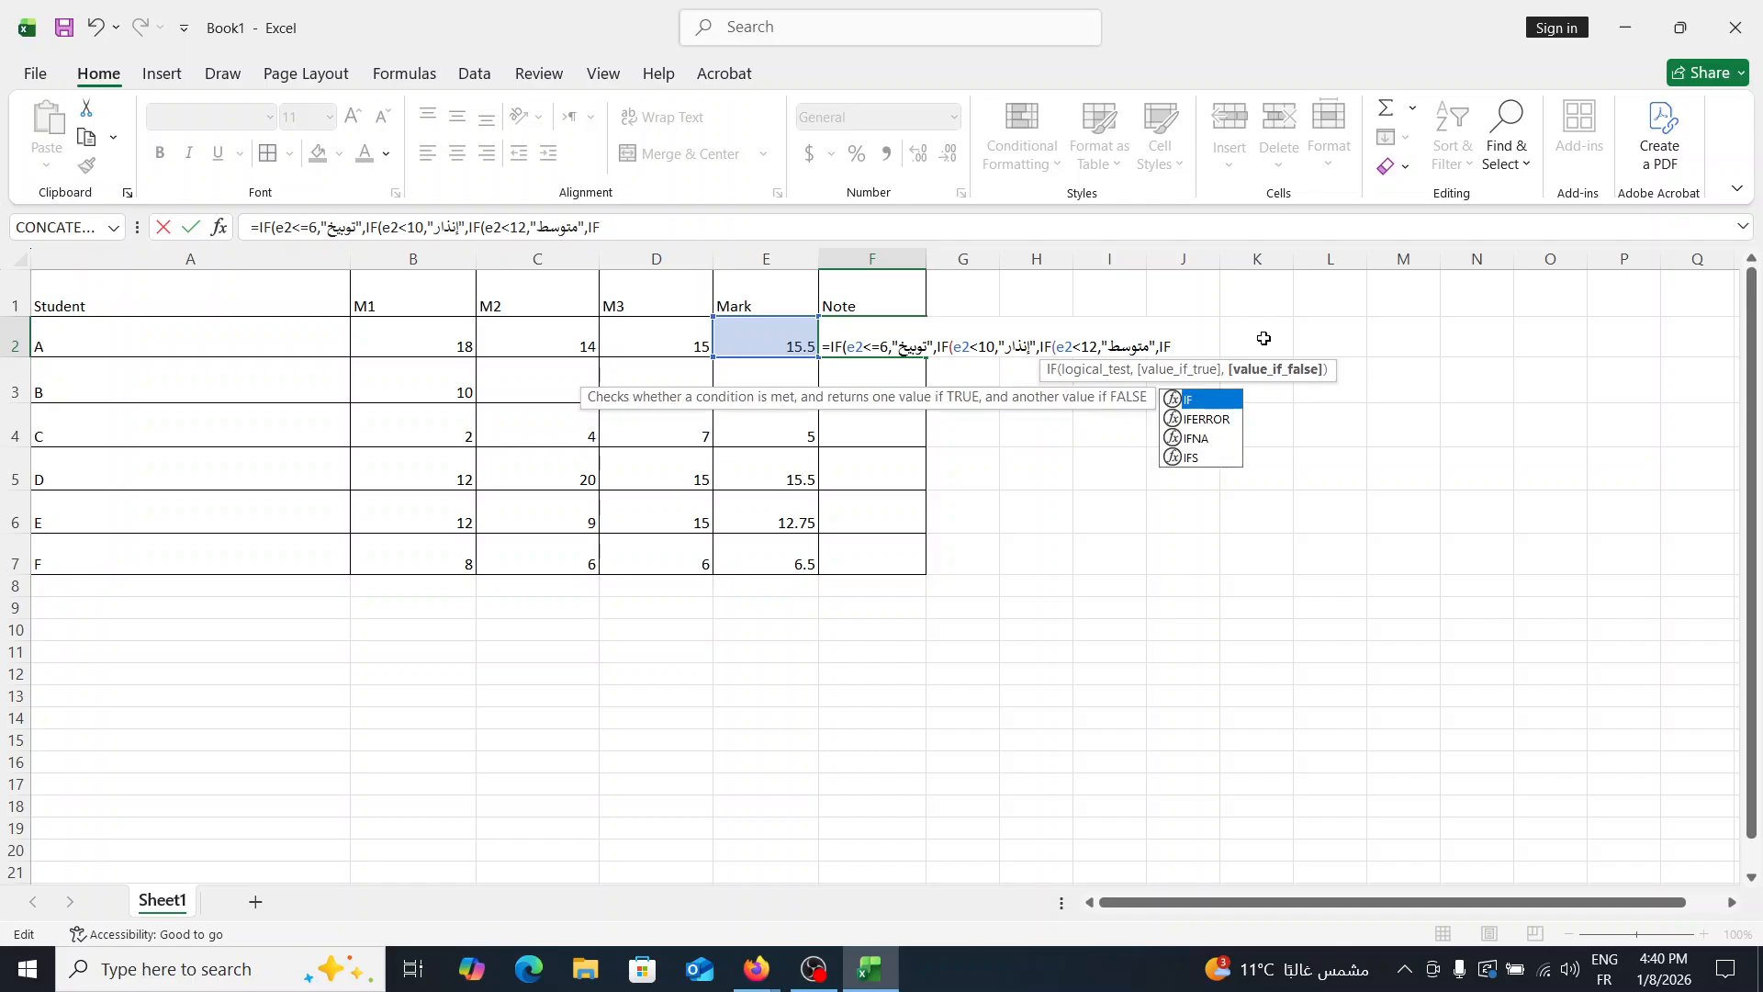
pyautogui.write('(')
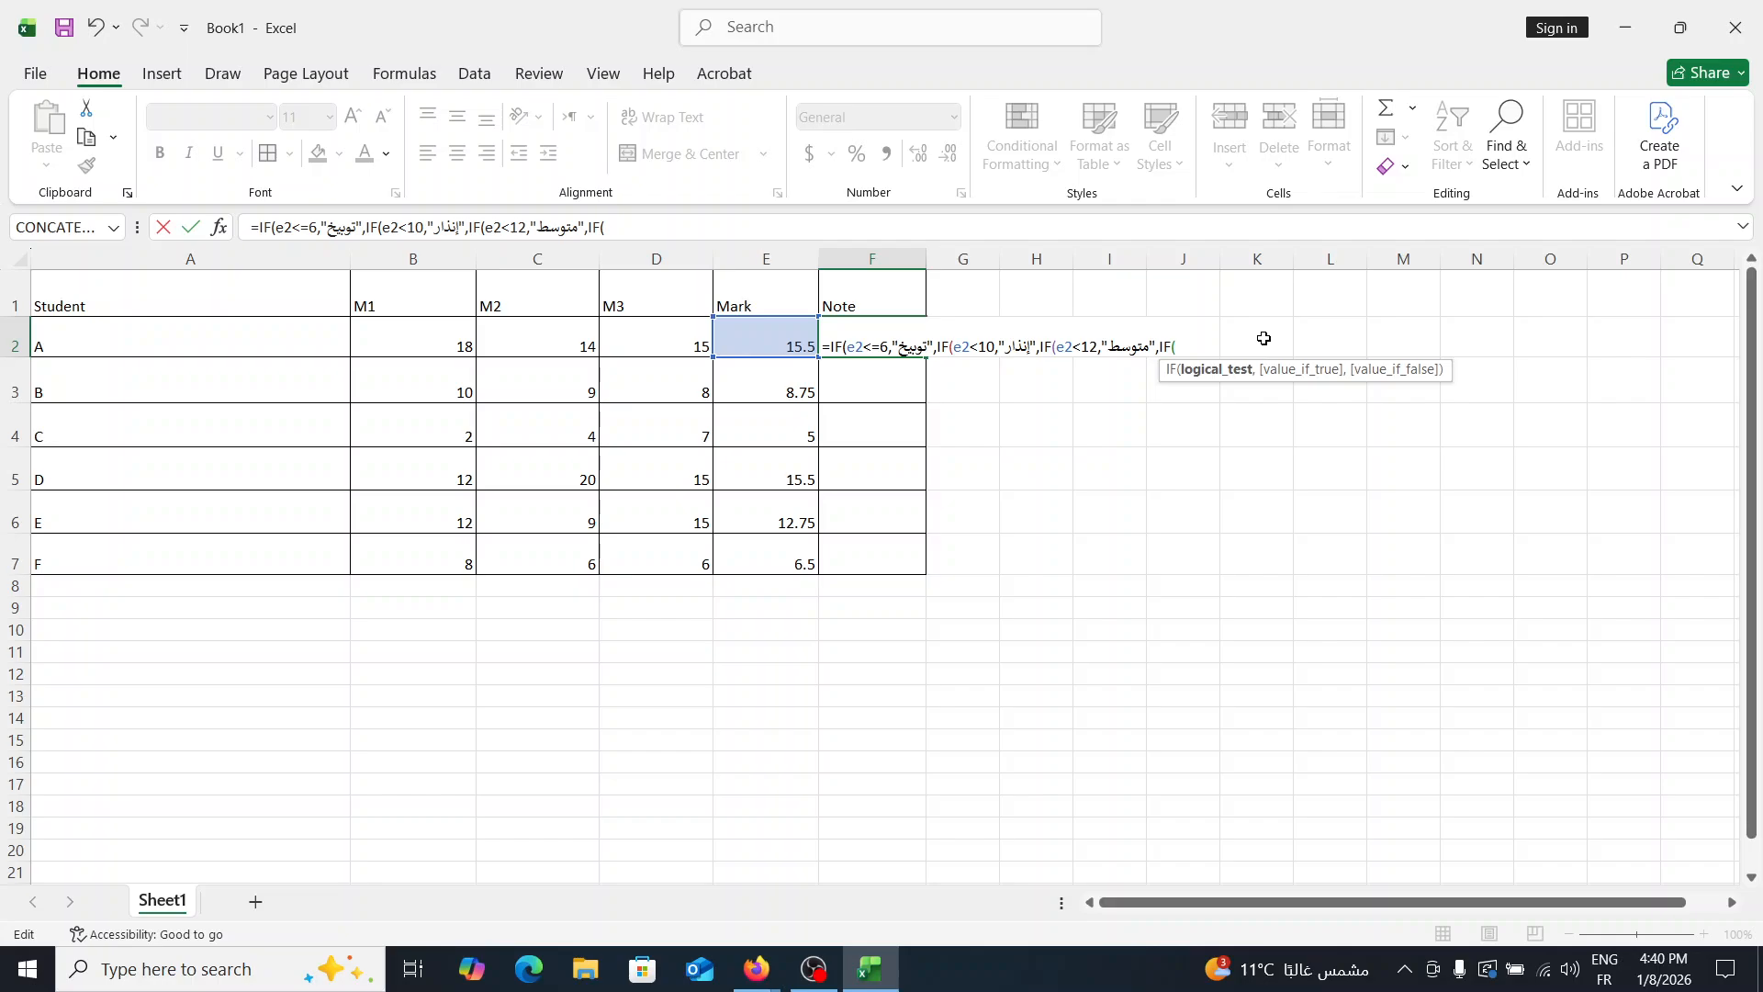
pyautogui.write('e')
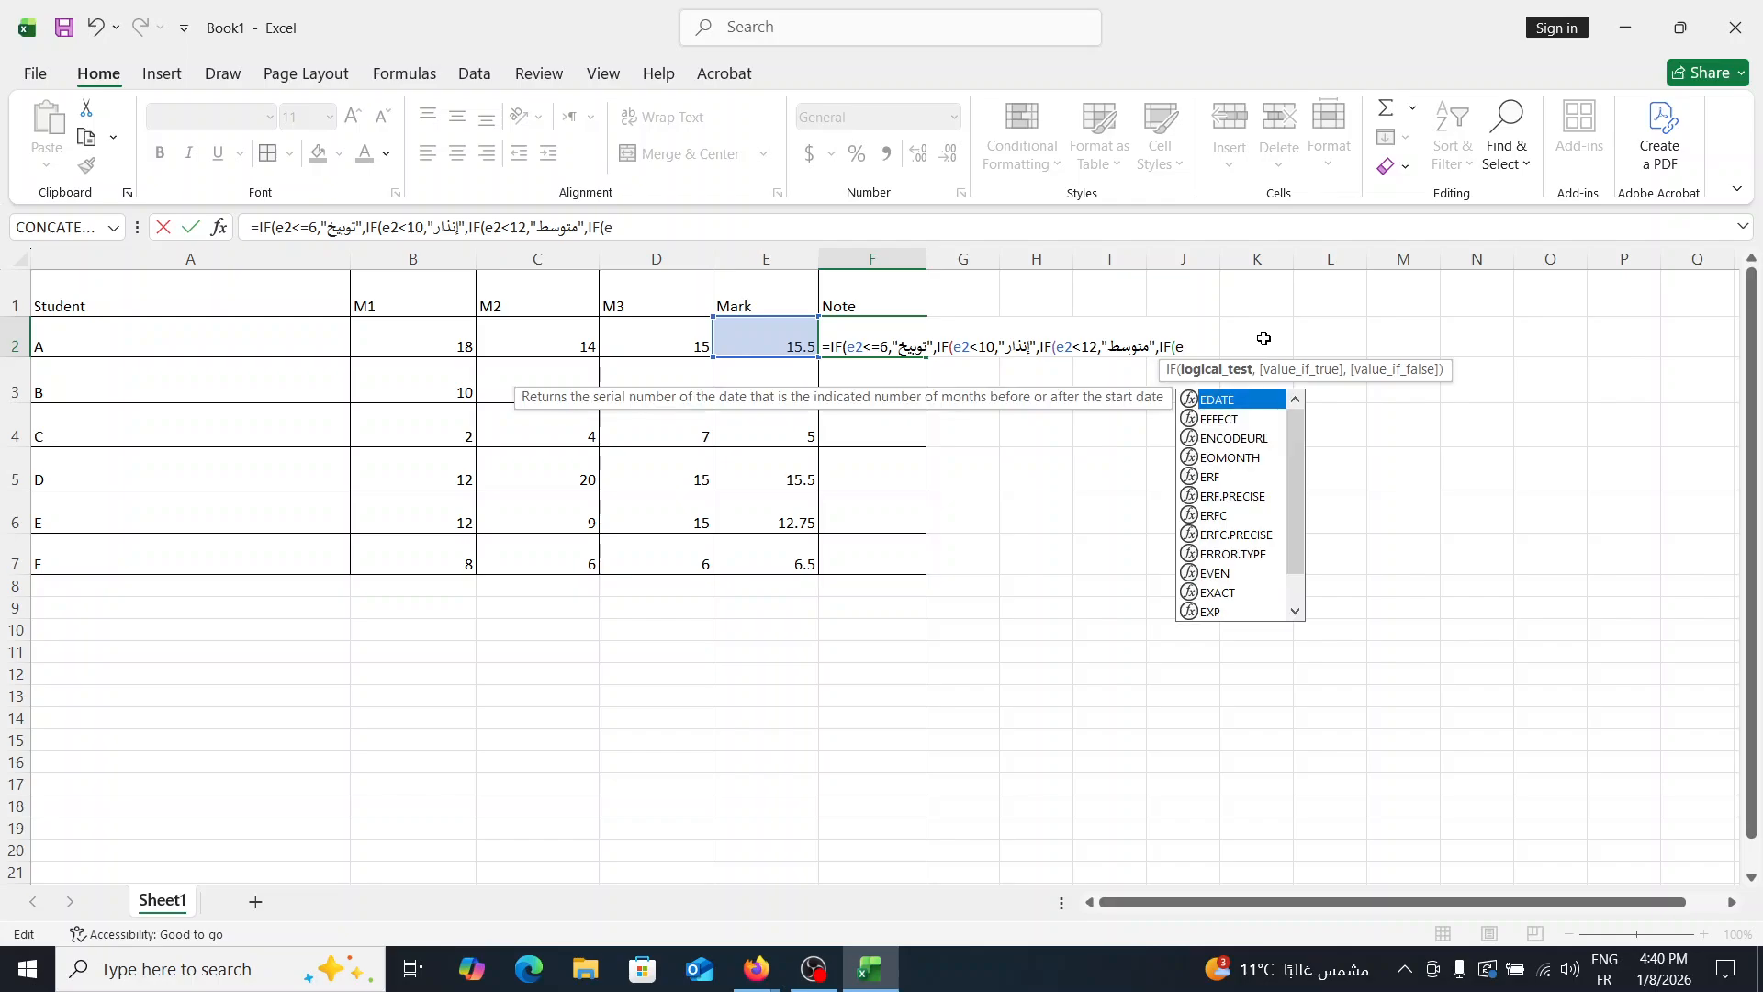
pyautogui.write('2<')
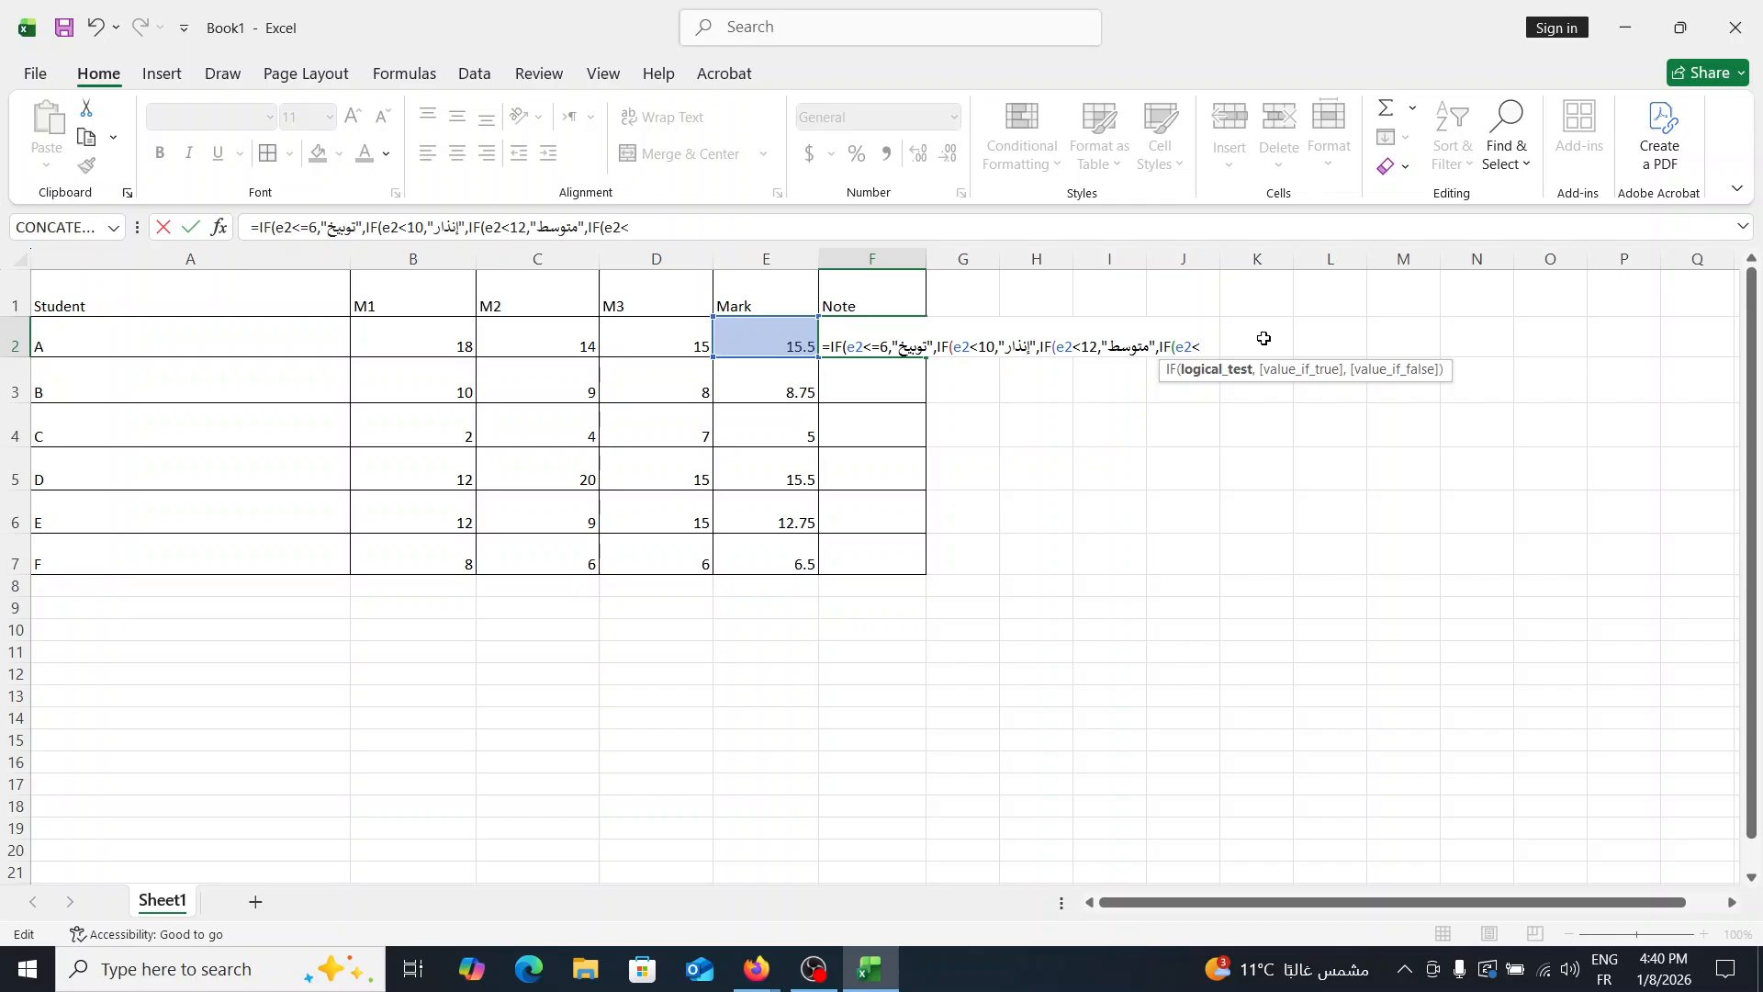
pyautogui.write('17,')
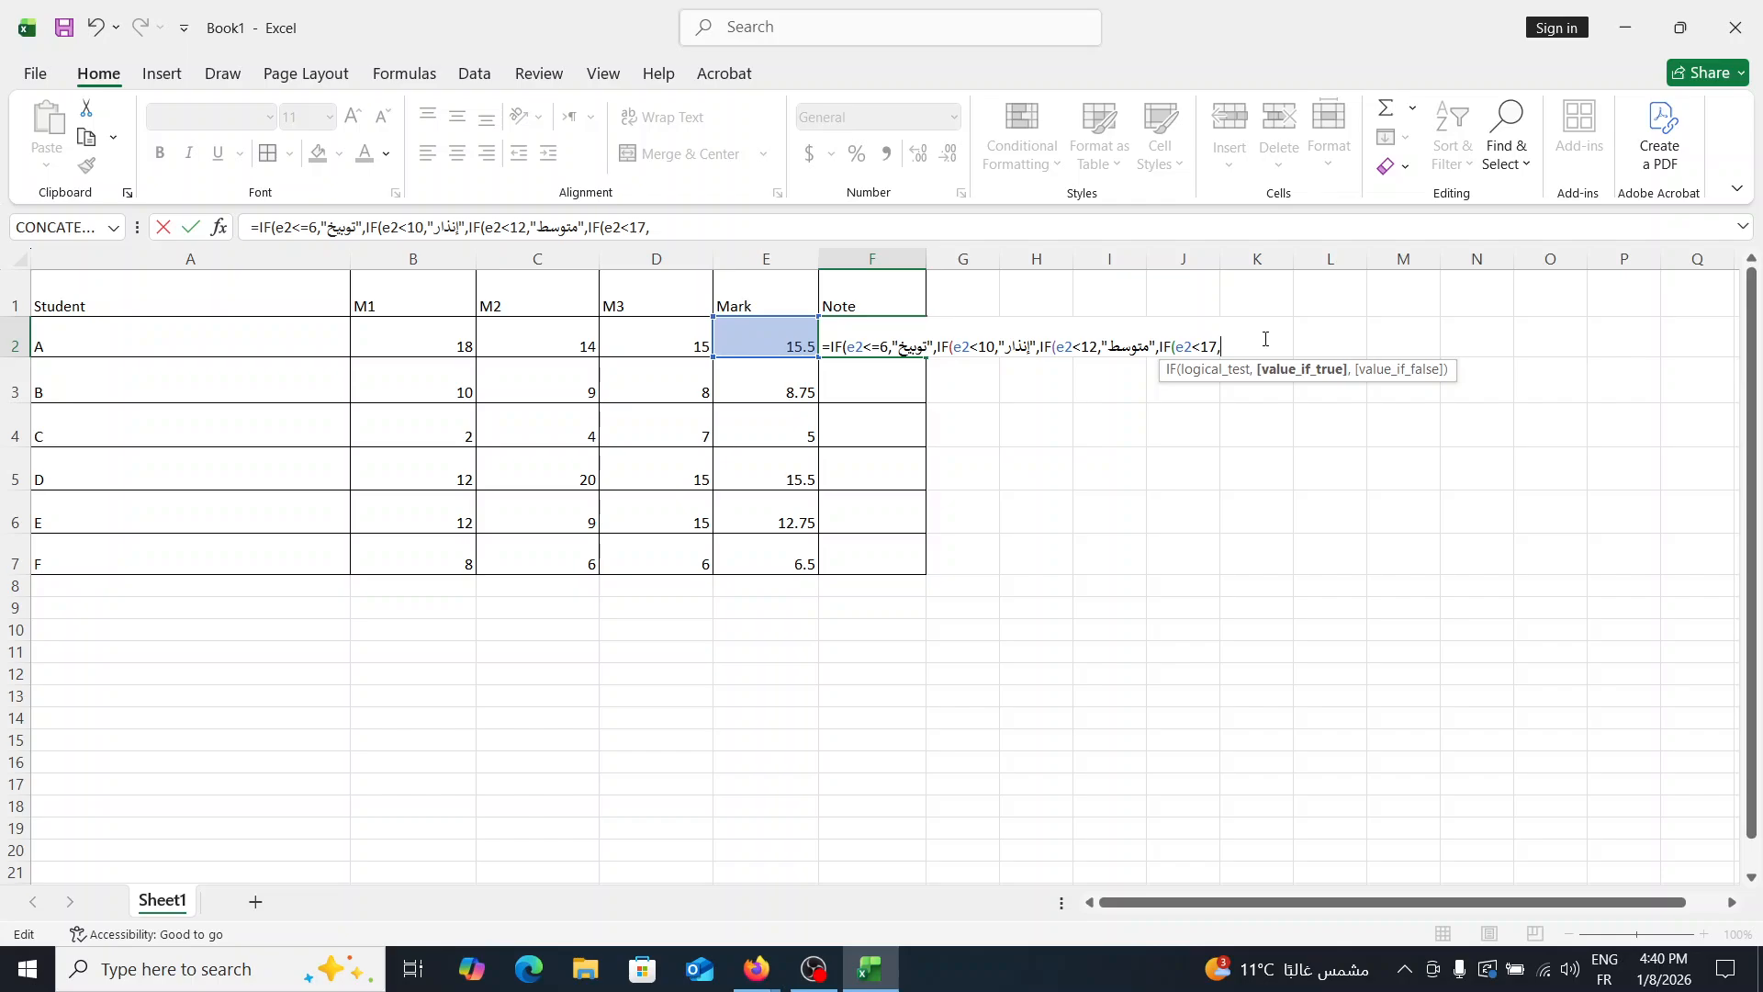
pyautogui.write('""')
# - Enter the Arabic text "جيد" as the result of the e2<17 condition
pyautogui.hotkey('alt', 'shift')
pyautogui.write('جيد')
pyautogui.hotkey('alt', 'shift')
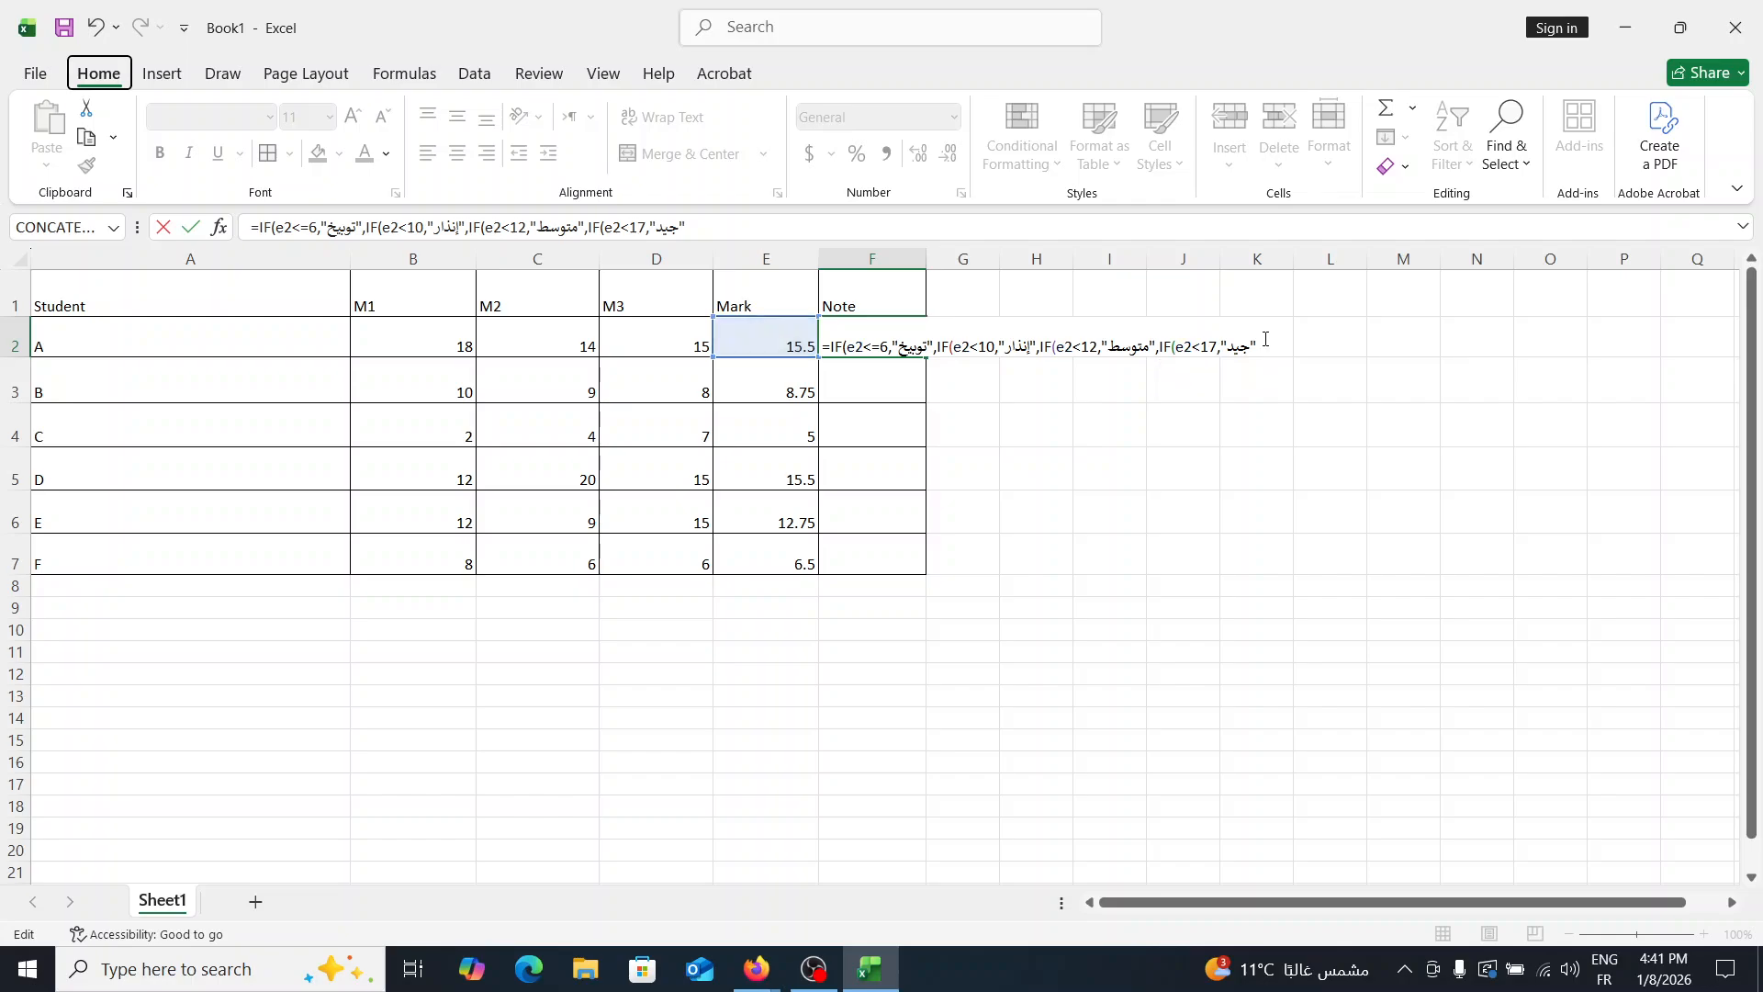
# - Finish the F2 formula with "ممتاز" as the final otherwise result and close all four IF functions
pyautogui.write(',')
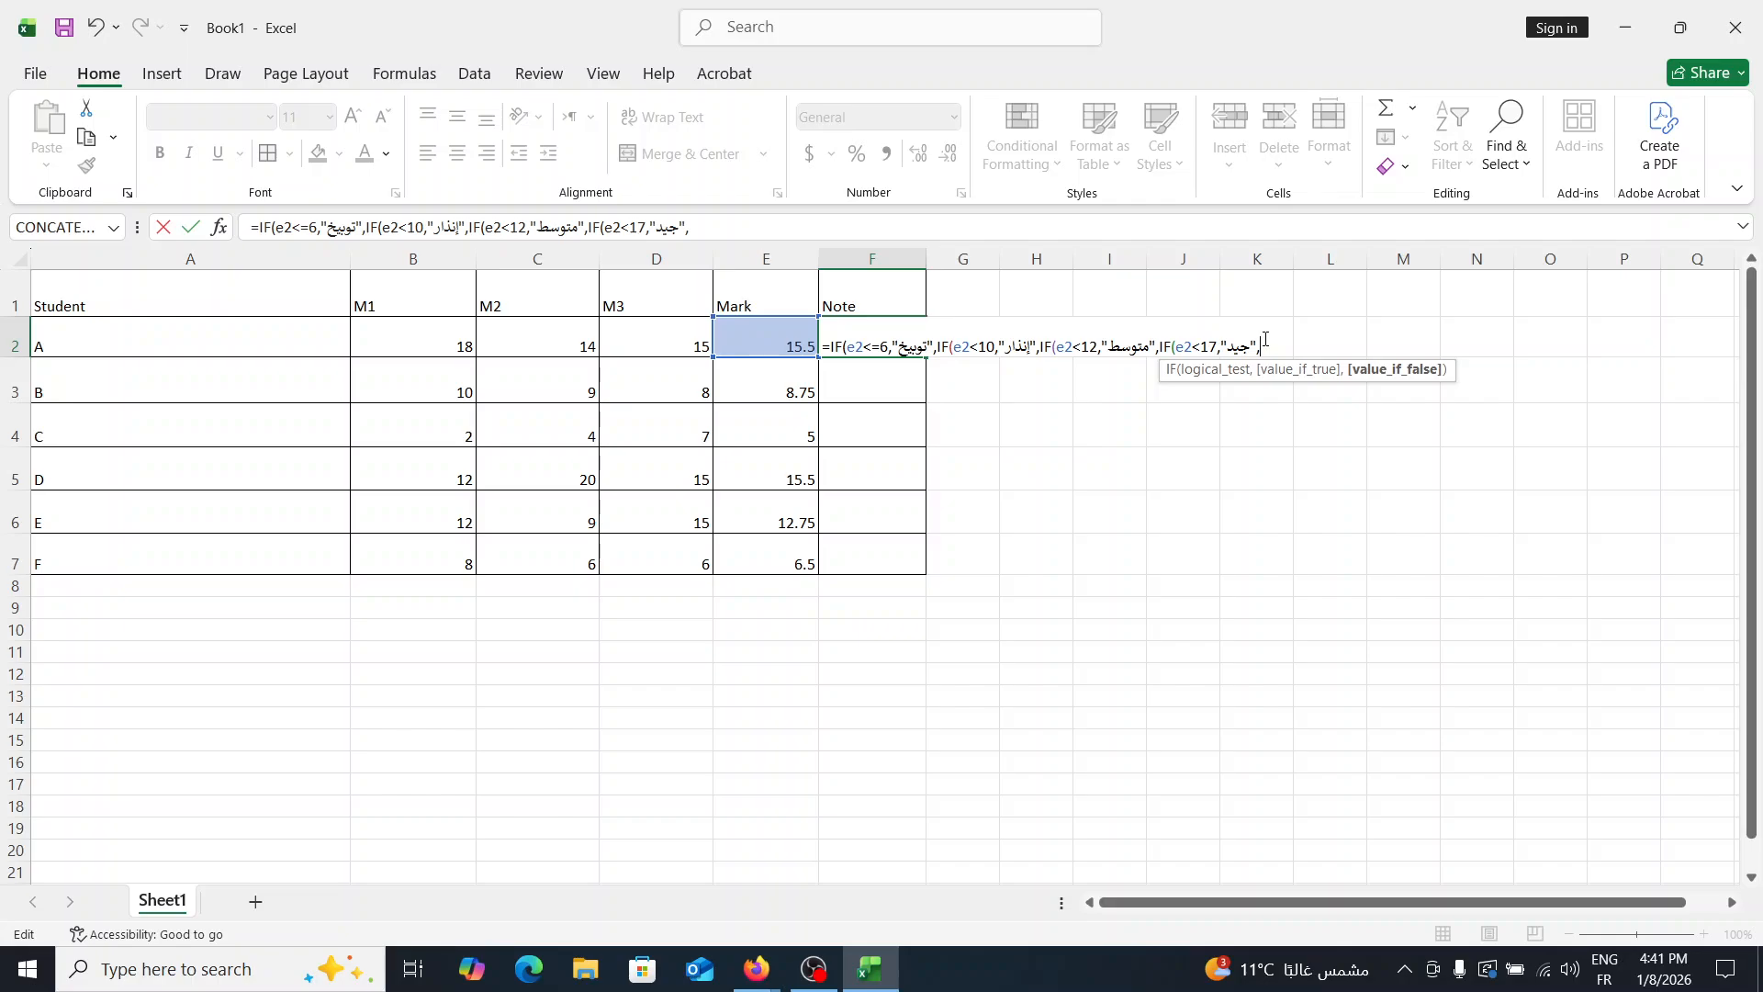
pyautogui.write('I')
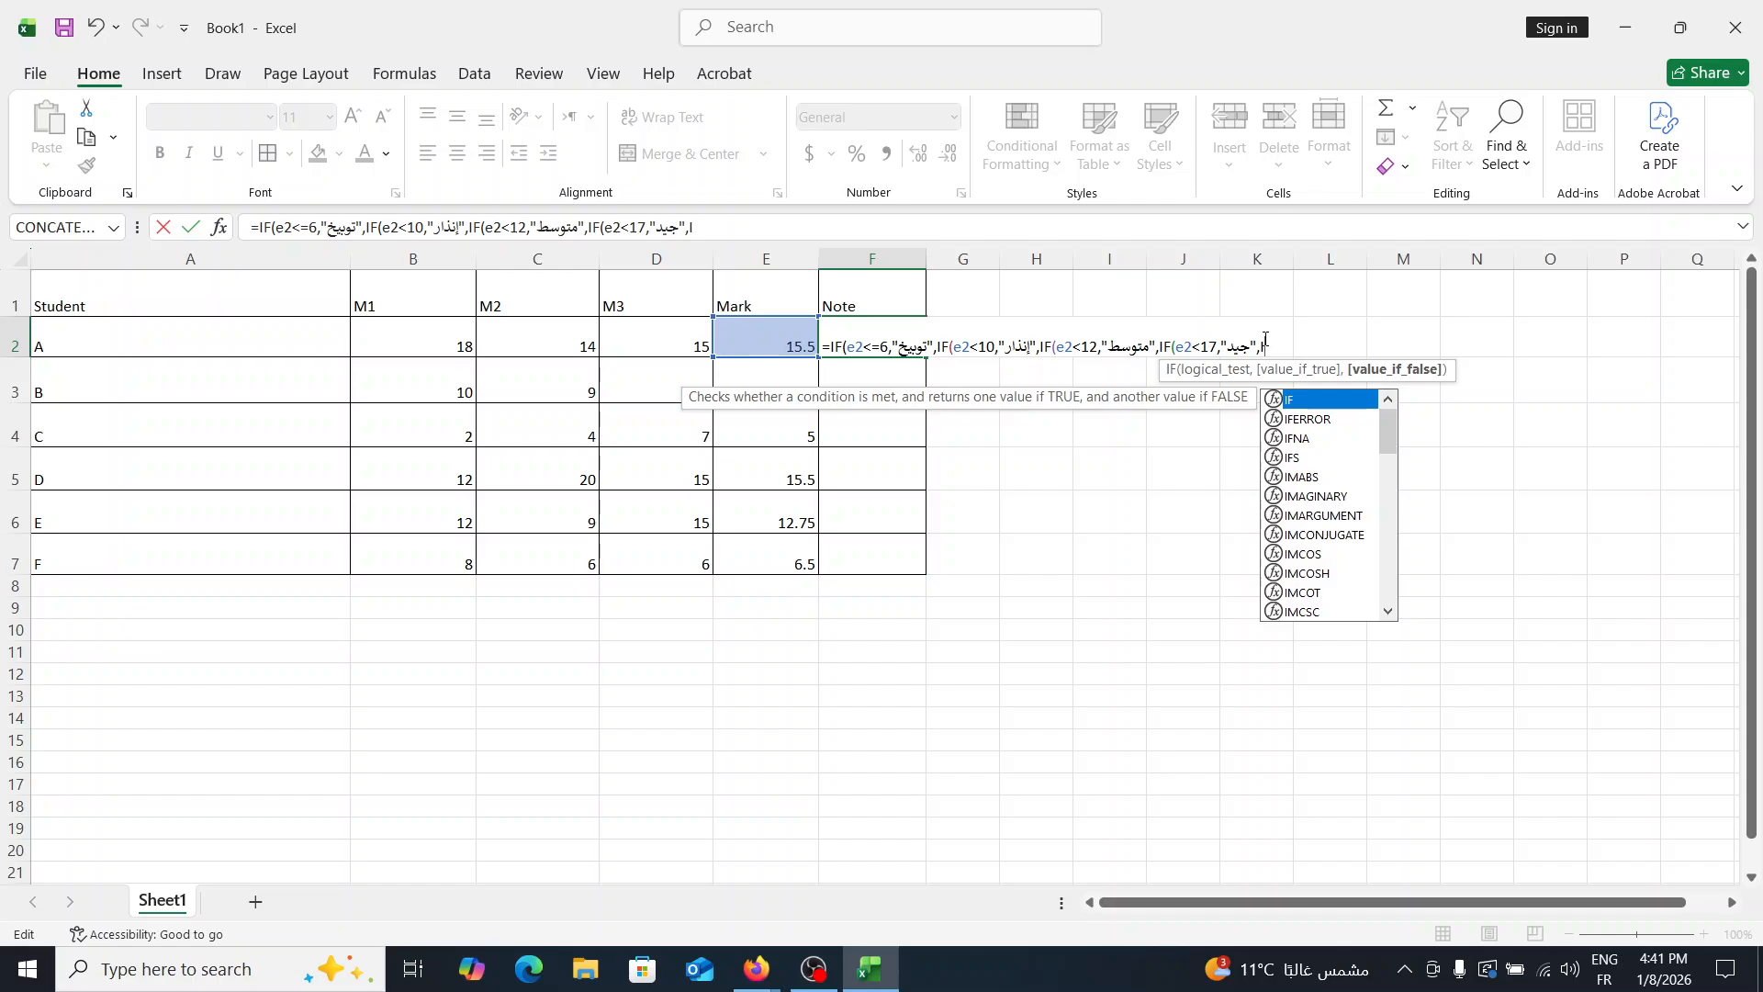
pyautogui.press('BackSpace')
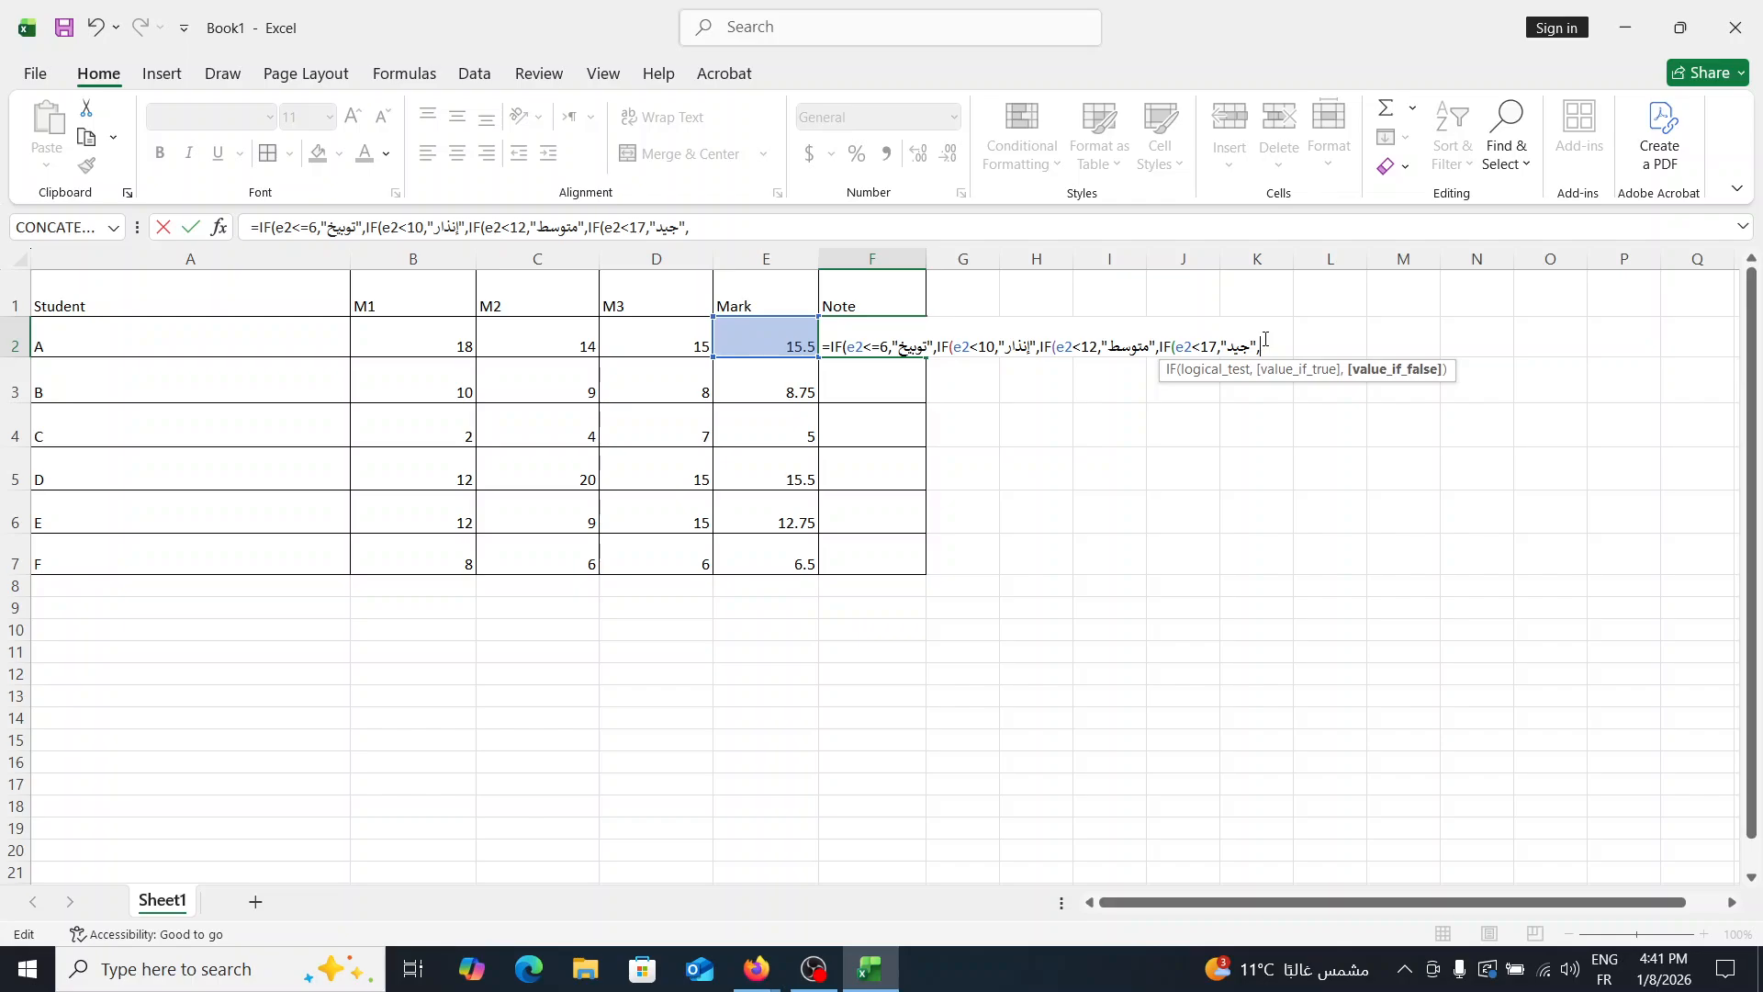
pyautogui.hotkey('alt', 'shift')
pyautogui.write('""')
pyautogui.write('م')
pyautogui.write('م')
pyautogui.write('ب')
pyautogui.press('BackSpace')
pyautogui.write('ي')
pyautogui.press('BackSpace')
pyautogui.write('ت')
pyautogui.write('اة')
pyautogui.press('BackSpace')
pyautogui.write('ؤ')
pyautogui.press('BackSpace')
pyautogui.write('ز')
pyautogui.write('))))')
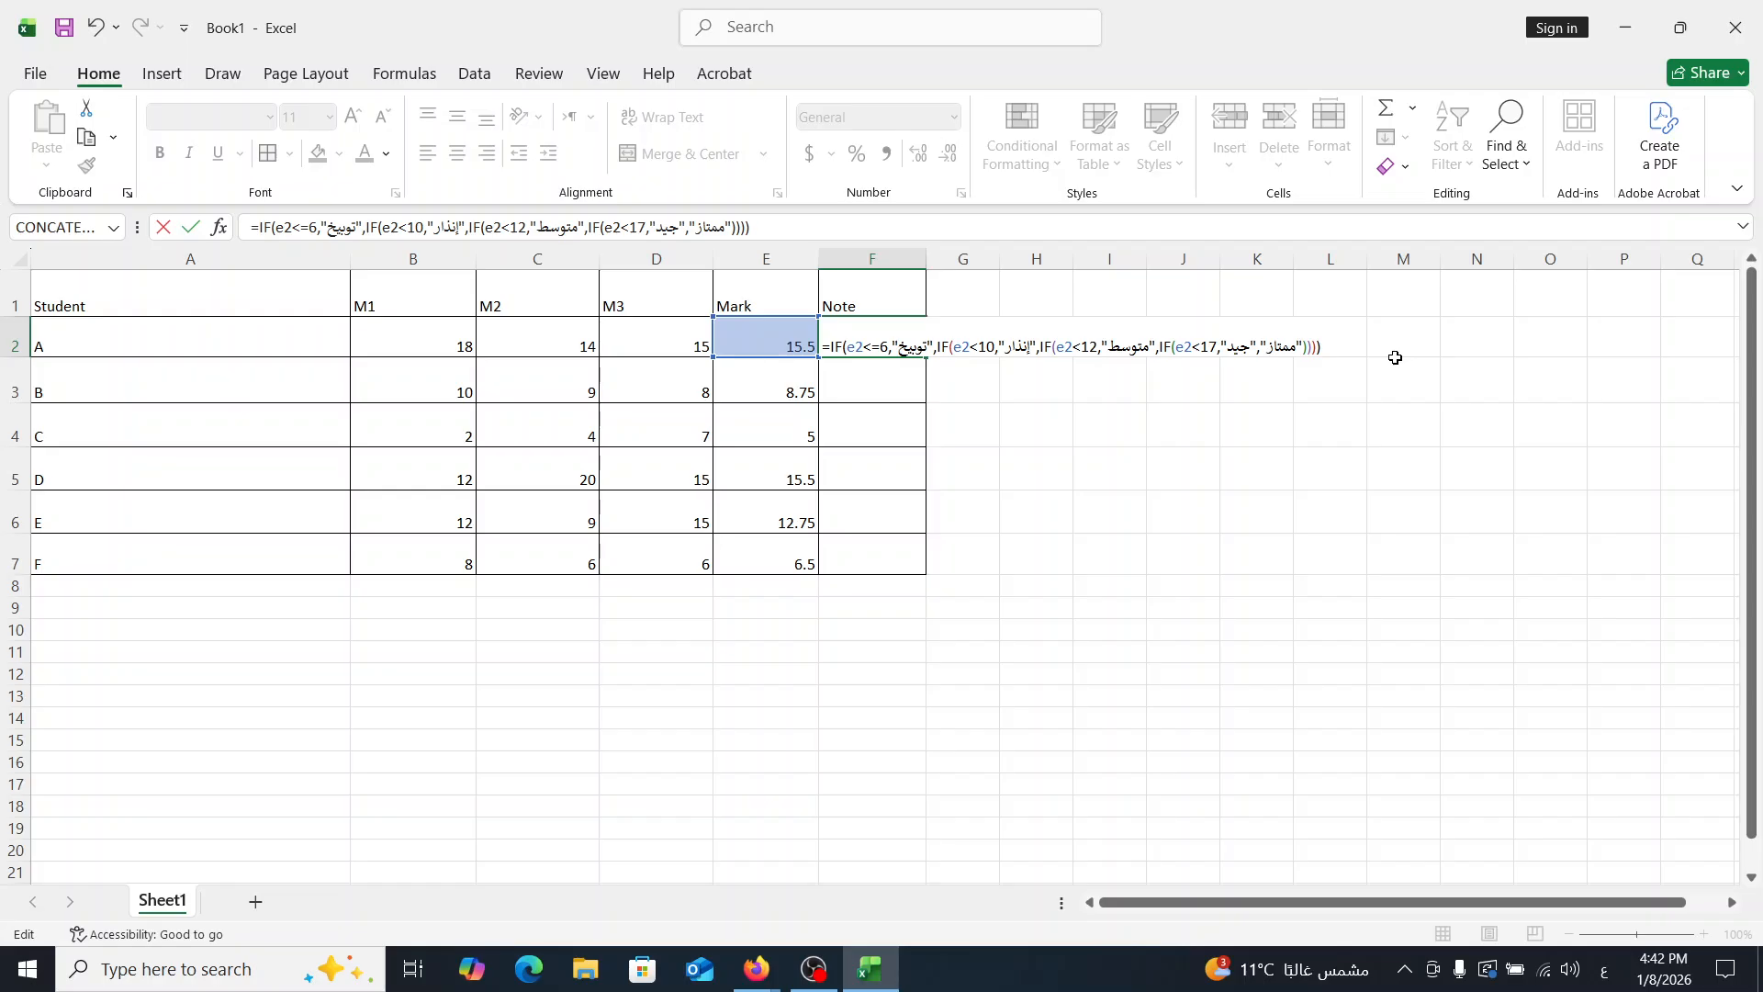
pyautogui.click(871, 981)
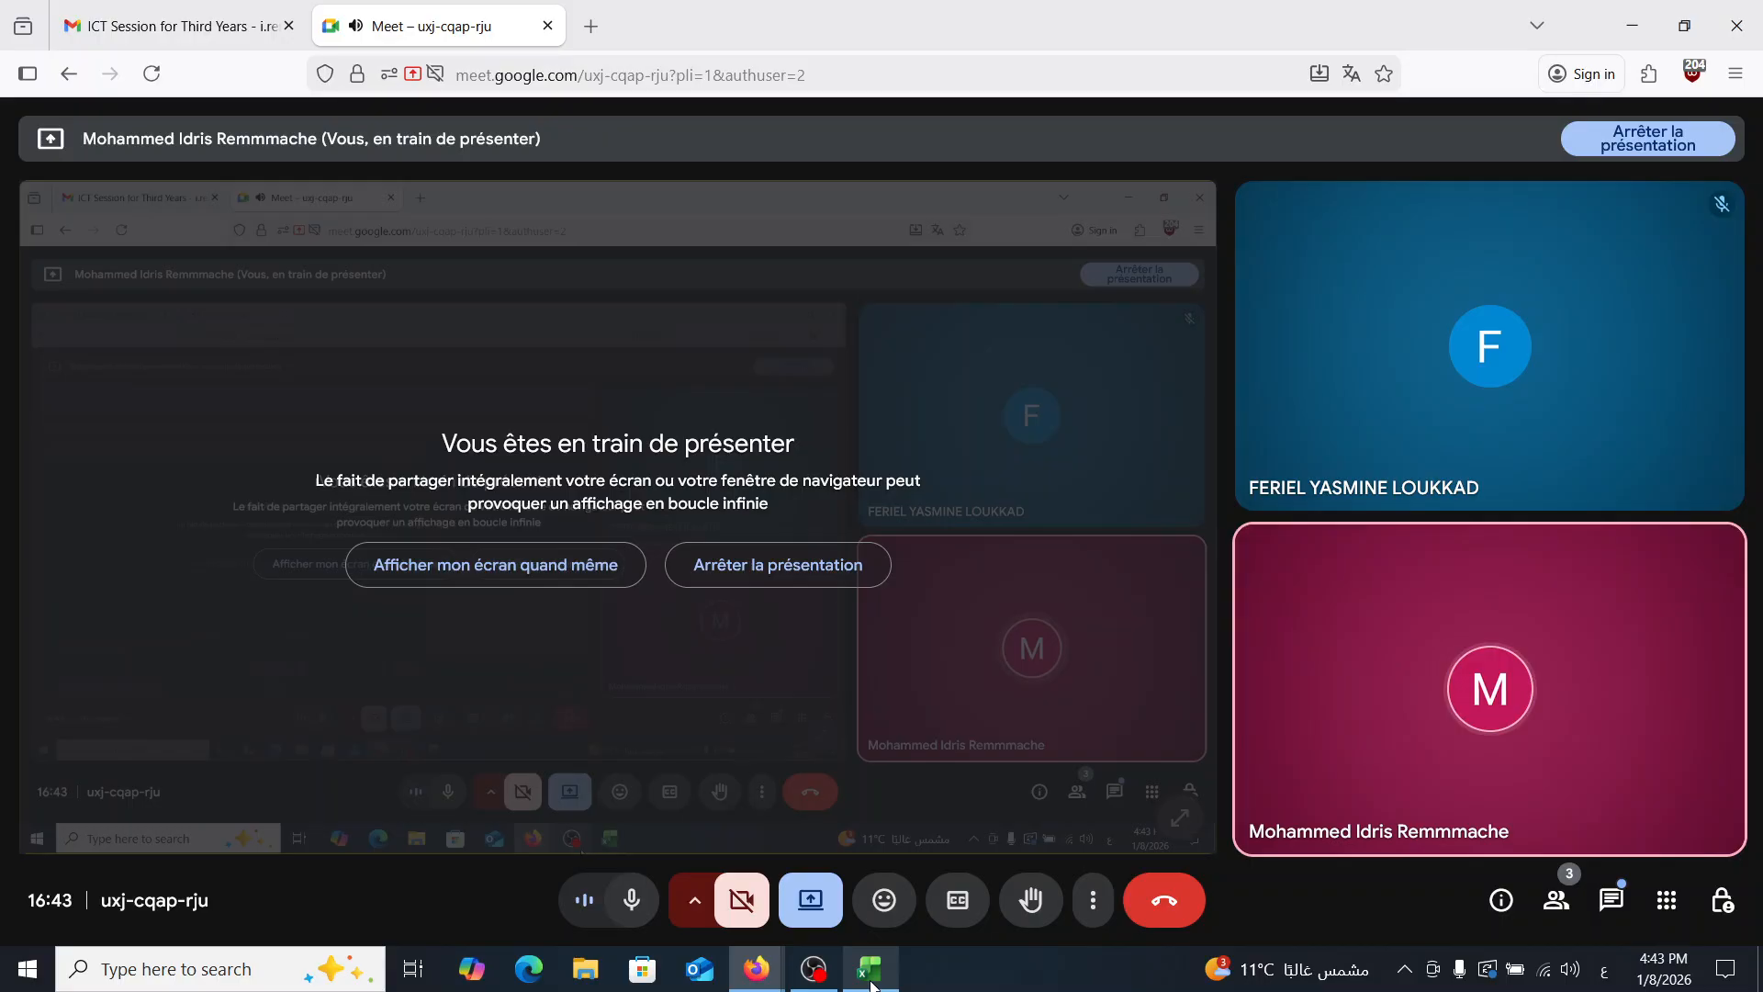
pyautogui.click(871, 983)
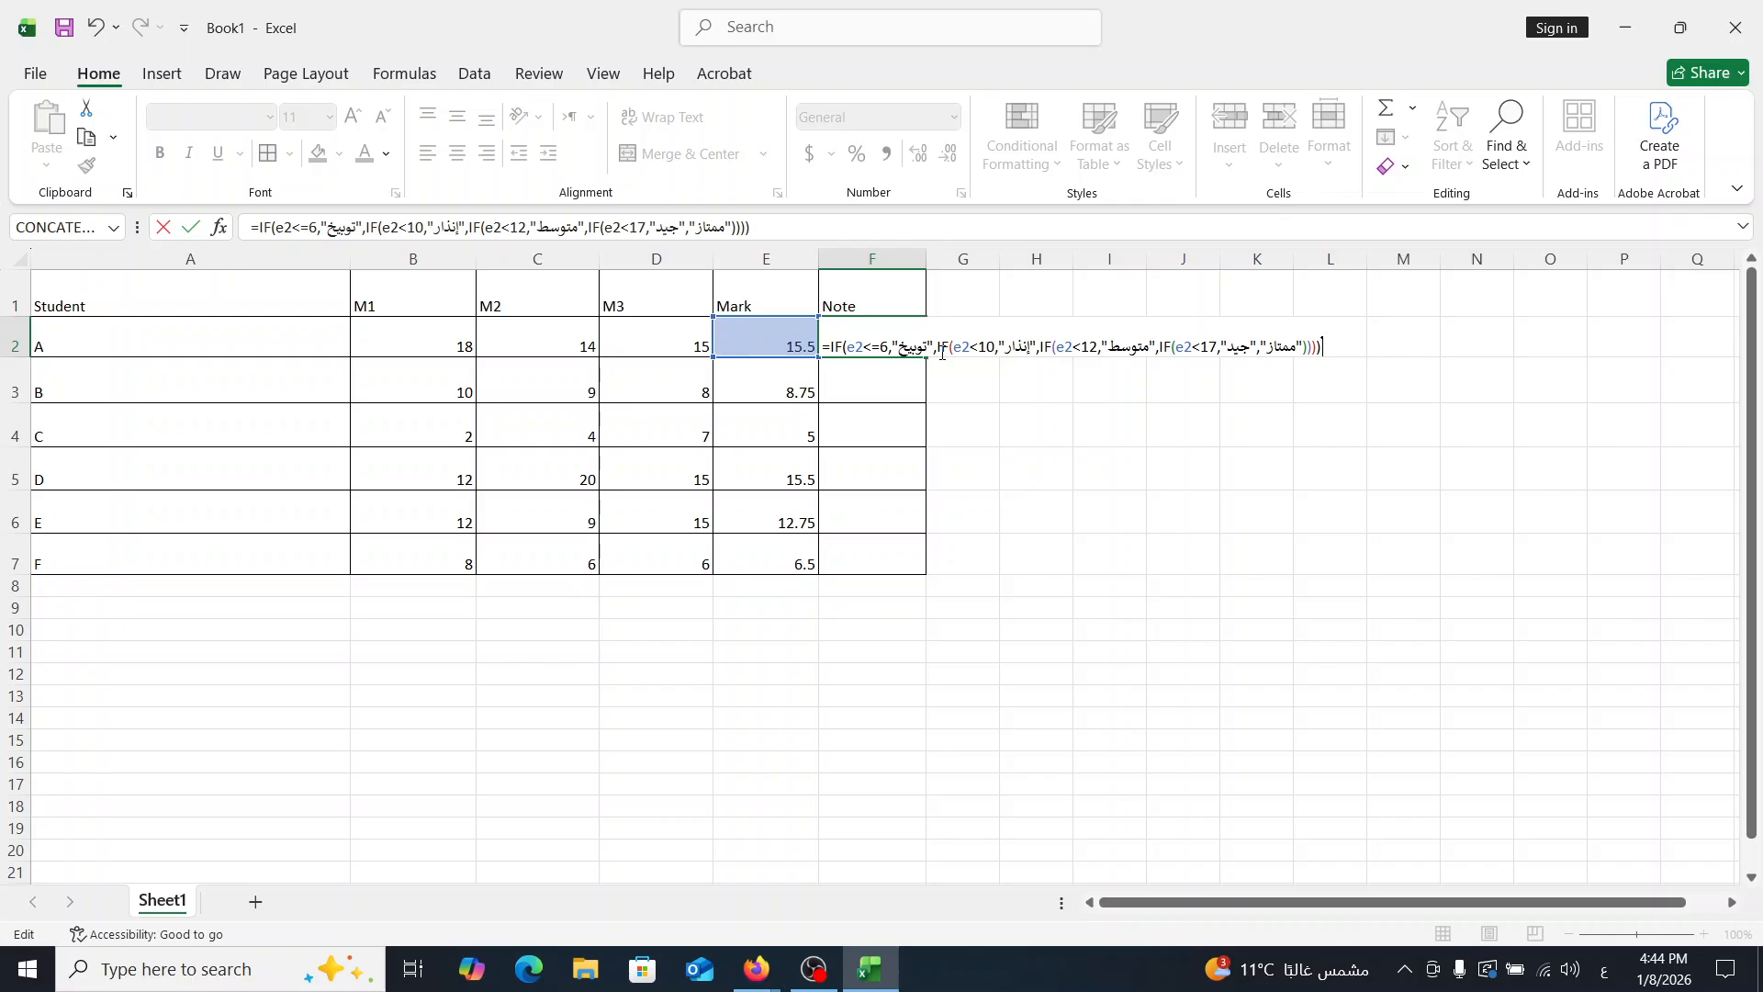
# - Commit the Note formula in F2, fill it down to F7 and select F4 to check the copy
pyautogui.press('Return')
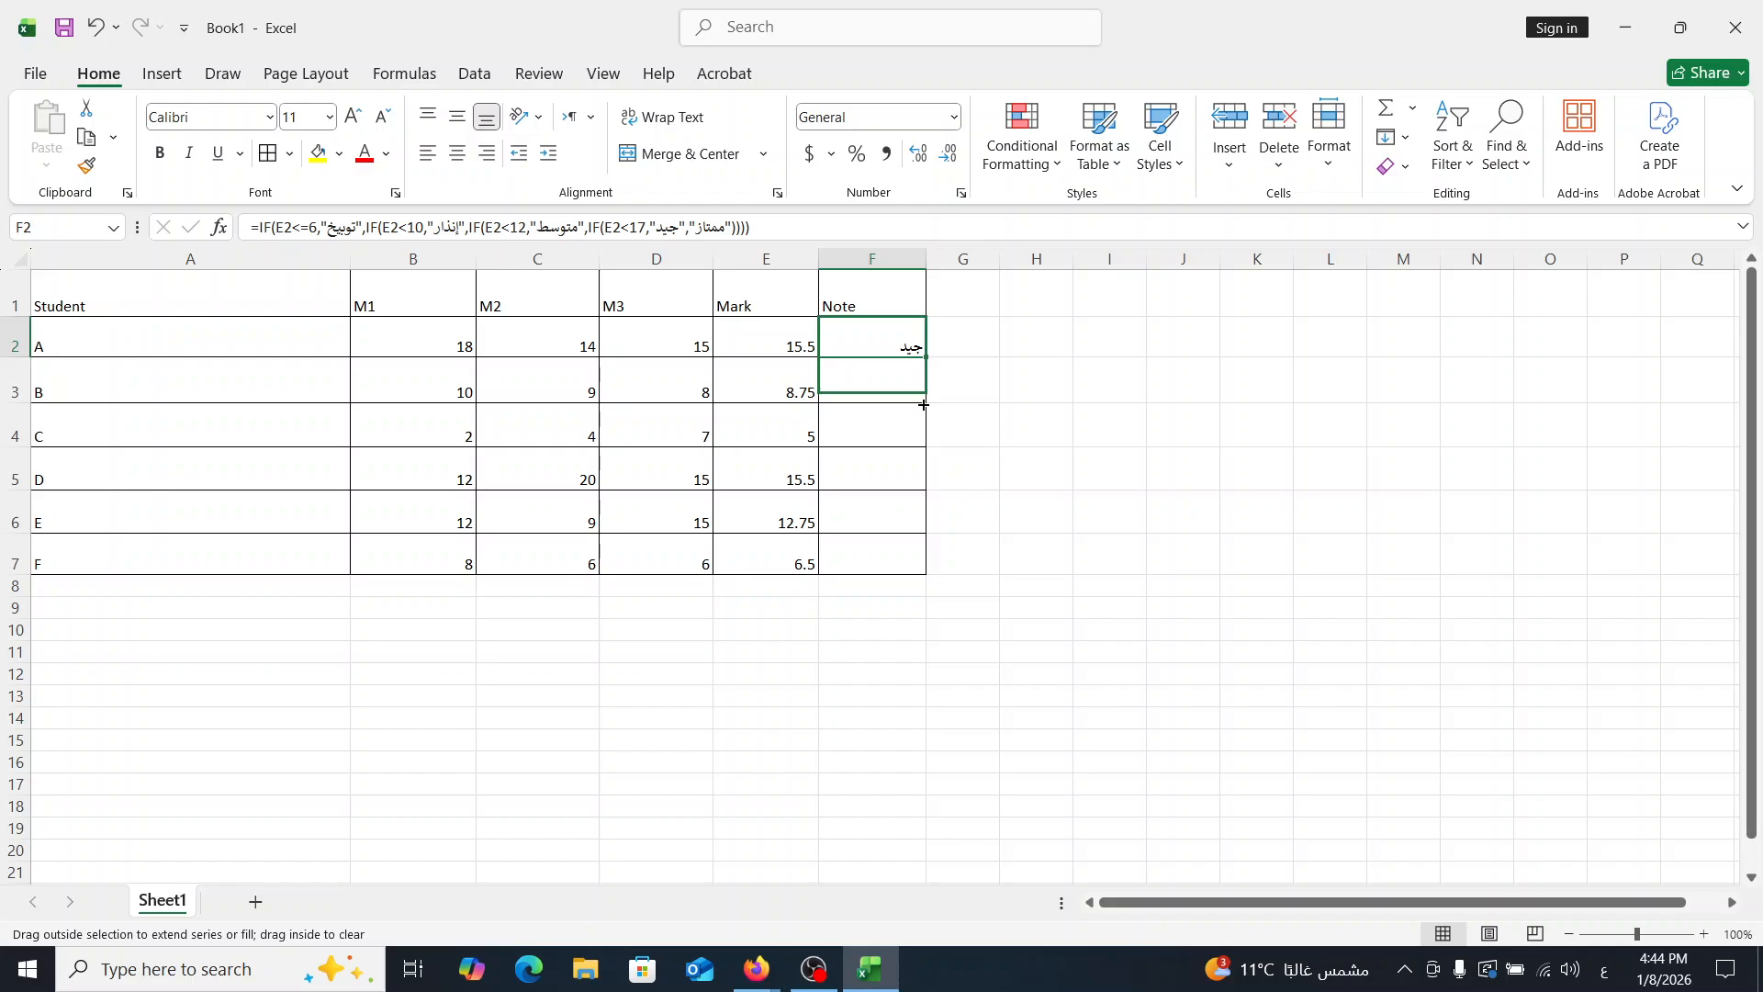
pyautogui.moveTo(923, 404); pyautogui.dragTo(923, 565)
pyautogui.click(872, 427)
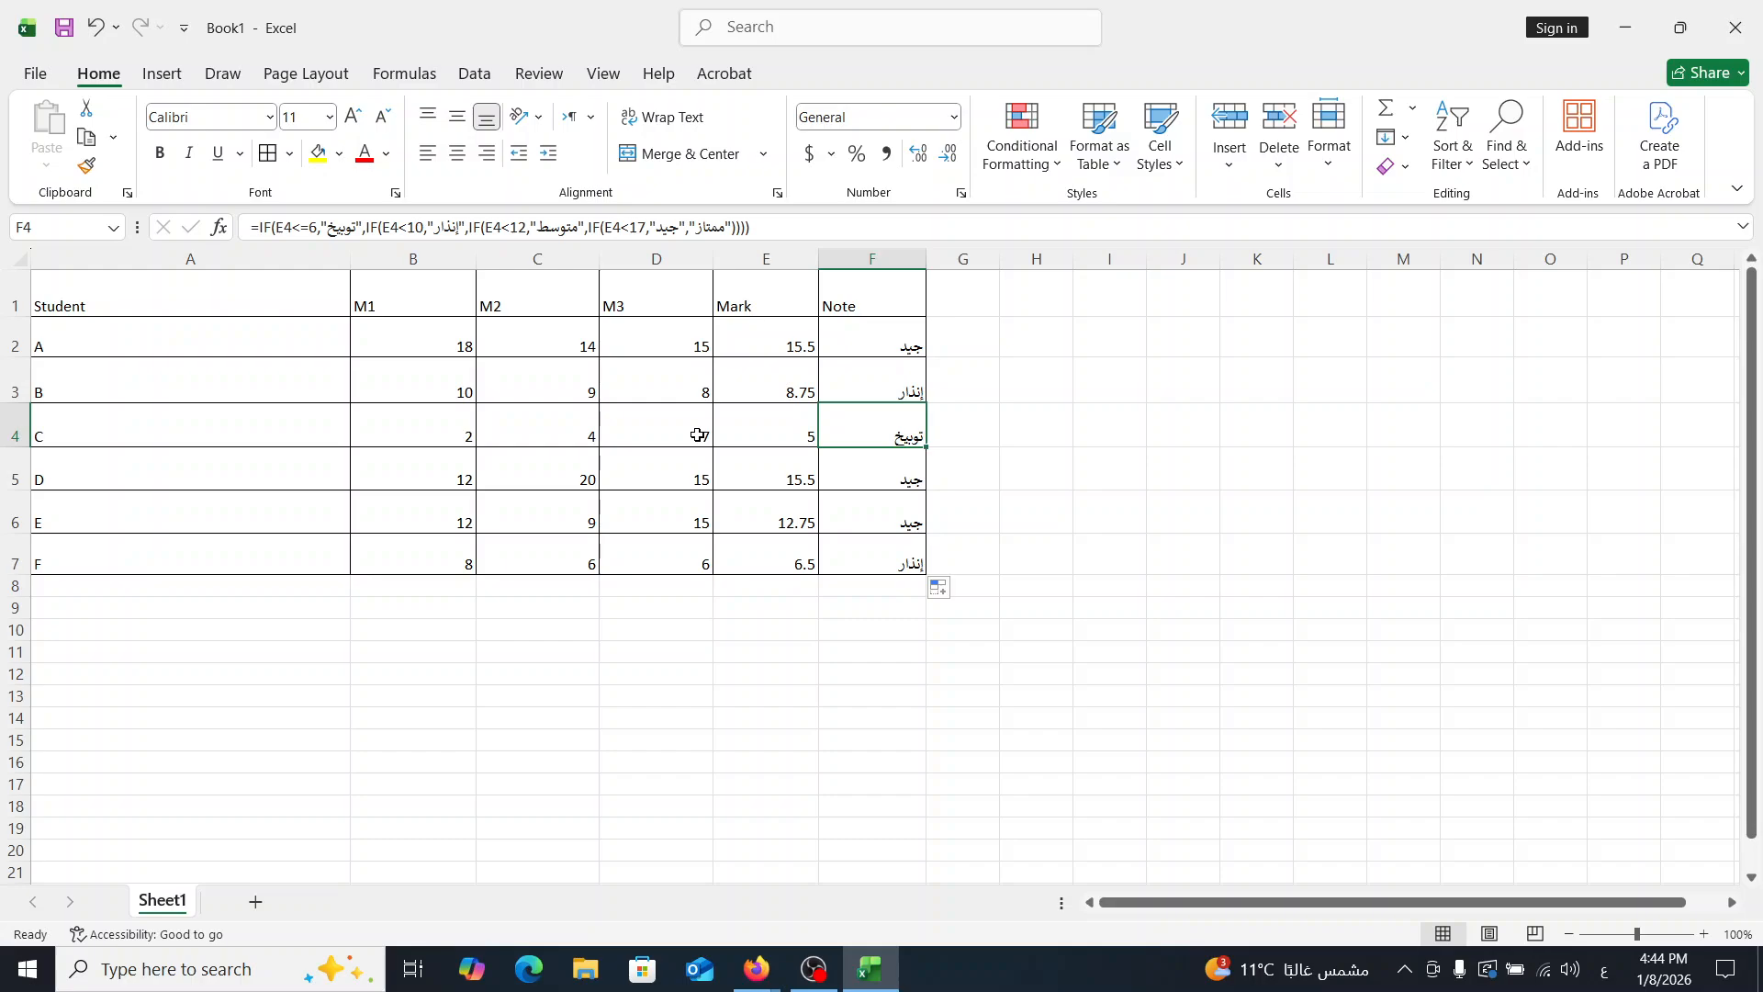
pyautogui.click(865, 982)
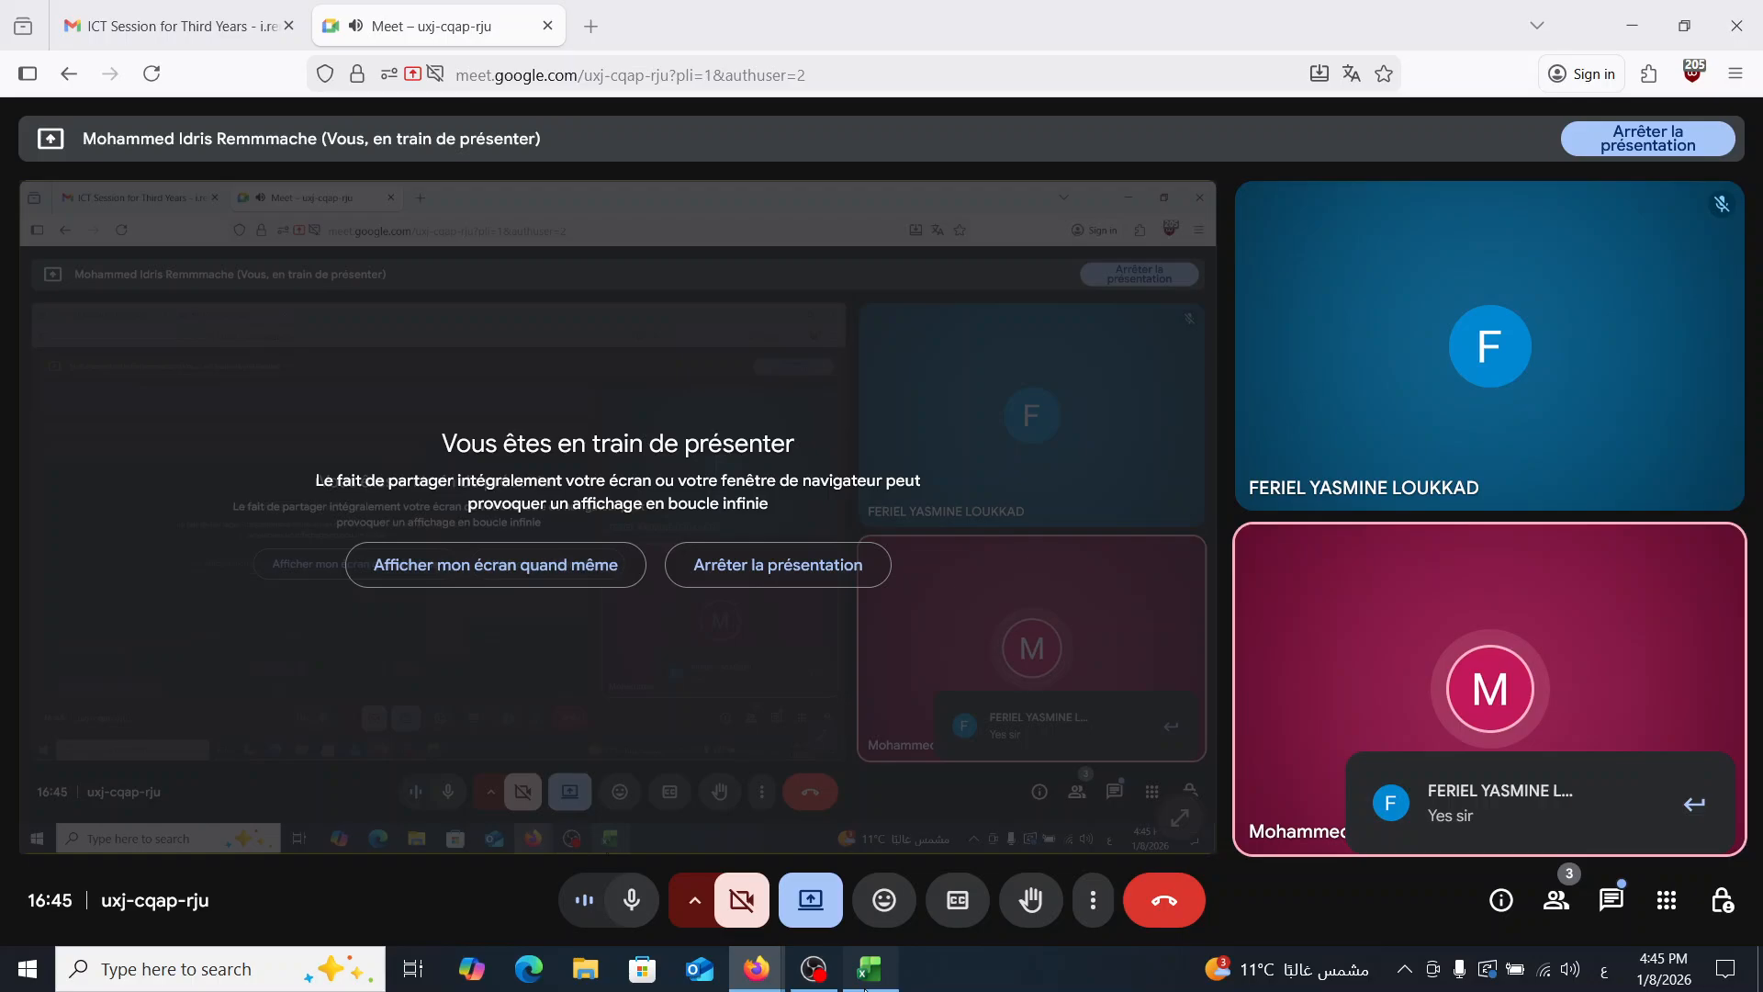
pyautogui.click(868, 971)
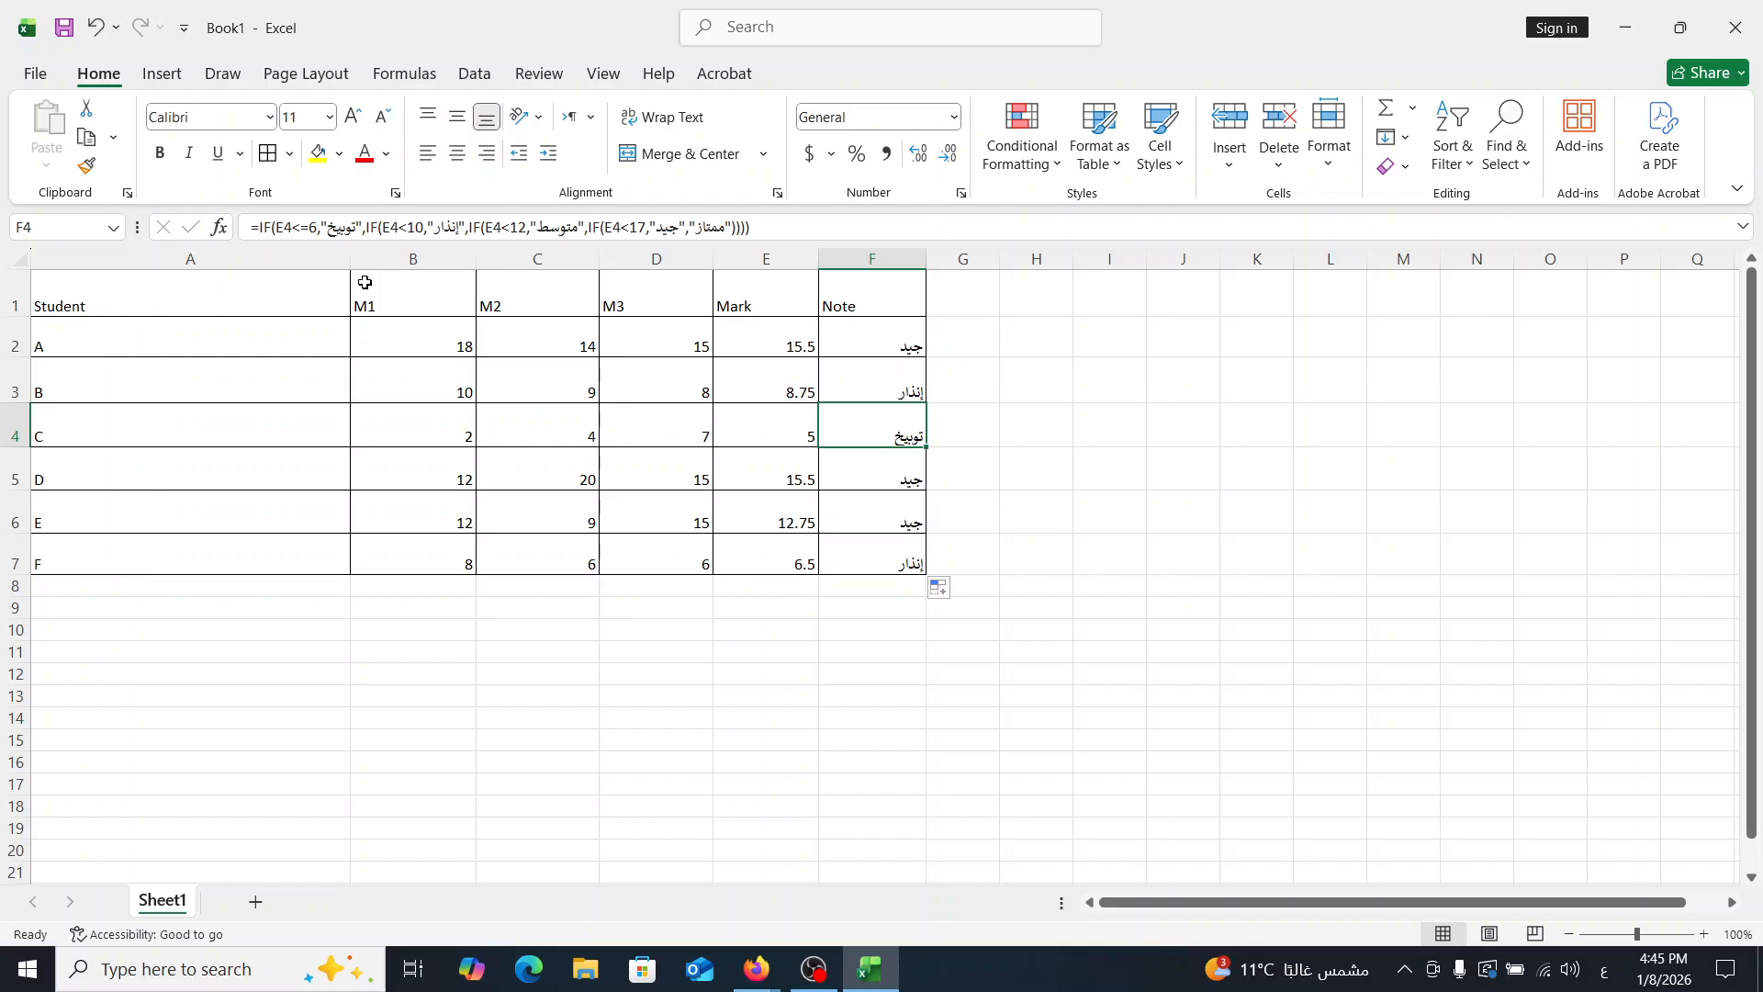
# - Set student E's M2 score in C6 to 5 and check the Note formula in F6
pyautogui.click(636, 383)
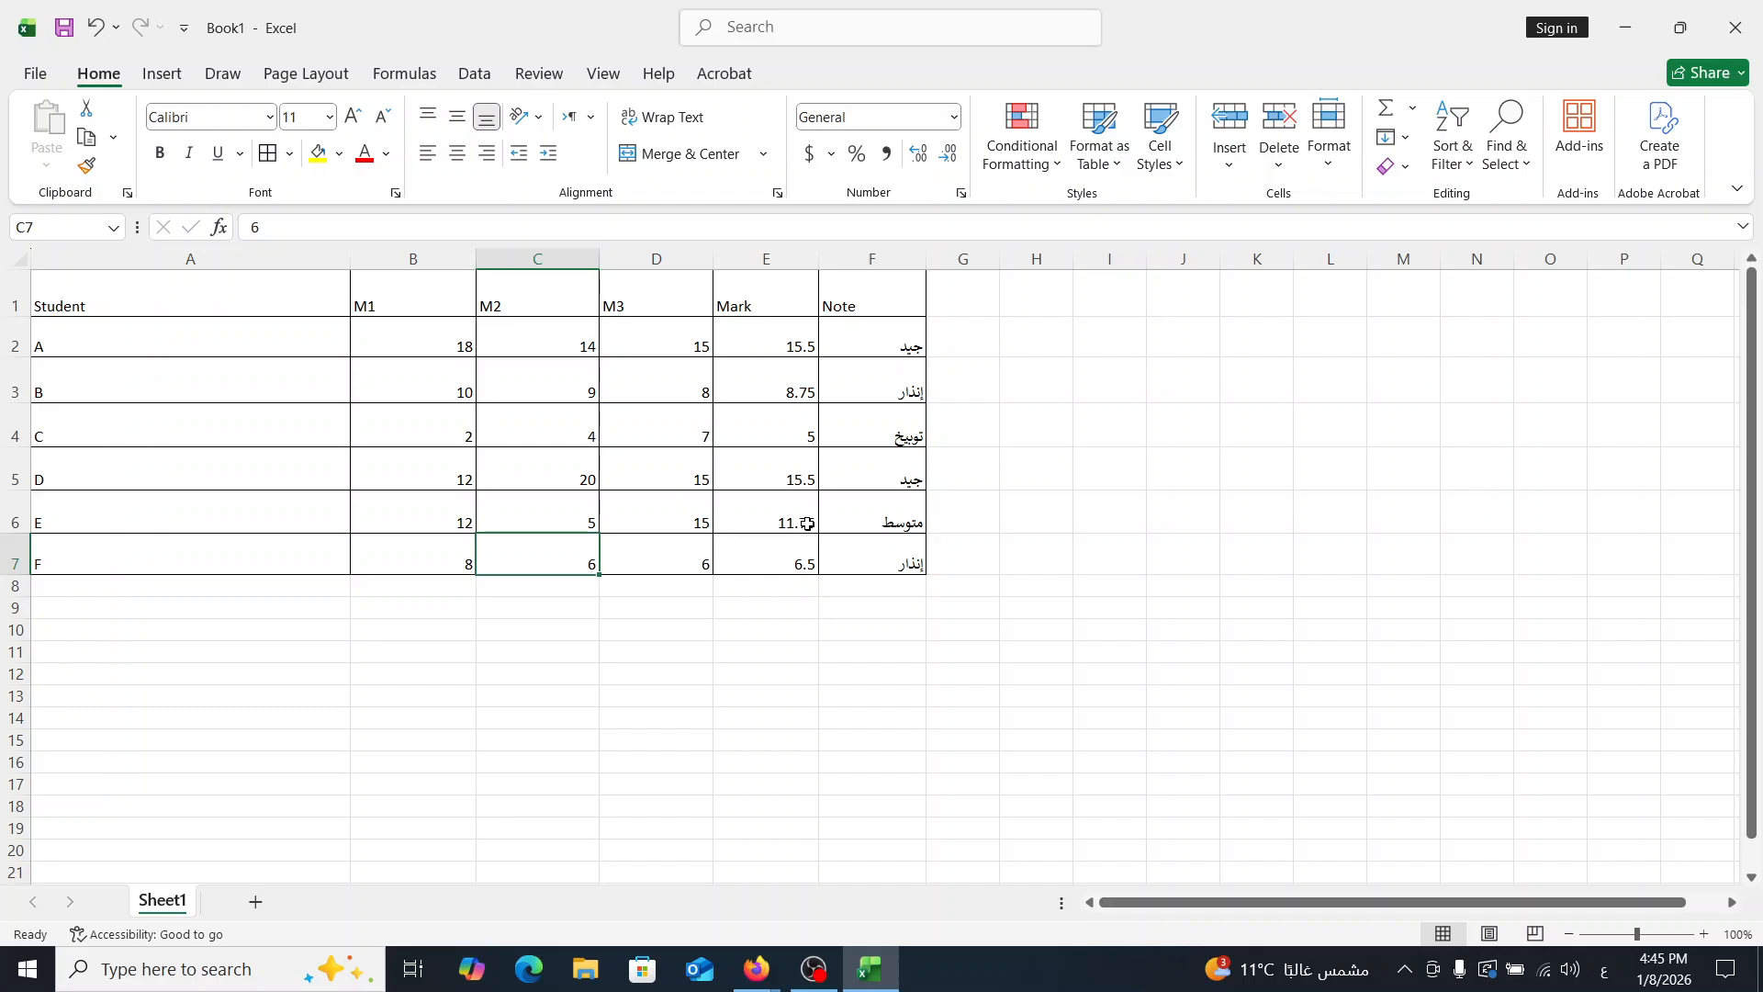
pyautogui.click(831, 527)
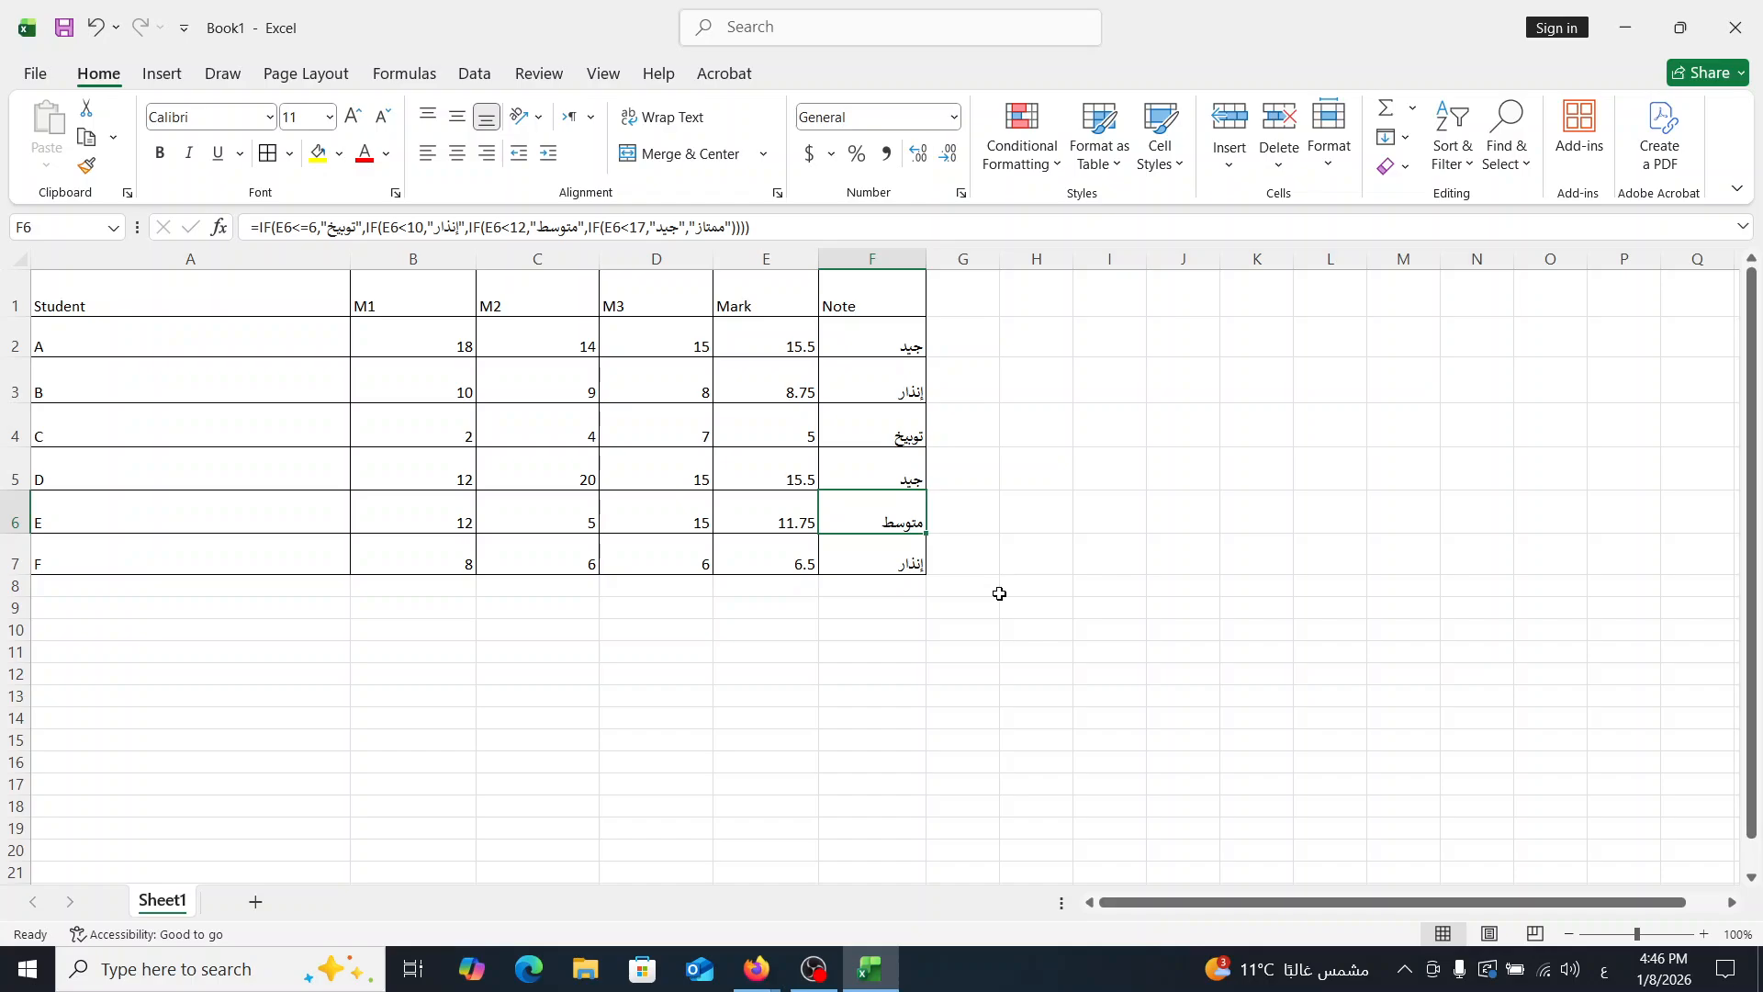
# - Switch to the Google Meet call to check its chat, and check the running recording in OBS before returning to the call
pyautogui.hotkey('alt', 'Tab')
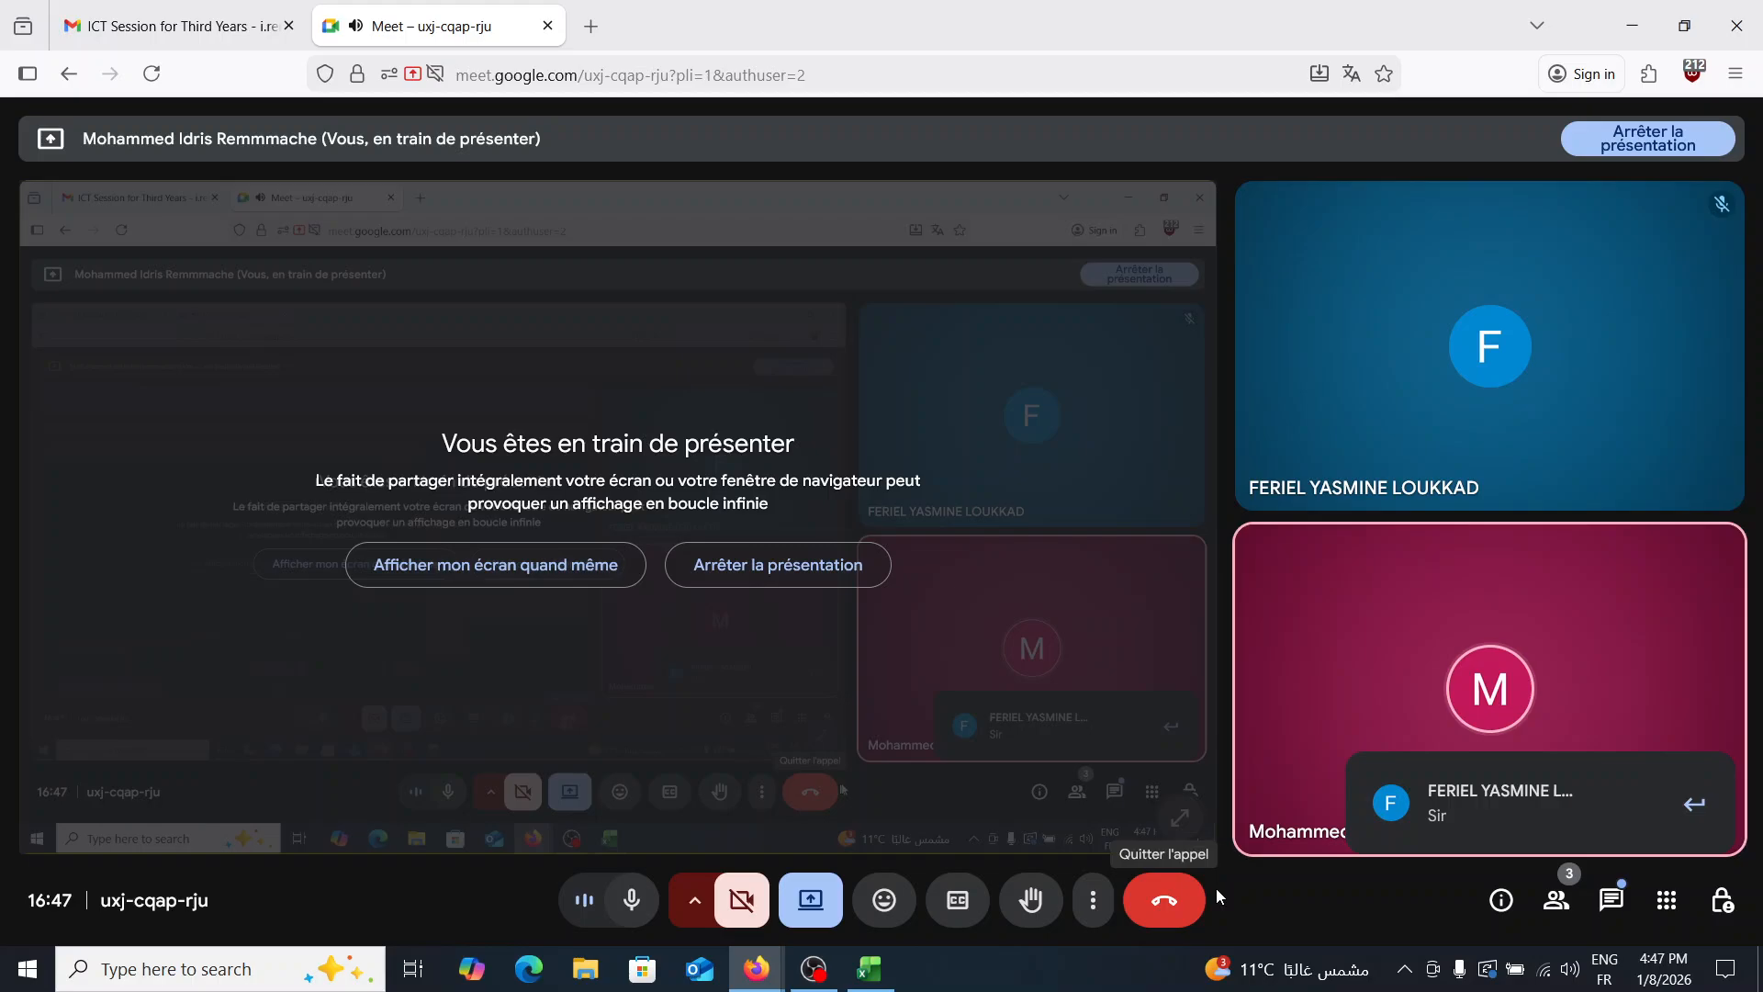
pyautogui.click(1619, 905)
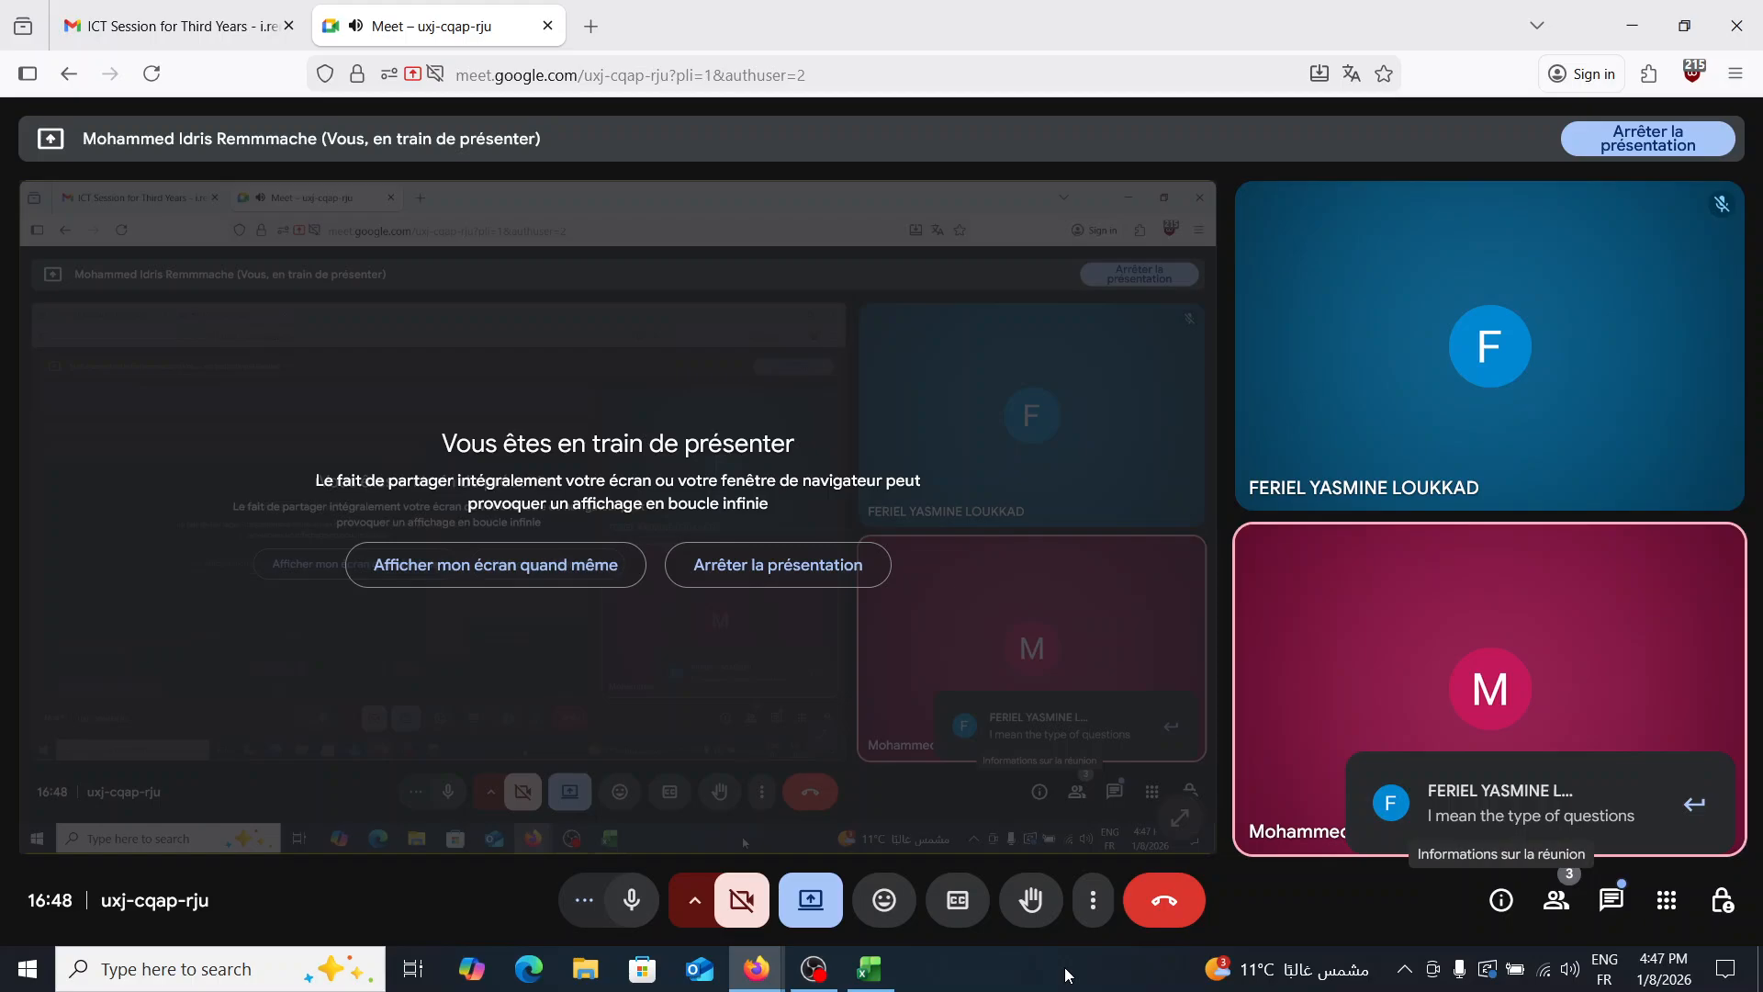
pyautogui.click(827, 973)
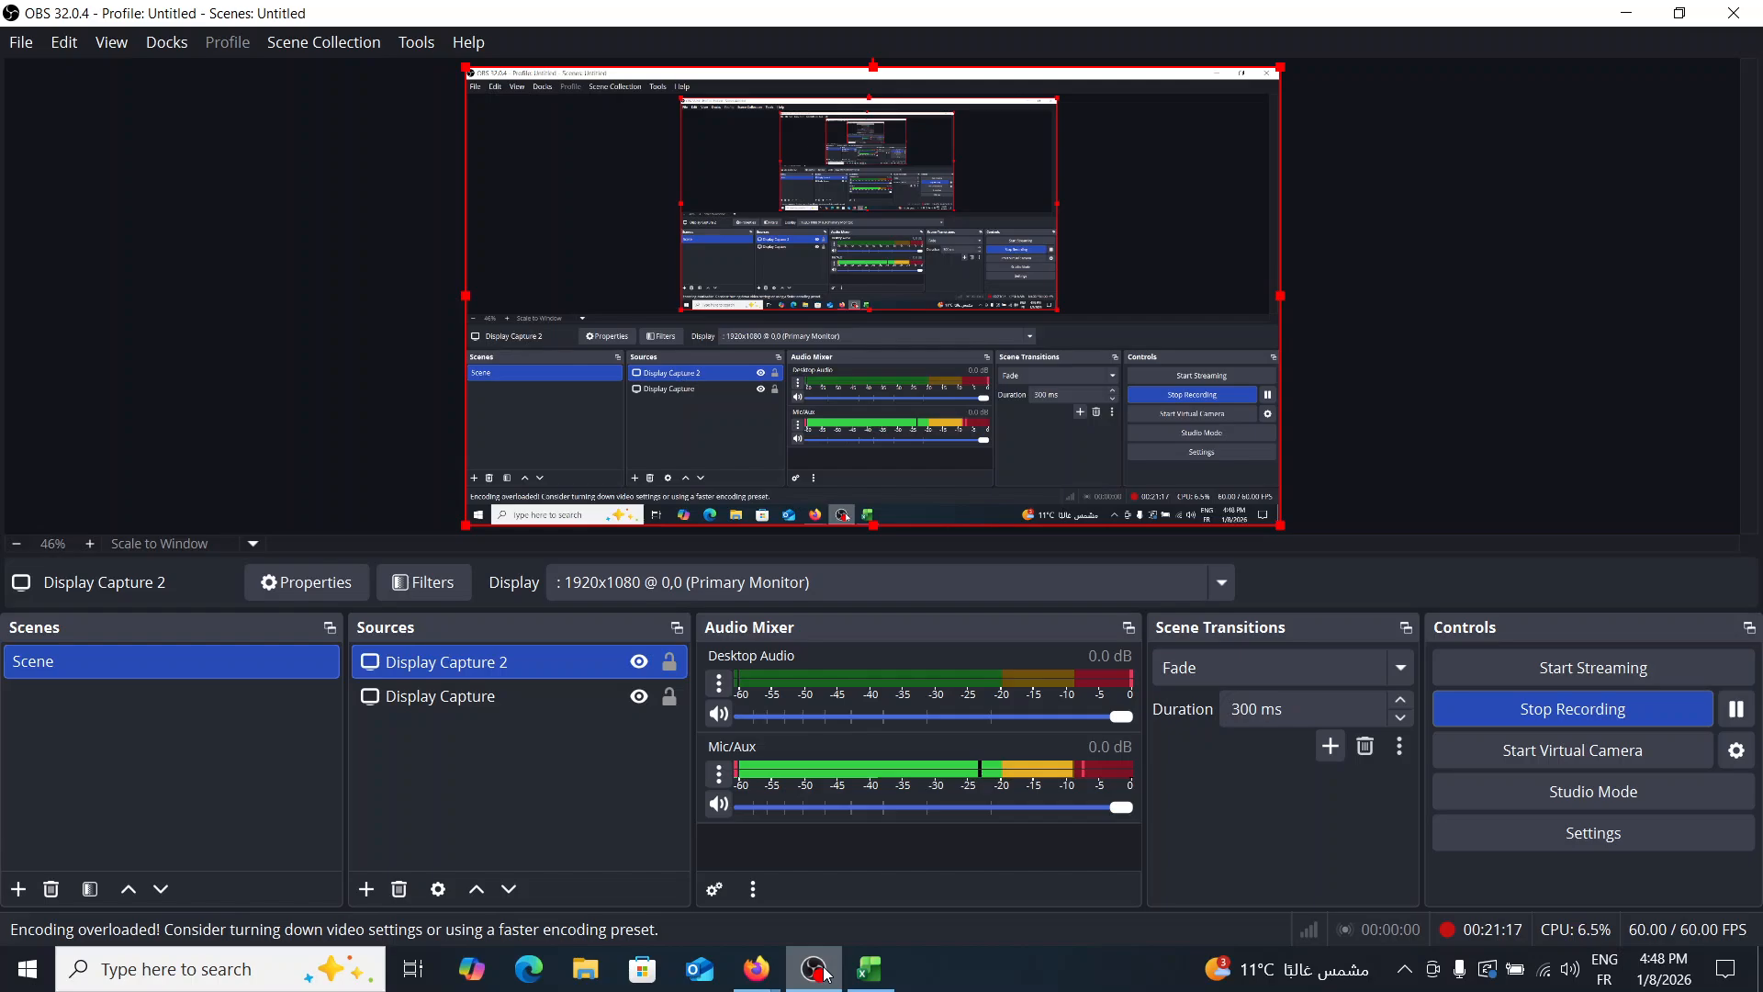
pyautogui.moveTo(757, 968)
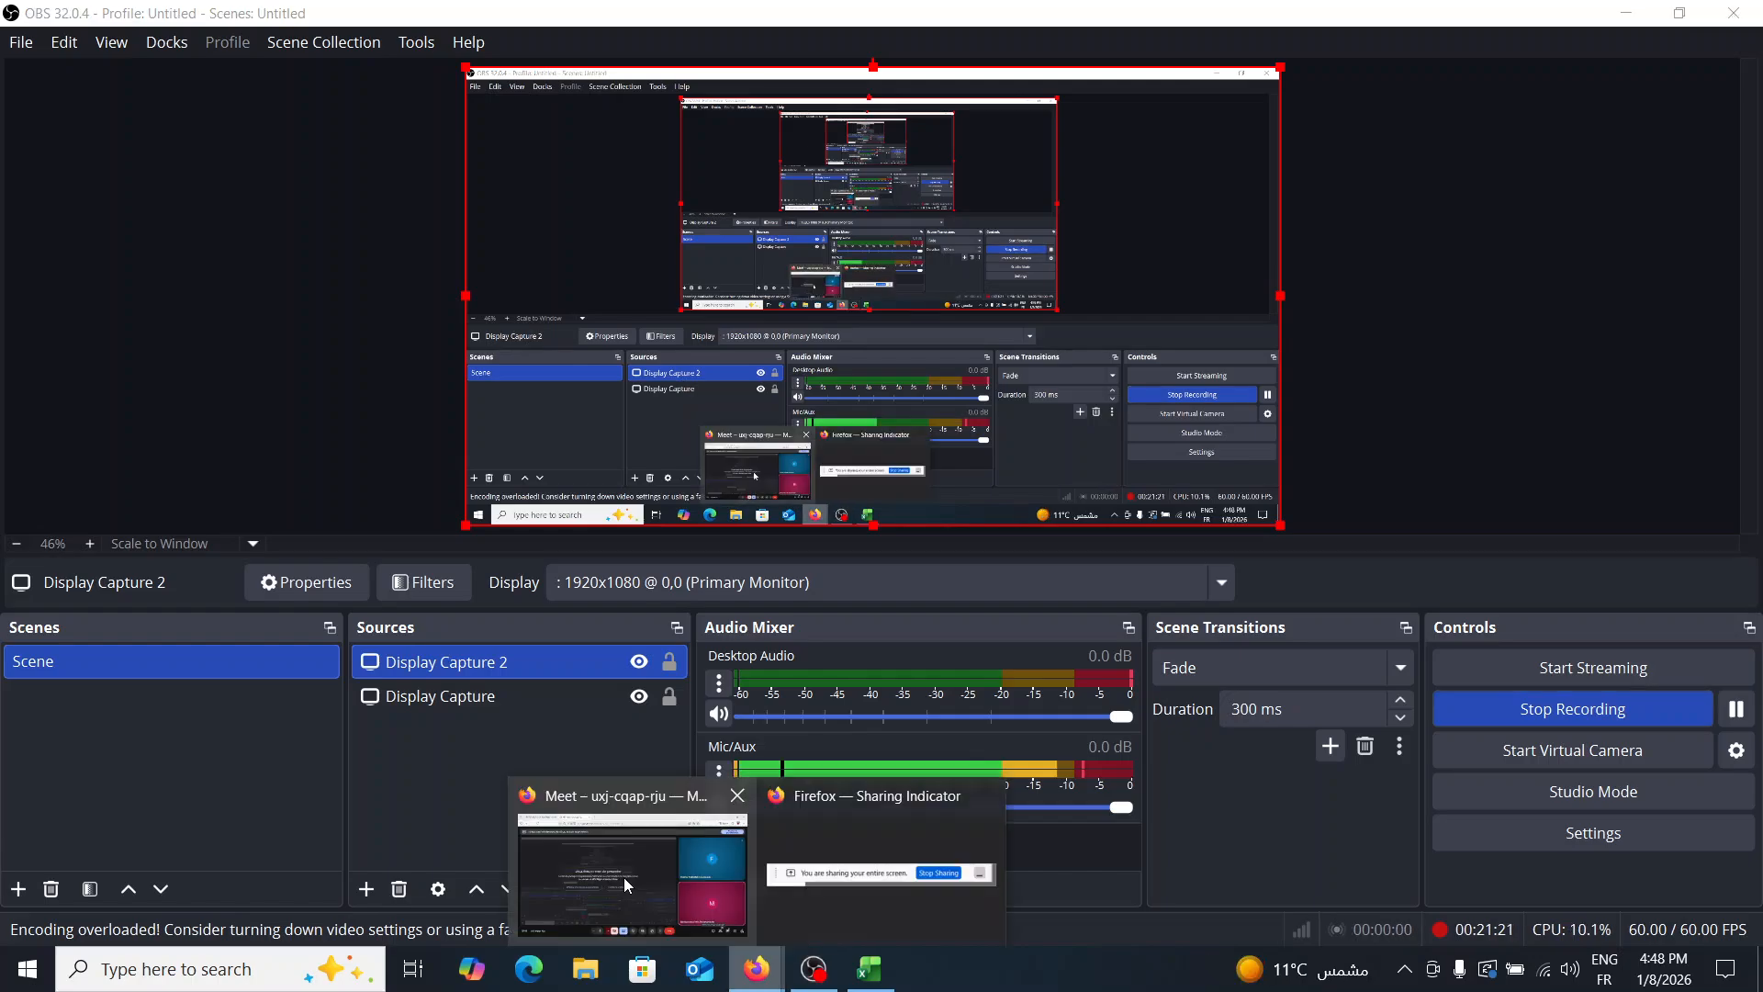
pyautogui.click(627, 882)
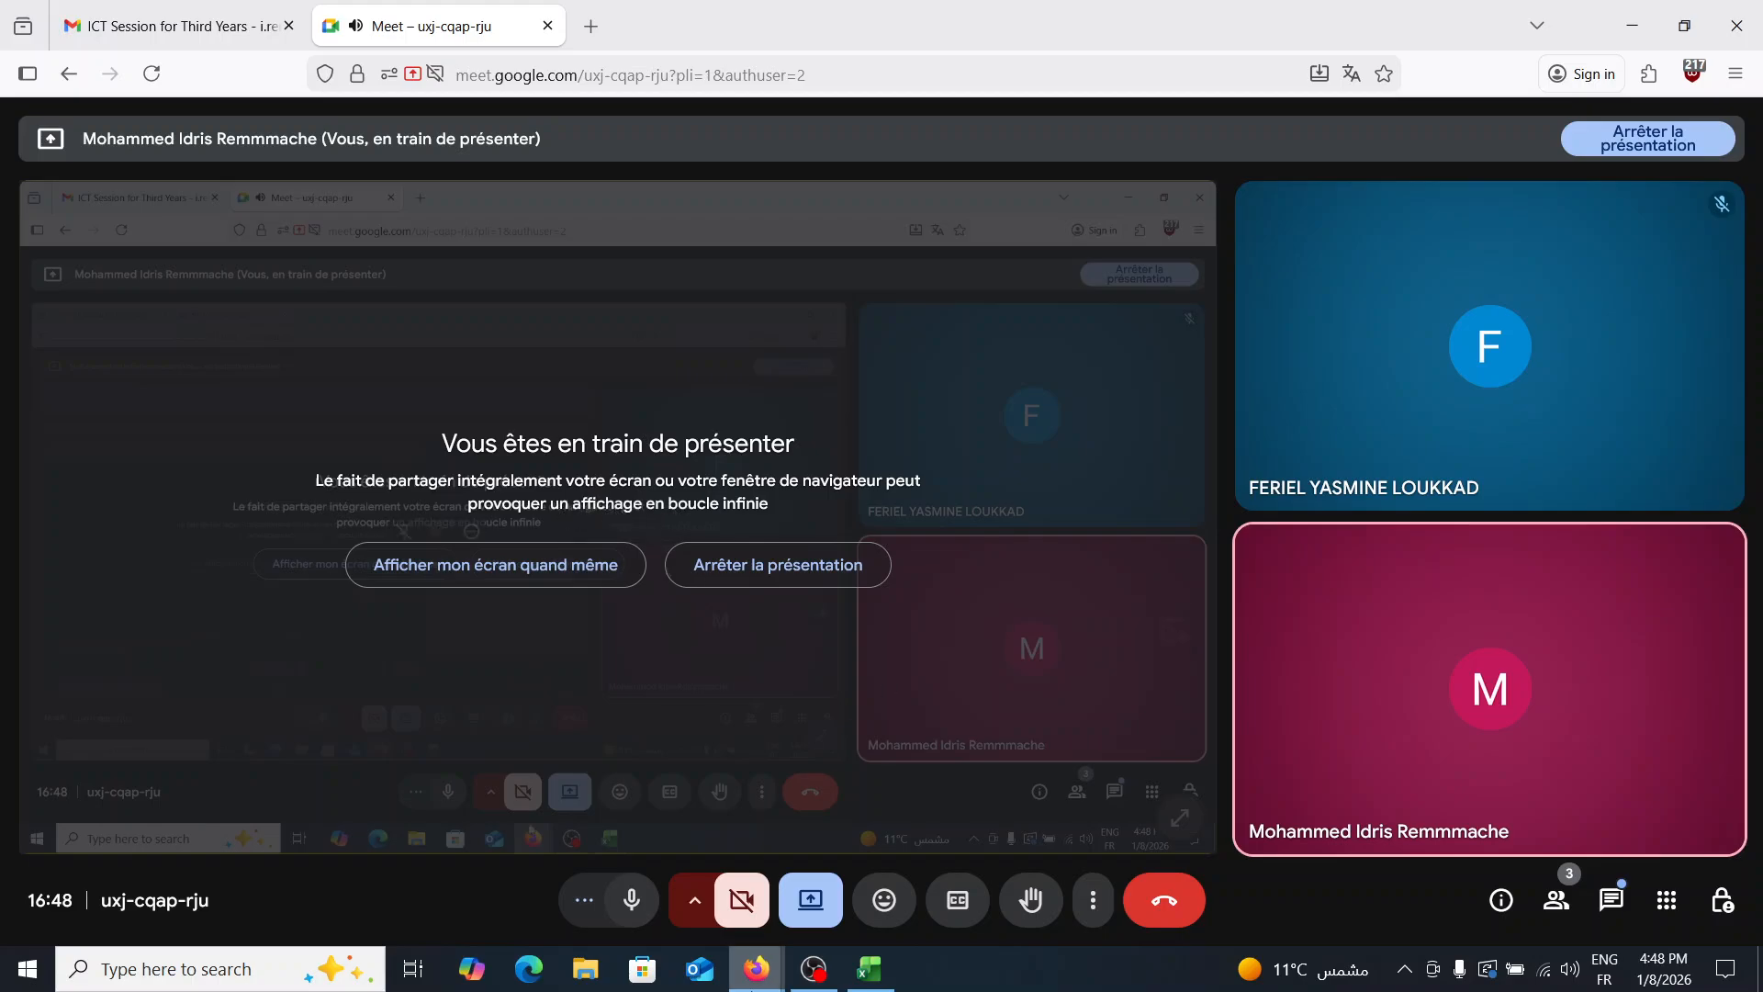
# - End the Google Meet call for everyone
pyautogui.moveTo(821, 982)
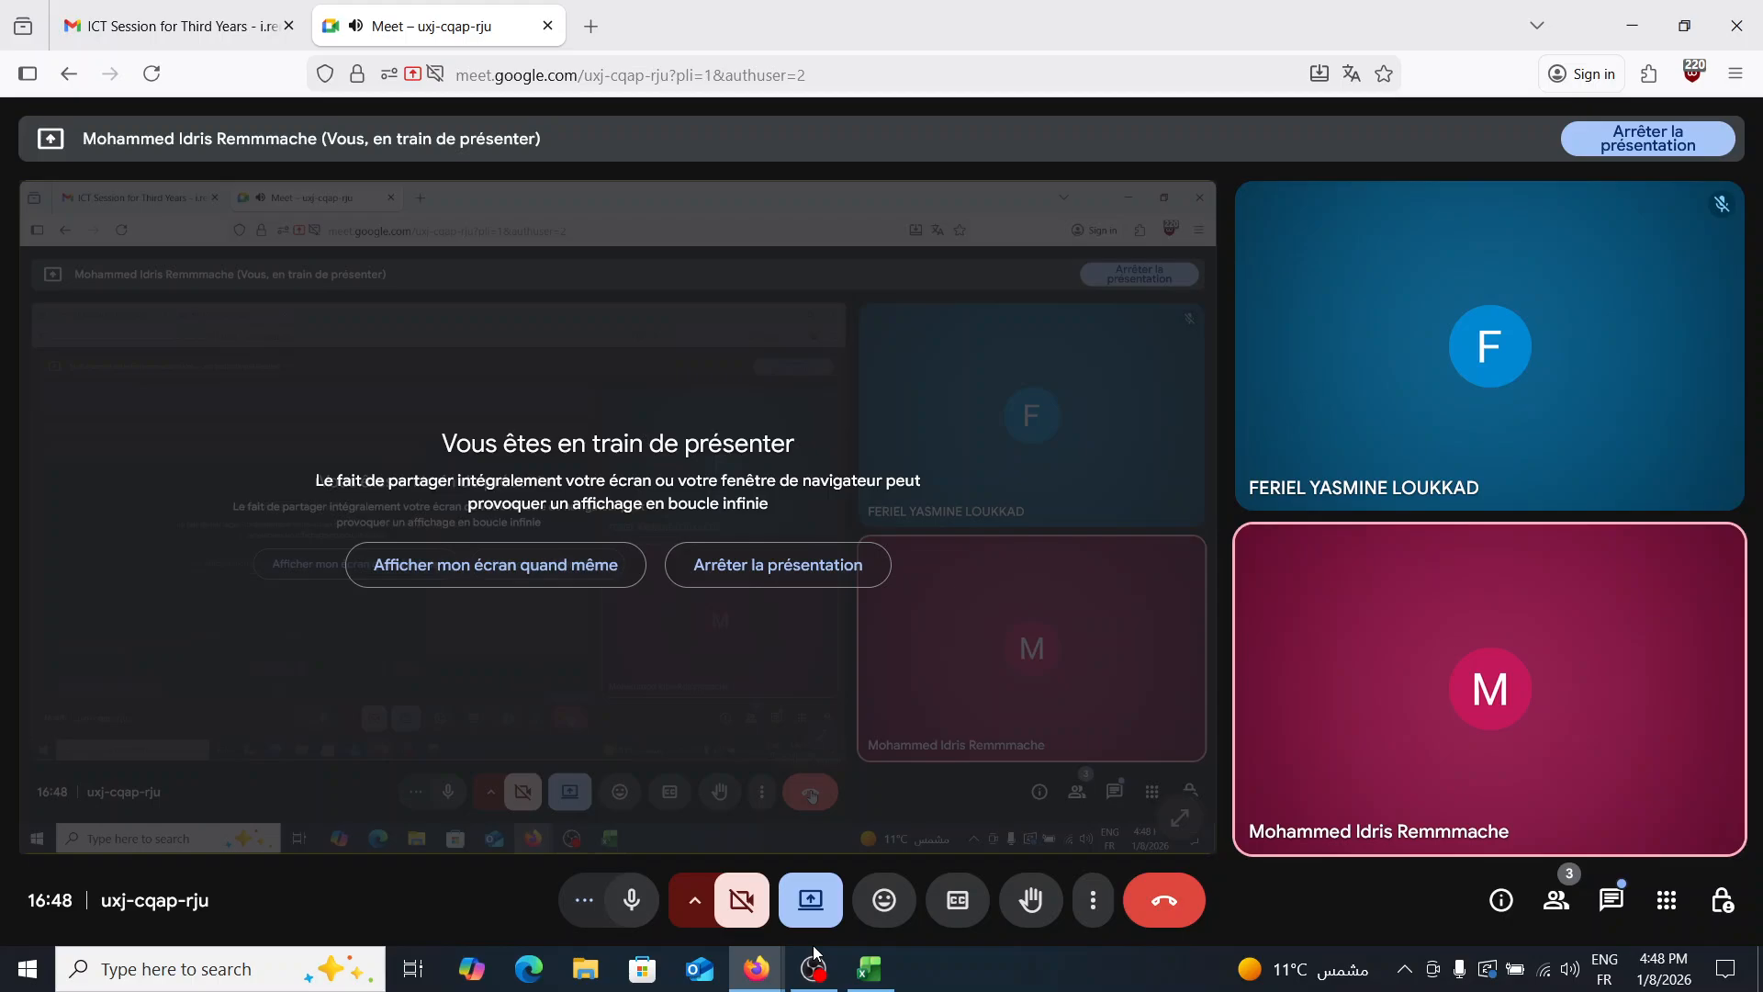
pyautogui.click(917, 608)
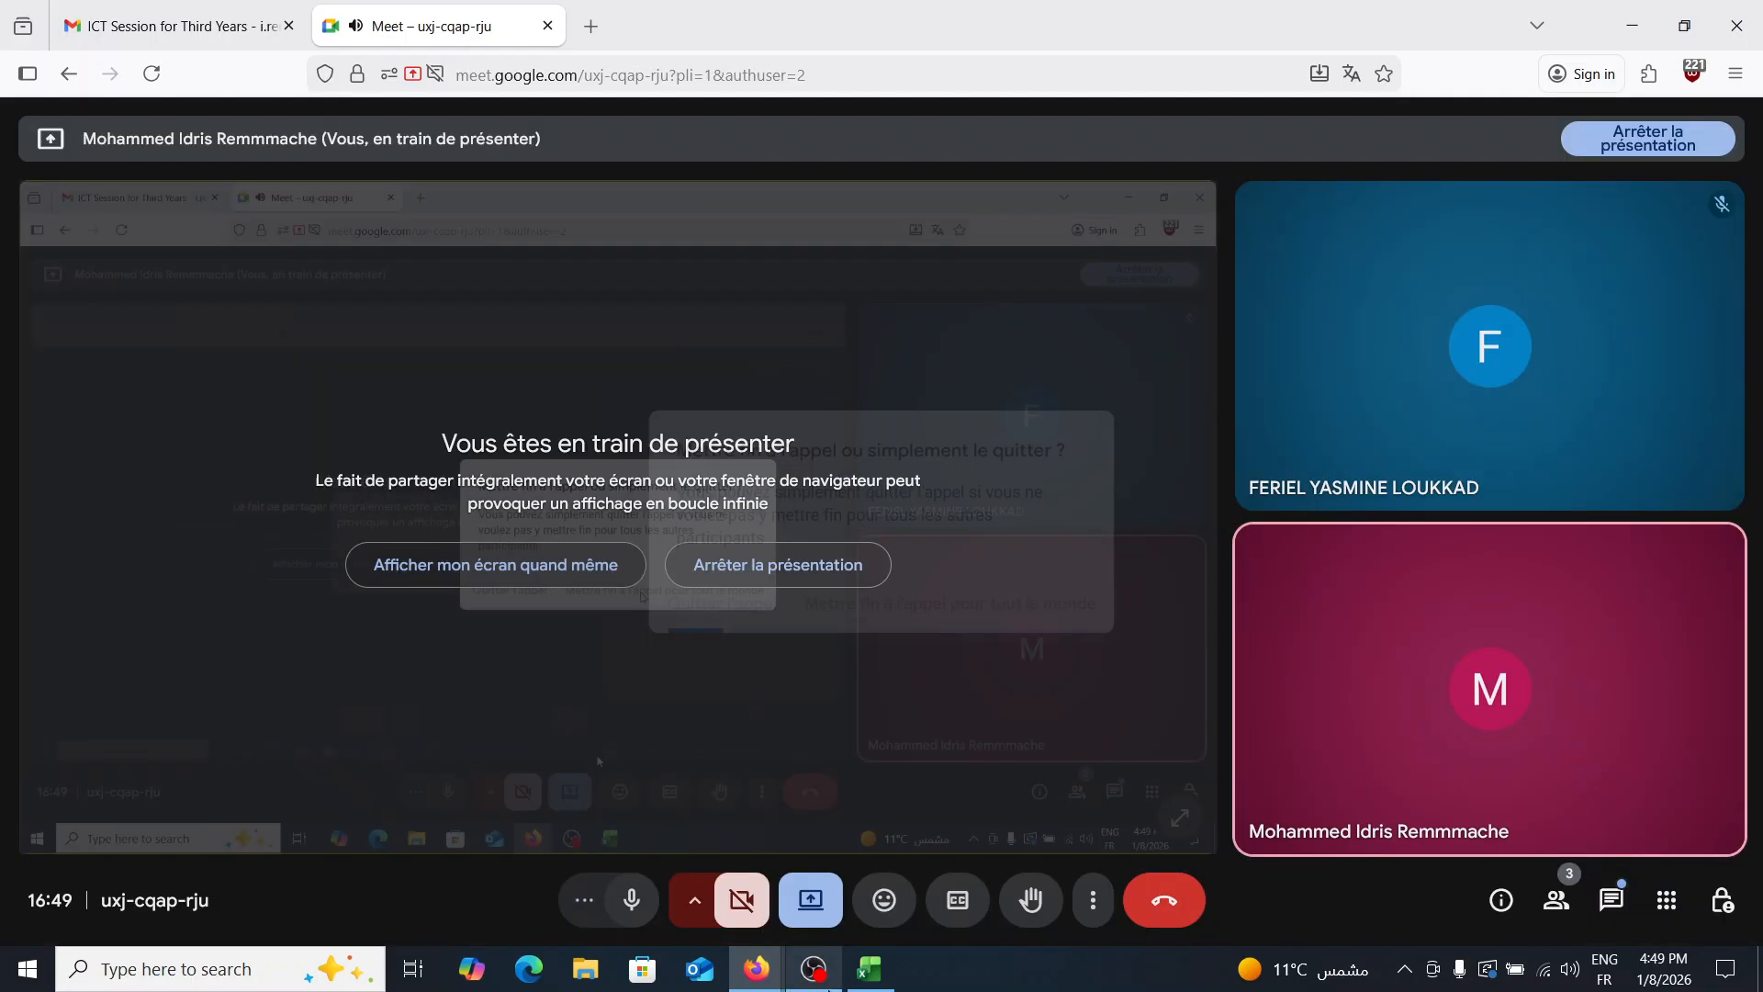